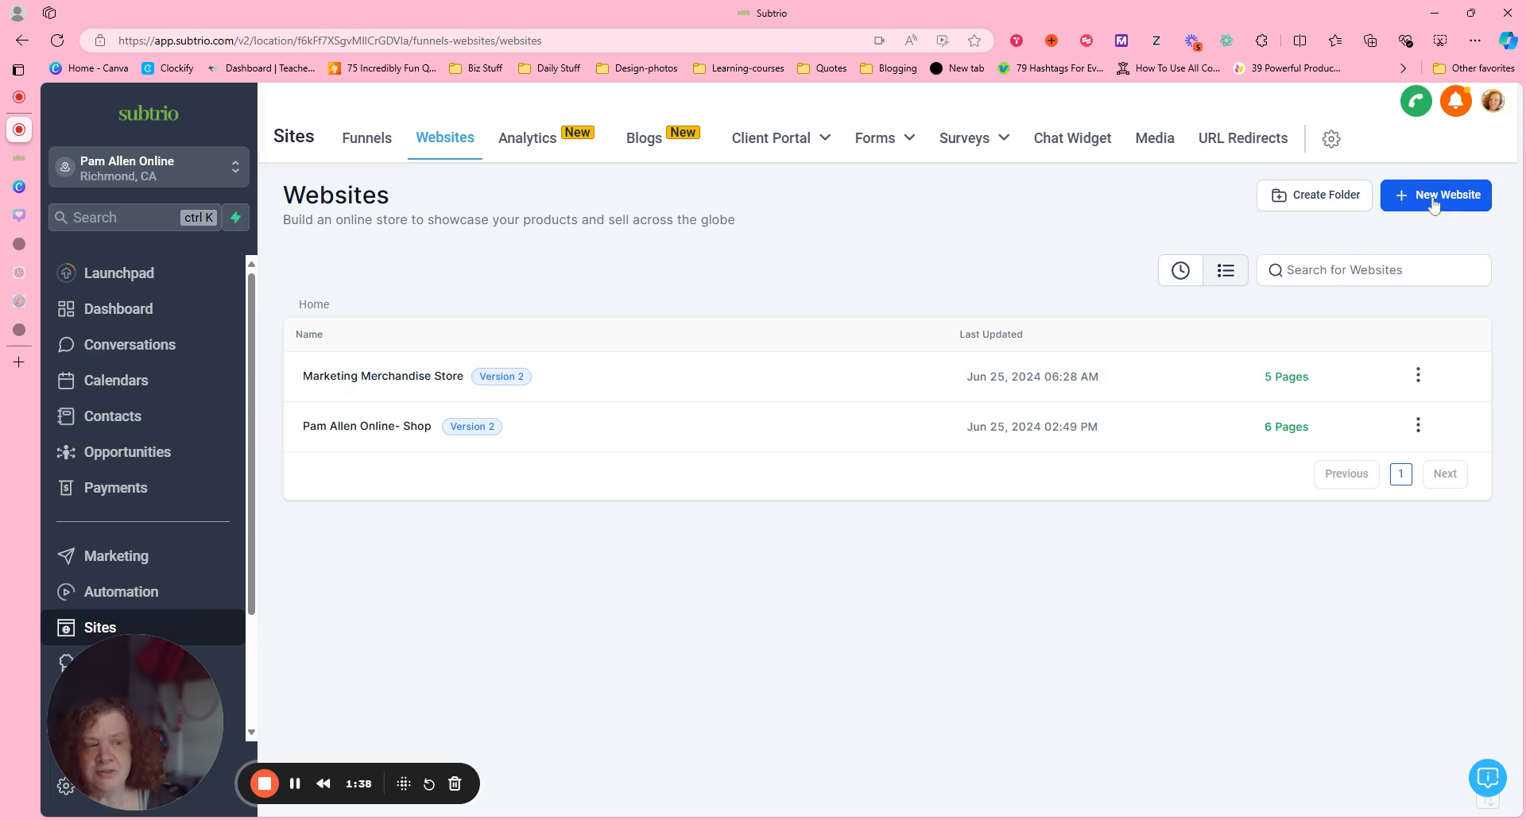
# Start a new website from templates and filter the template library to the Ecommerce Store category.
pyautogui.click(1433, 206)
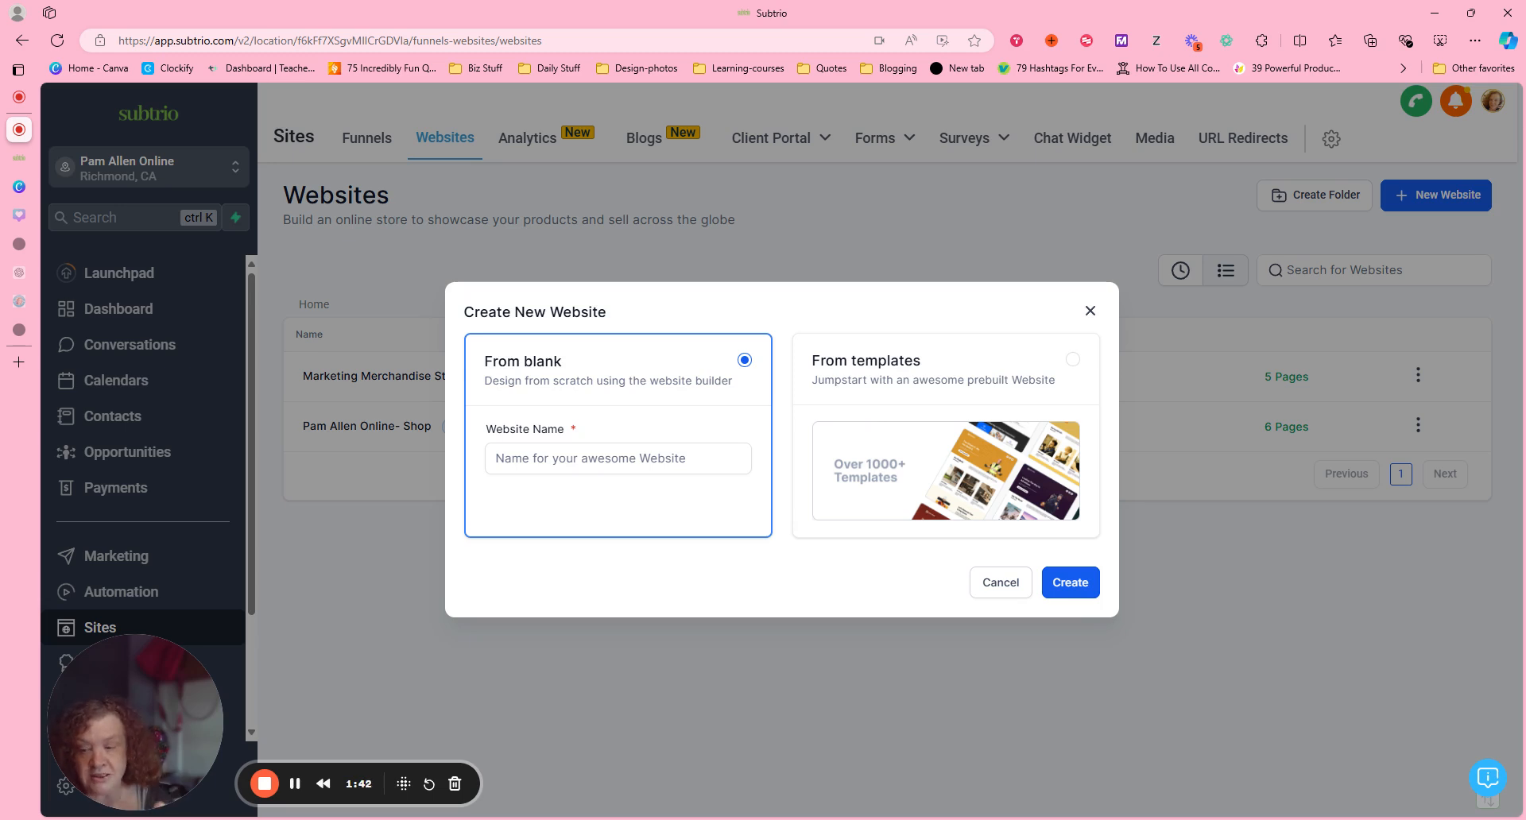
pyautogui.click(898, 406)
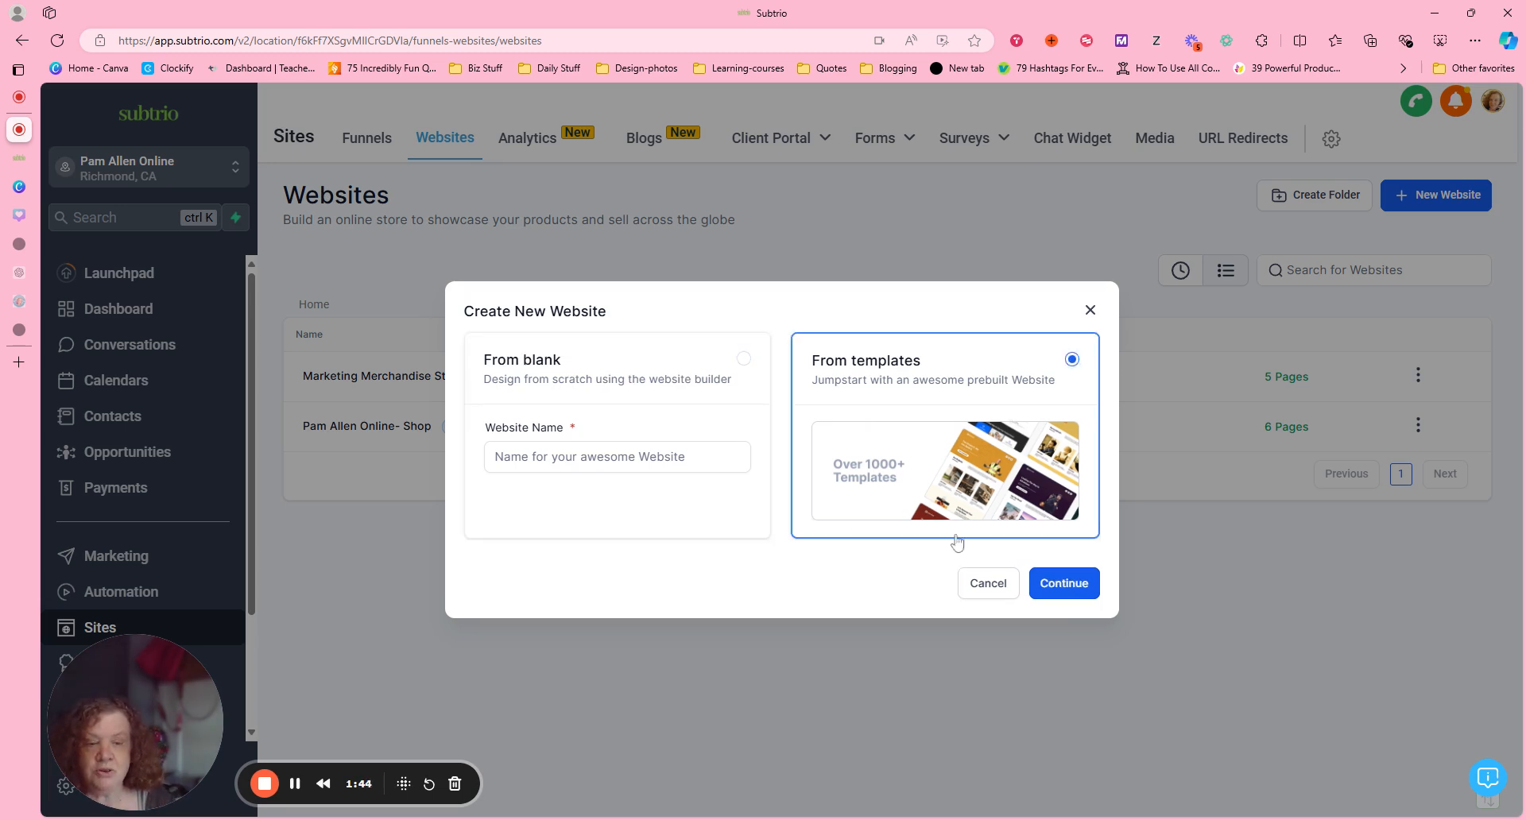
pyautogui.click(873, 505)
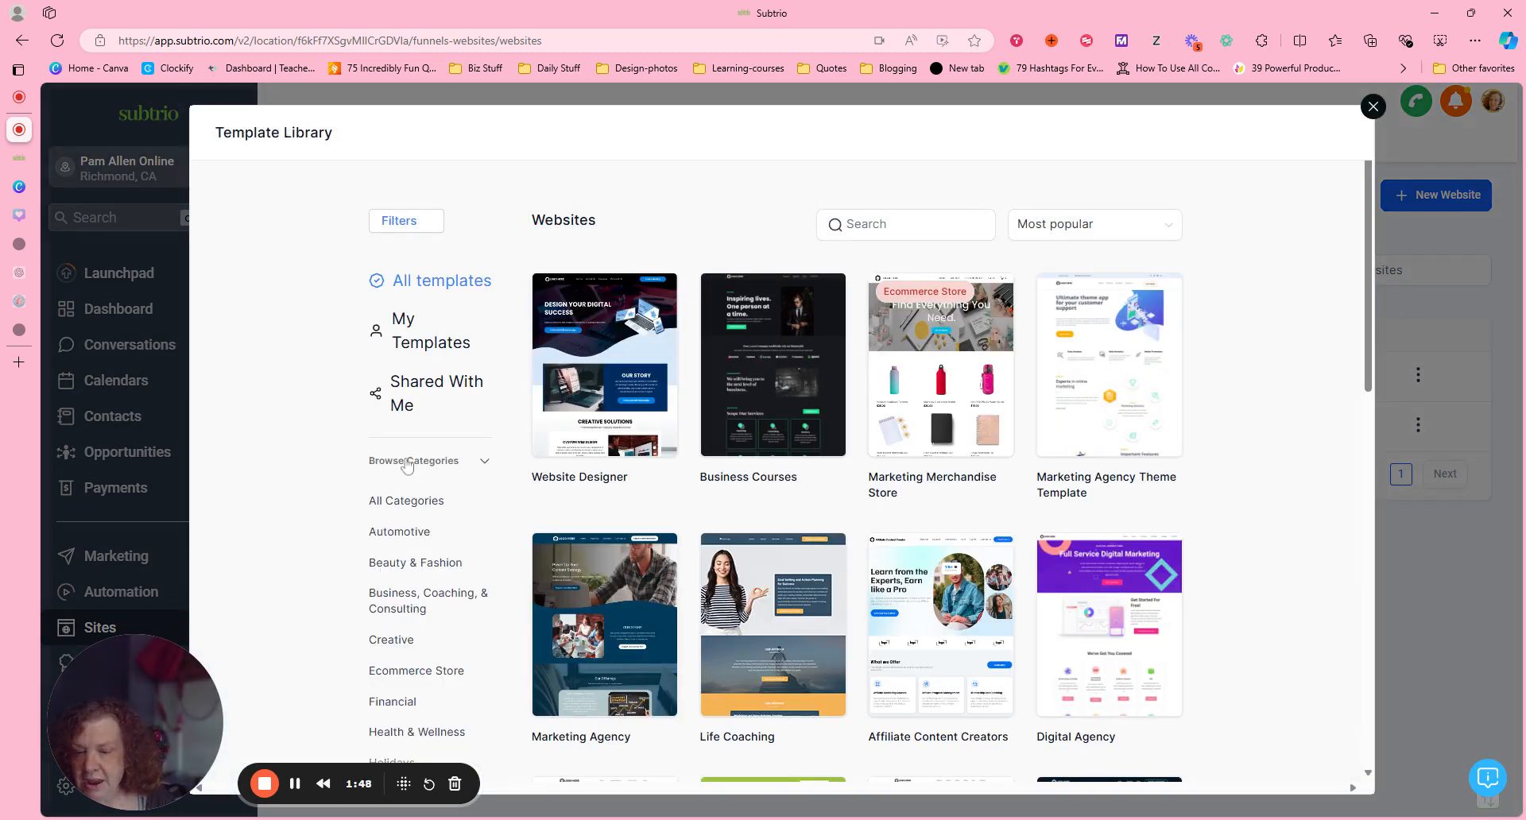
pyautogui.click(410, 674)
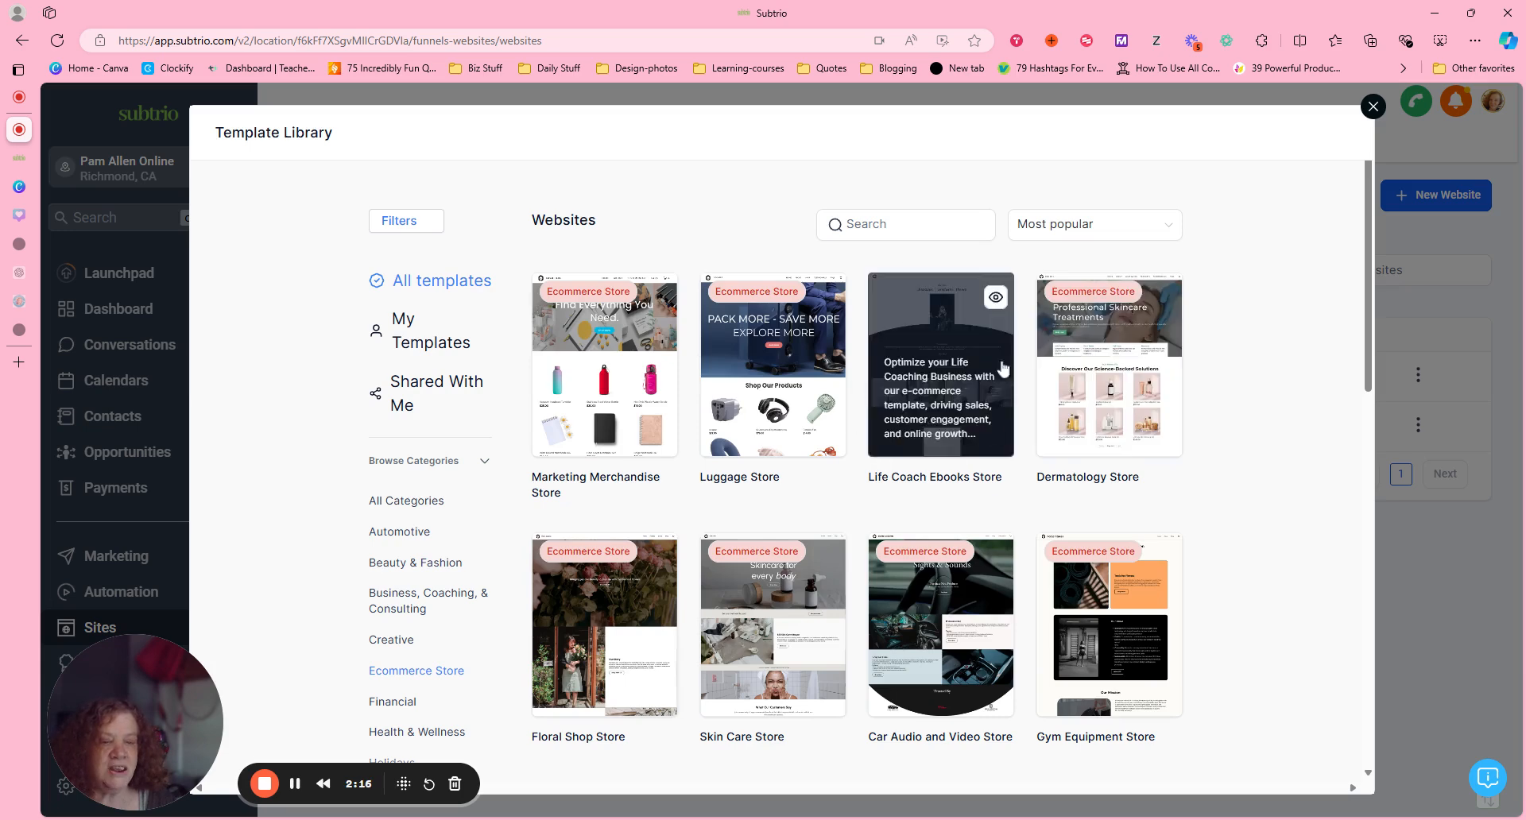
pyautogui.click(906, 224)
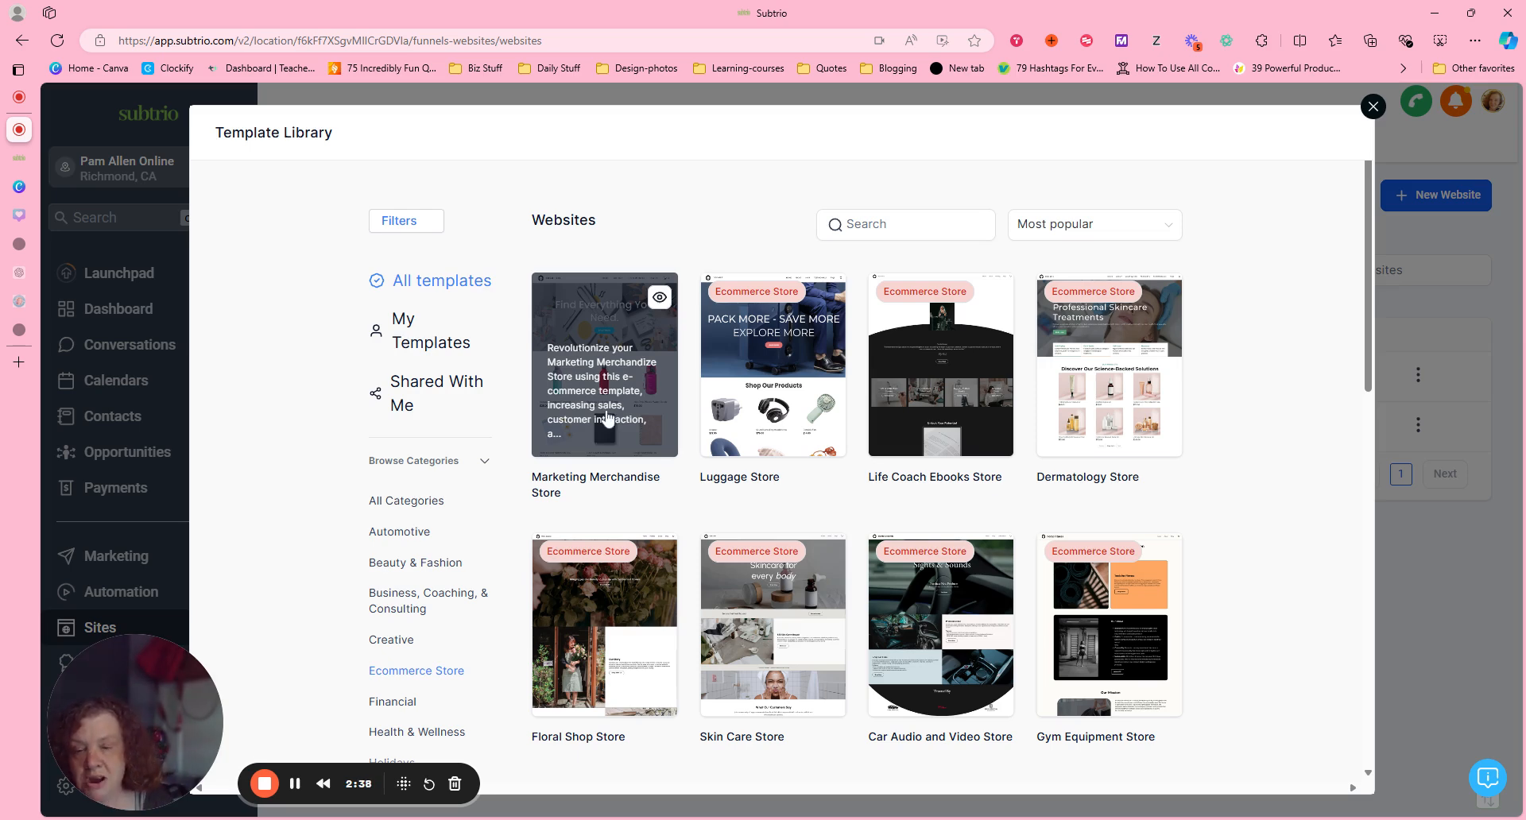
# Preview the Marketing Merchandise Store template and review its sections from the hero banner down to the footer.
pyautogui.click(658, 298)
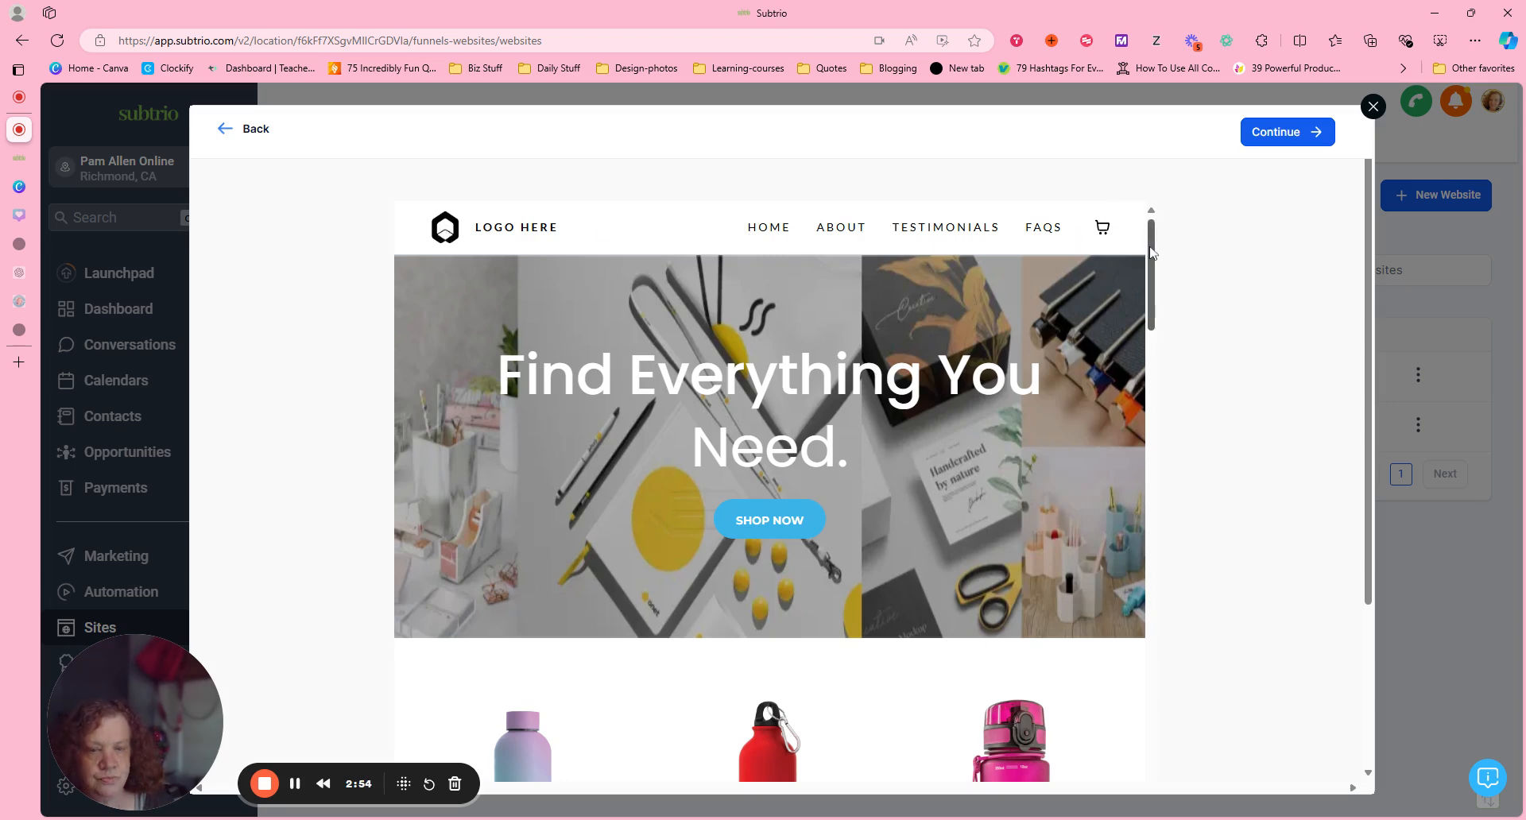
pyautogui.scroll(-3, 1151, 252)
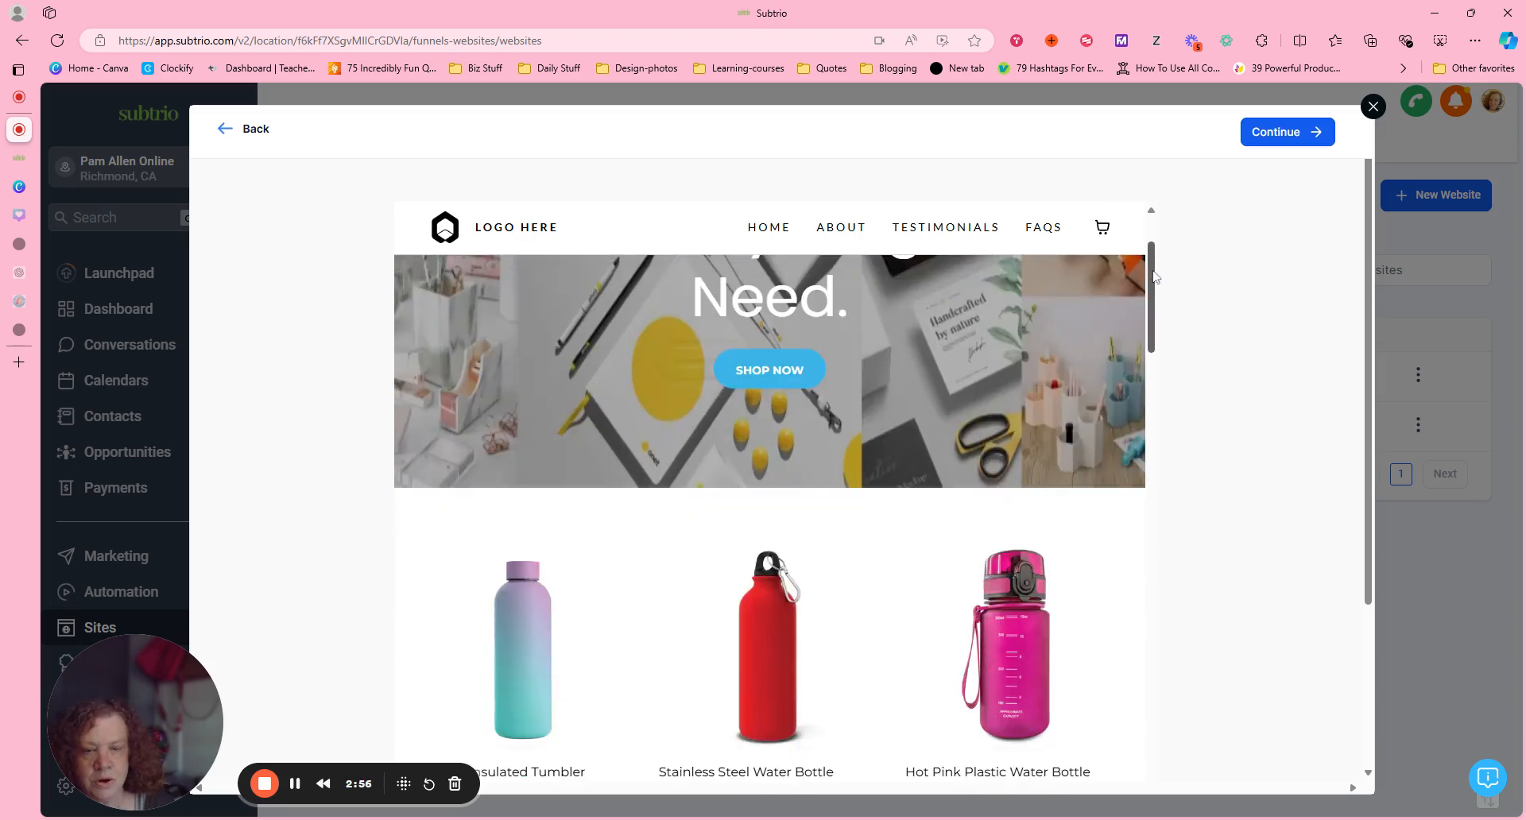
pyautogui.scroll(2, 1158, 256)
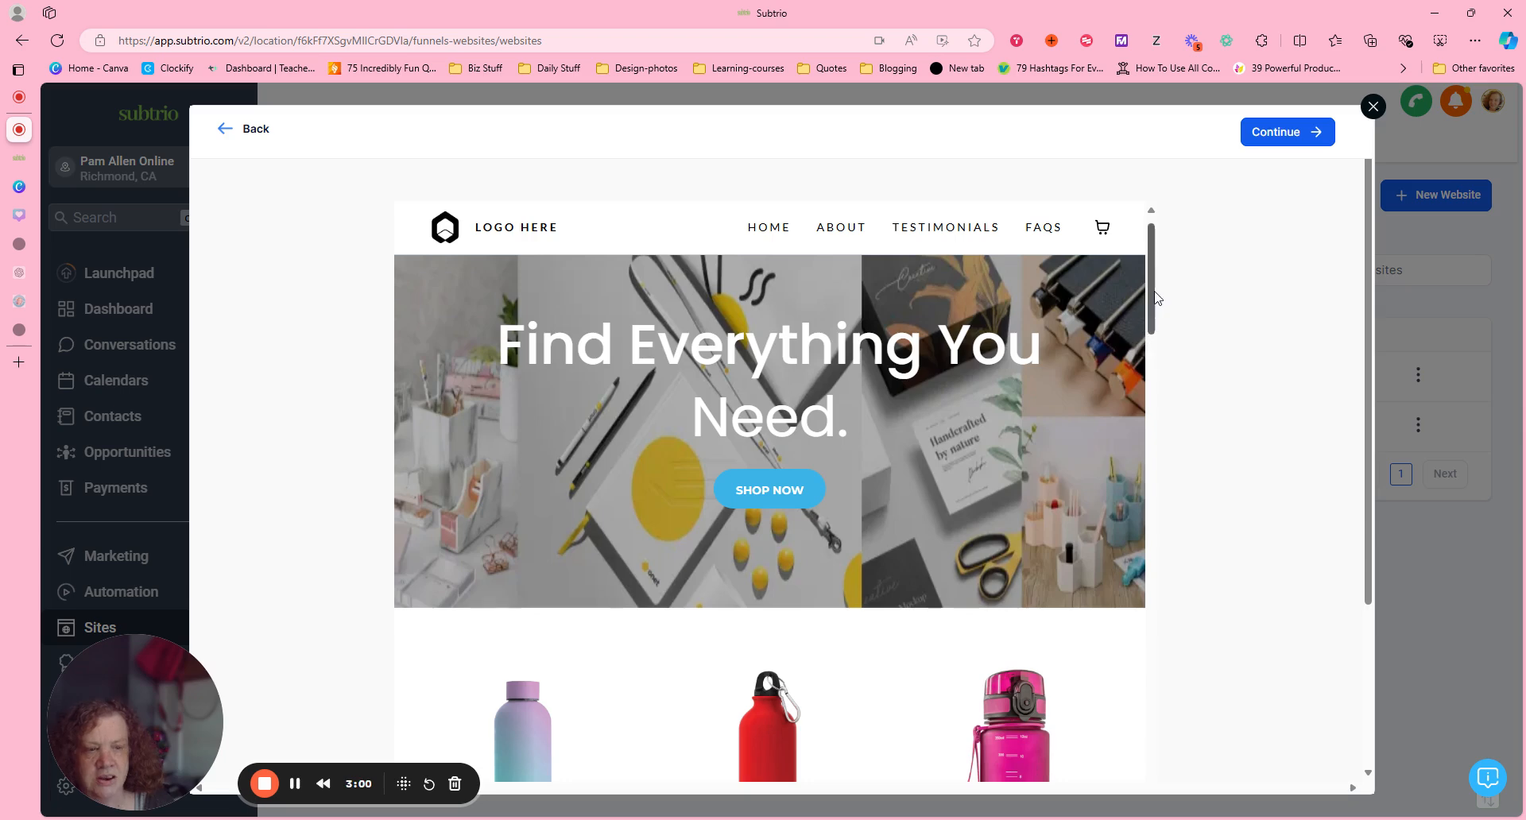
pyautogui.scroll(-3, 1147, 342)
pyautogui.scroll(-8, 1148, 342)
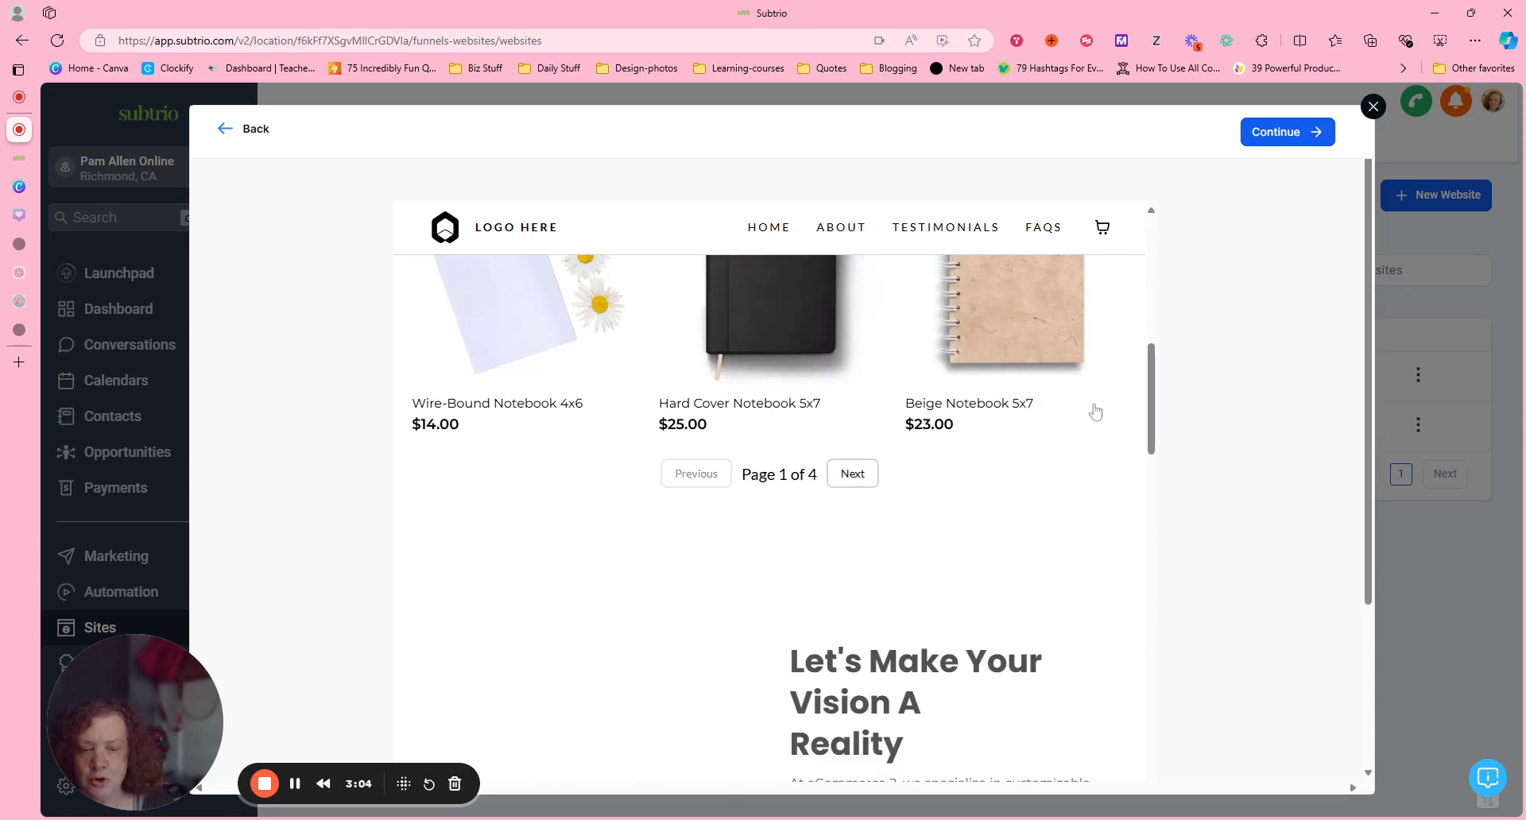
pyautogui.scroll(-4, 1152, 417)
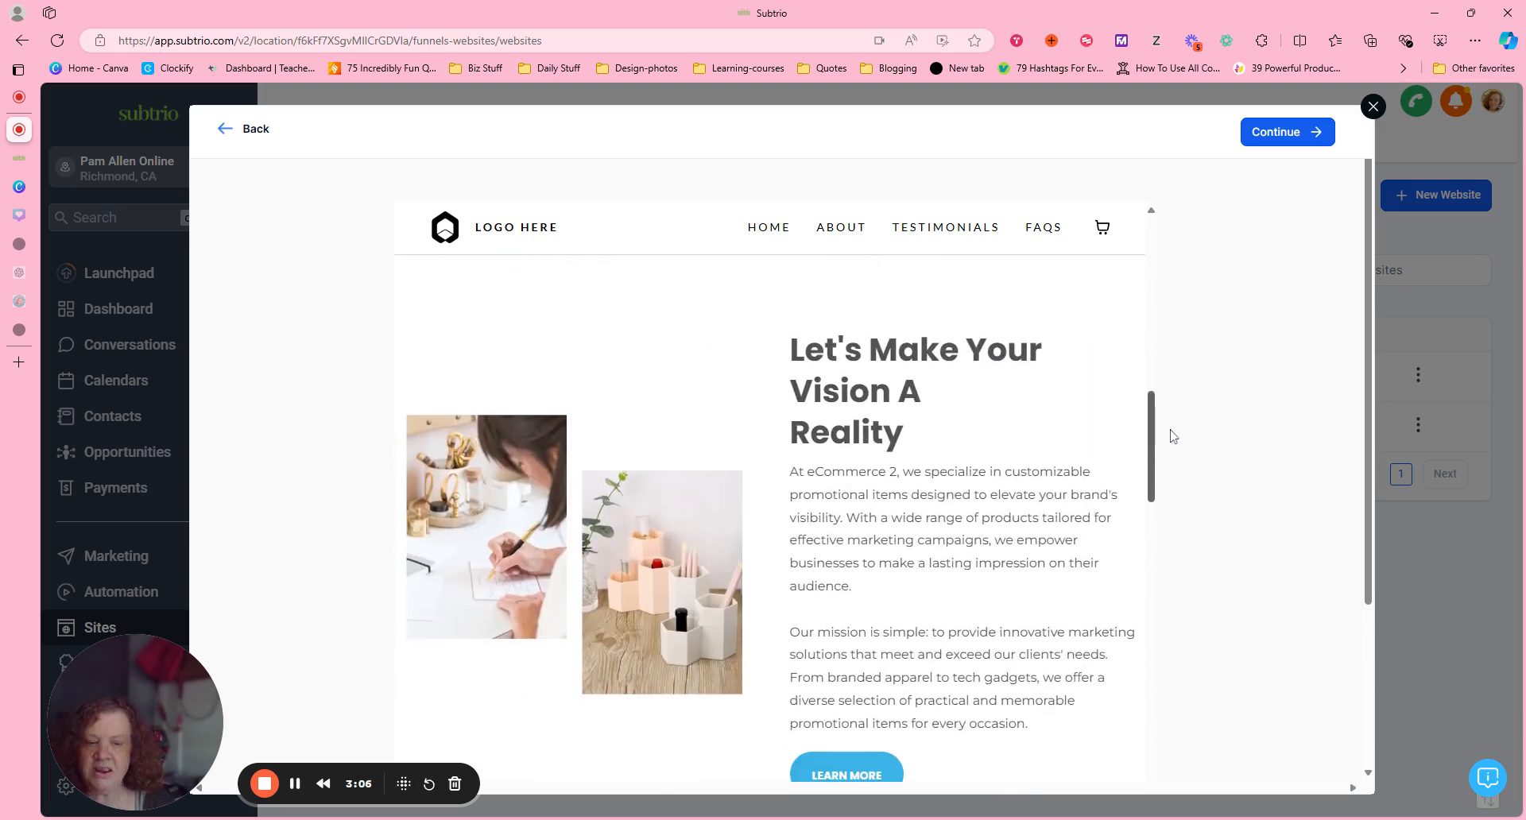
pyautogui.scroll(-1, 1171, 436)
pyautogui.scroll(-1, 1176, 441)
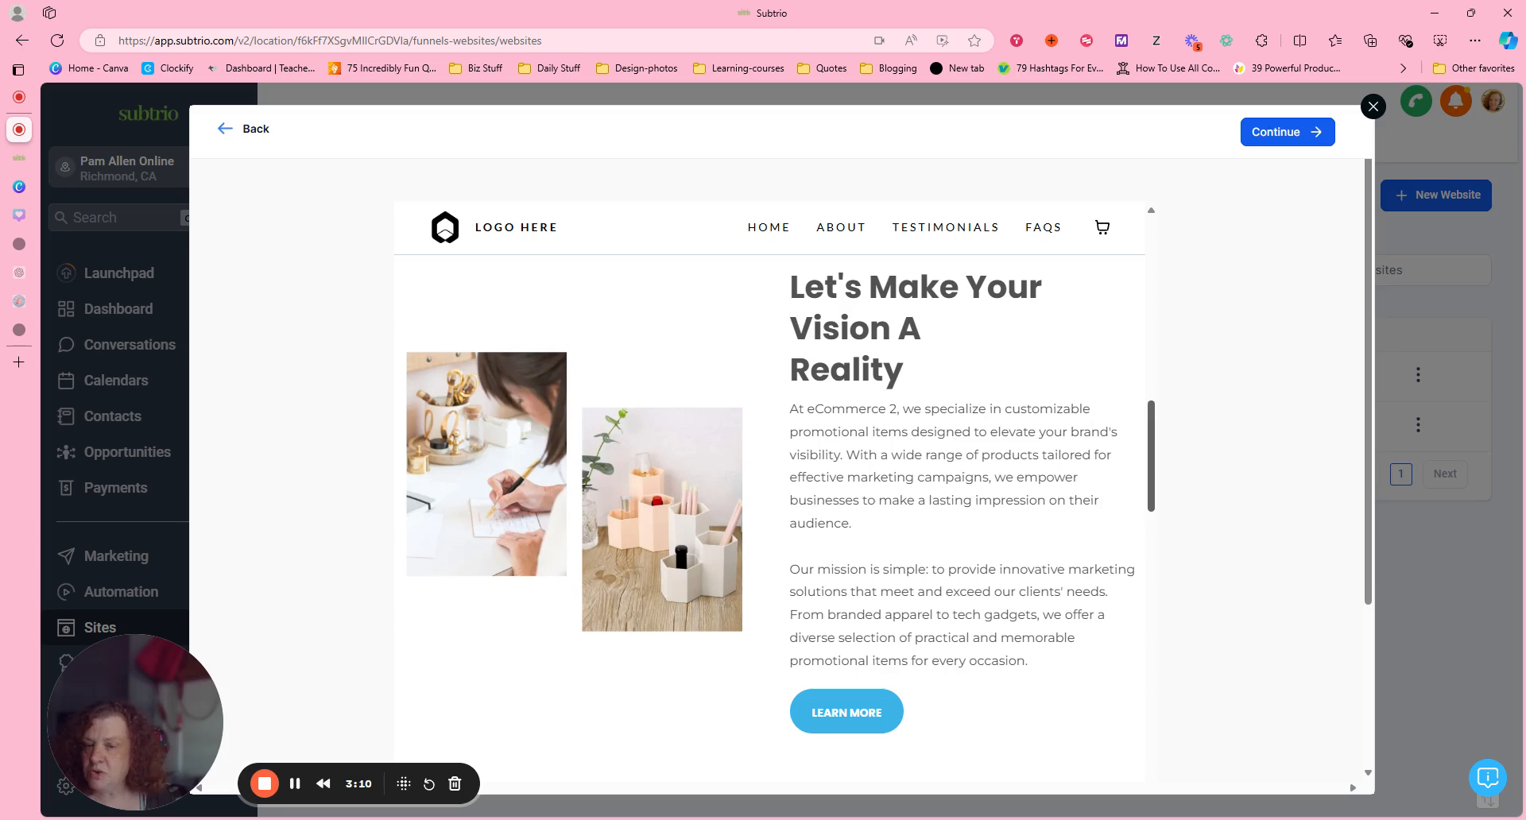
pyautogui.scroll(-4, 1180, 449)
pyautogui.scroll(-2, 1179, 495)
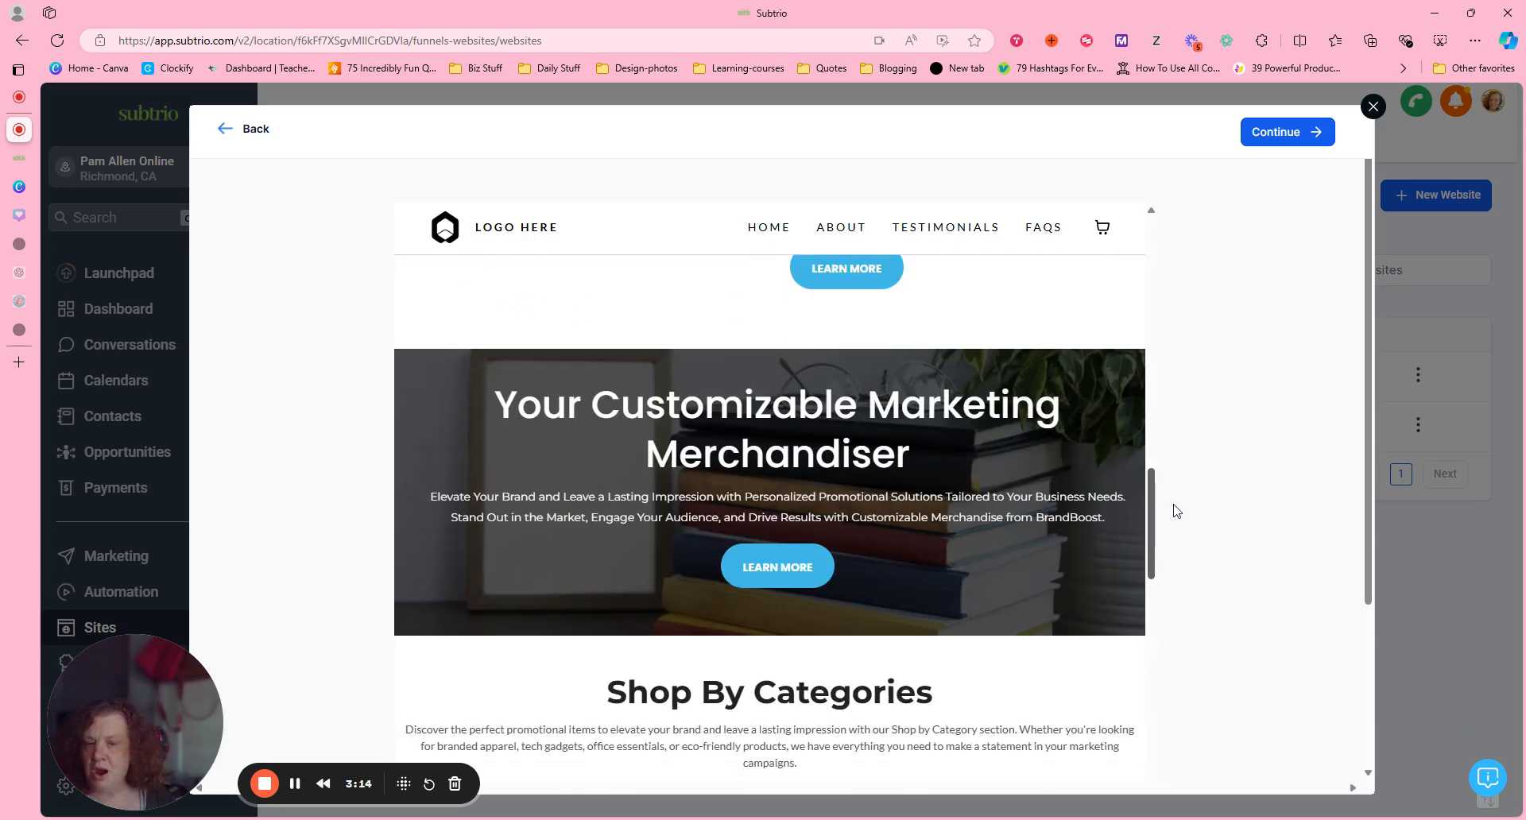
pyautogui.scroll(-3, 1176, 511)
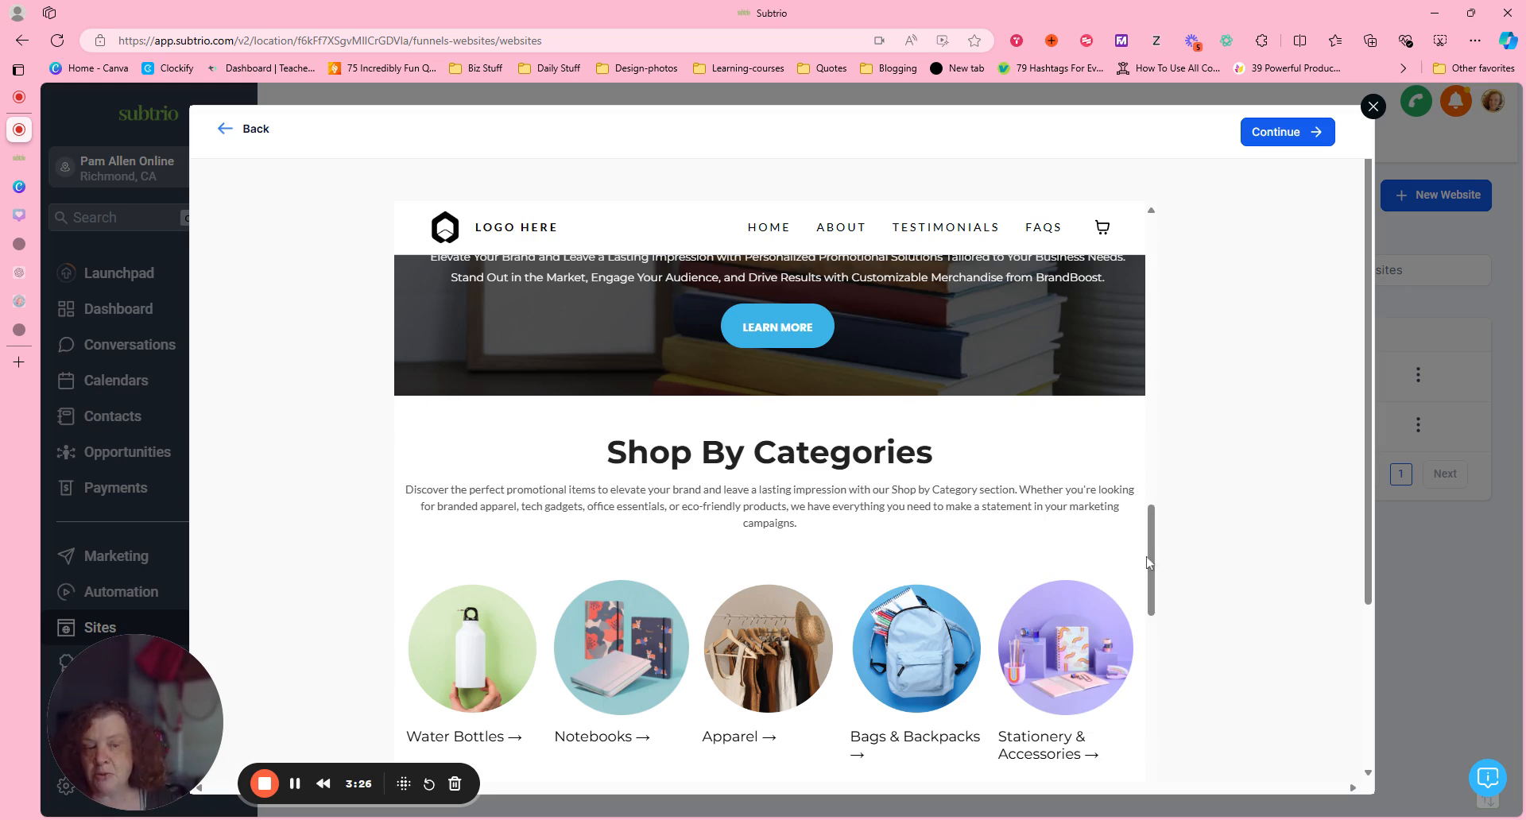
pyautogui.moveTo(1150, 556); pyautogui.dragTo(1133, 646)
pyautogui.scroll(-7, 1122, 674)
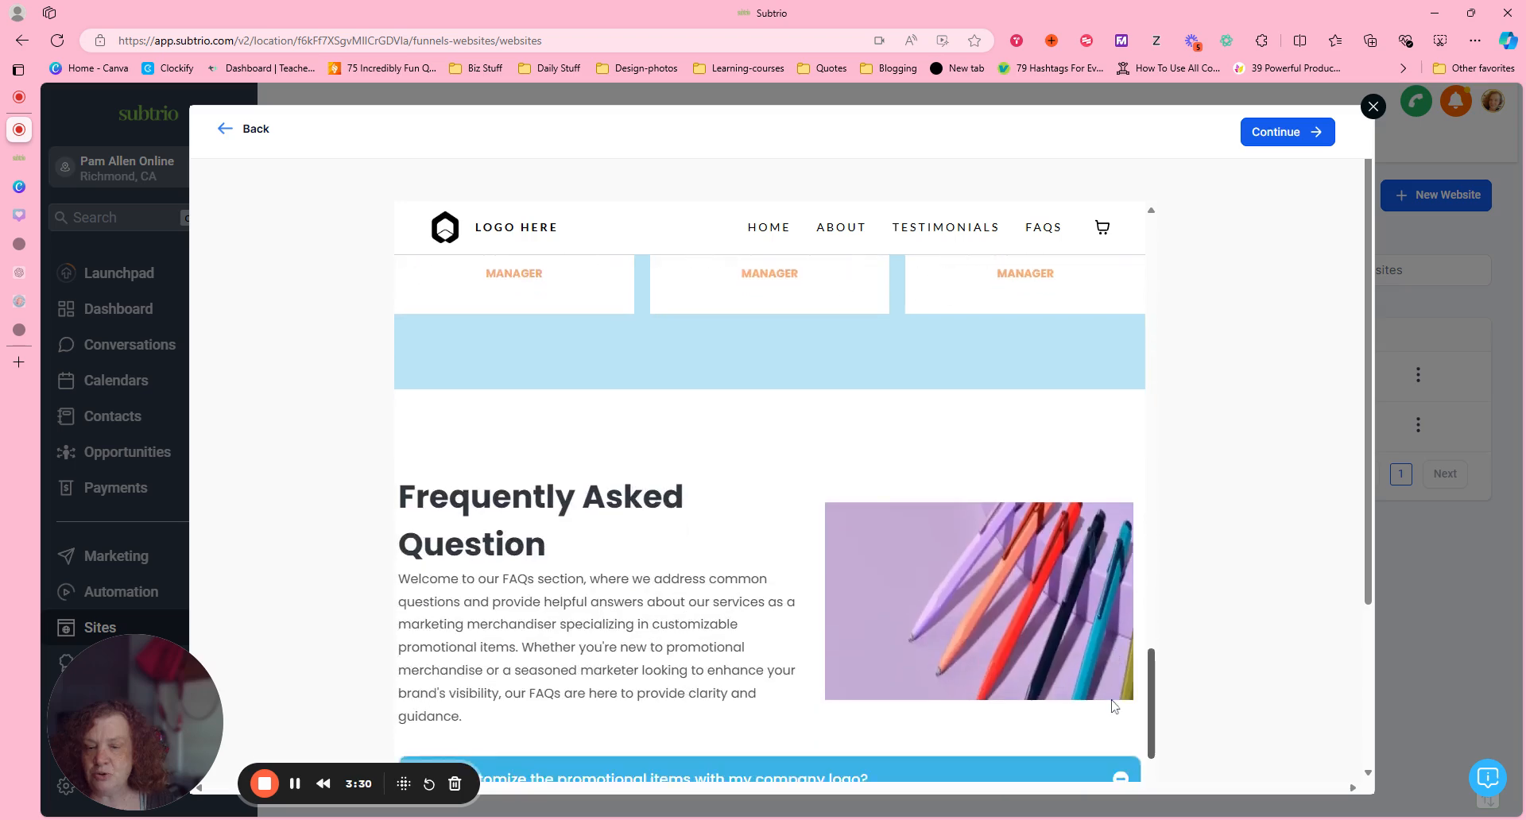
pyautogui.scroll(-8, 1112, 755)
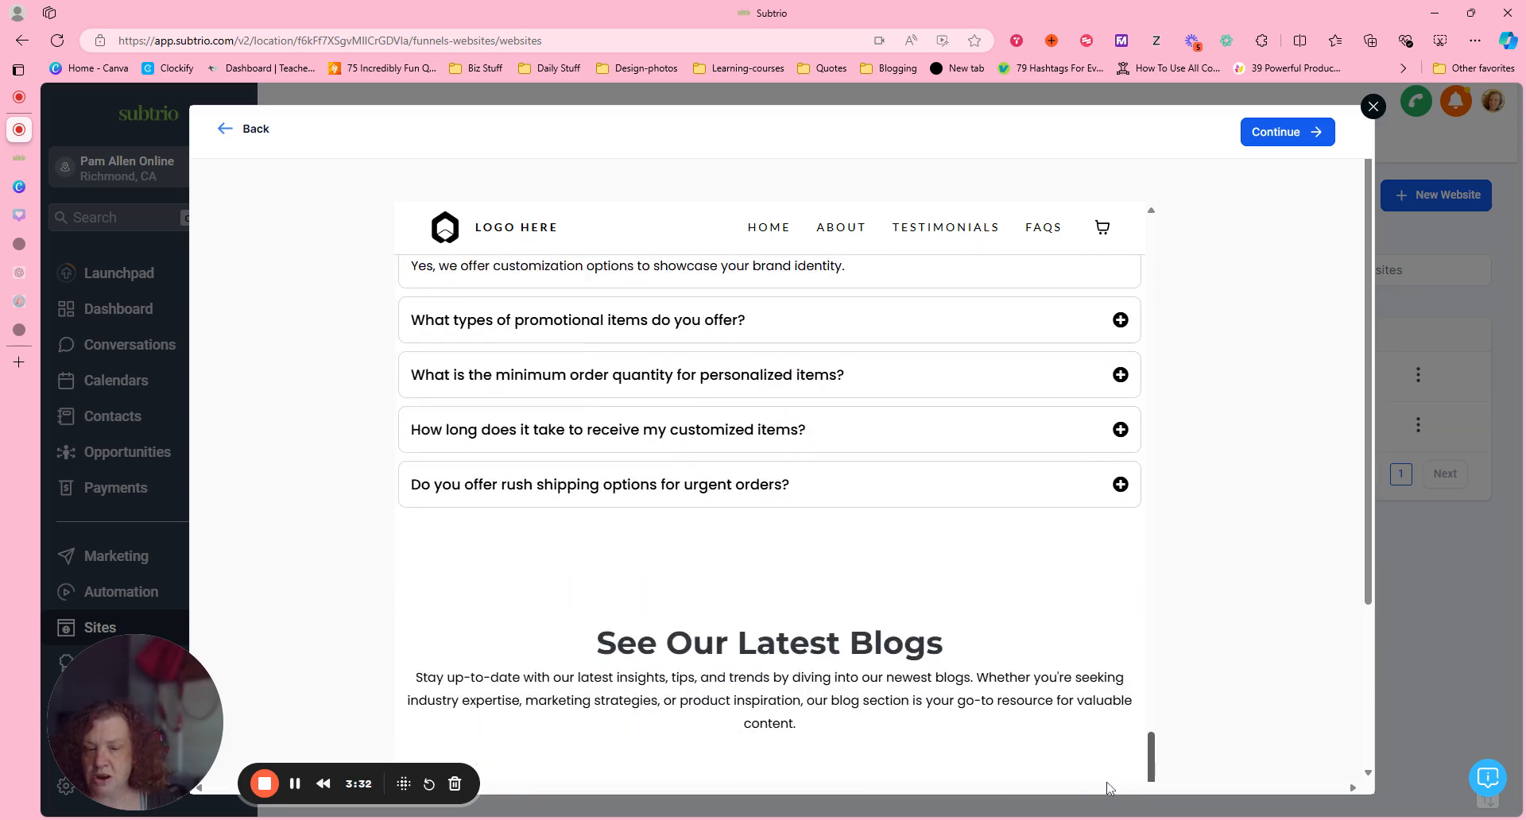
pyautogui.scroll(-1, 769, 509)
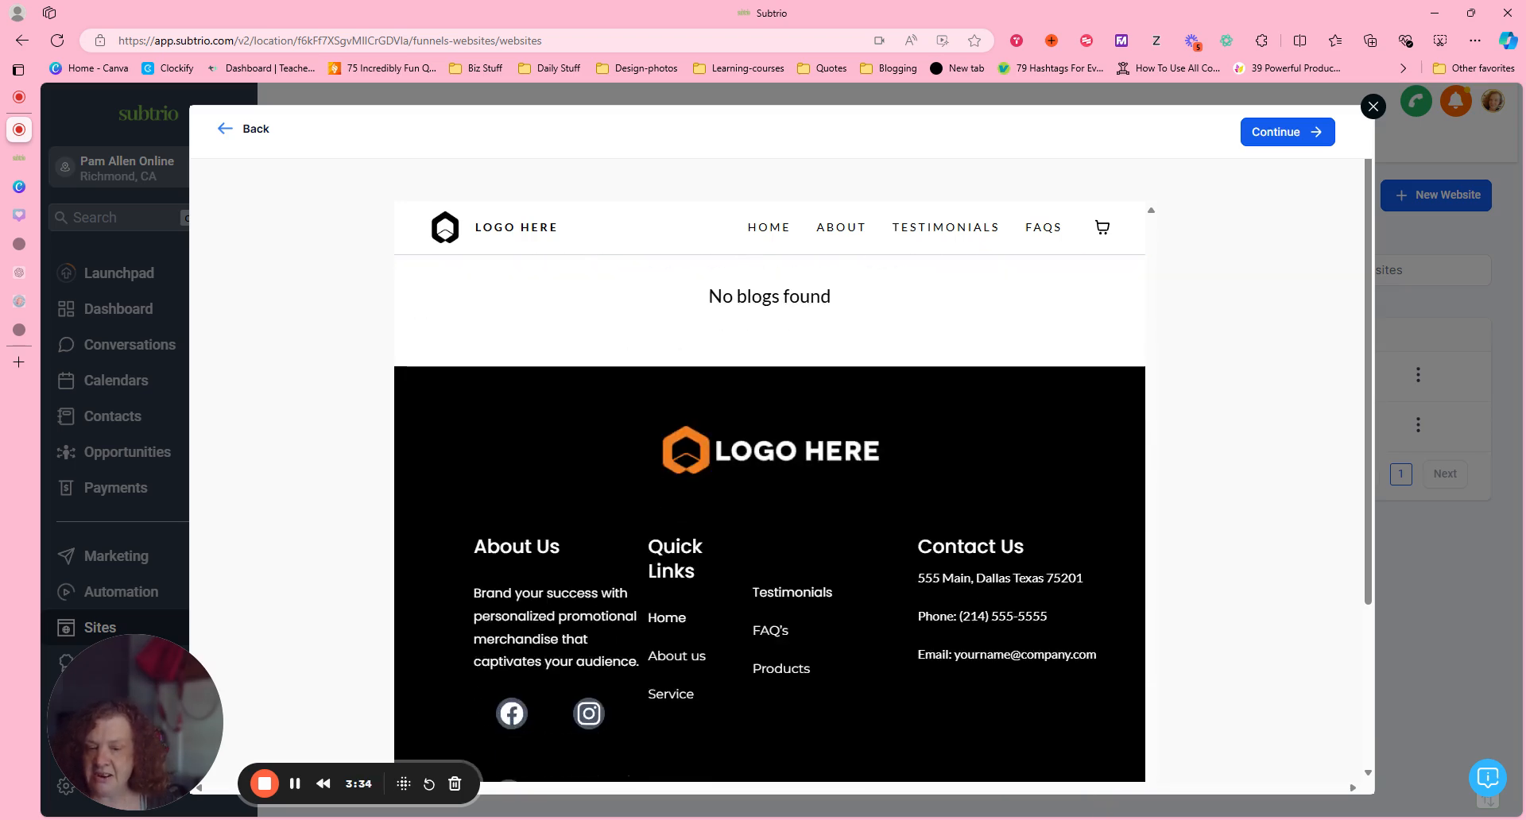
# Re-examine the template's FAQ, product, about and Shop By Categories sections, and close the template library.
pyautogui.scroll(12, 1158, 649)
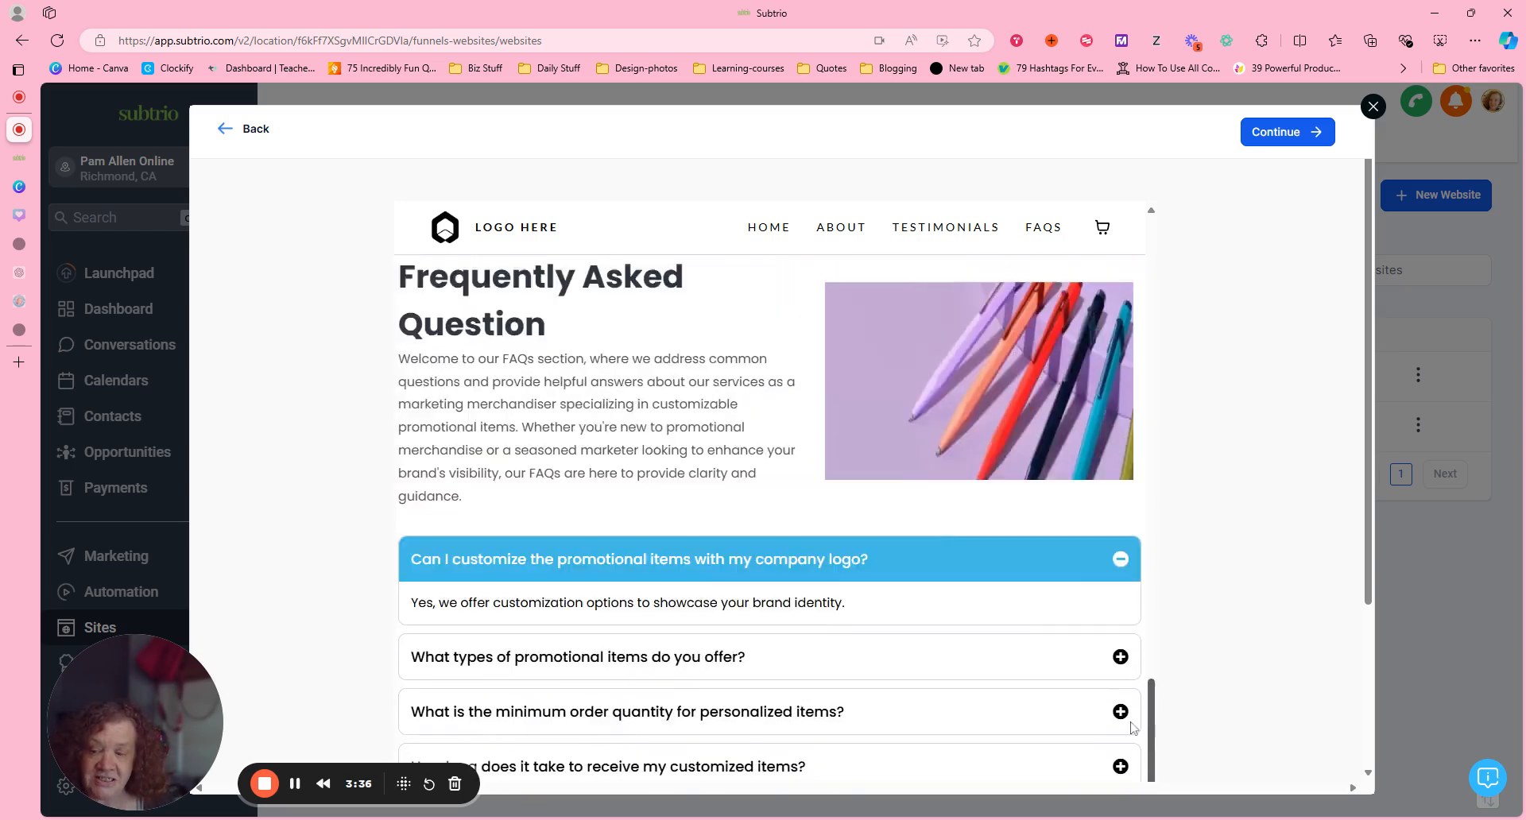
pyautogui.scroll(15, 1158, 649)
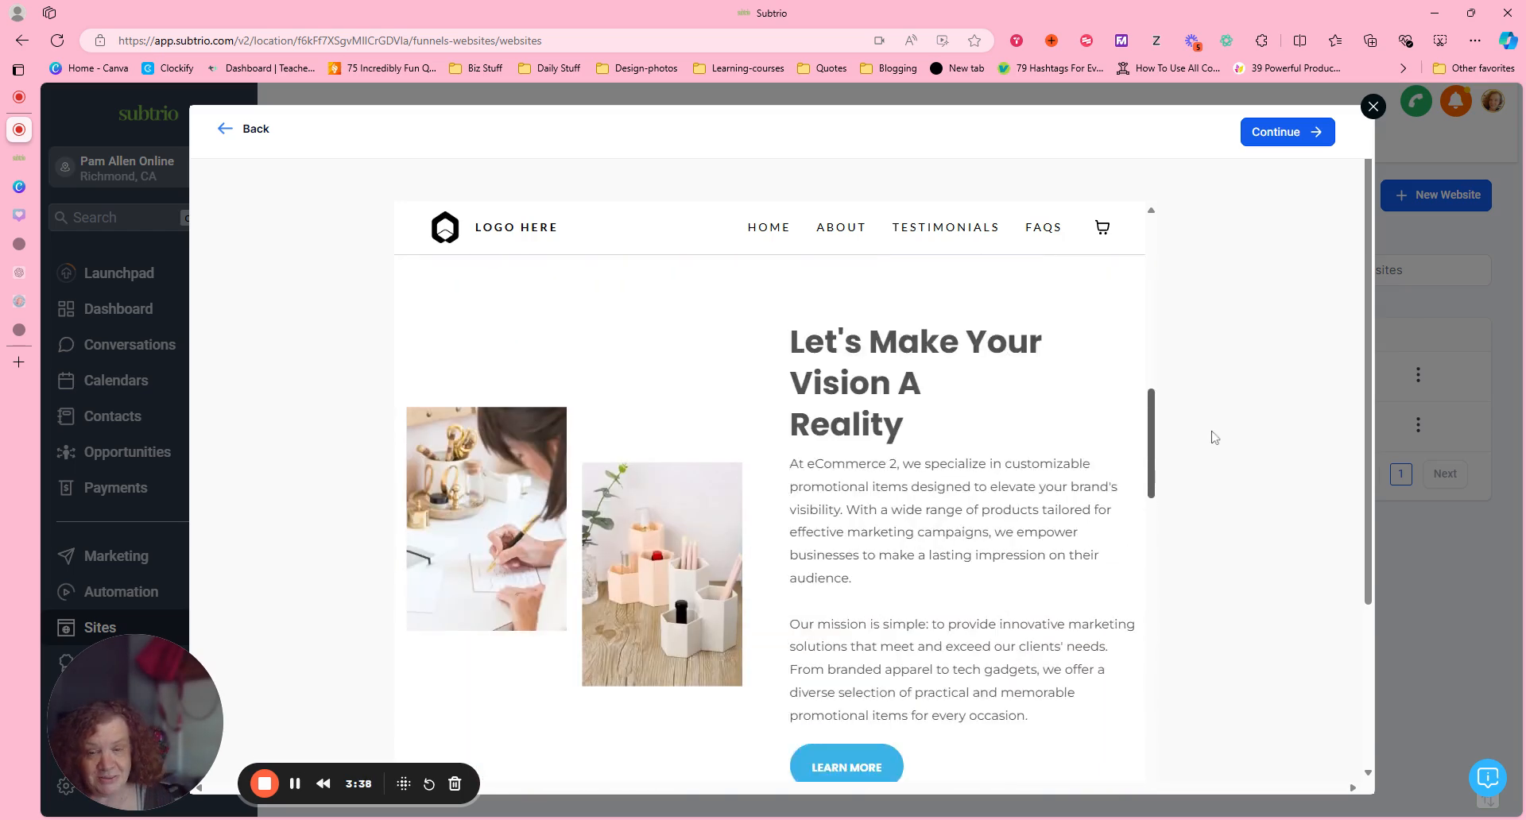
pyautogui.scroll(1, 1235, 369)
pyautogui.scroll(-12, 1251, 317)
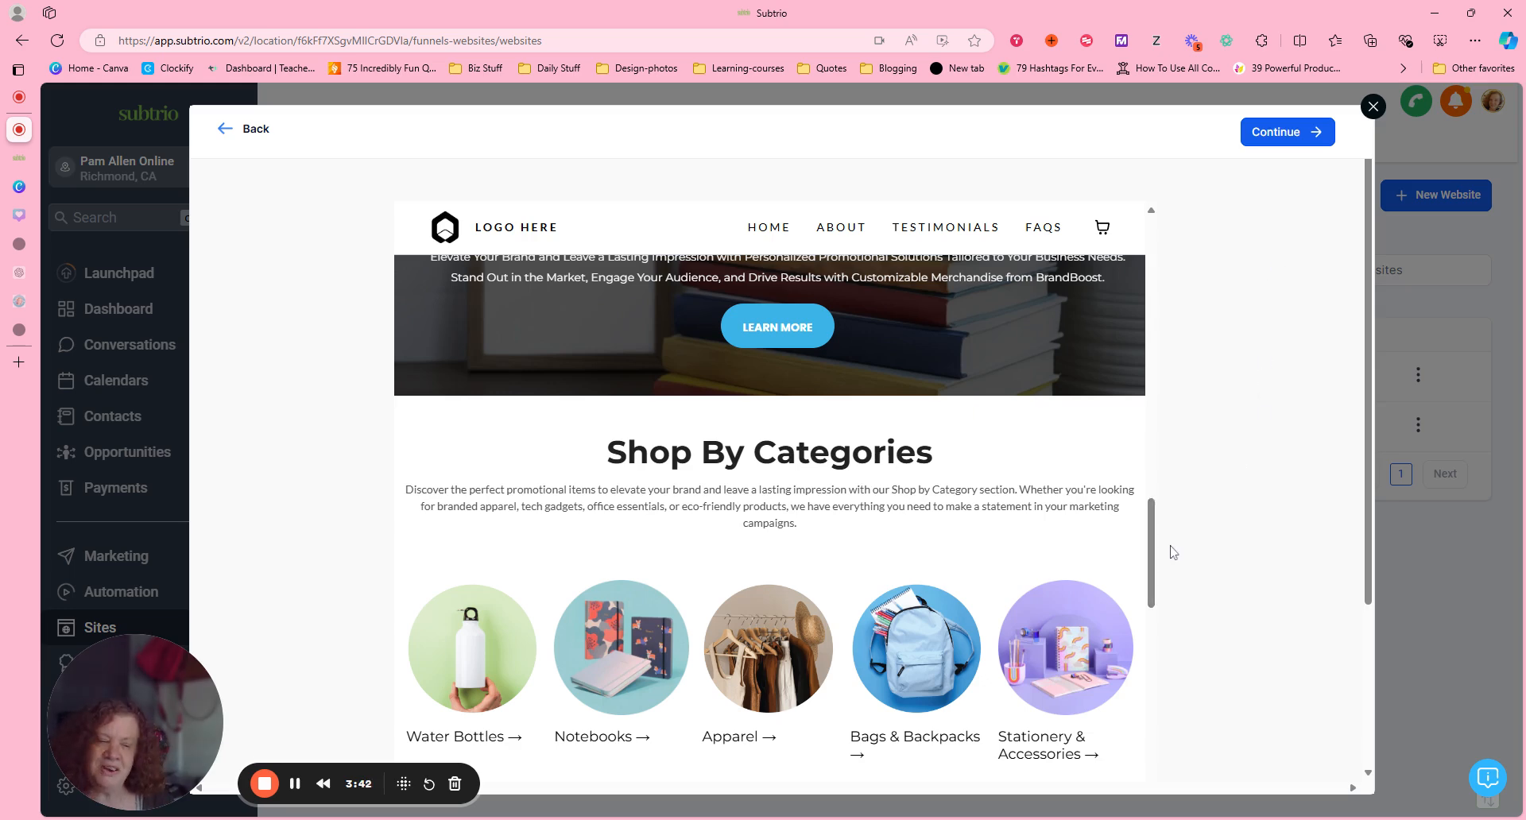
pyautogui.scroll(-5, 1163, 554)
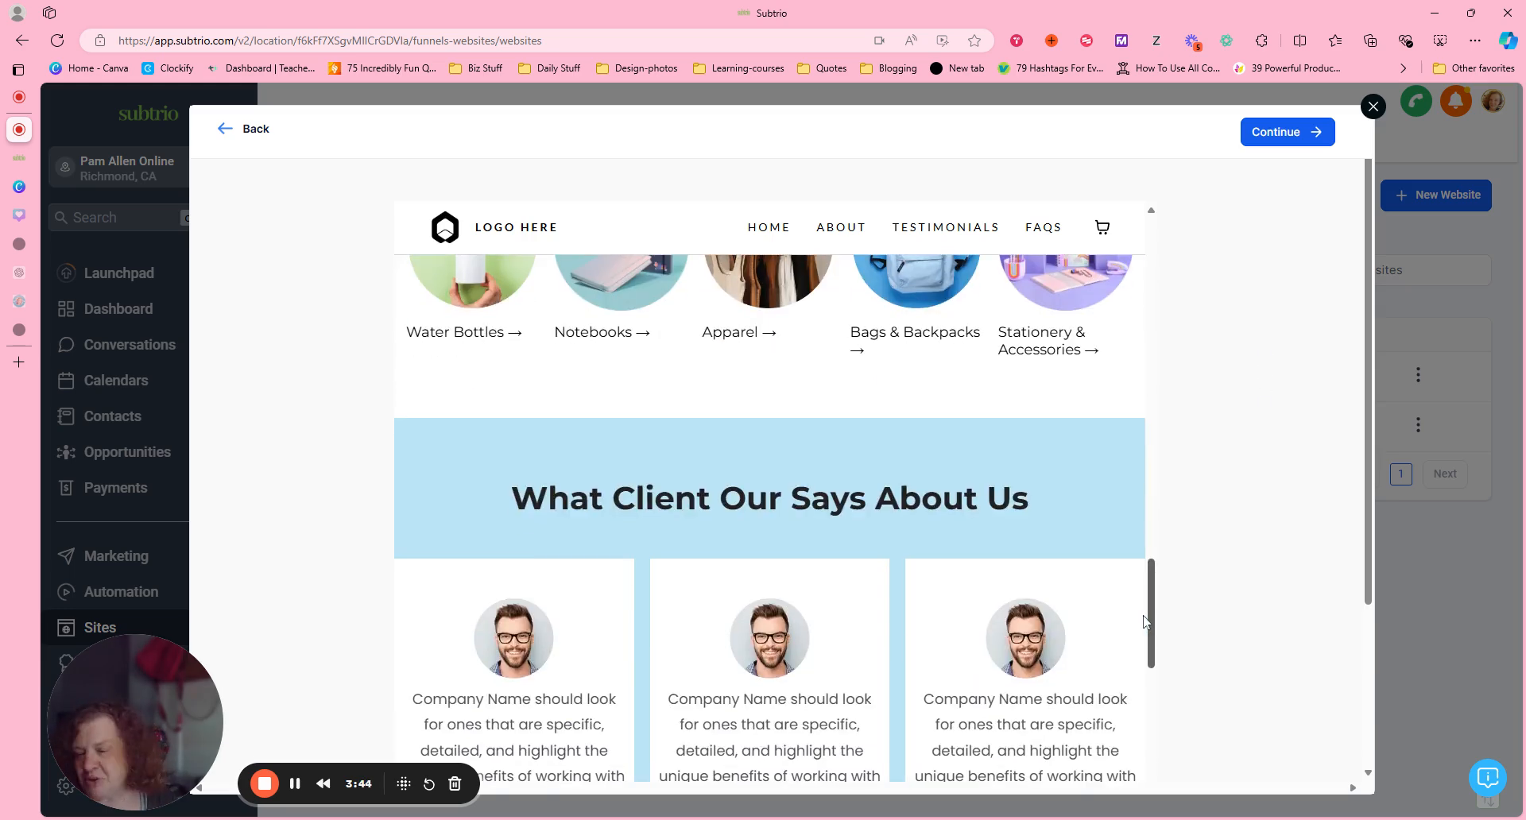
pyautogui.scroll(13, 1209, 429)
pyautogui.scroll(-10, 1200, 476)
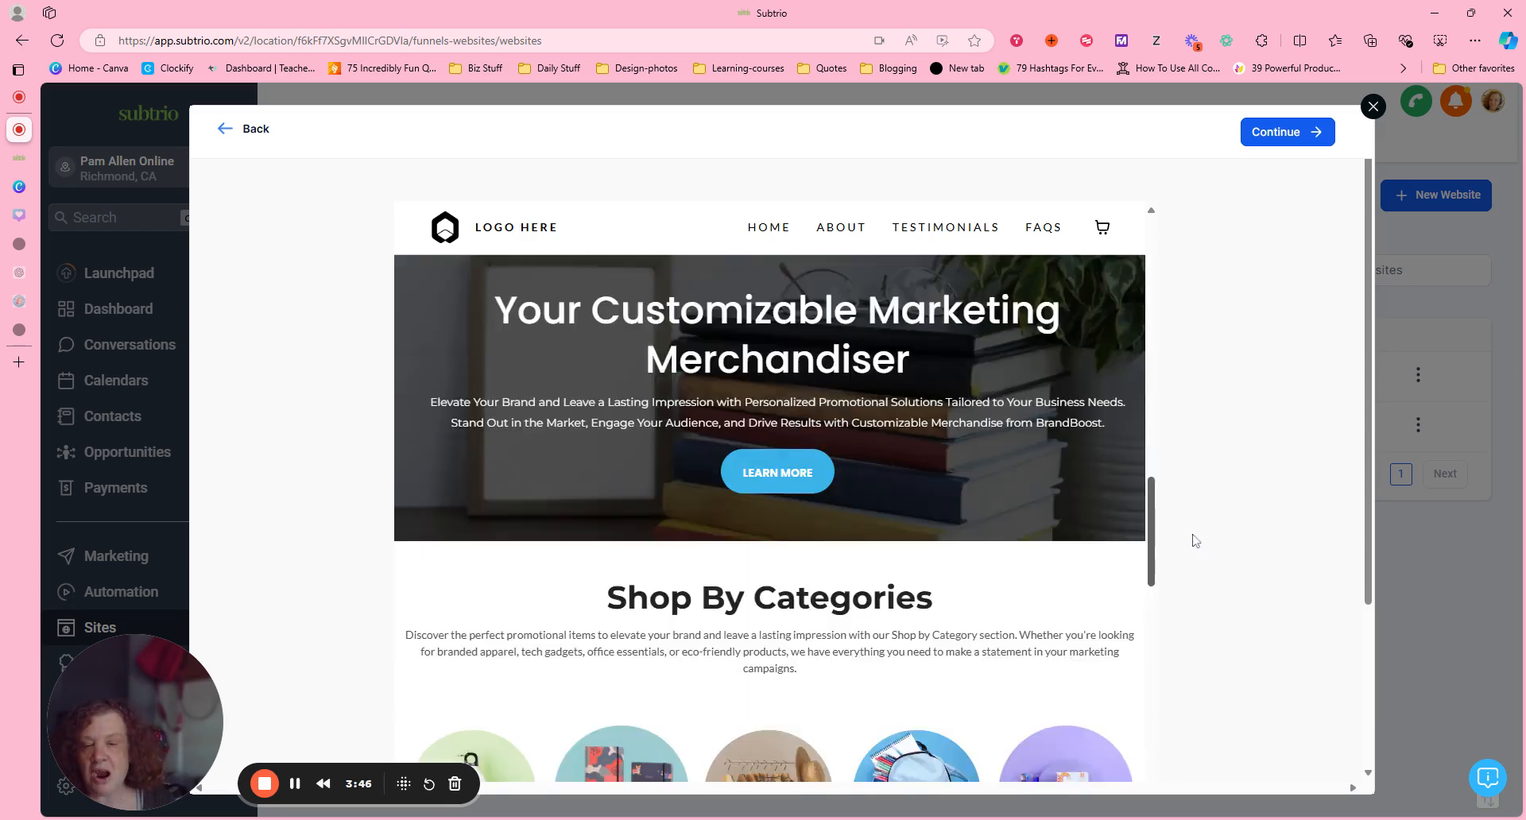
pyautogui.scroll(11, 1193, 538)
pyautogui.scroll(5, 1230, 412)
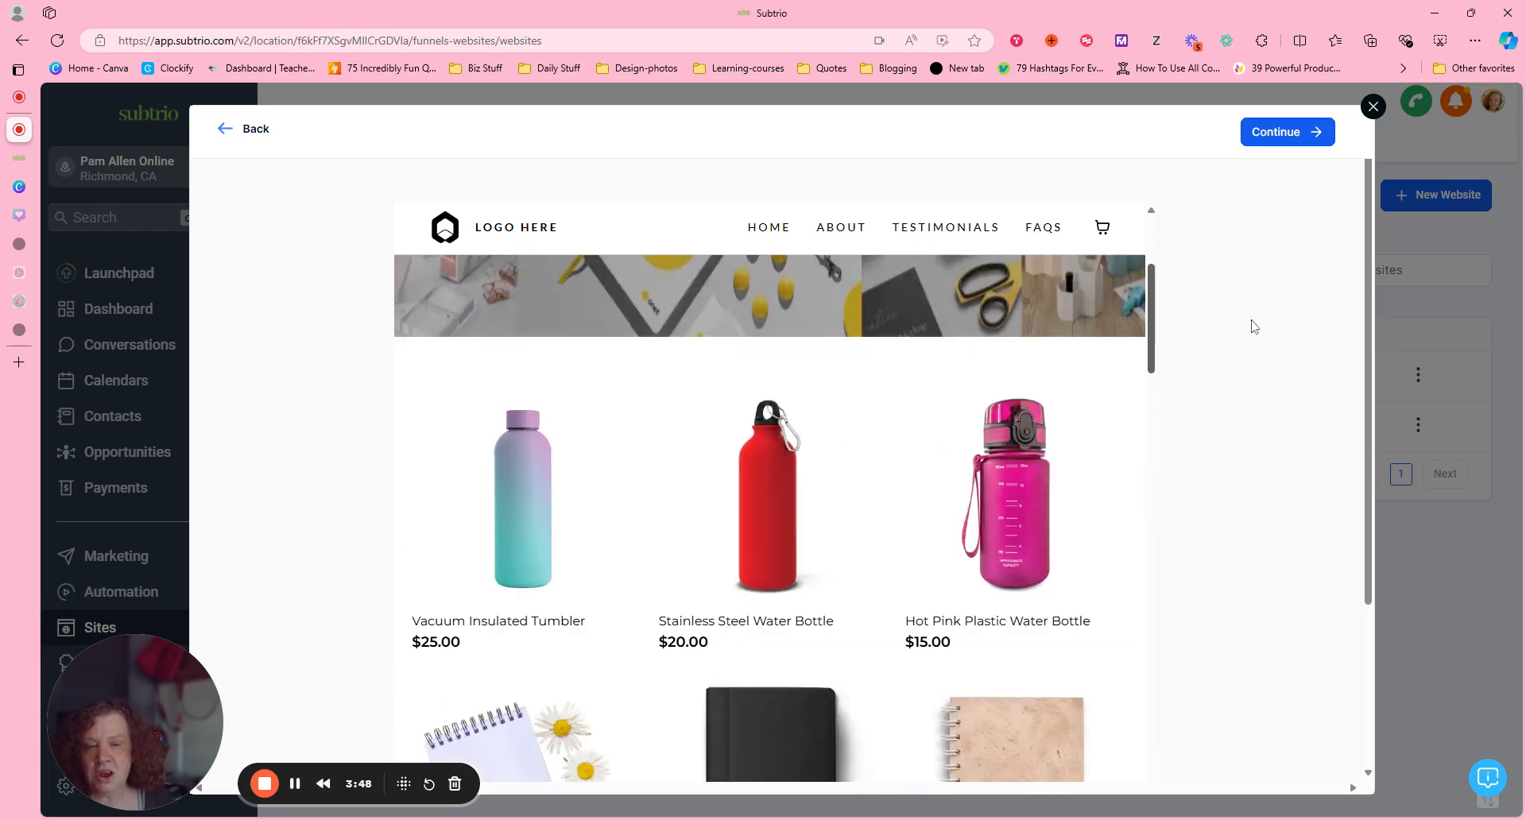
pyautogui.scroll(-10, 1250, 327)
pyautogui.scroll(2, 1228, 469)
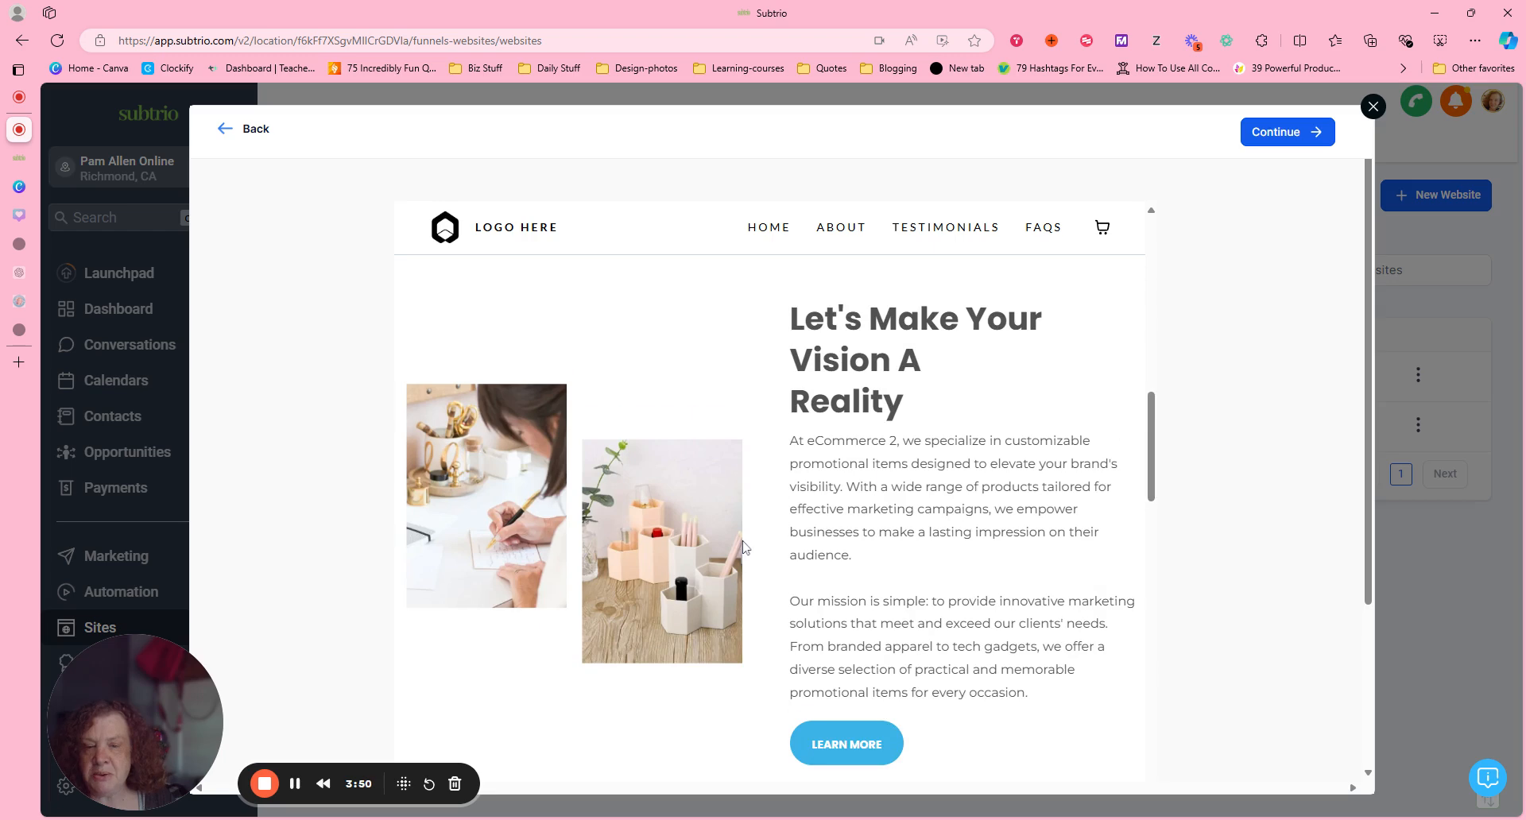
pyautogui.moveTo(1151, 445); pyautogui.dragTo(1152, 572)
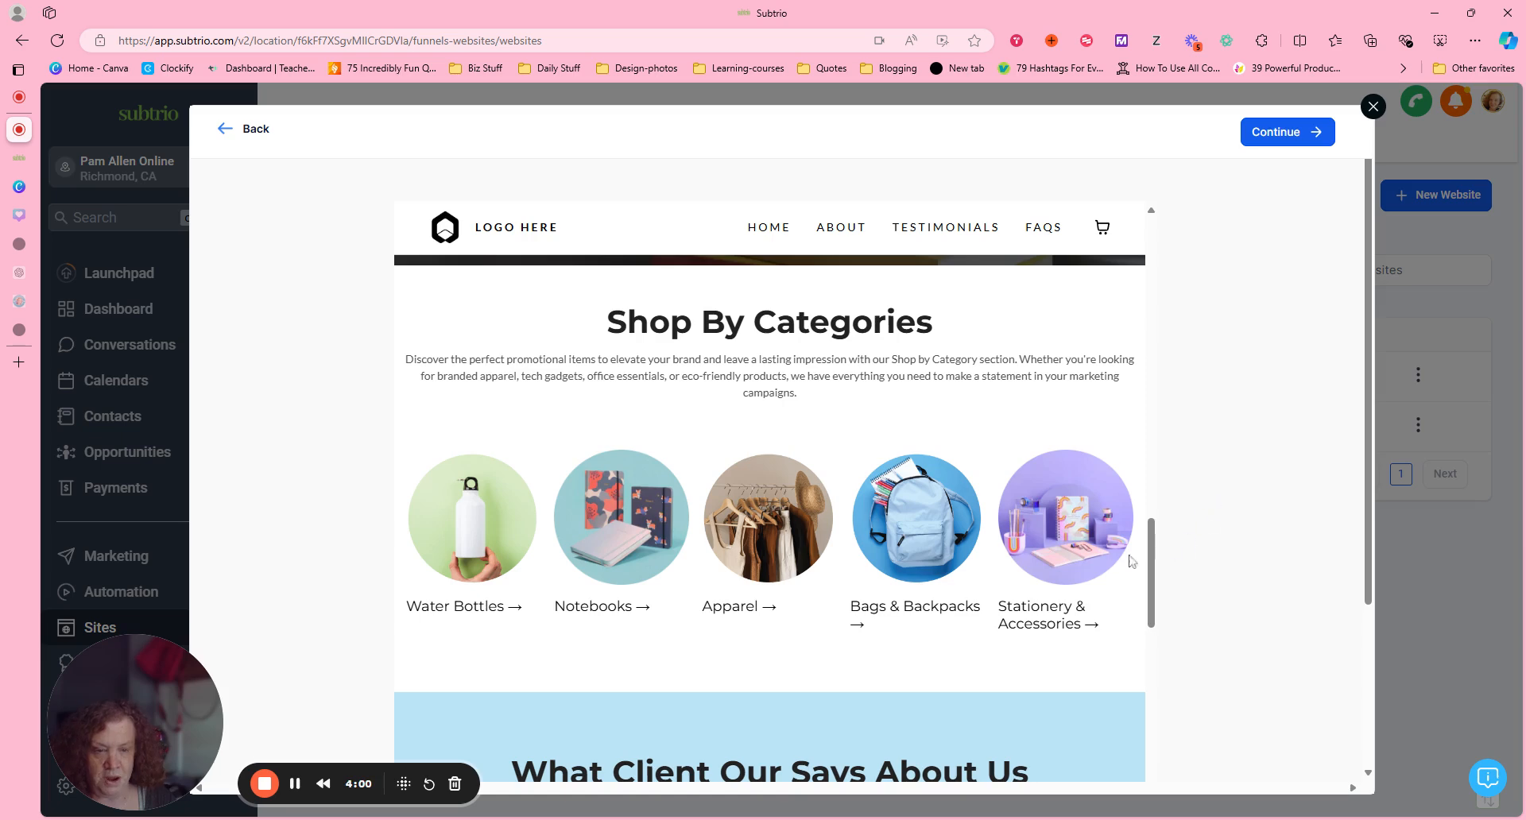
pyautogui.moveTo(1150, 545); pyautogui.dragTo(1298, 170)
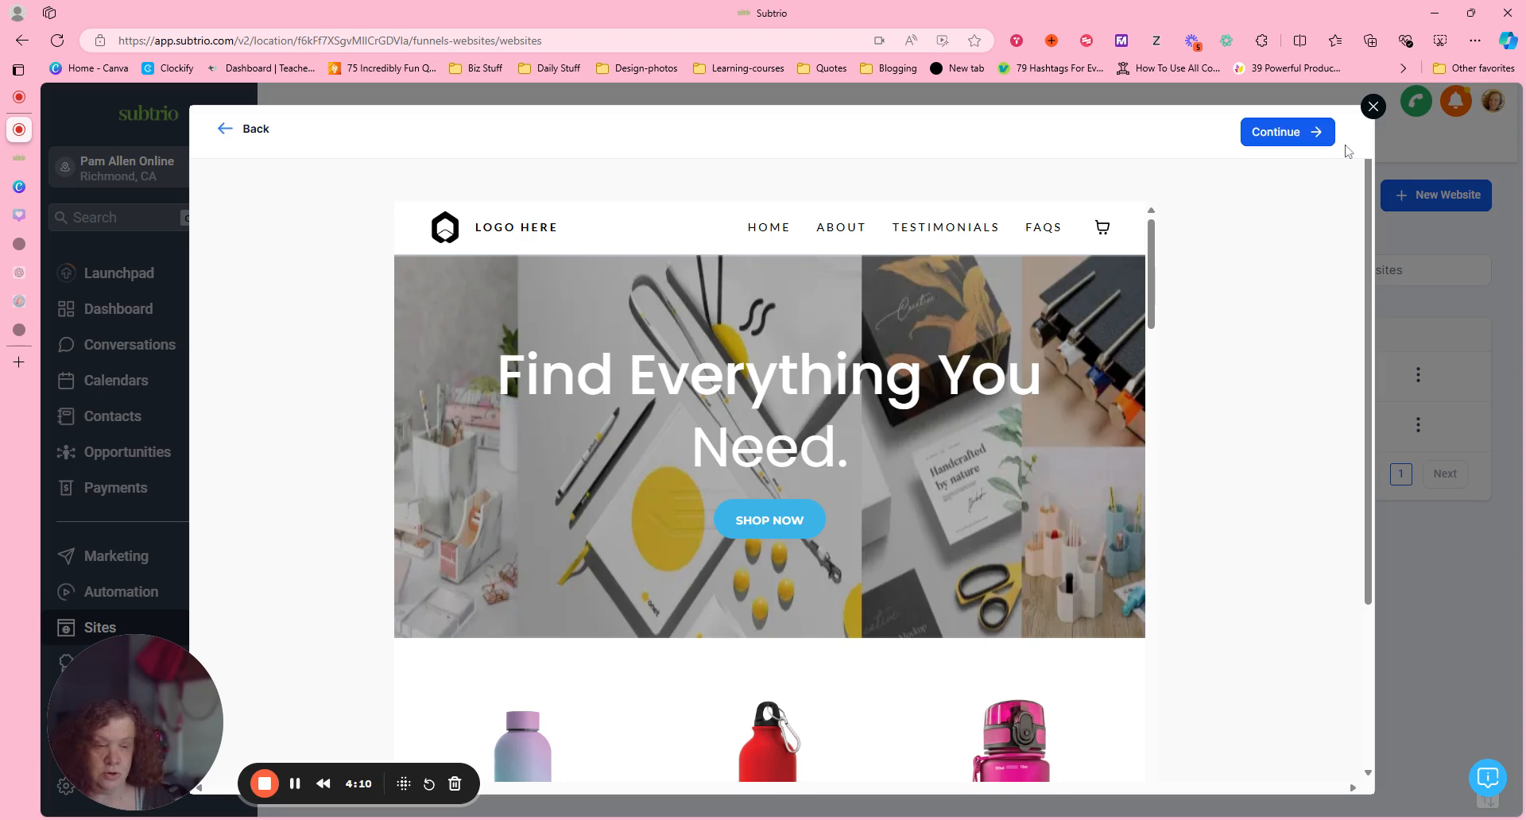
pyautogui.click(1373, 106)
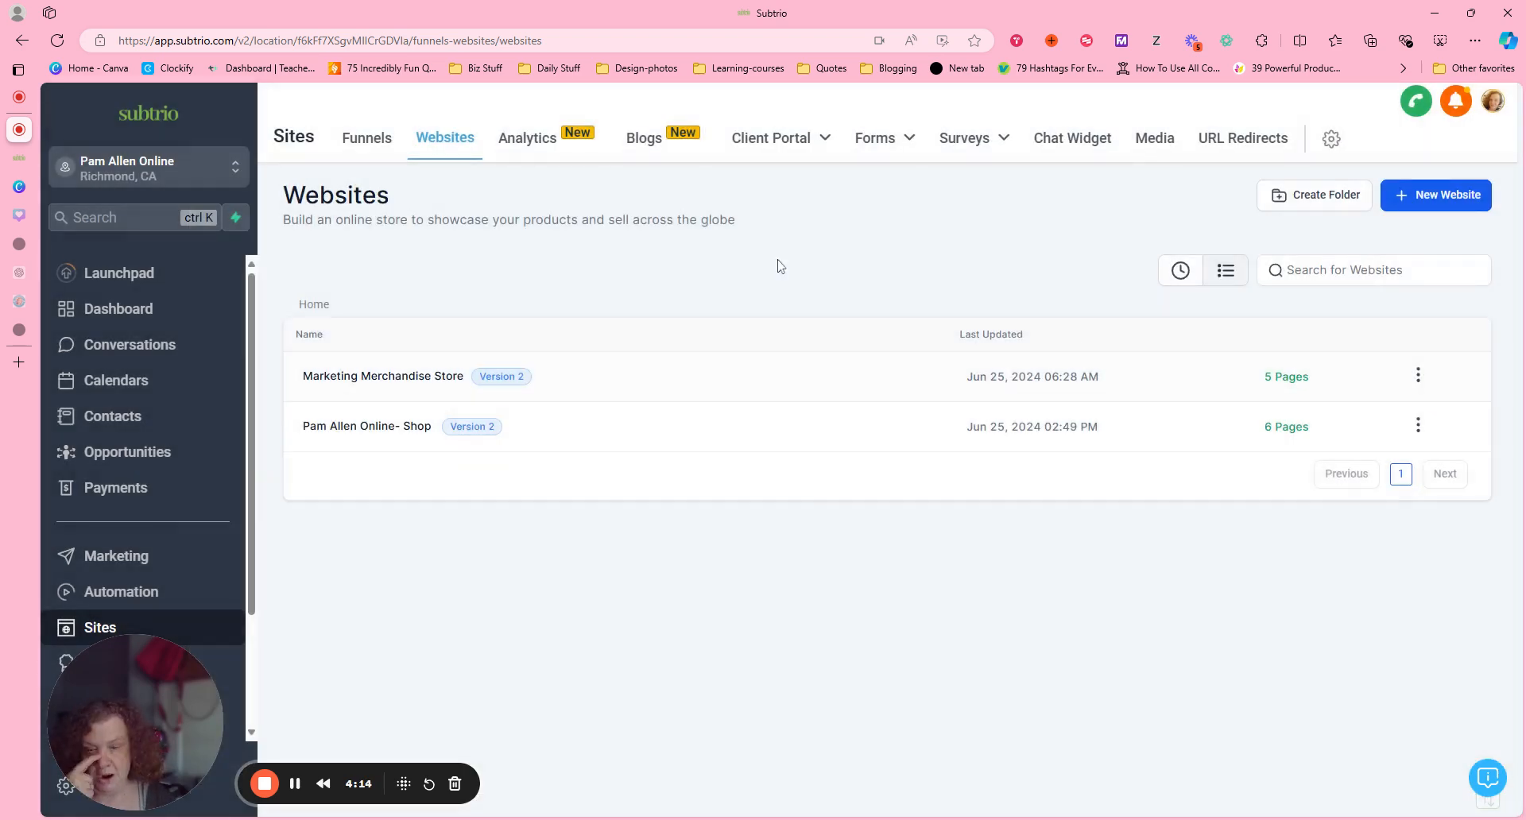
# Create a new website from blank named "TEST SHOP".
pyautogui.click(1456, 196)
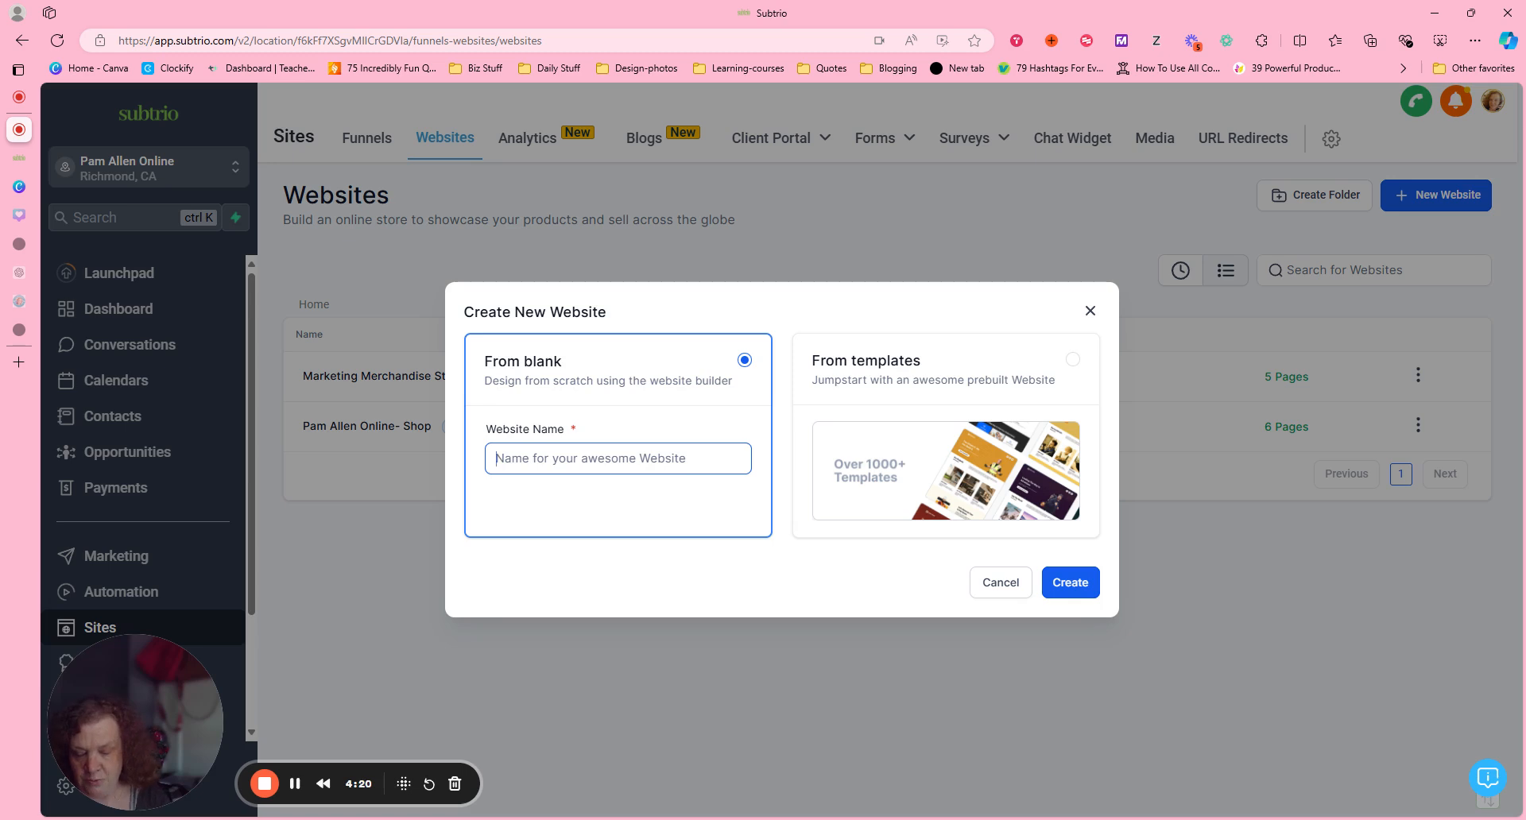
pyautogui.write('TEST ')
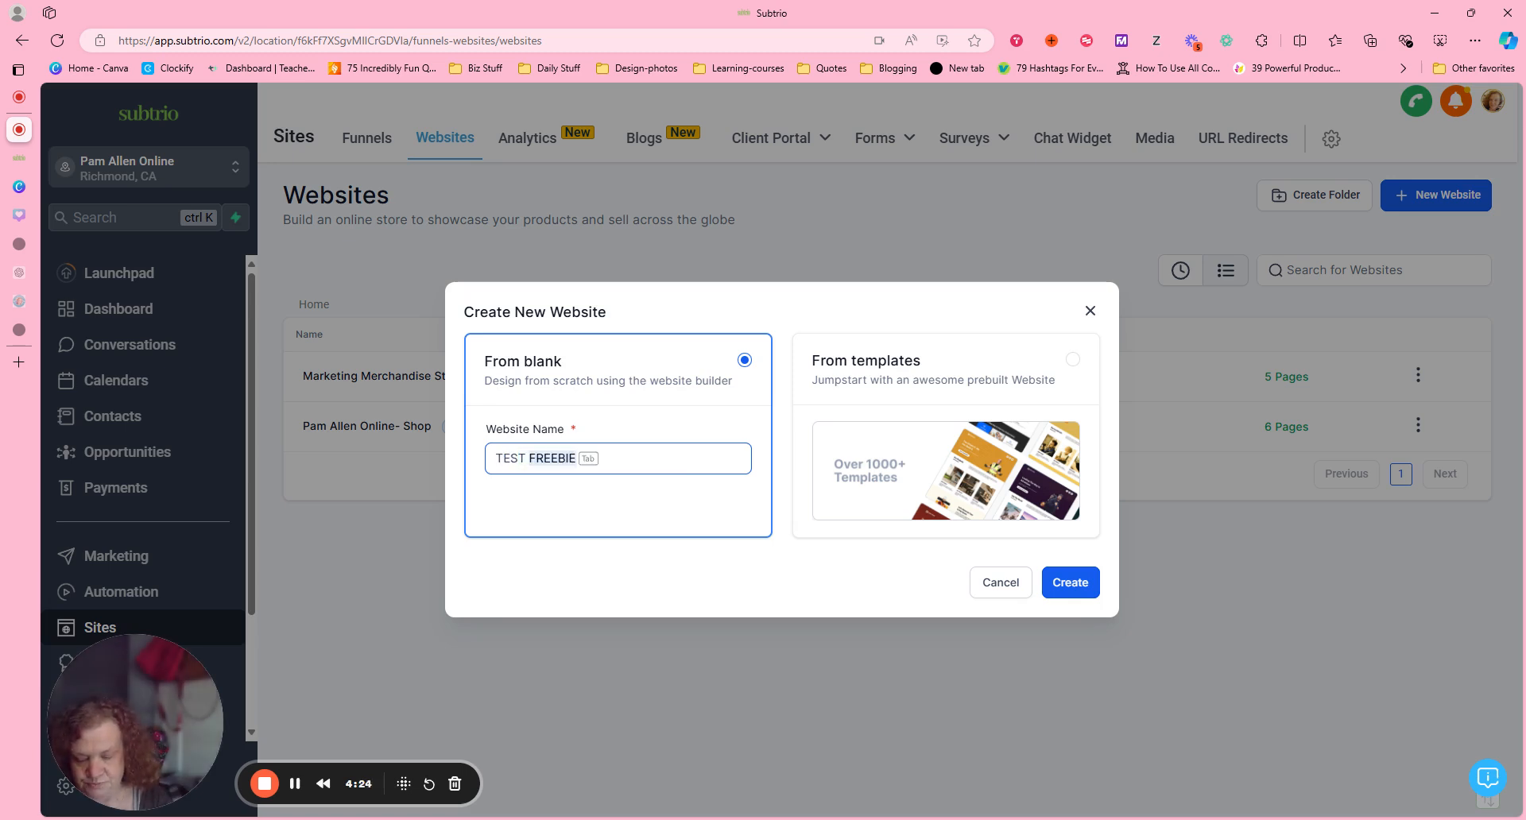
pyautogui.write('SHOP')
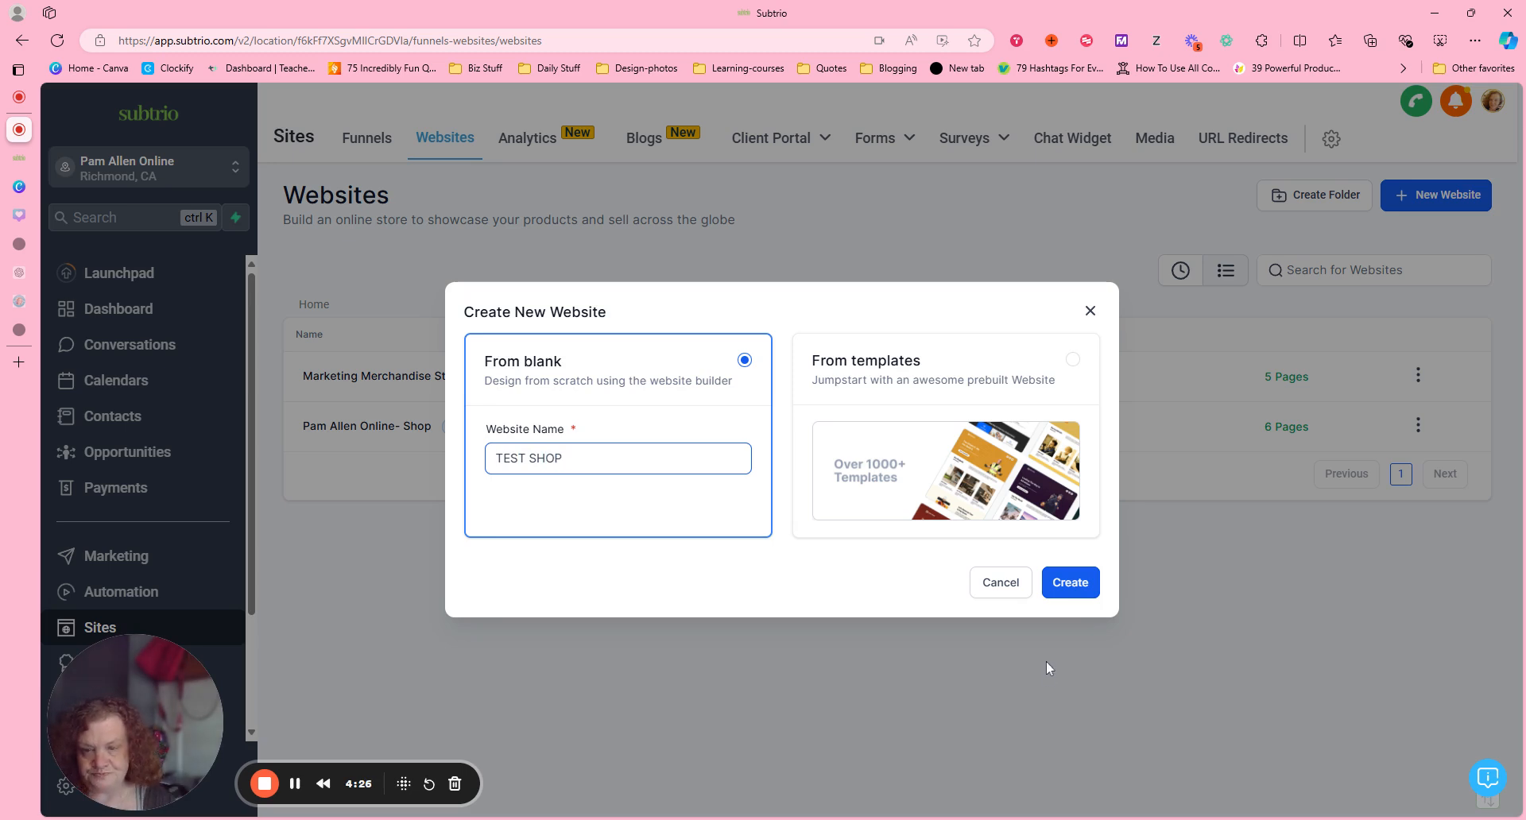
pyautogui.click(1066, 586)
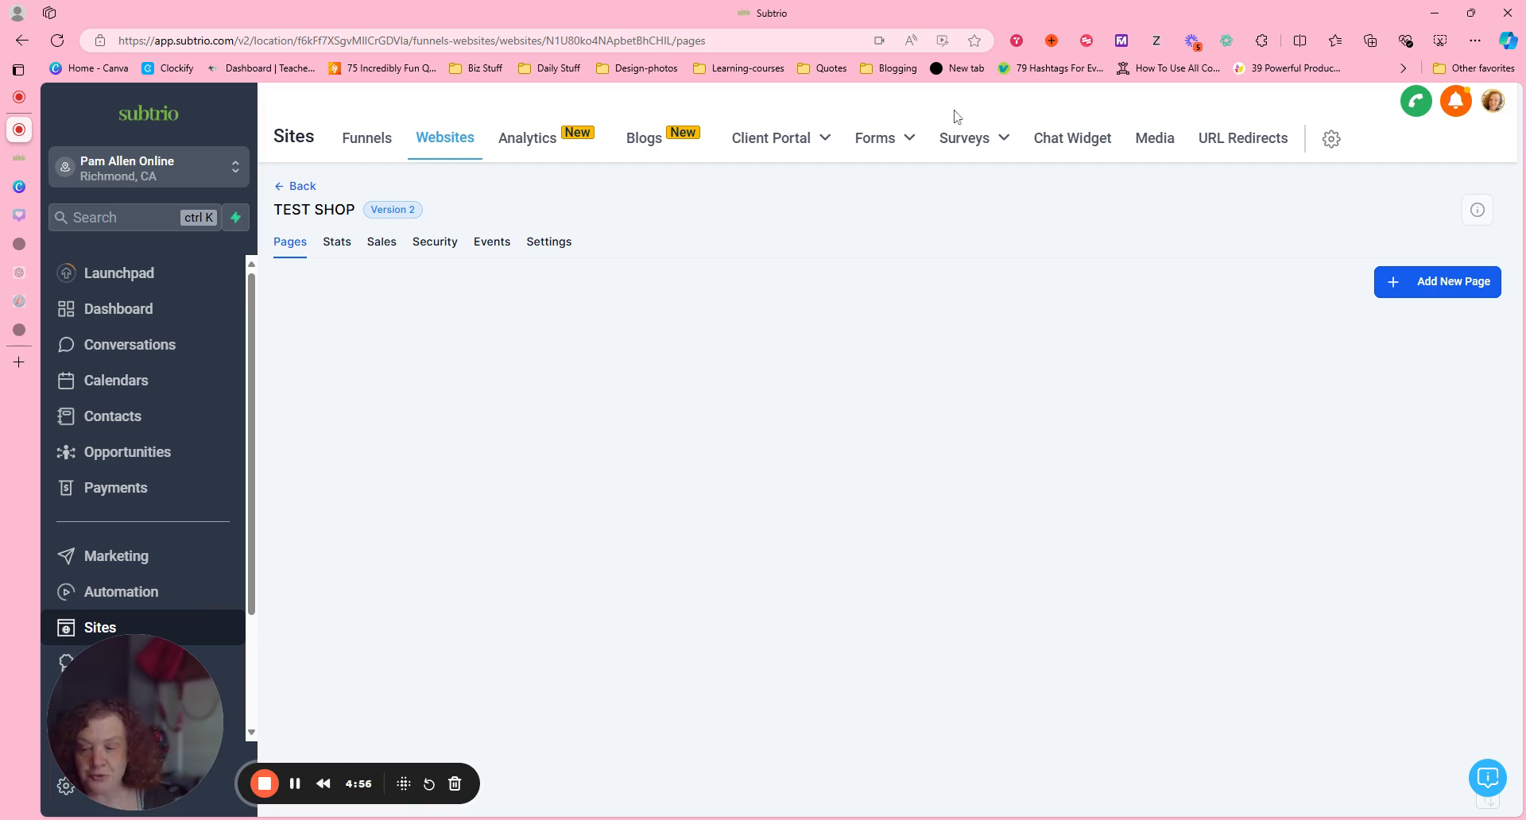
# Add a new page named "TEST STOREFRONT" to the TEST SHOP website.
pyautogui.click(1453, 286)
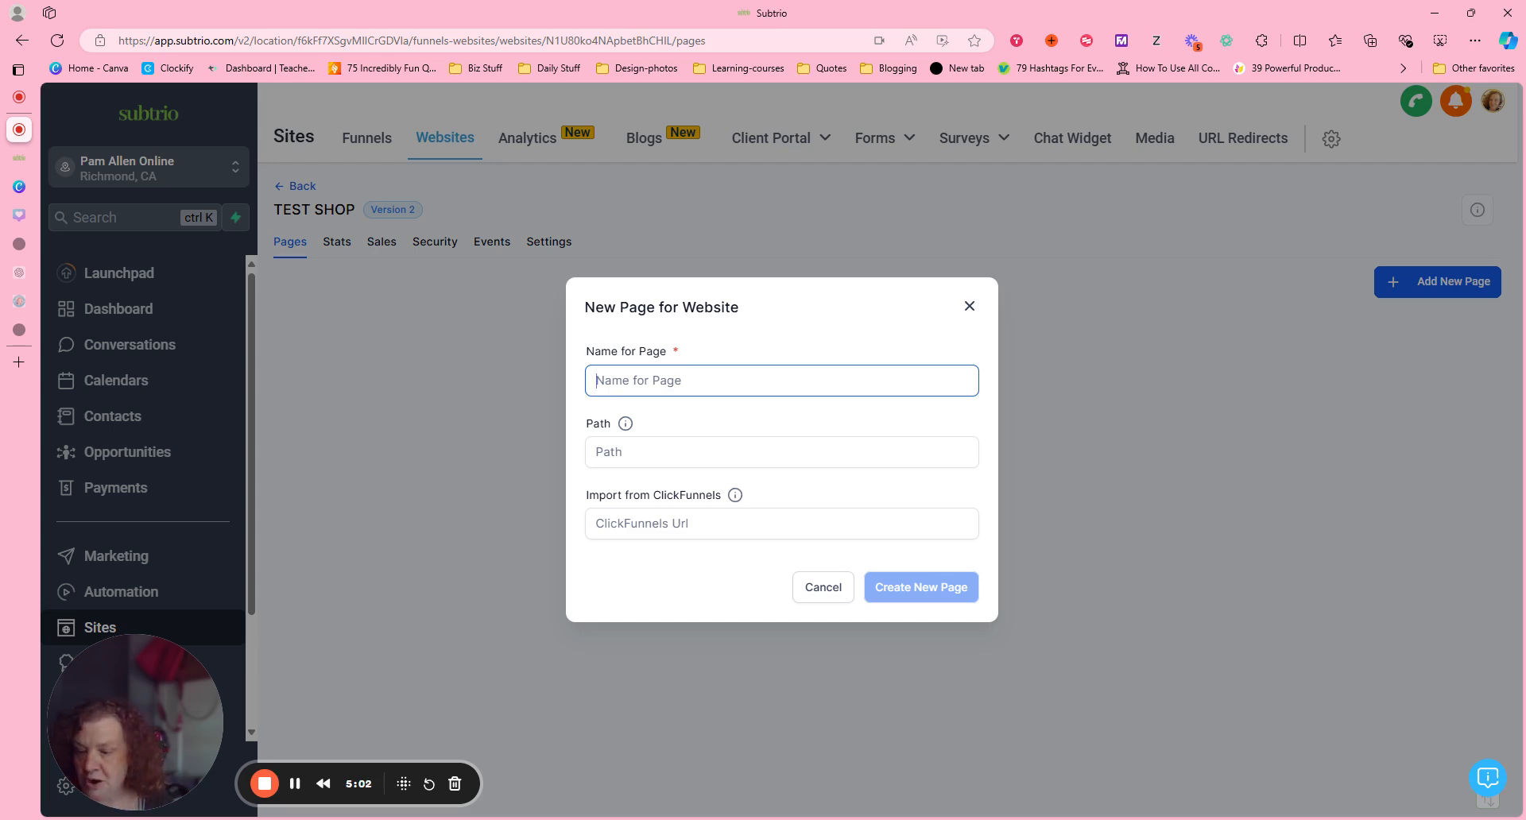
pyautogui.write('TES')
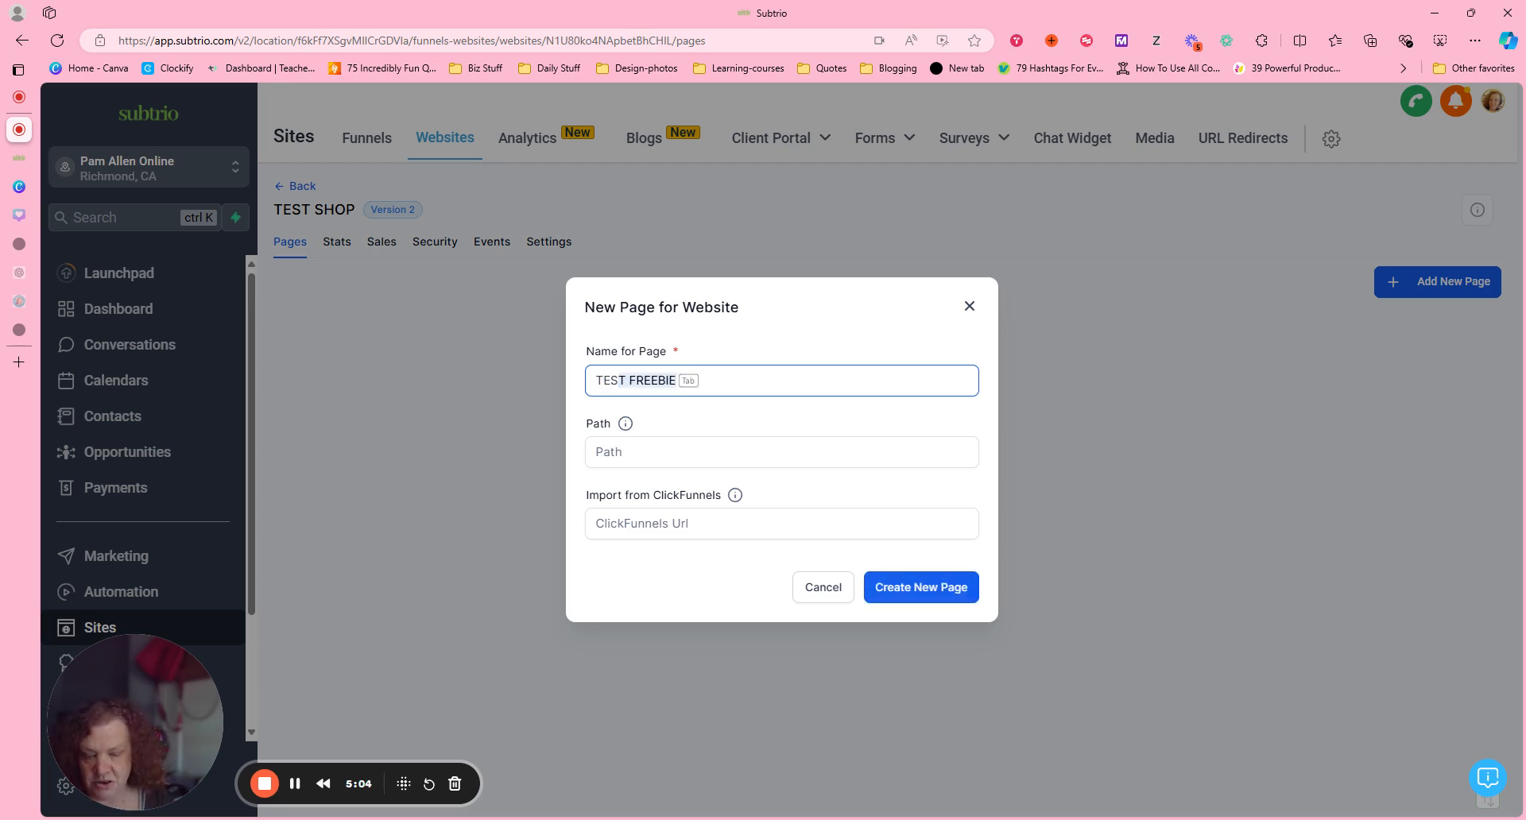
pyautogui.write('T')
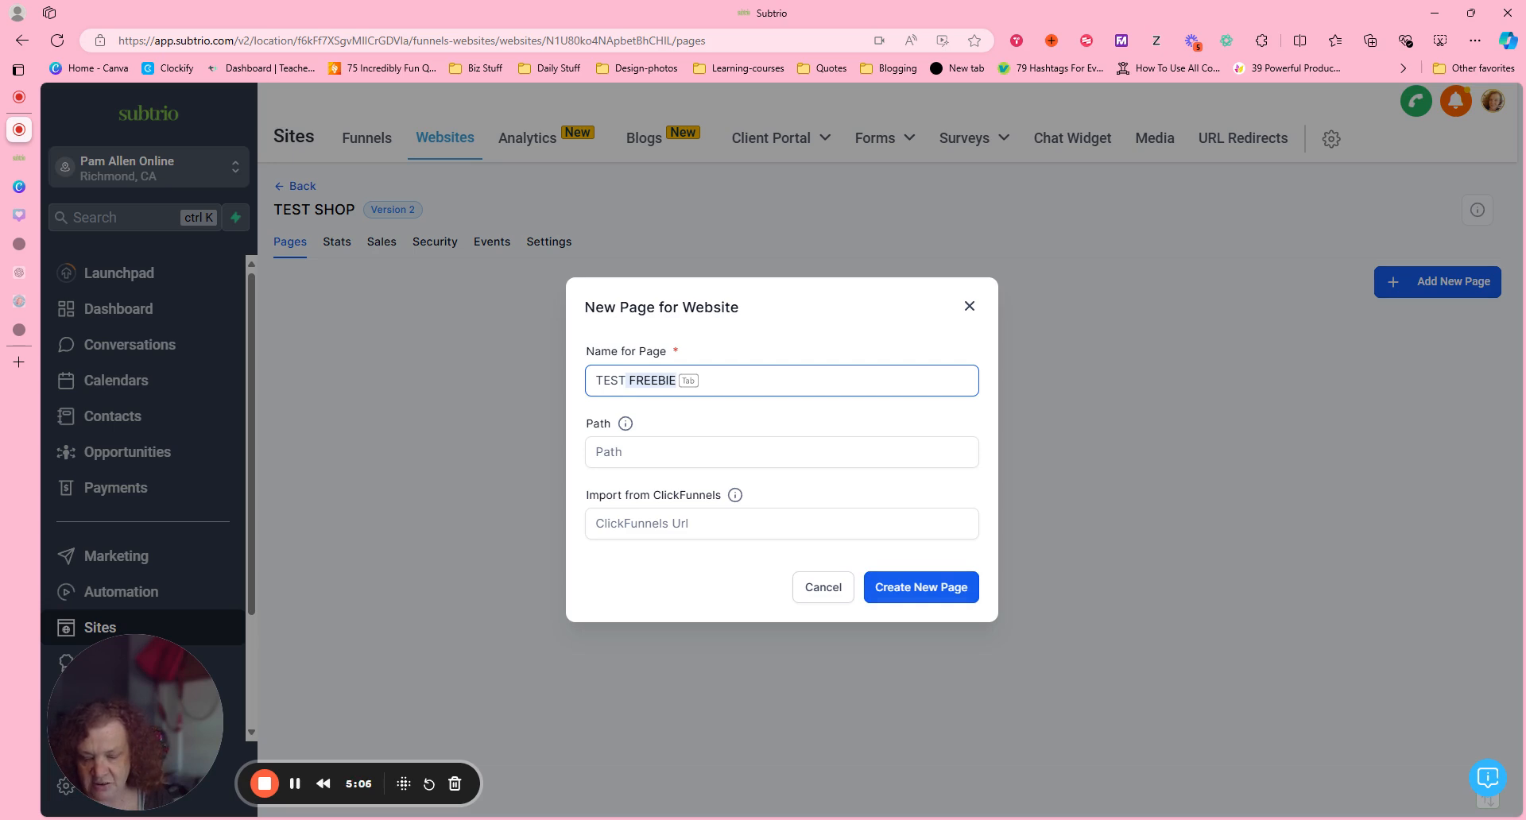
pyautogui.write('STORE')
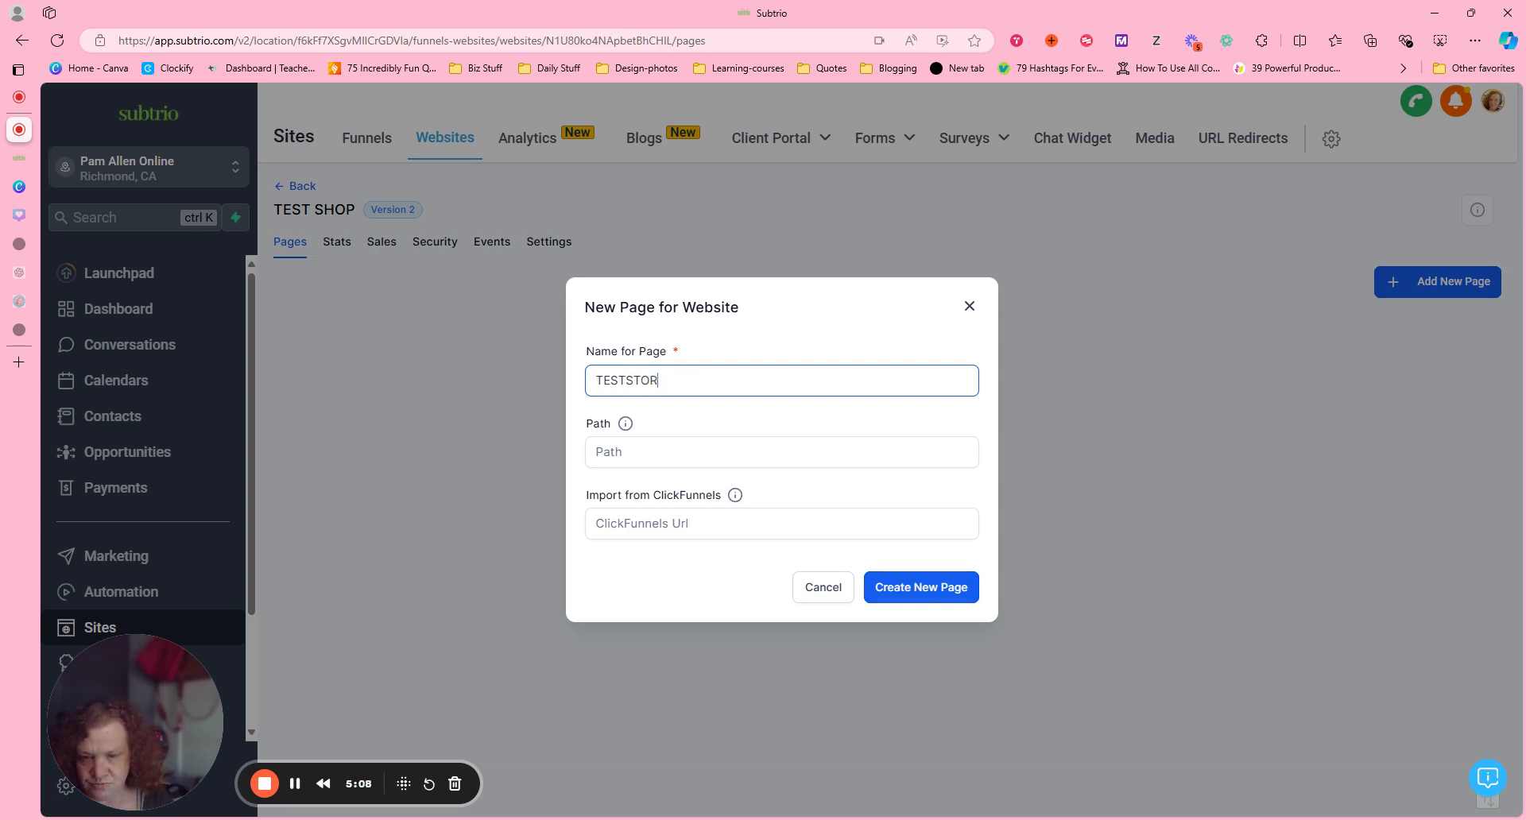
pyautogui.press('BackSpace')
pyautogui.press('BackSpace')
pyautogui.press('BackSpace')
pyautogui.write('T ')
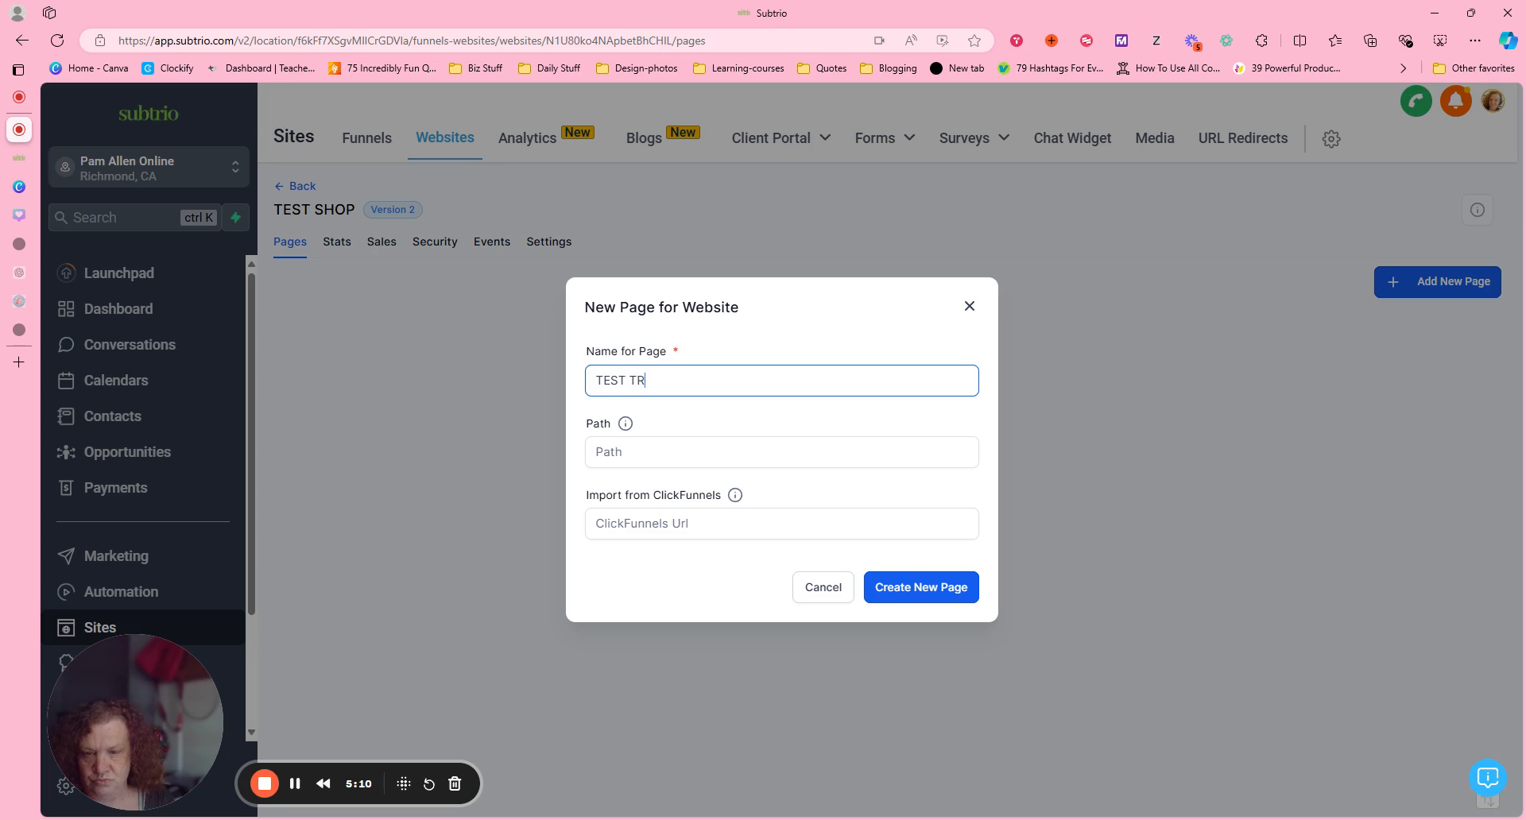
pyautogui.write('S')
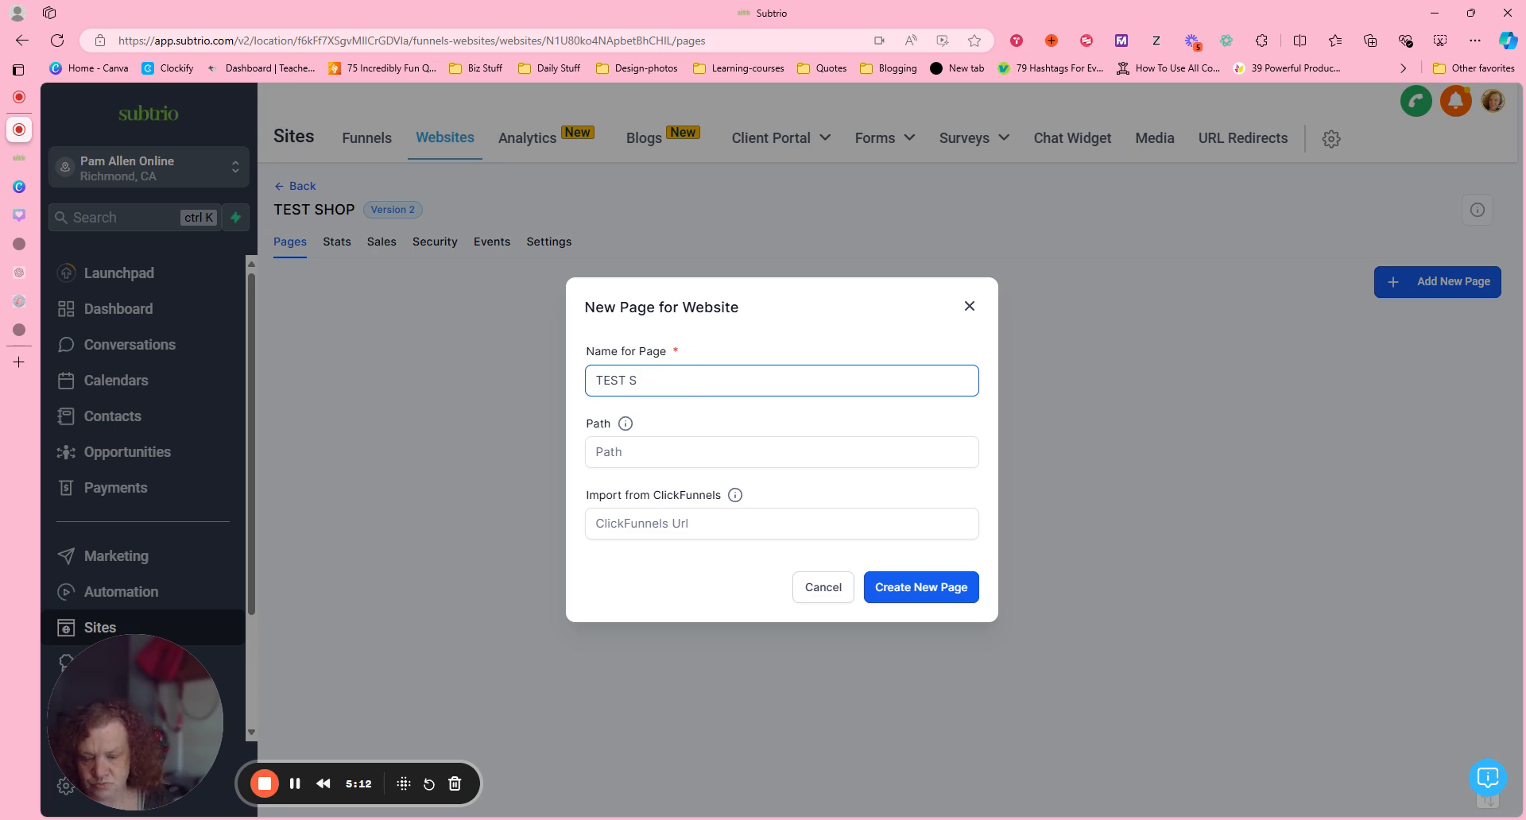
pyautogui.write('TOREFRONT')
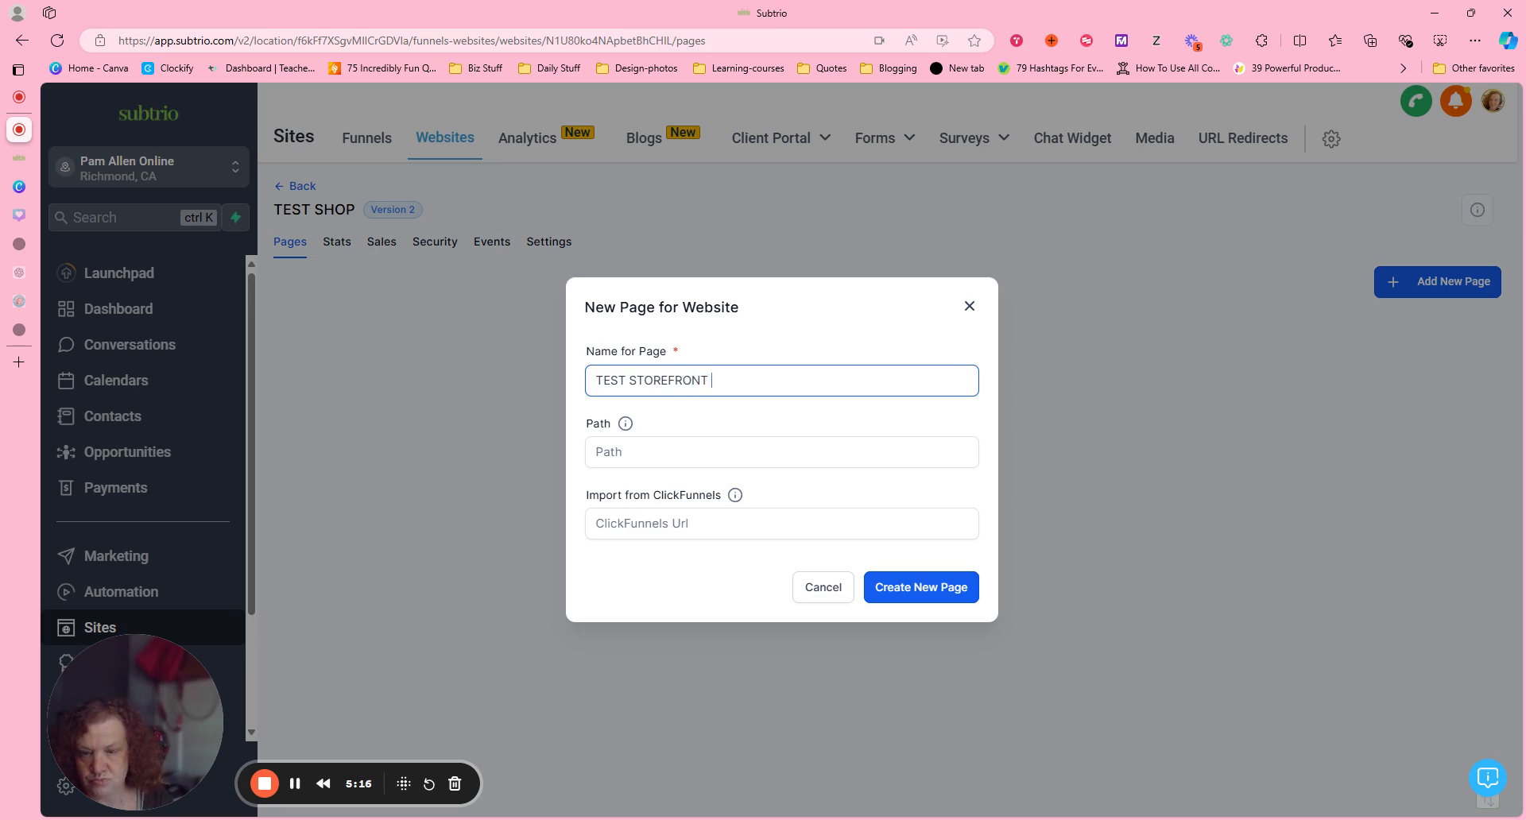
pyautogui.click(898, 593)
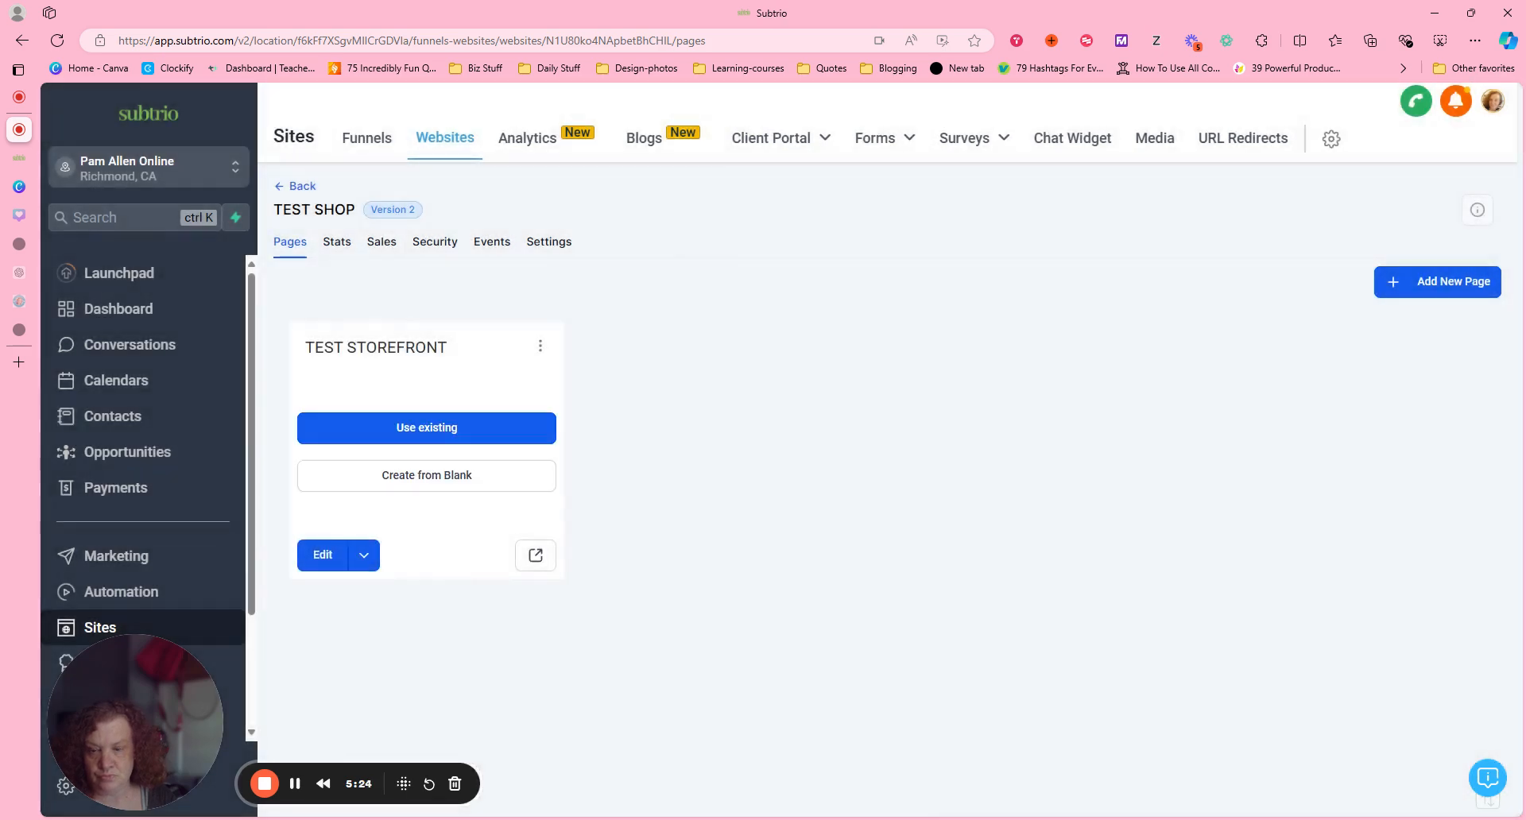
# Open the TEST STOREFRONT page for editing and add an online store to the site.
pyautogui.click(443, 429)
pyautogui.click(990, 308)
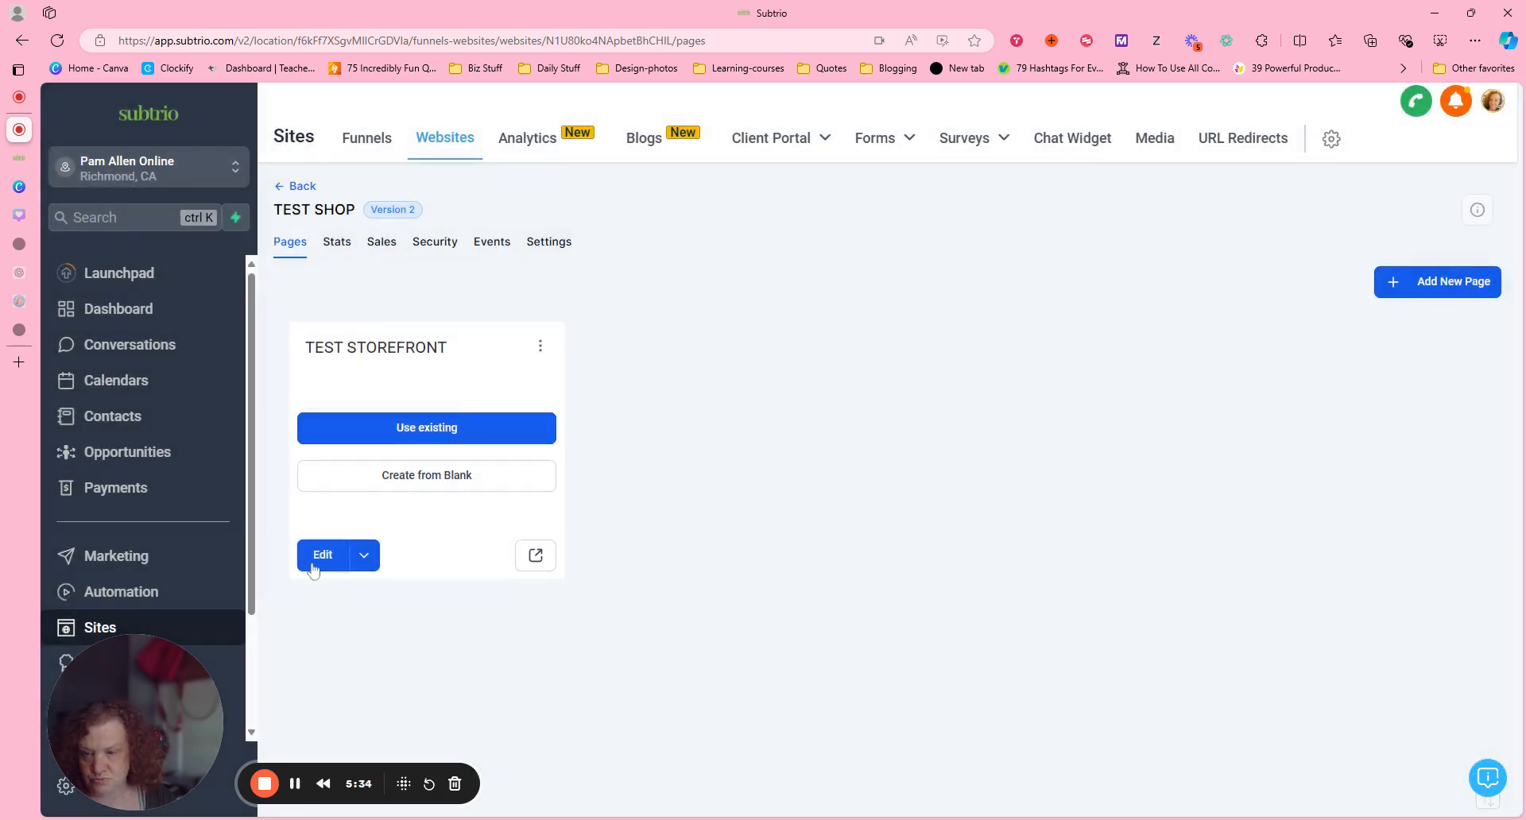
pyautogui.click(320, 554)
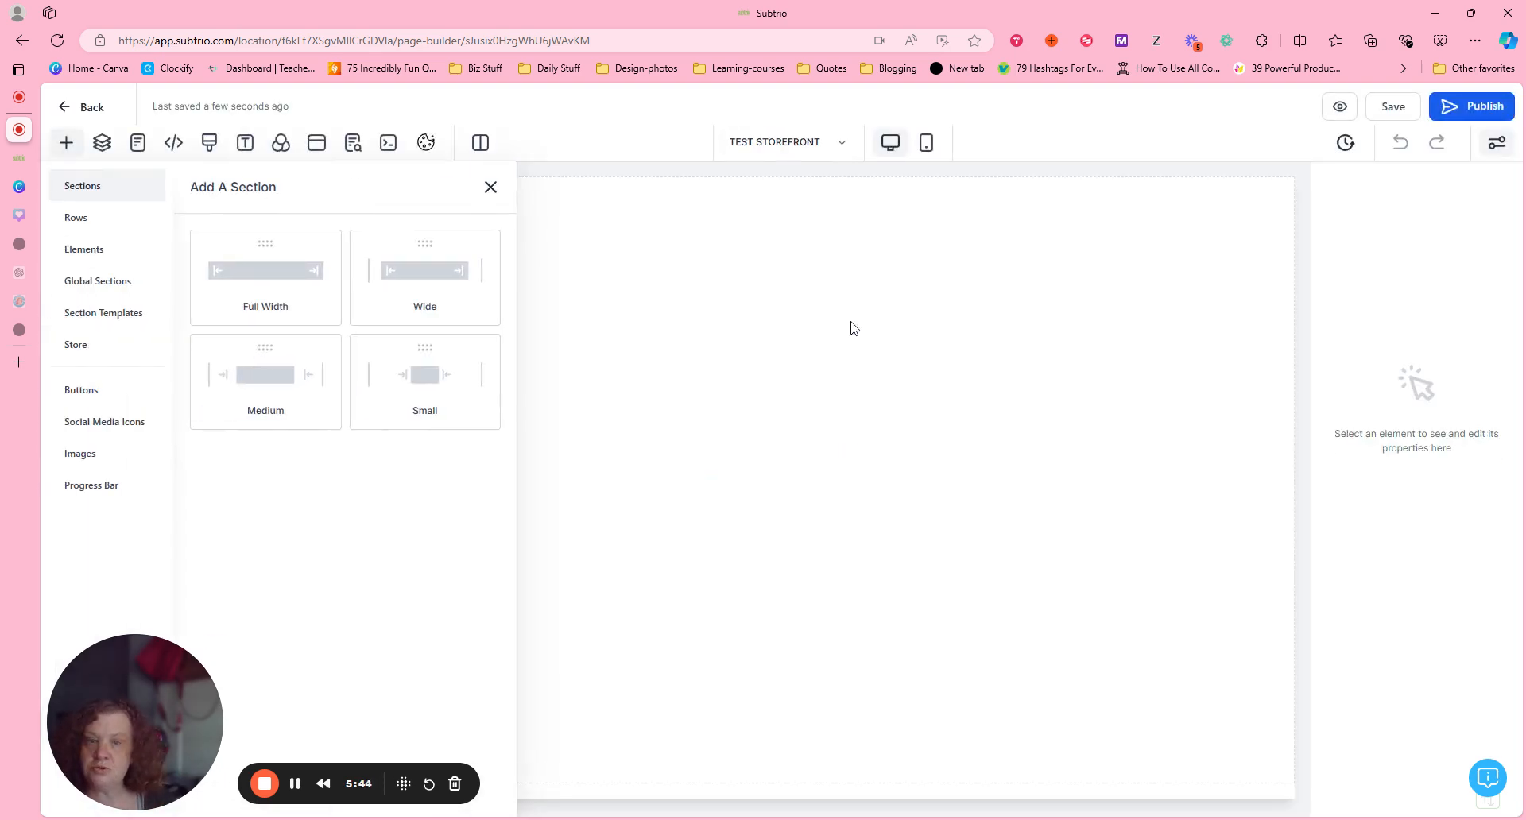
pyautogui.click(517, 148)
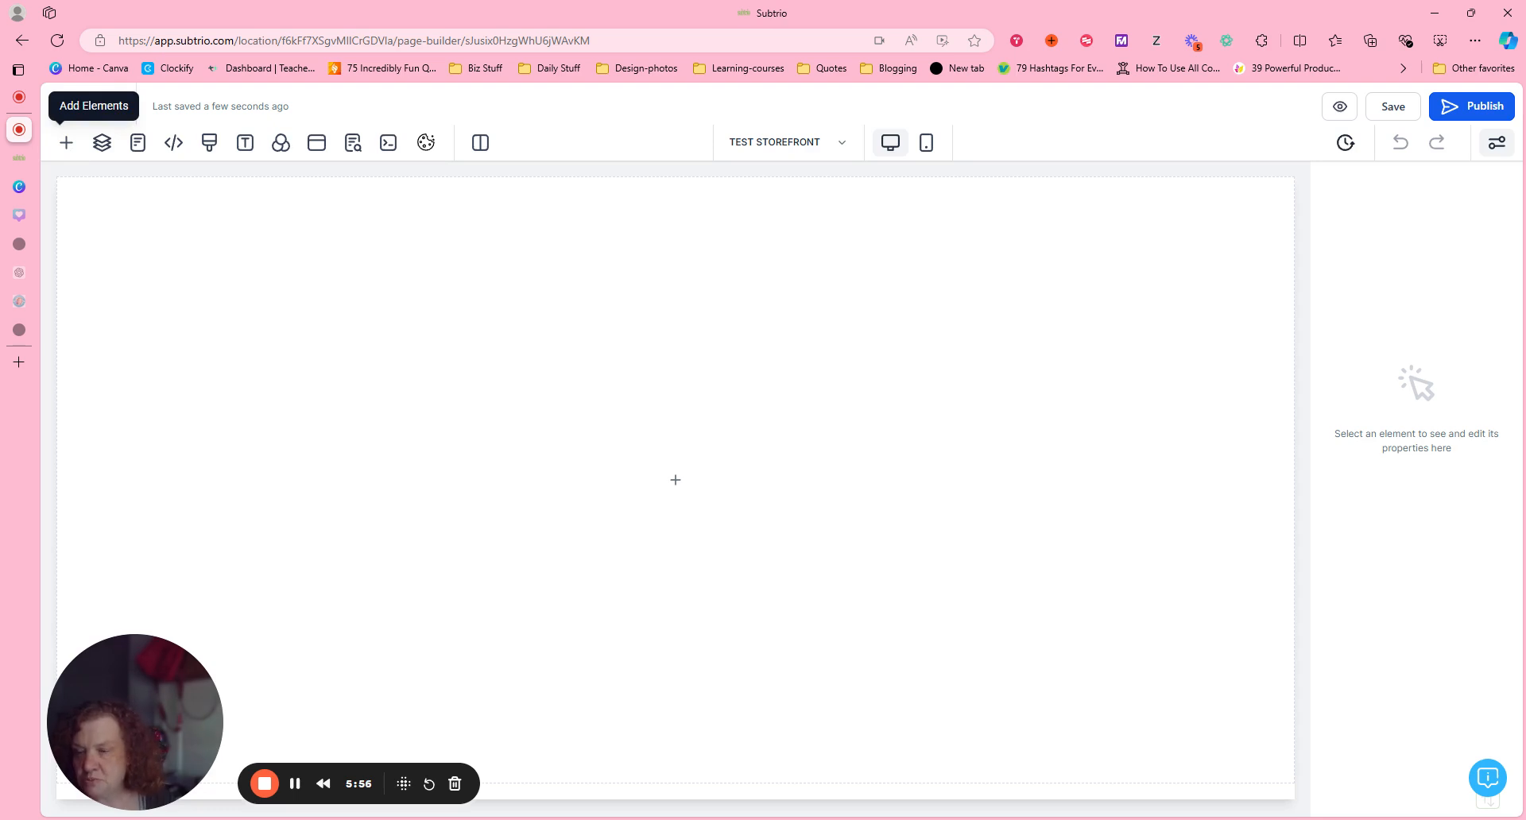
pyautogui.click(70, 145)
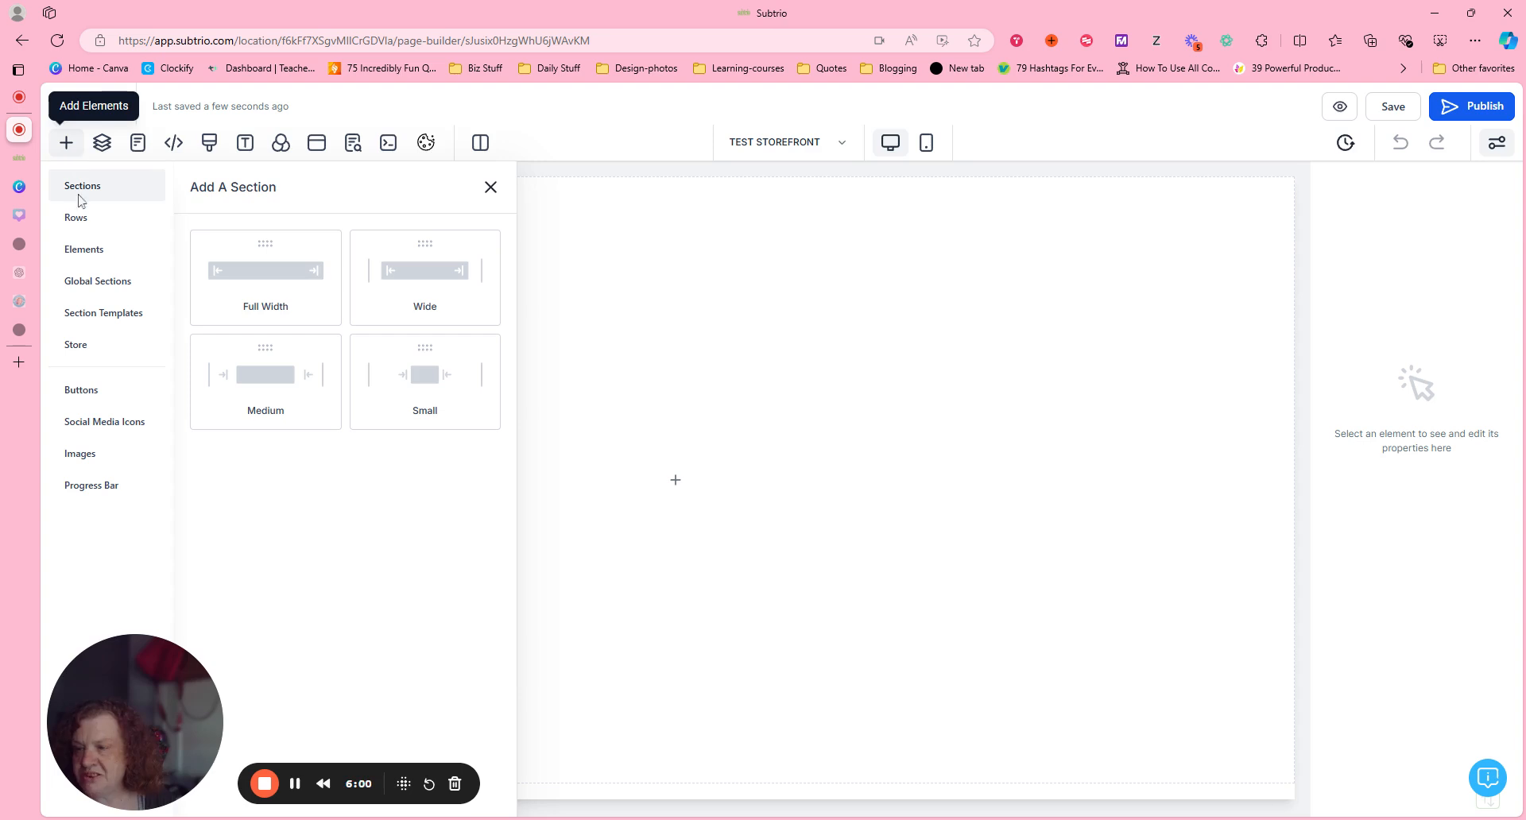
pyautogui.click(92, 353)
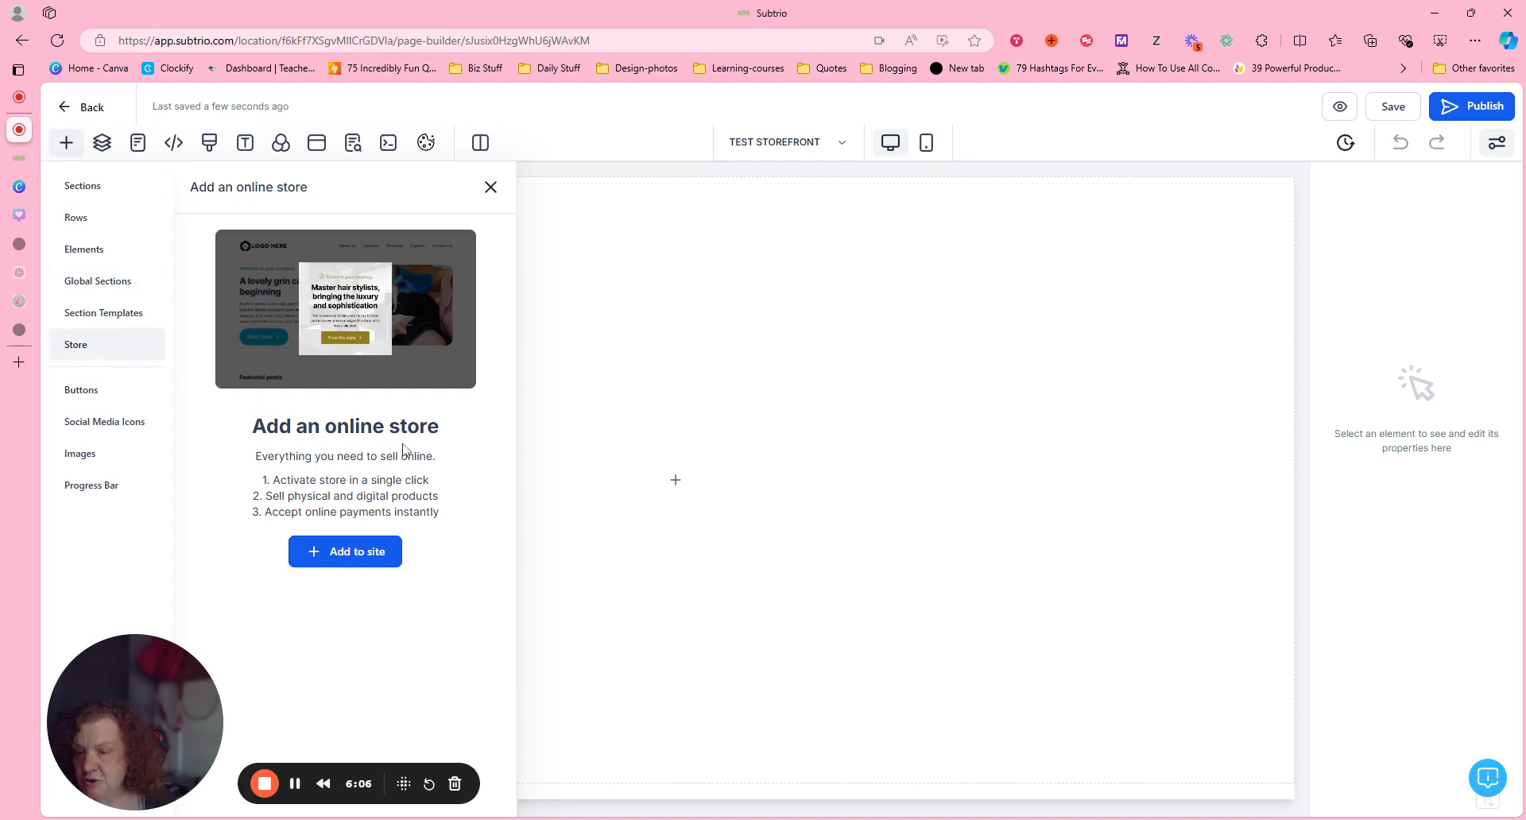
pyautogui.click(371, 560)
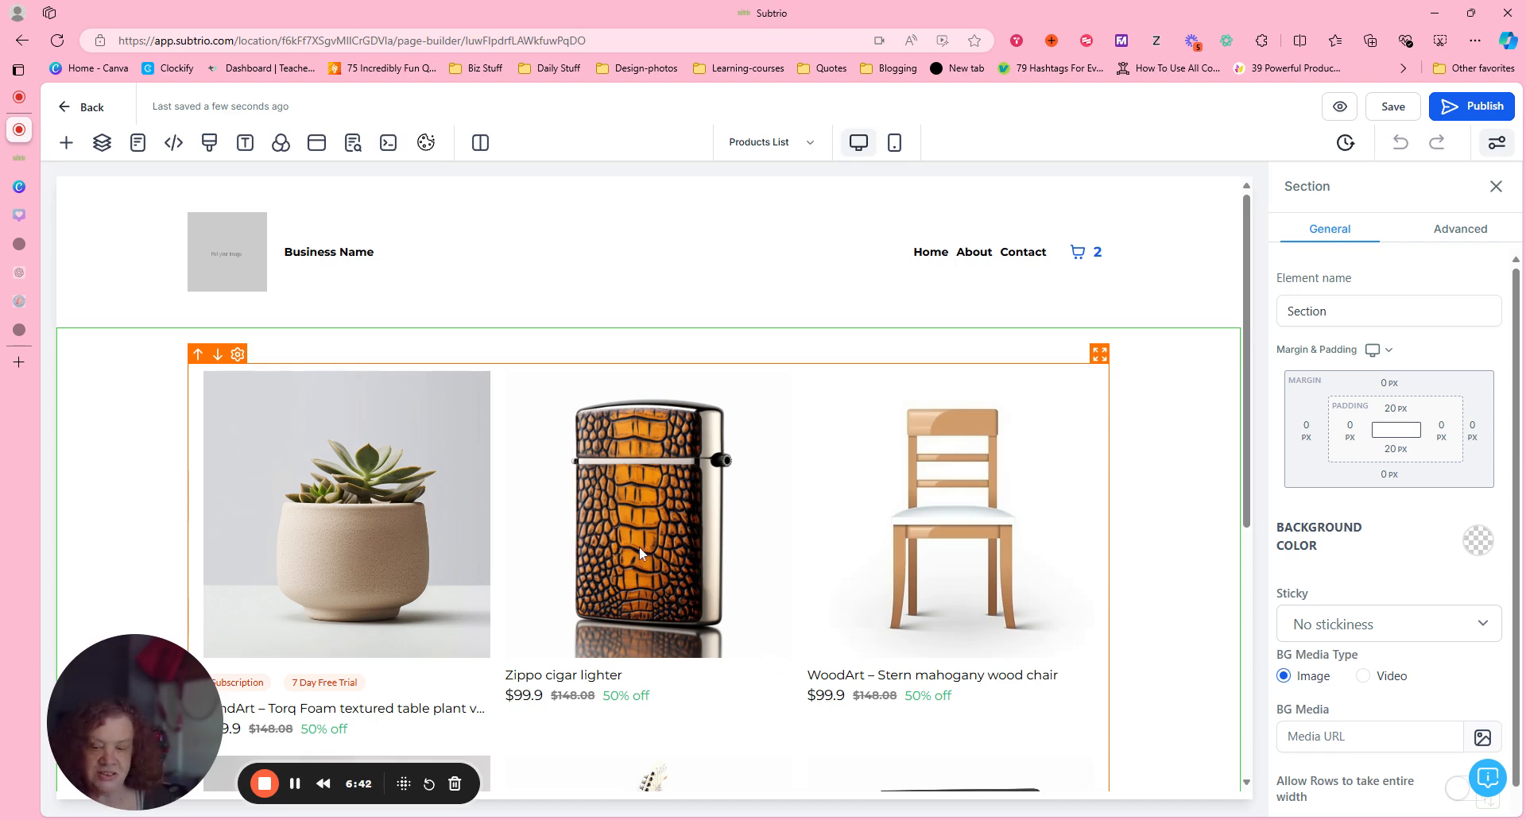
# Examine the sample products on the Products List page and check the available global sections and section templates.
pyautogui.scroll(-1, 1235, 323)
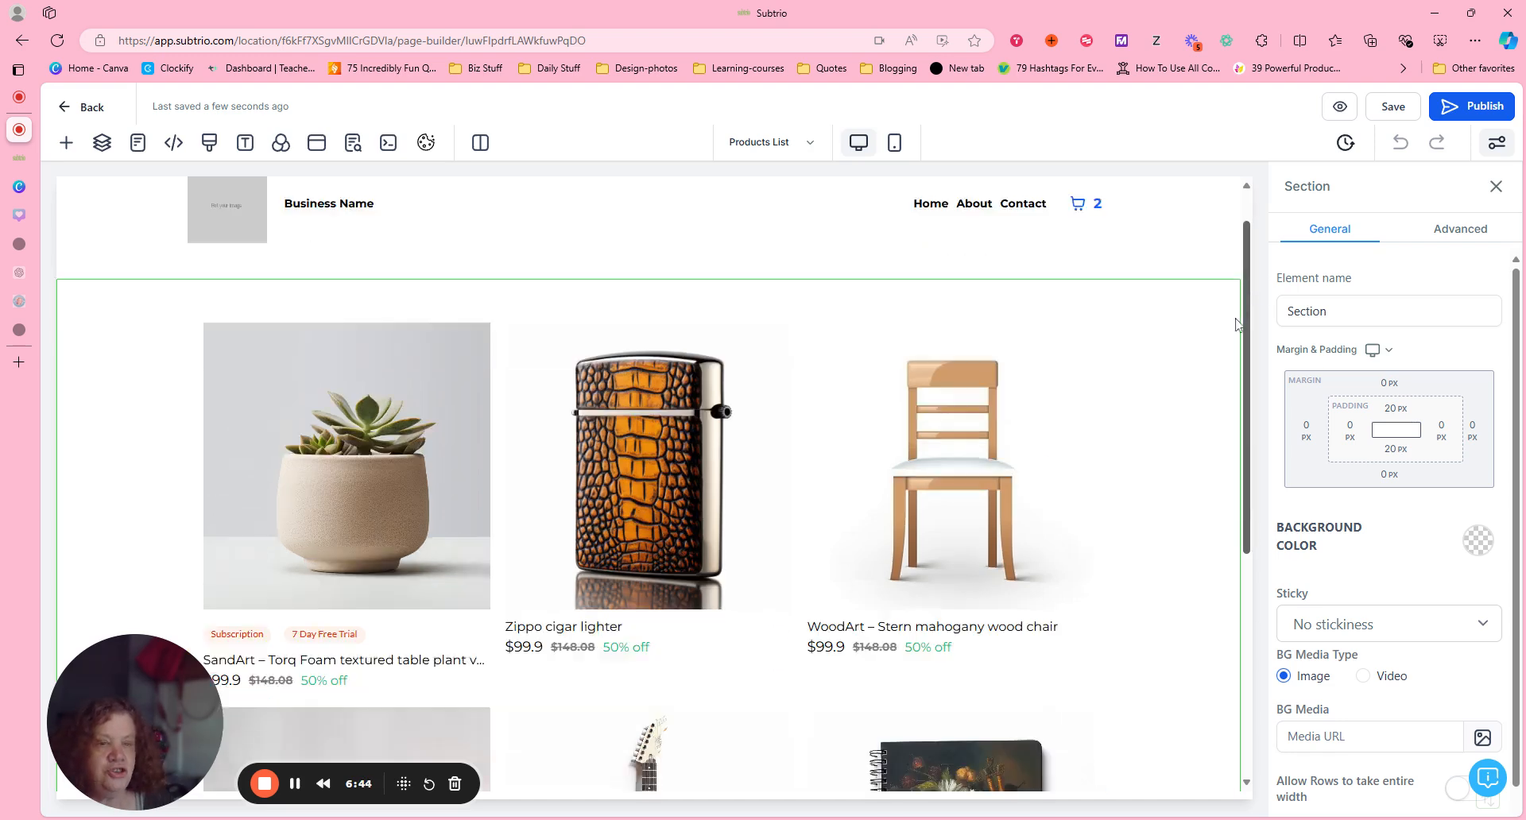
pyautogui.scroll(-5, 1208, 398)
pyautogui.scroll(6, 1152, 556)
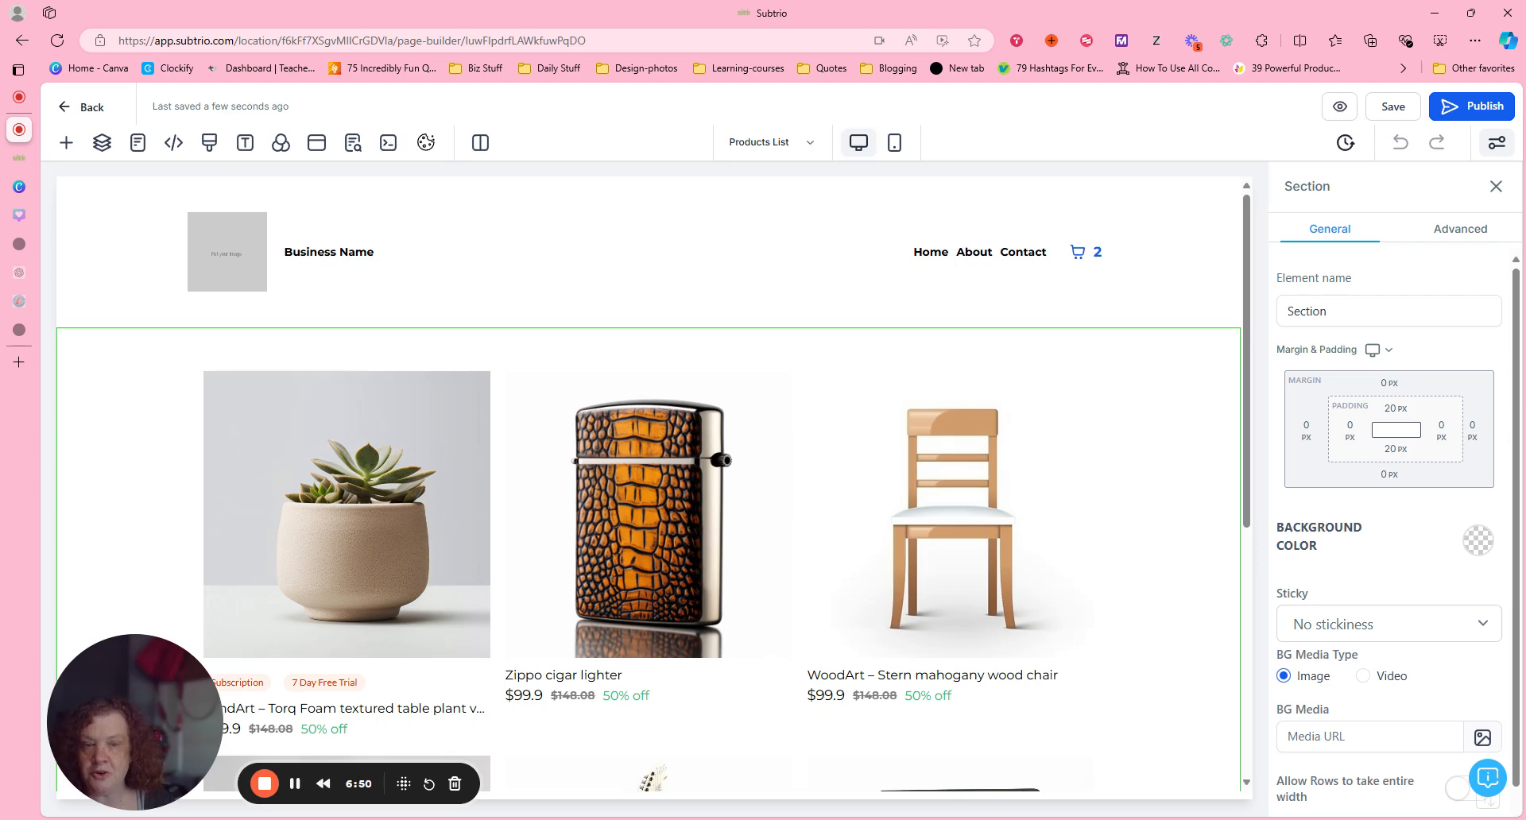
pyautogui.click(753, 185)
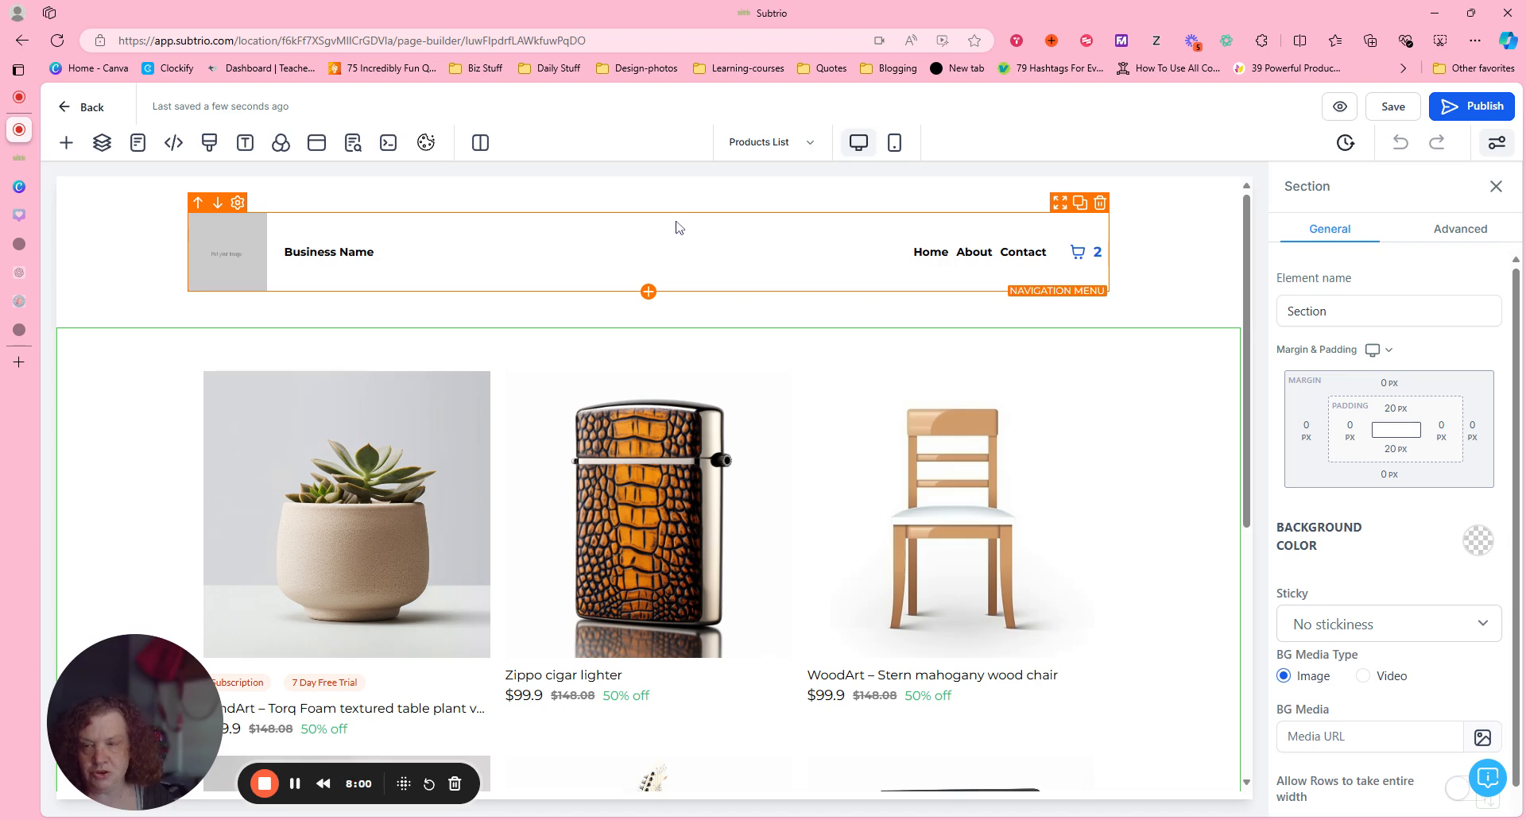
pyautogui.click(67, 143)
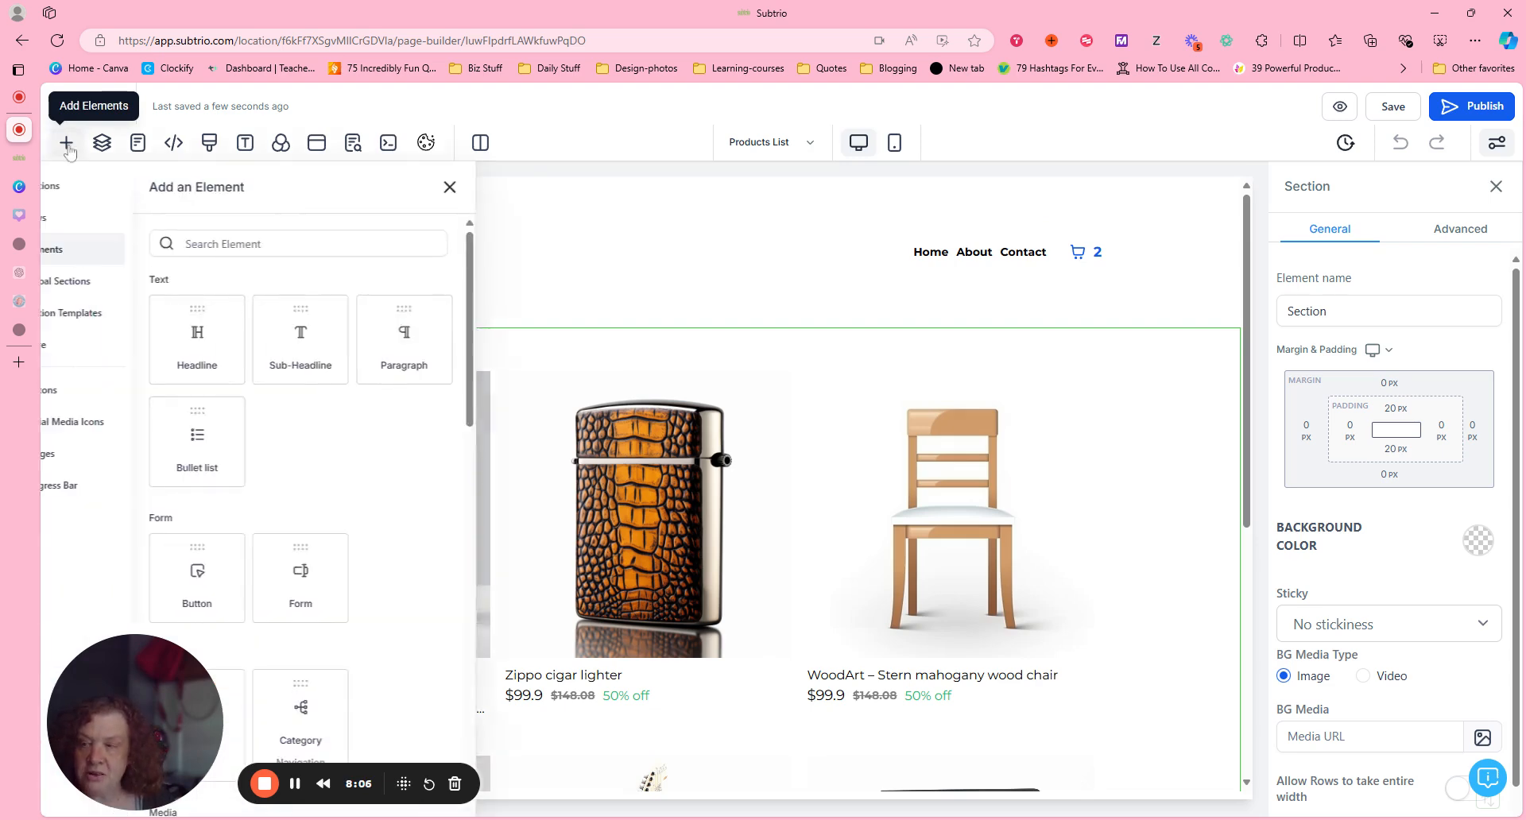
pyautogui.click(89, 288)
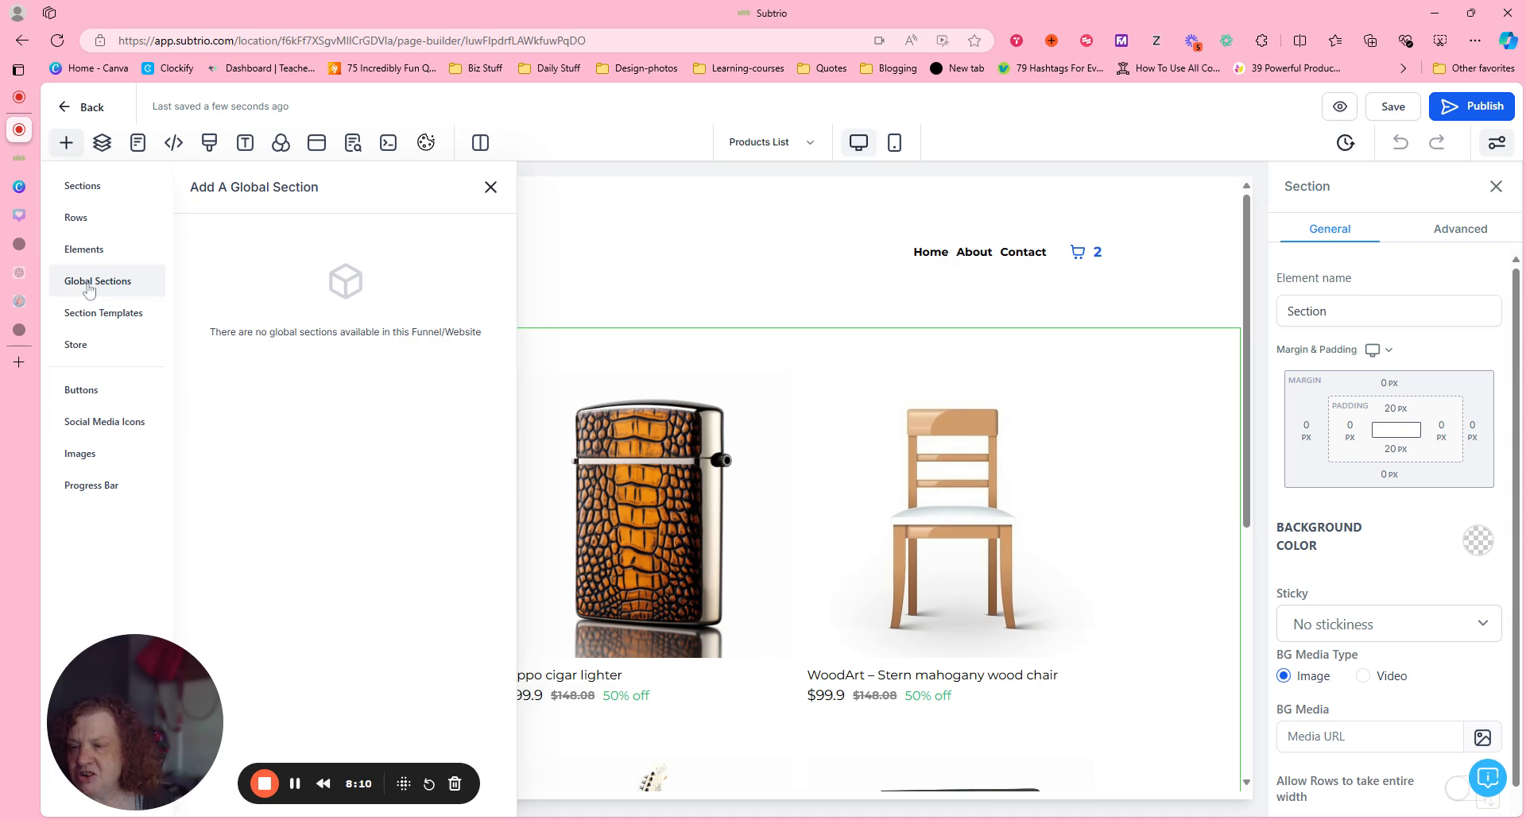
pyautogui.click(94, 316)
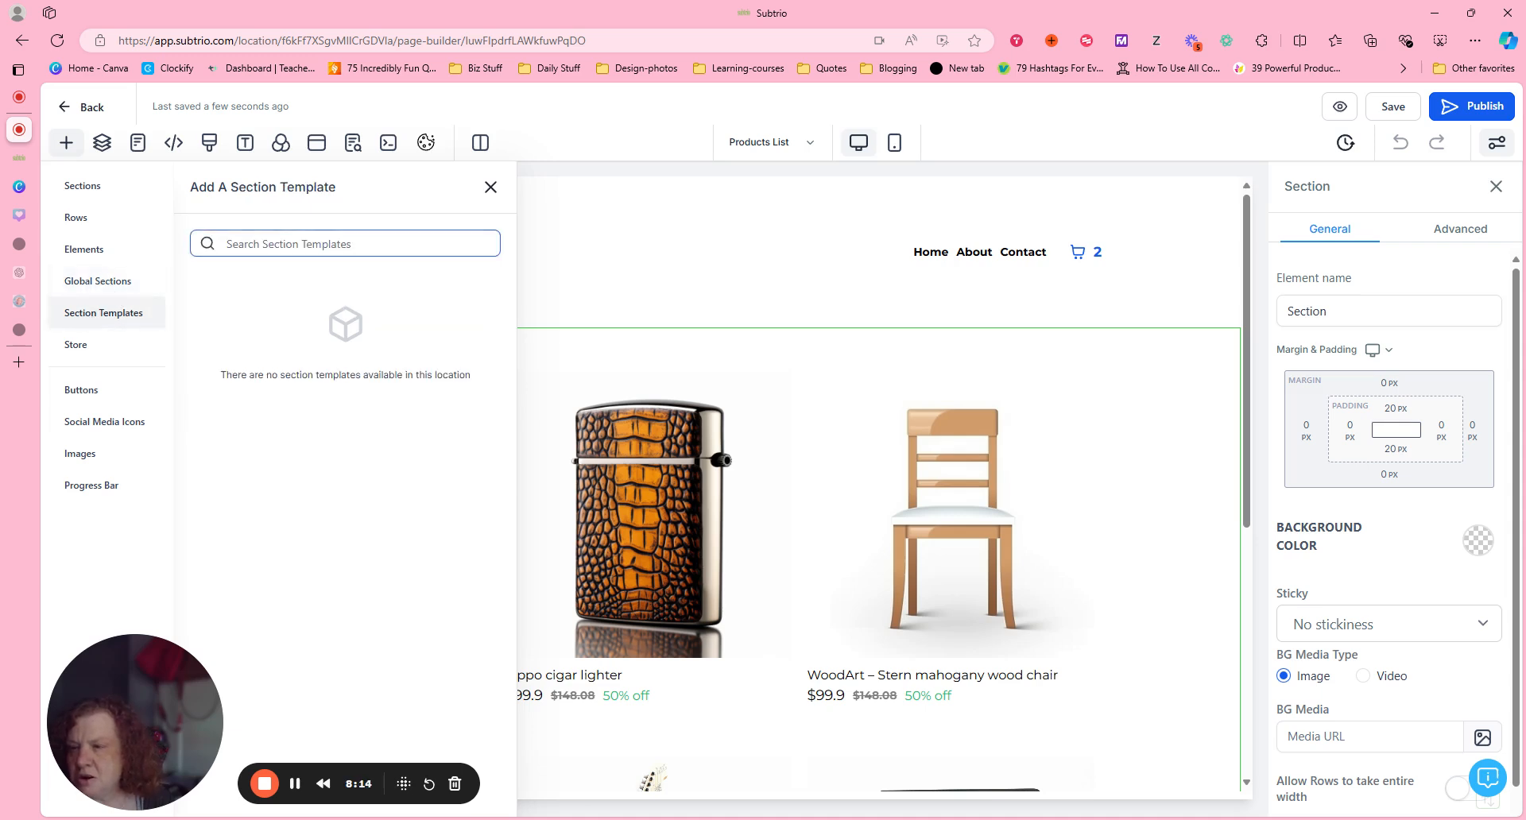
pyautogui.click(140, 288)
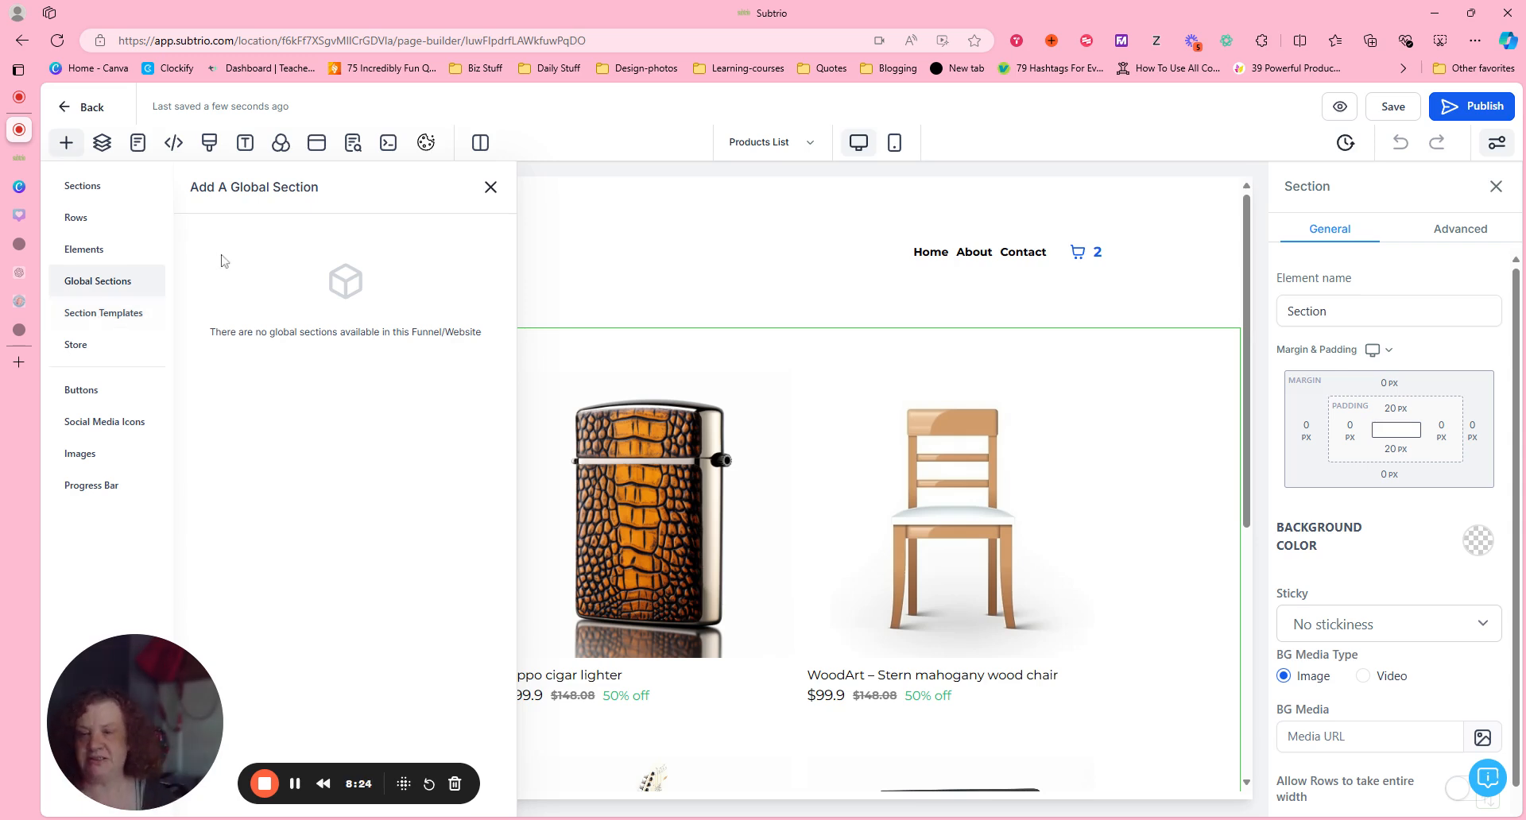
pyautogui.click(490, 187)
# Replace the navigation menu's brand logo with the round teal Community badge image from My Media.
pyautogui.click(699, 265)
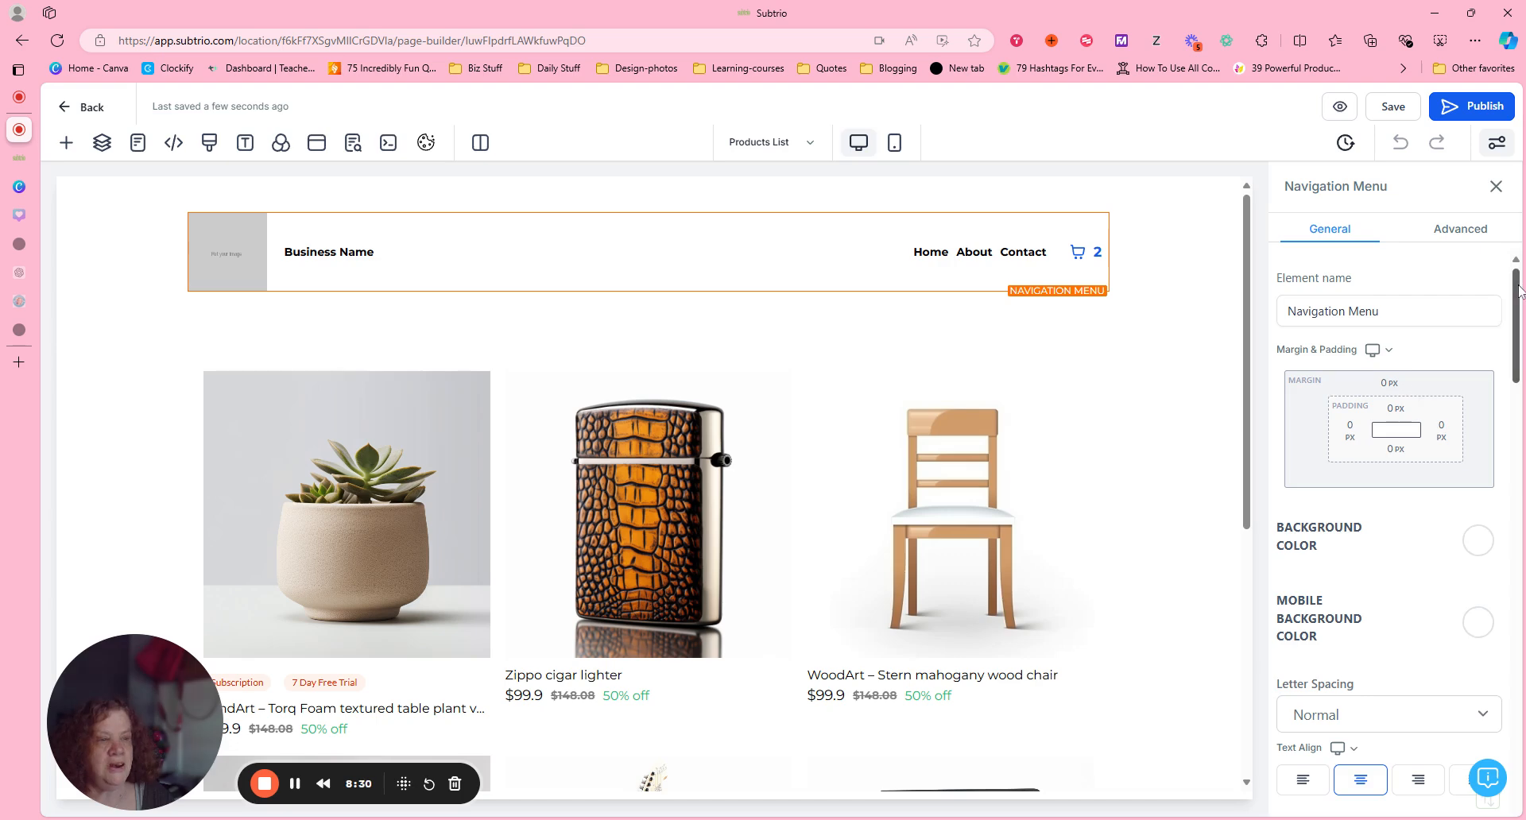
pyautogui.scroll(-5, 1391, 492)
pyautogui.scroll(-4, 1390, 541)
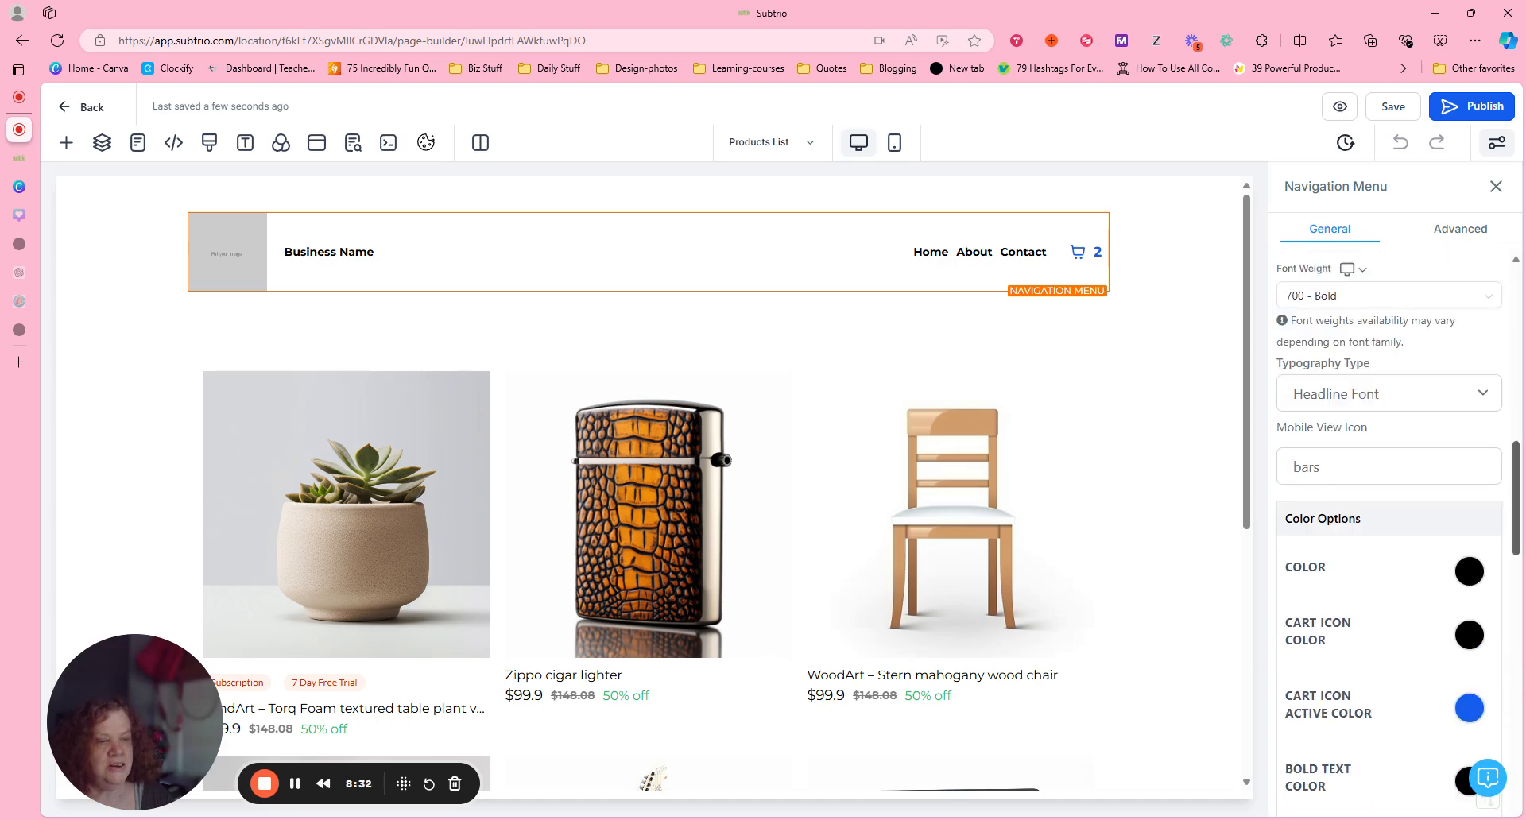
pyautogui.scroll(3, 1391, 532)
pyautogui.scroll(-10, 1390, 532)
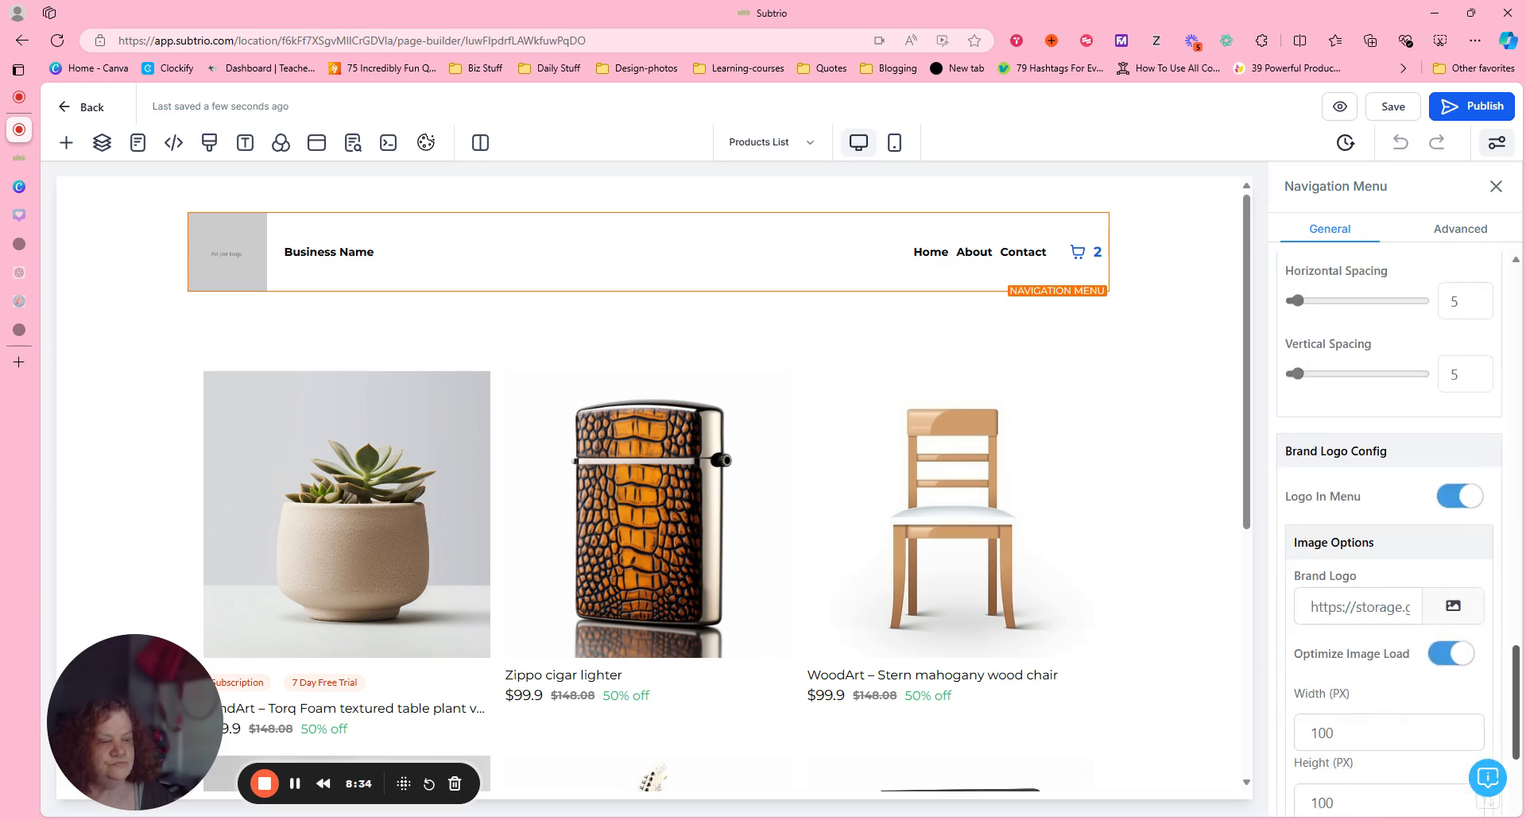
pyautogui.scroll(-3, 1390, 533)
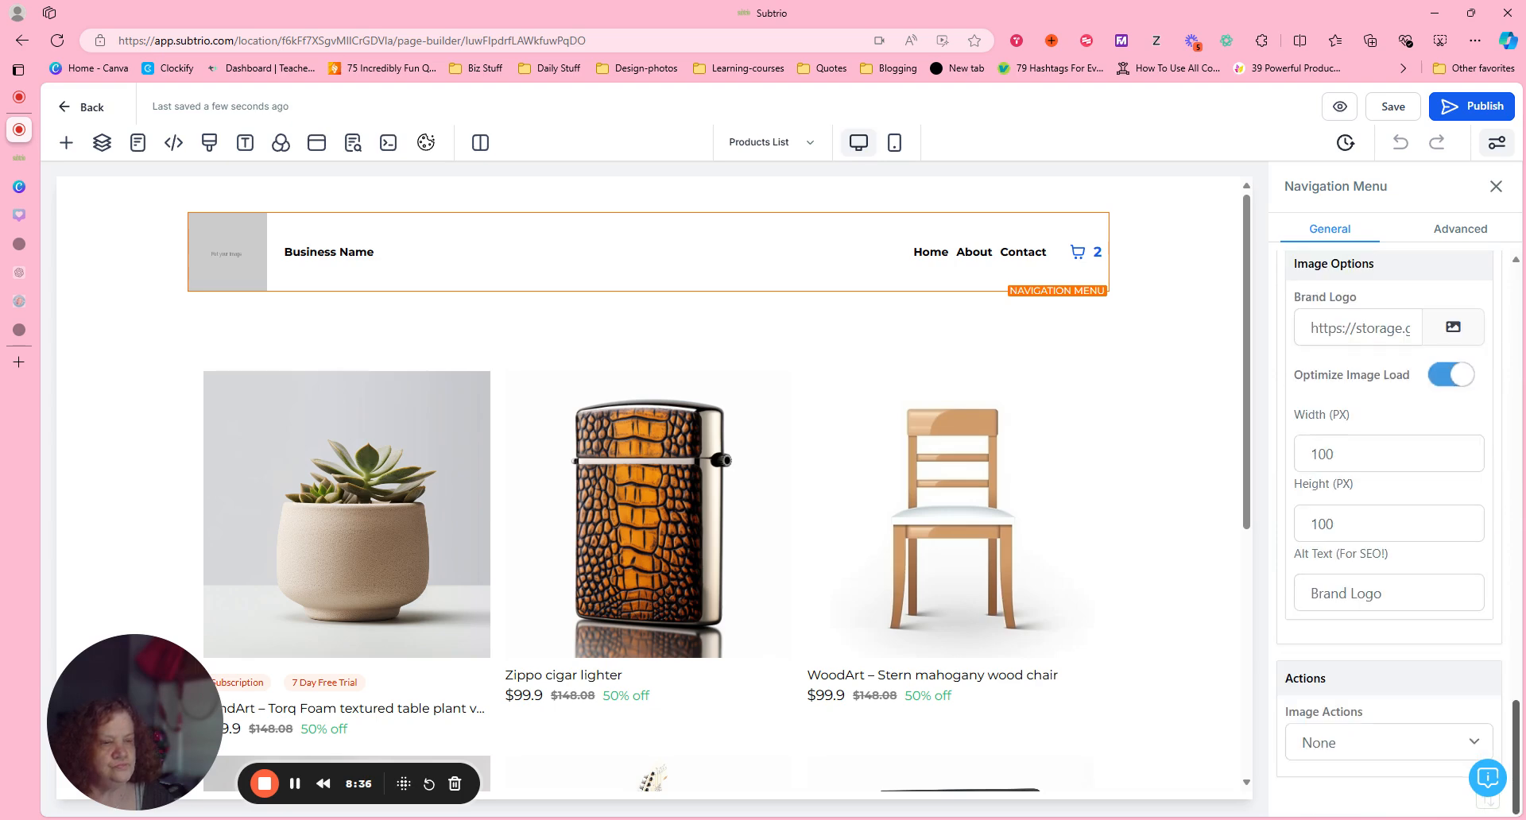
pyautogui.click(1453, 326)
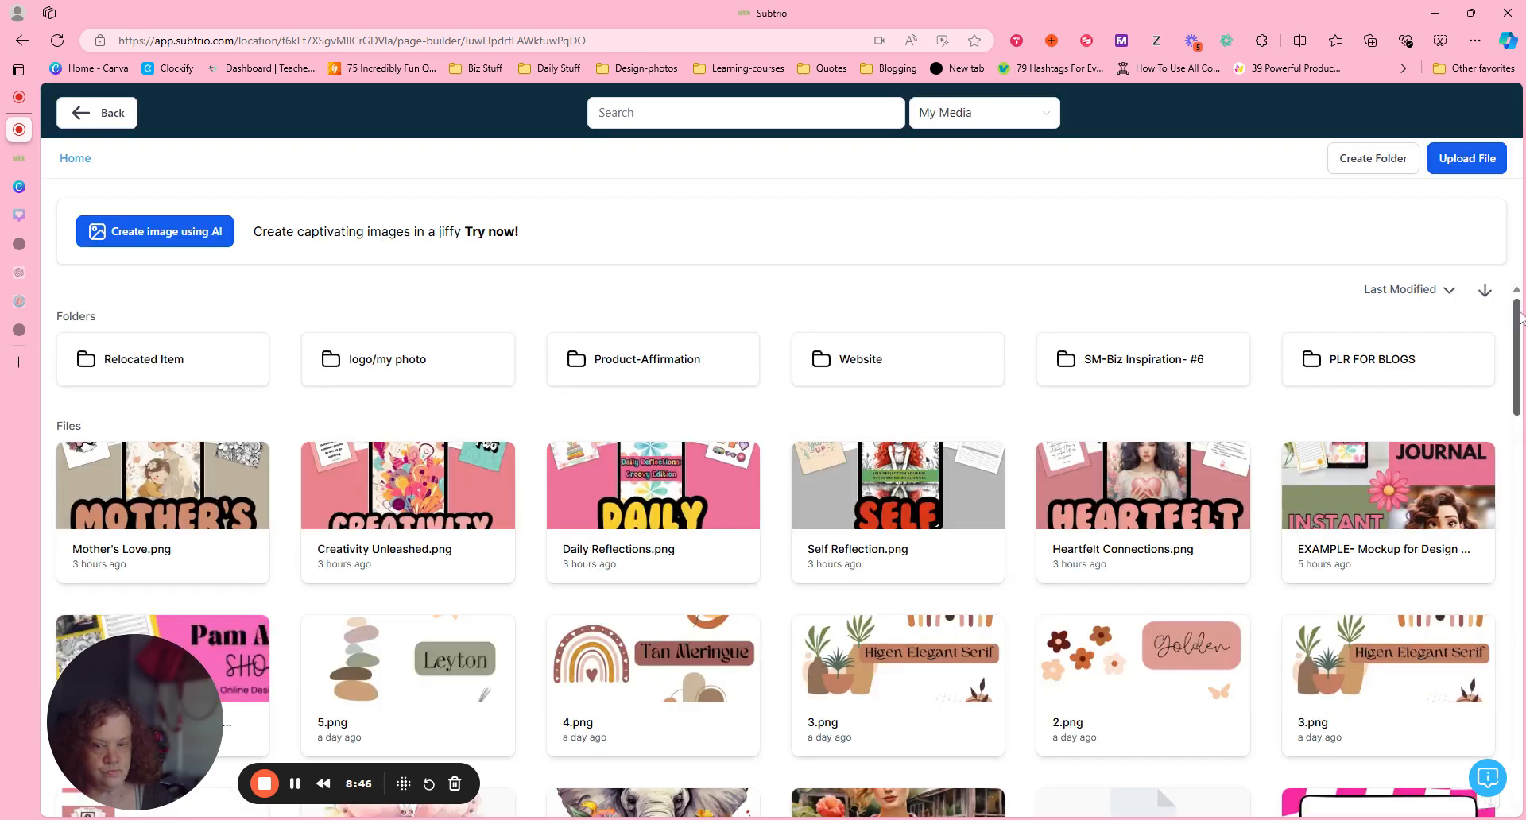
pyautogui.scroll(-20, 1156, 465)
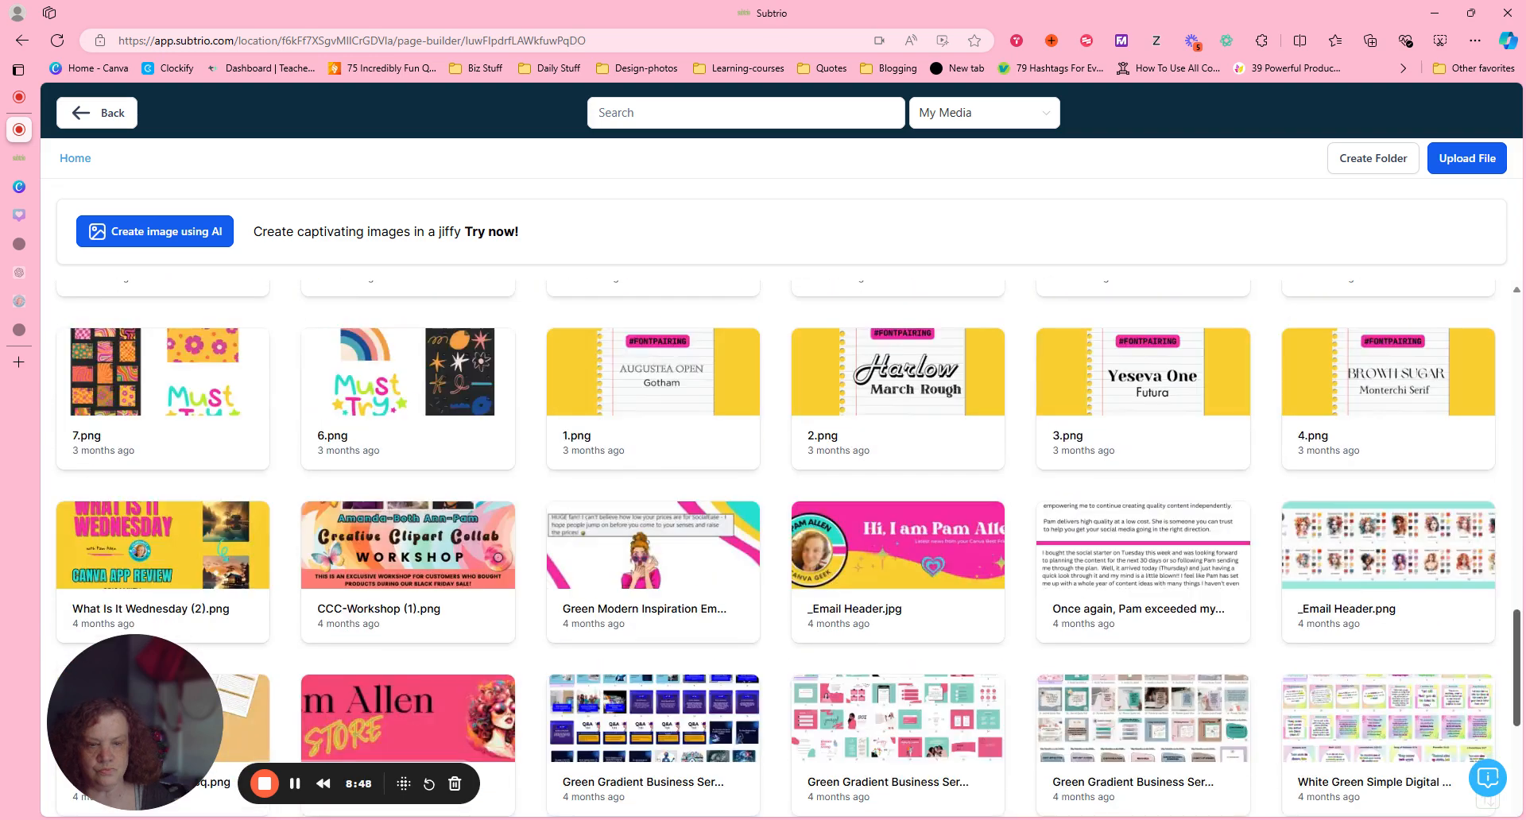
pyautogui.scroll(-10, 509, 405)
pyautogui.click(694, 396)
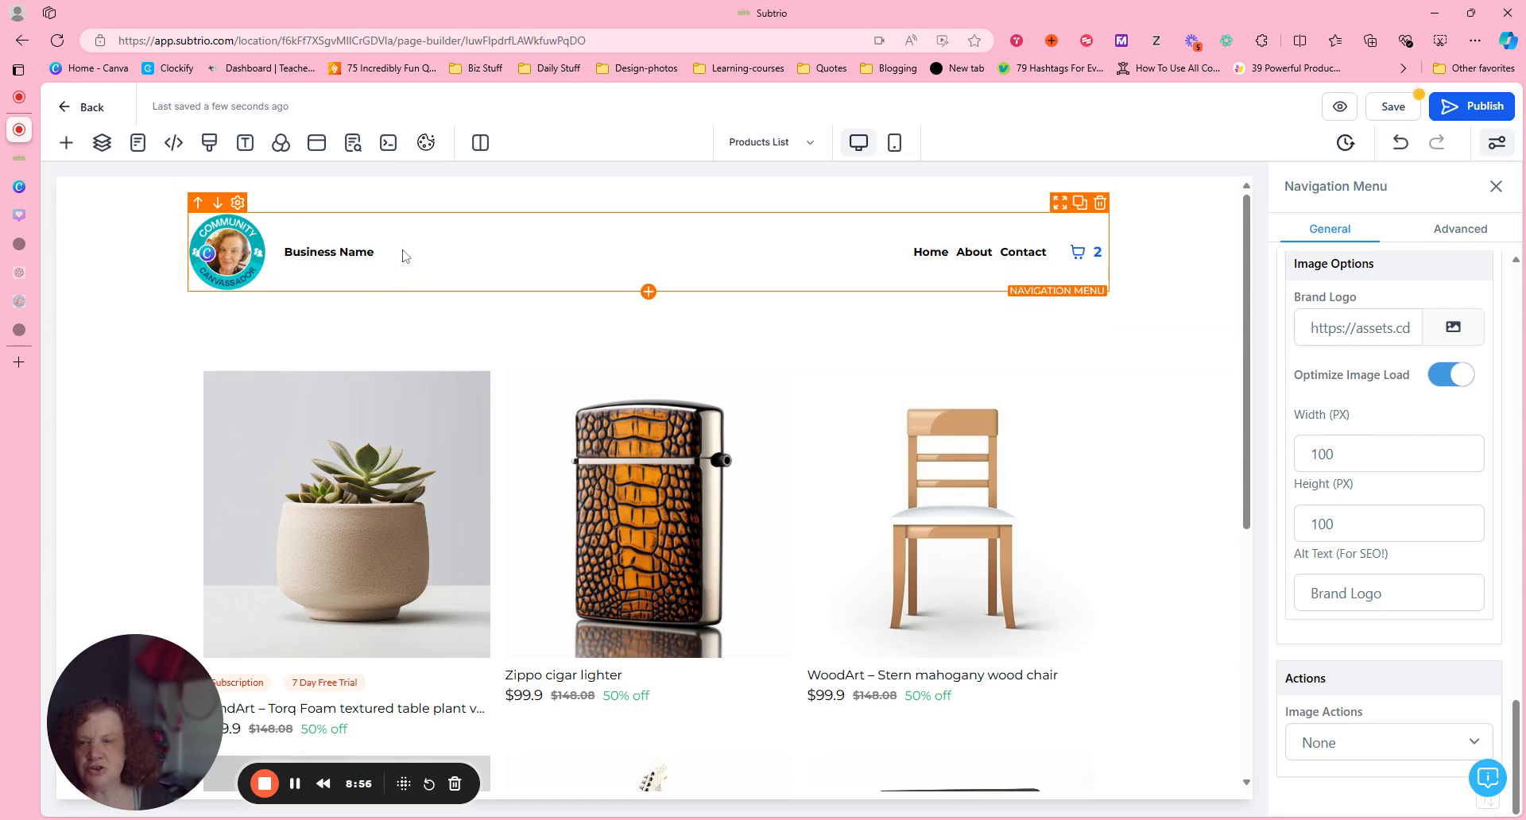
# Replace the Business Name placeholder in the navigation menu with the owner's full name followed by "Online".
pyautogui.moveTo(348, 252); pyautogui.dragTo(283, 253)
pyautogui.click(470, 250)
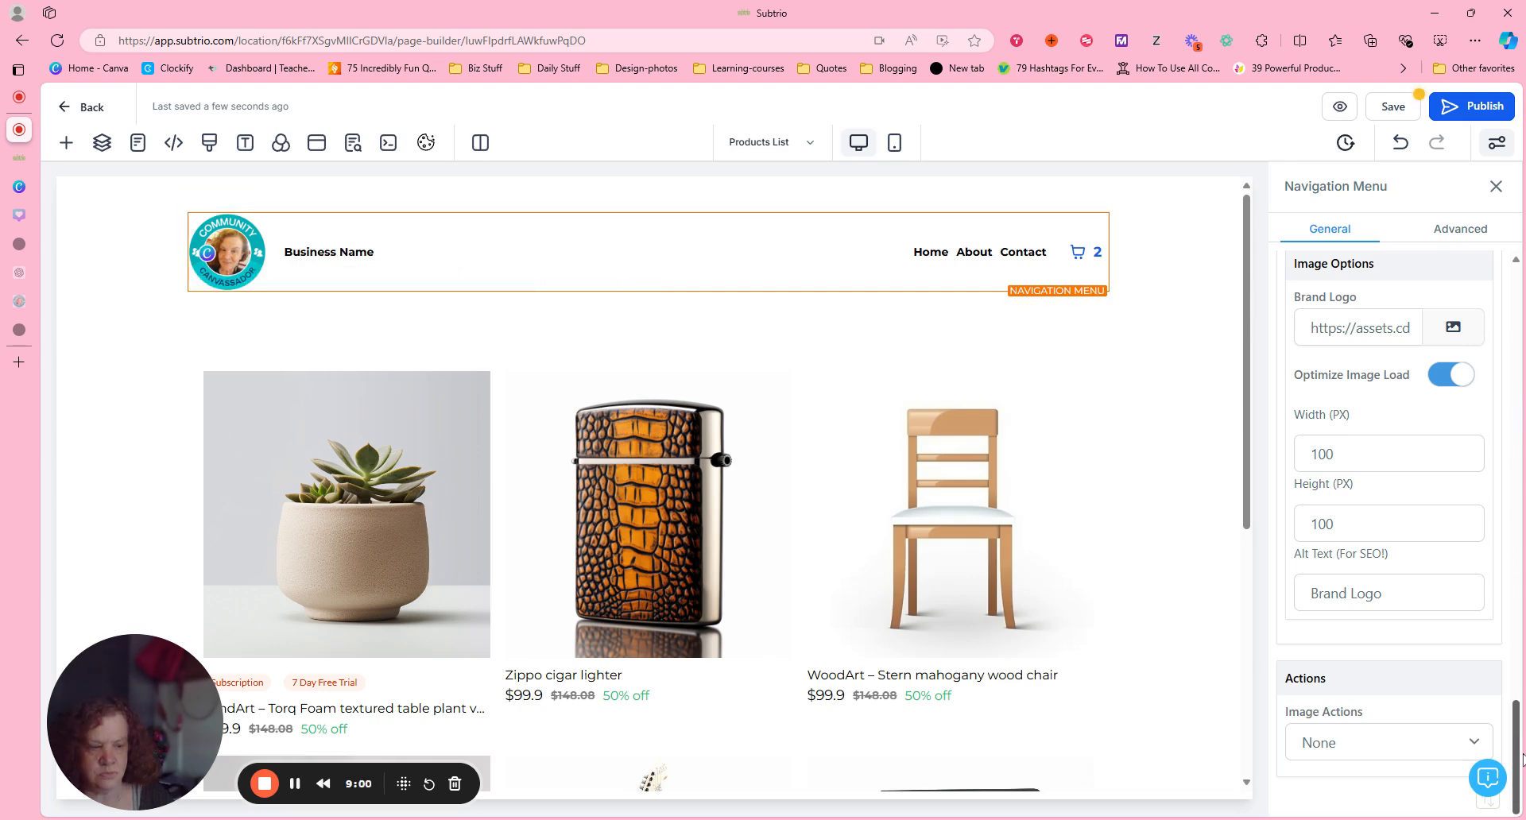
pyautogui.moveTo(1518, 759); pyautogui.dragTo(1516, 330)
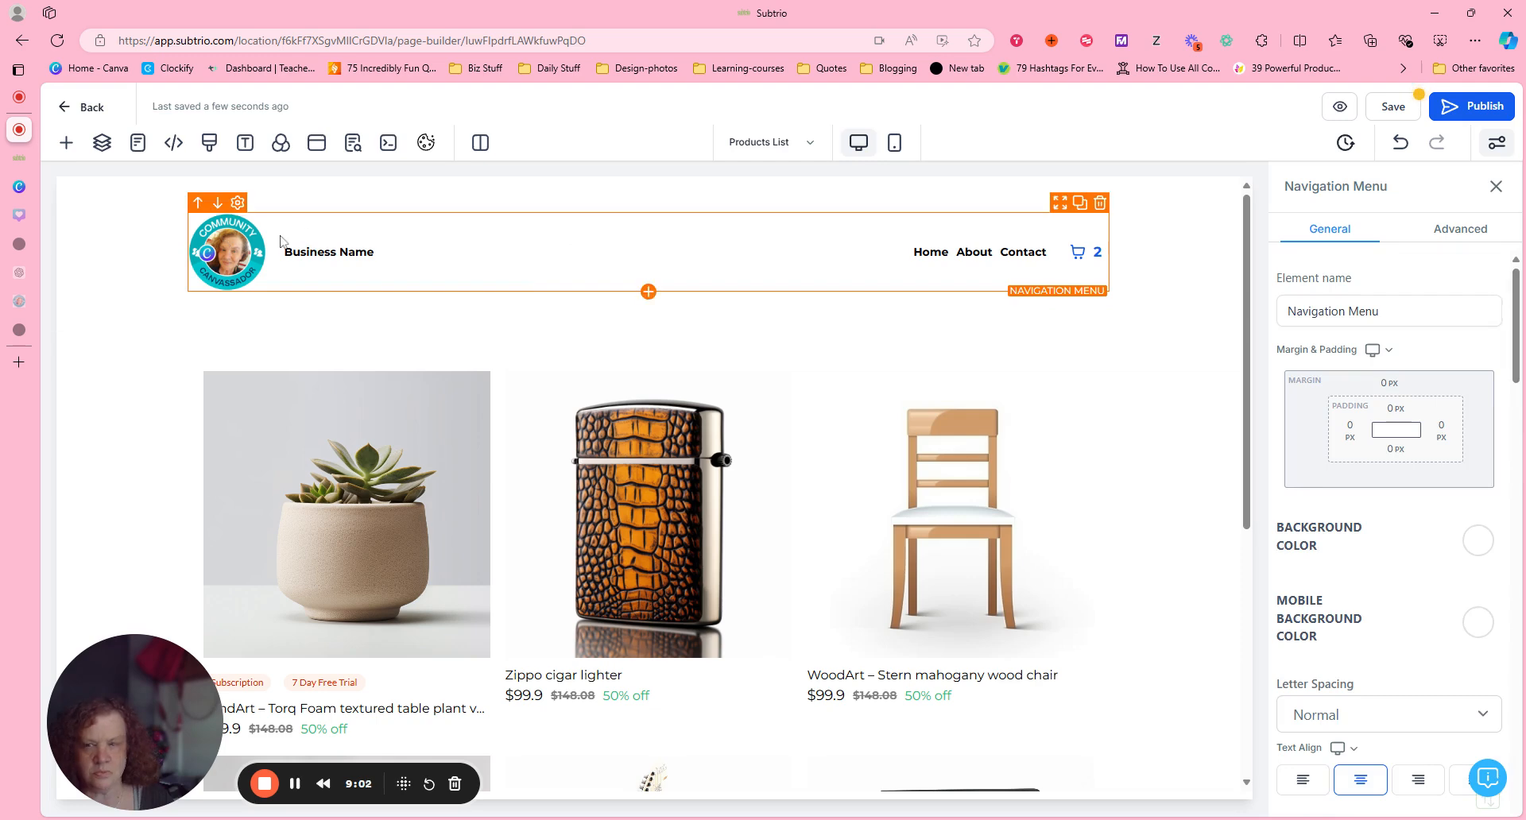
pyautogui.moveTo(284, 251); pyautogui.dragTo(511, 250)
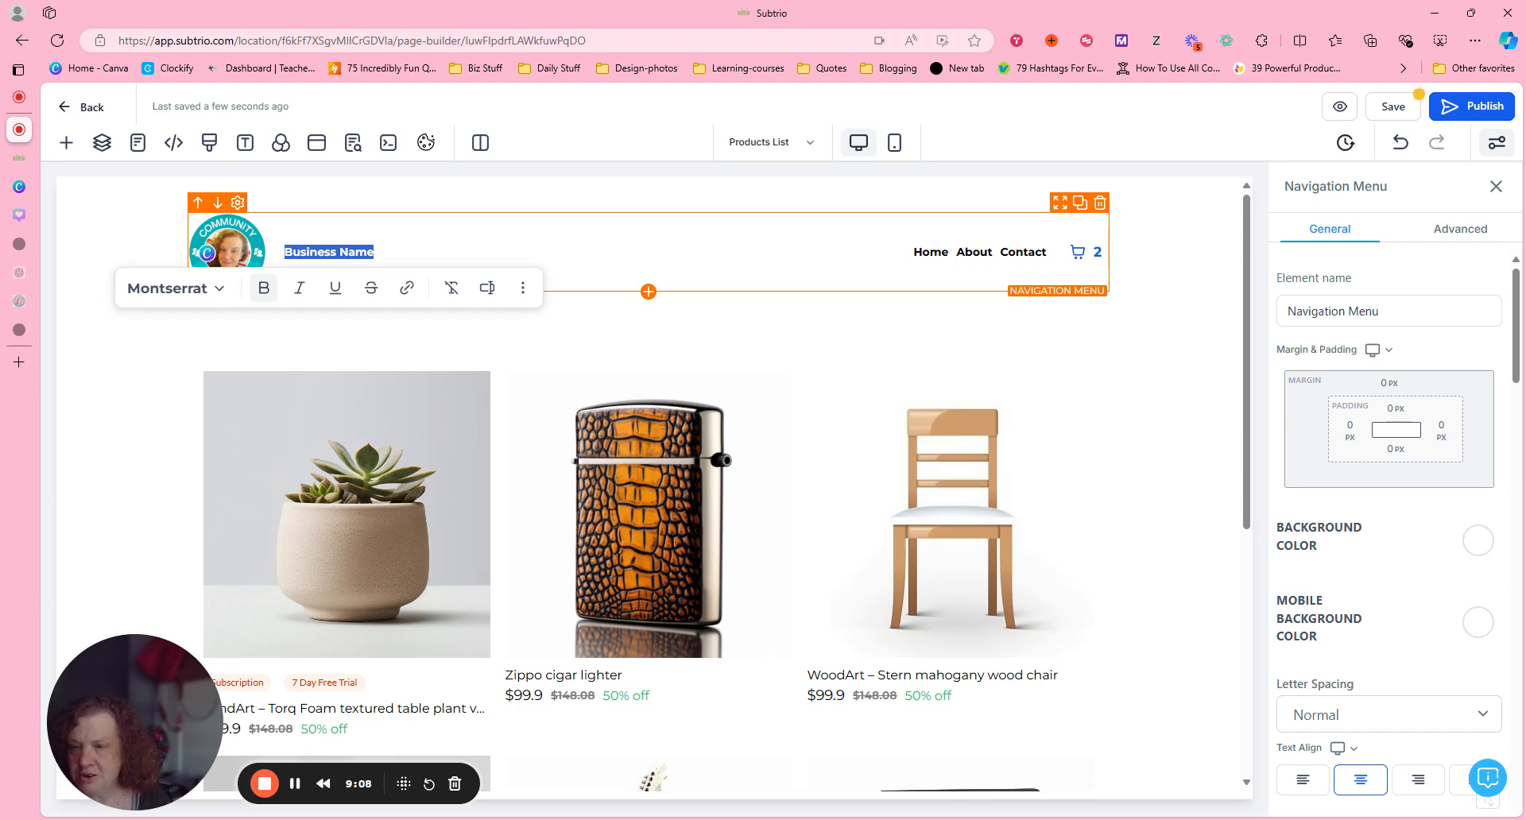
pyautogui.write('Pam ')
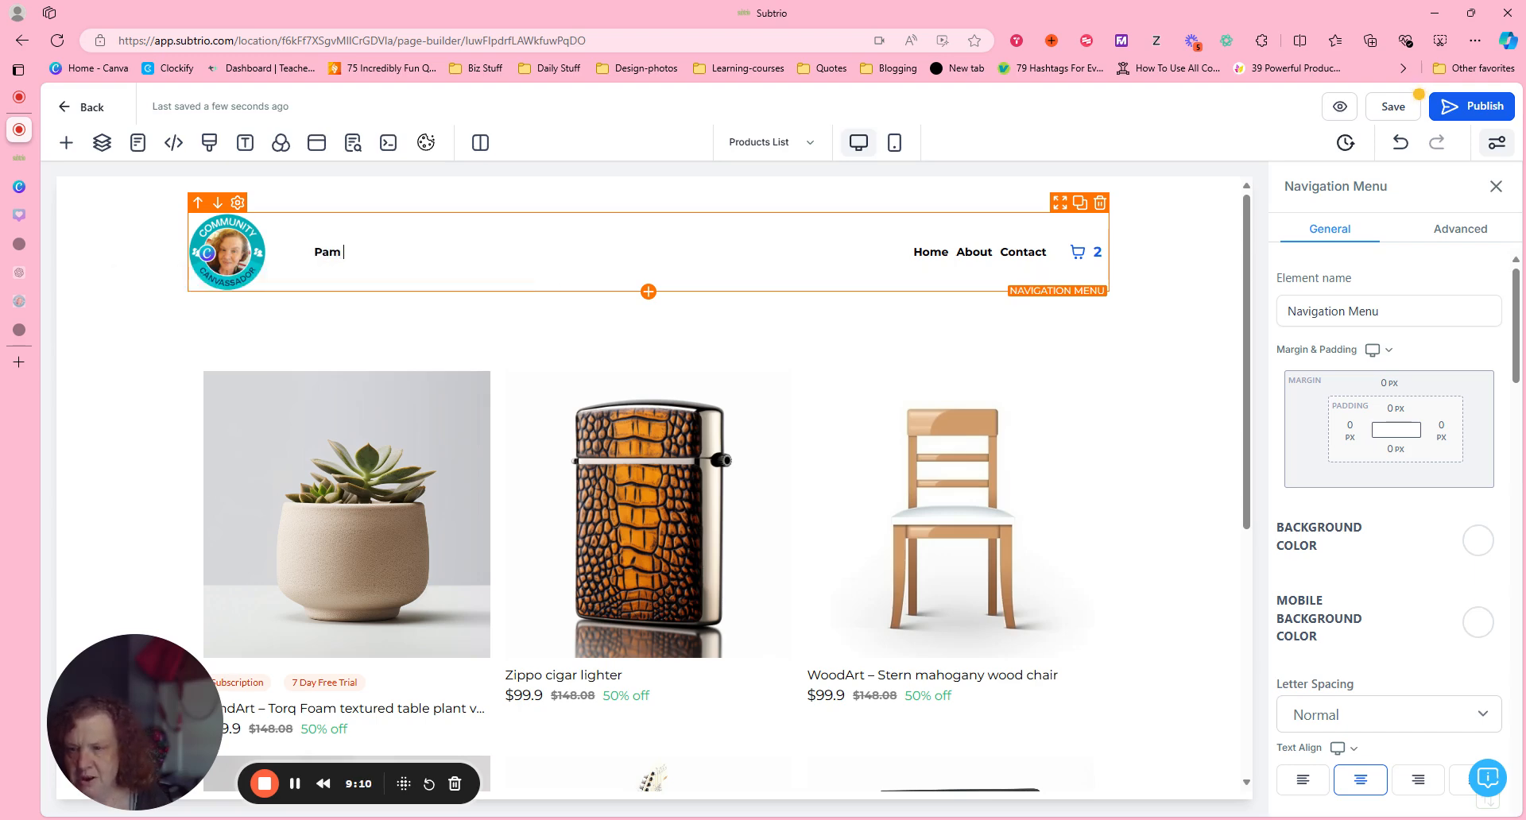
pyautogui.write('aLLW')
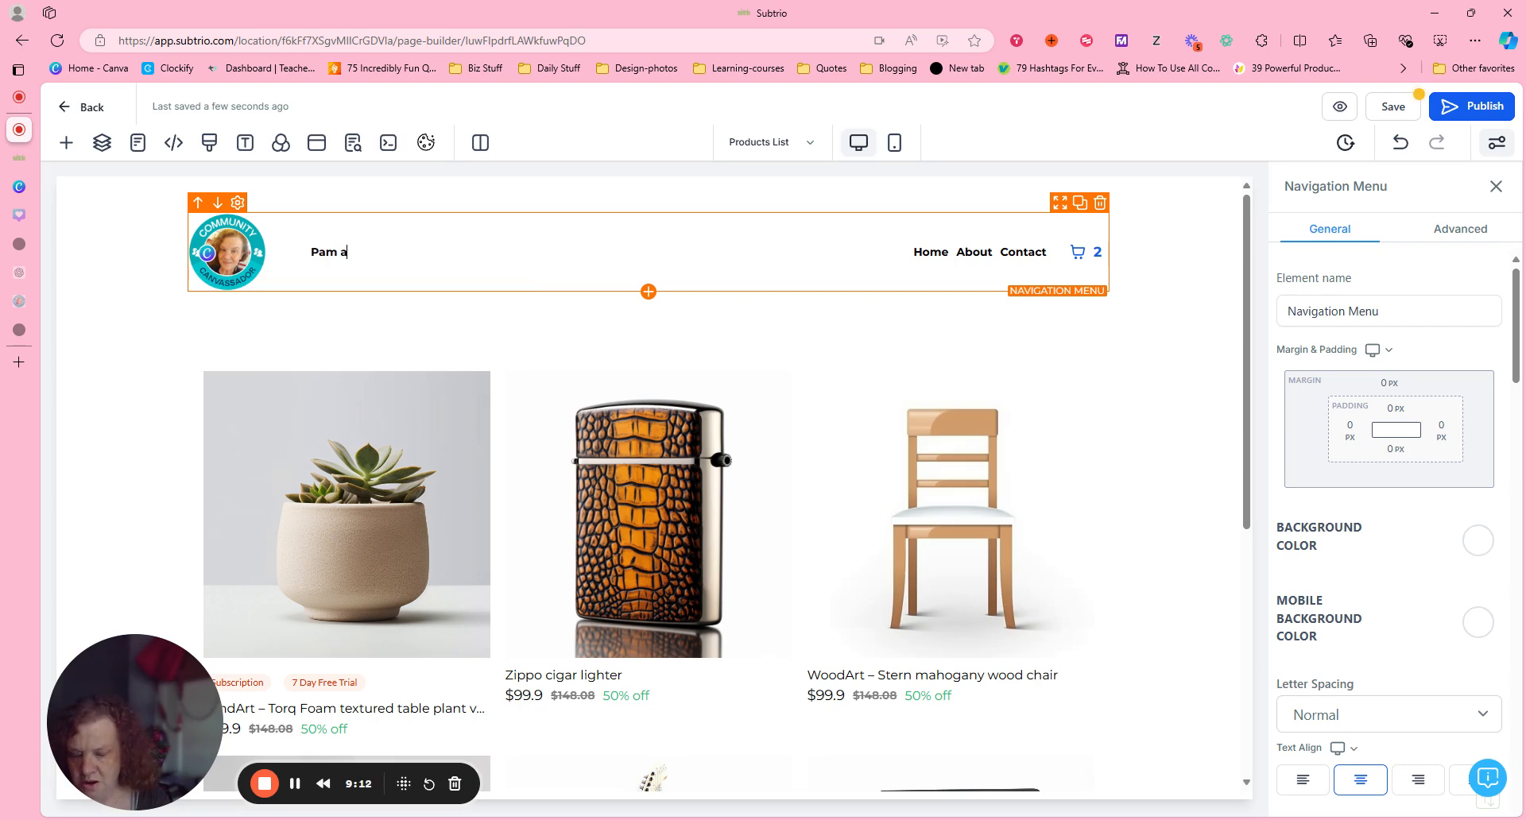
pyautogui.press('BackSpace')
pyautogui.press('BackSpace')
pyautogui.press('BackSpace')
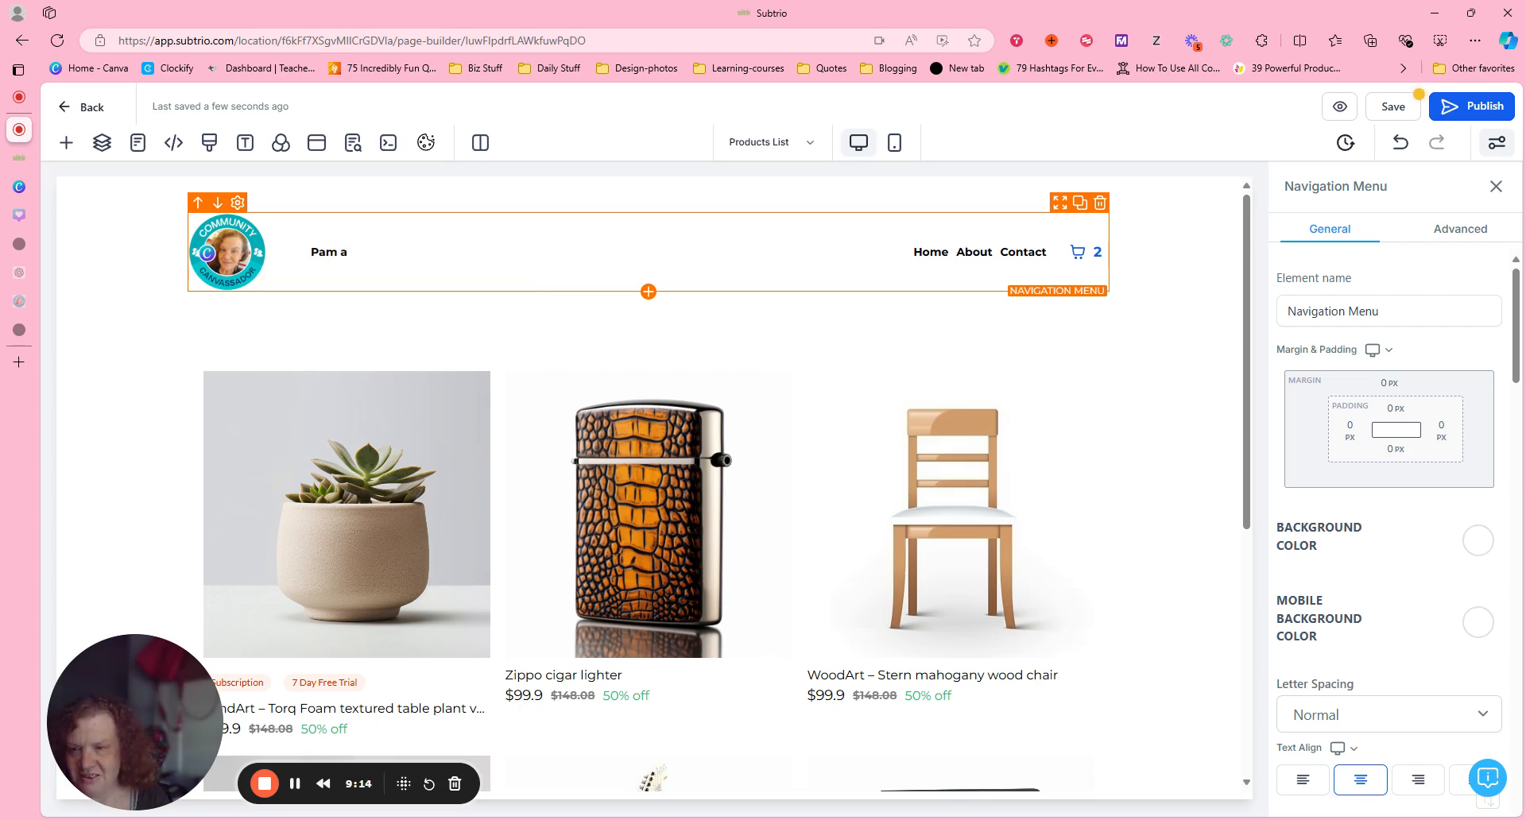
pyautogui.press('BackSpace')
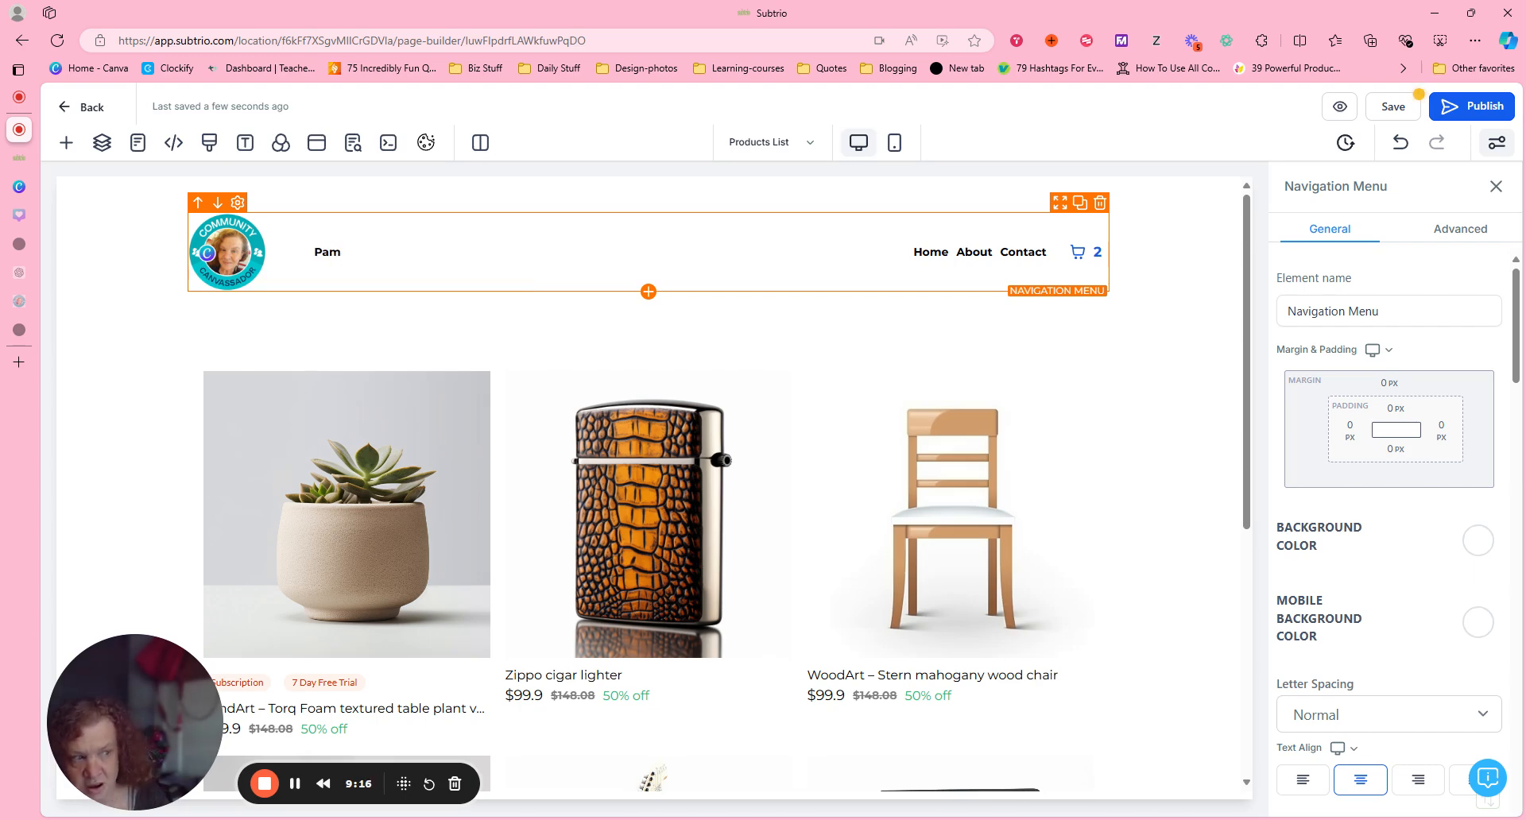
pyautogui.write('A')
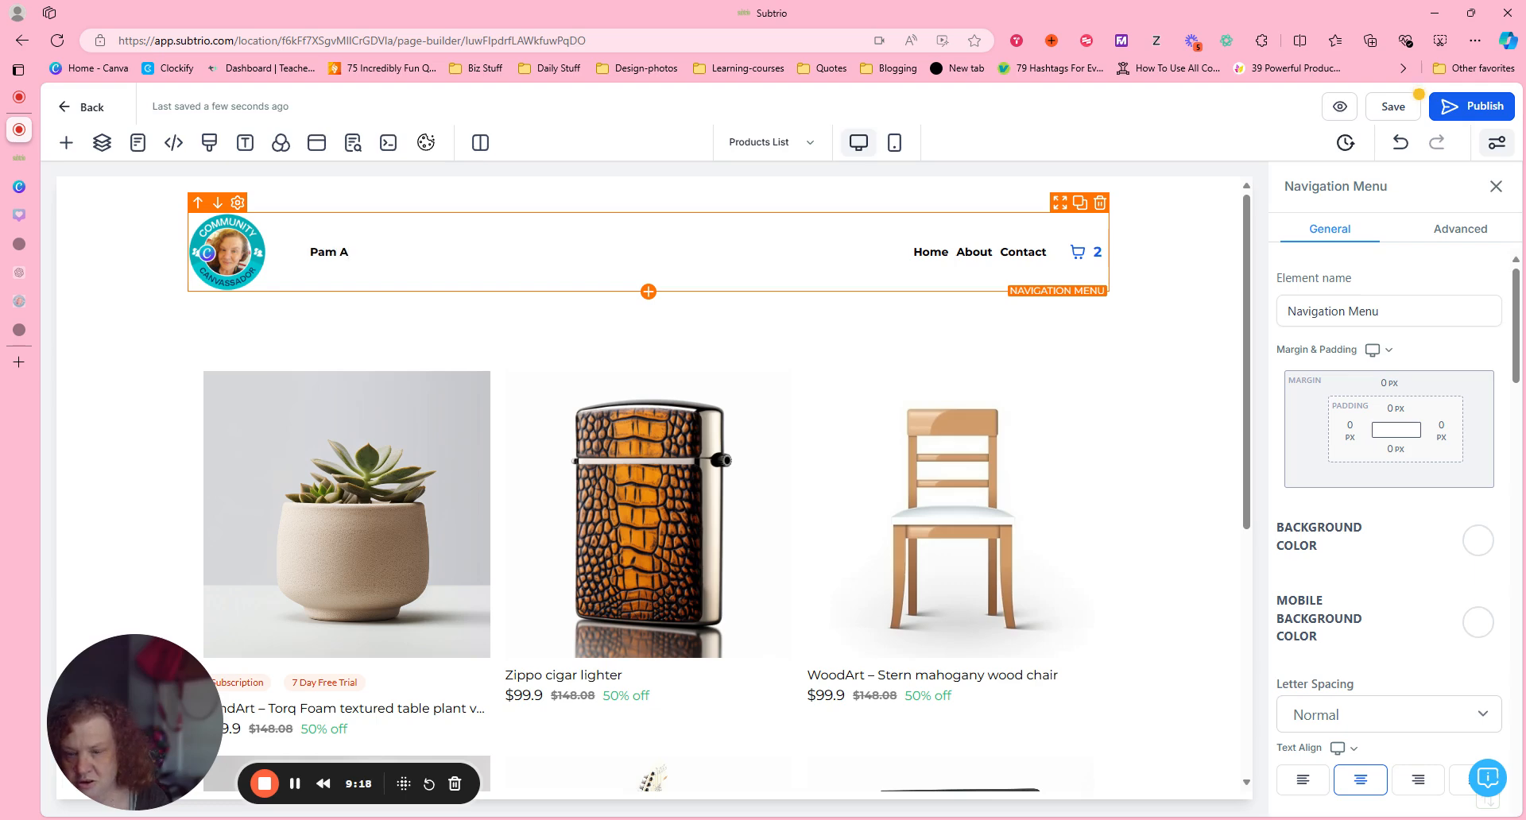
pyautogui.write('llen')
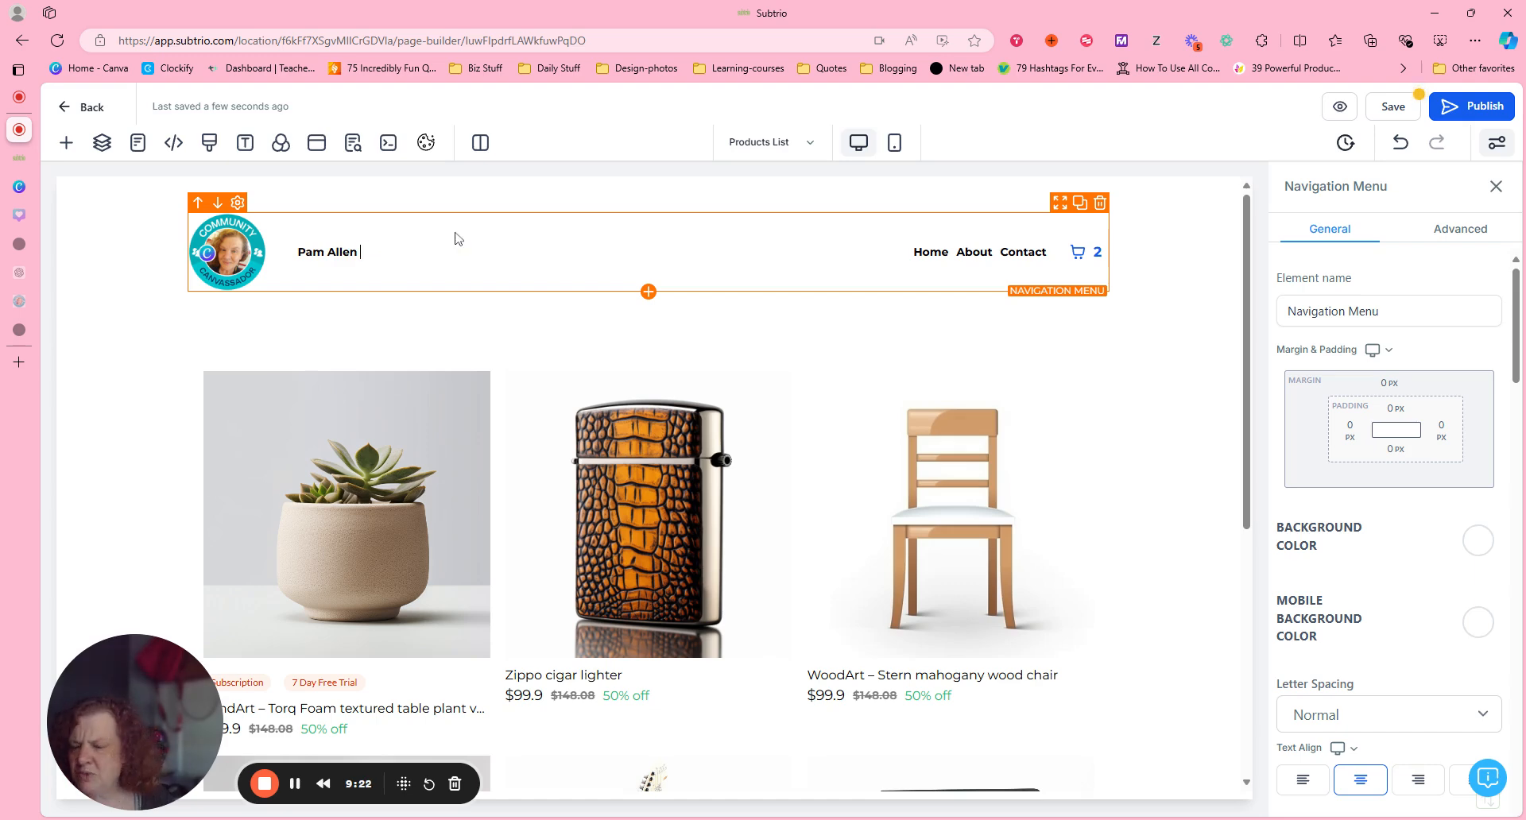
pyautogui.write(' Onlin')
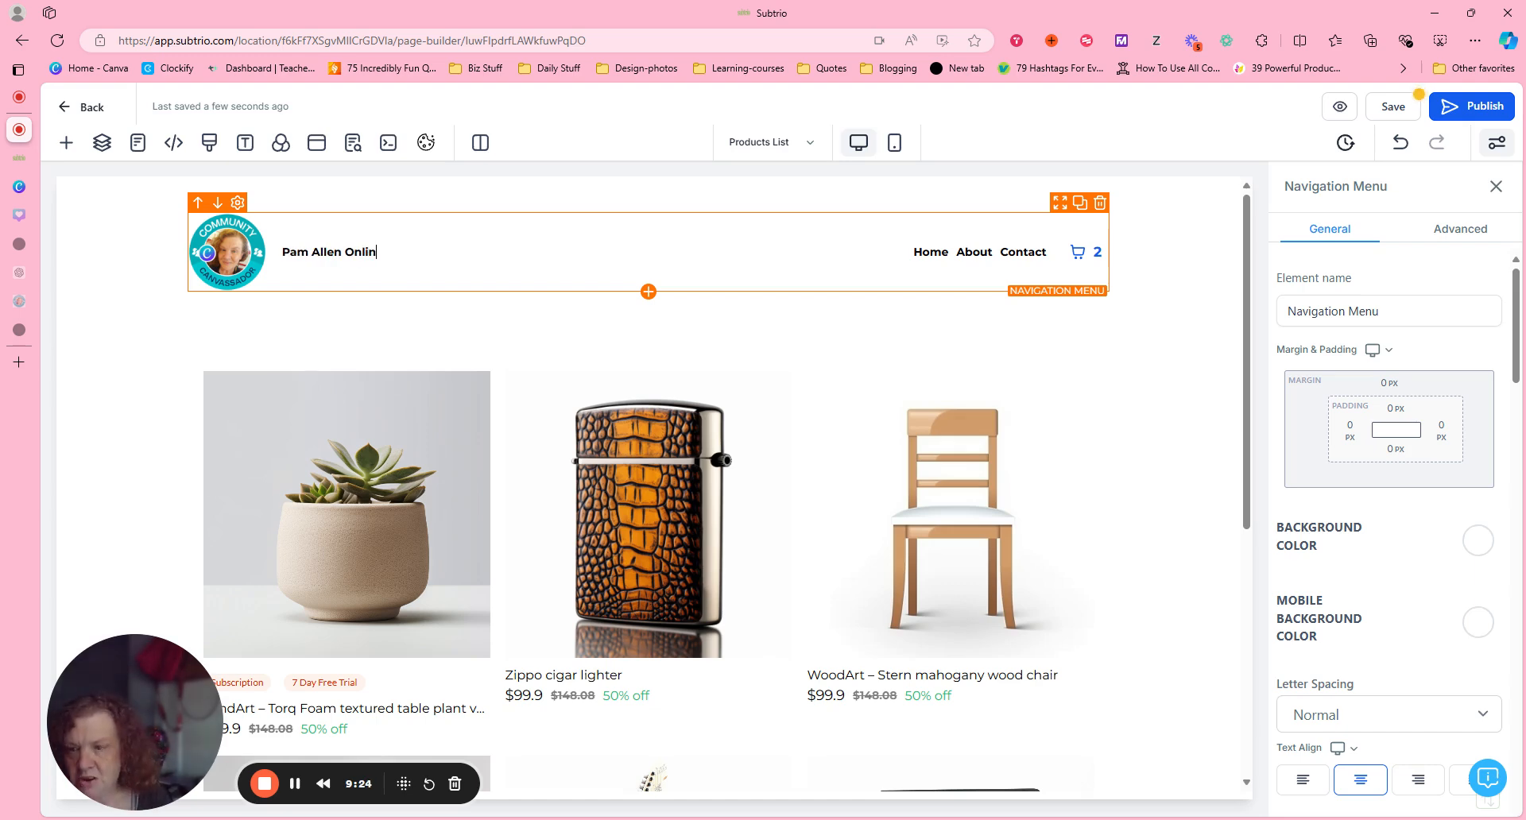
pyautogui.write('e')
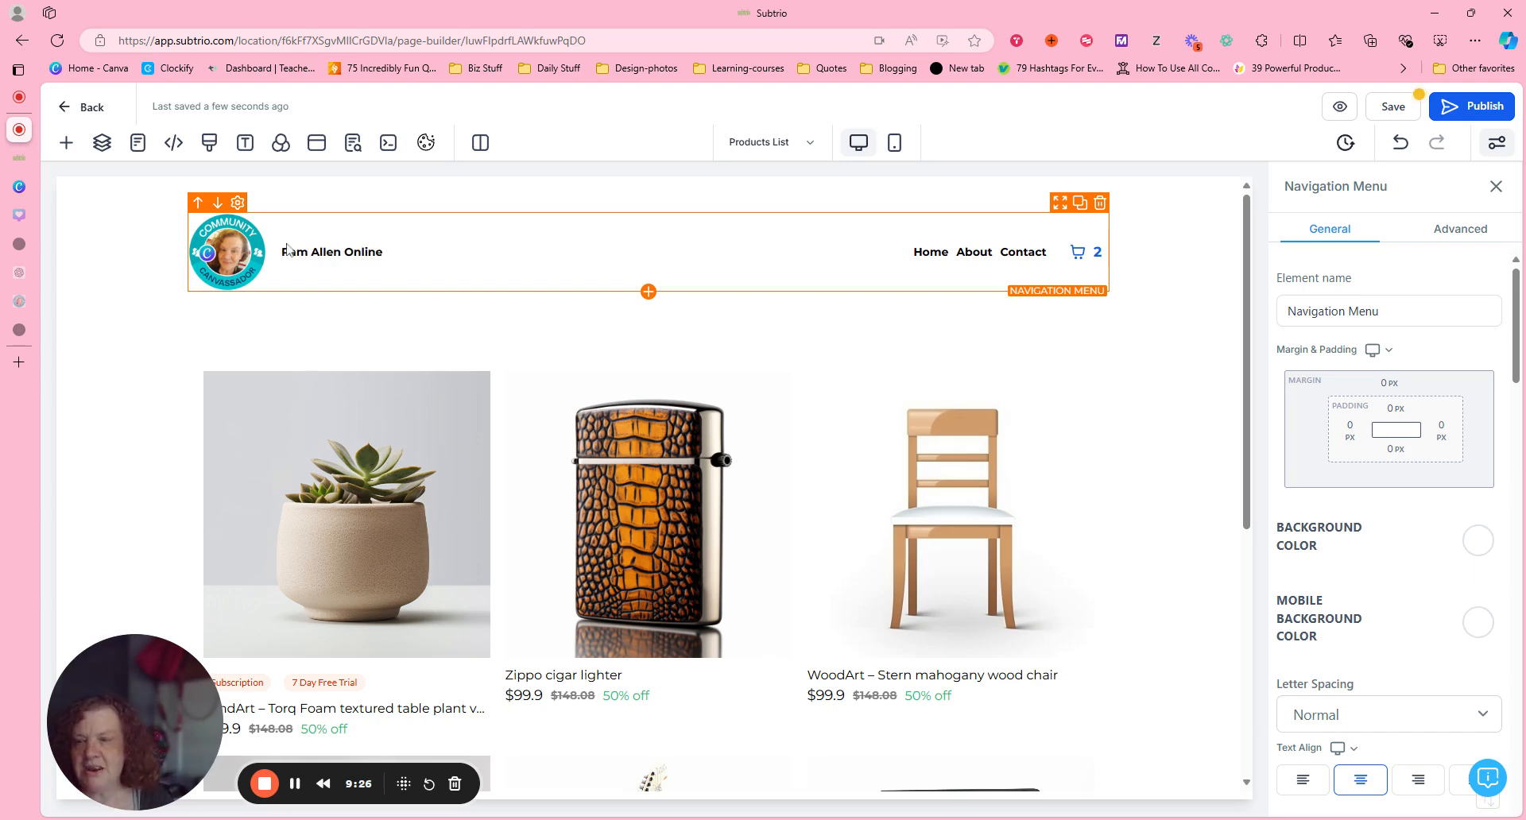
# Change the font of the business name in the navigation menu to Merriweather.
pyautogui.moveTo(283, 251); pyautogui.dragTo(401, 249)
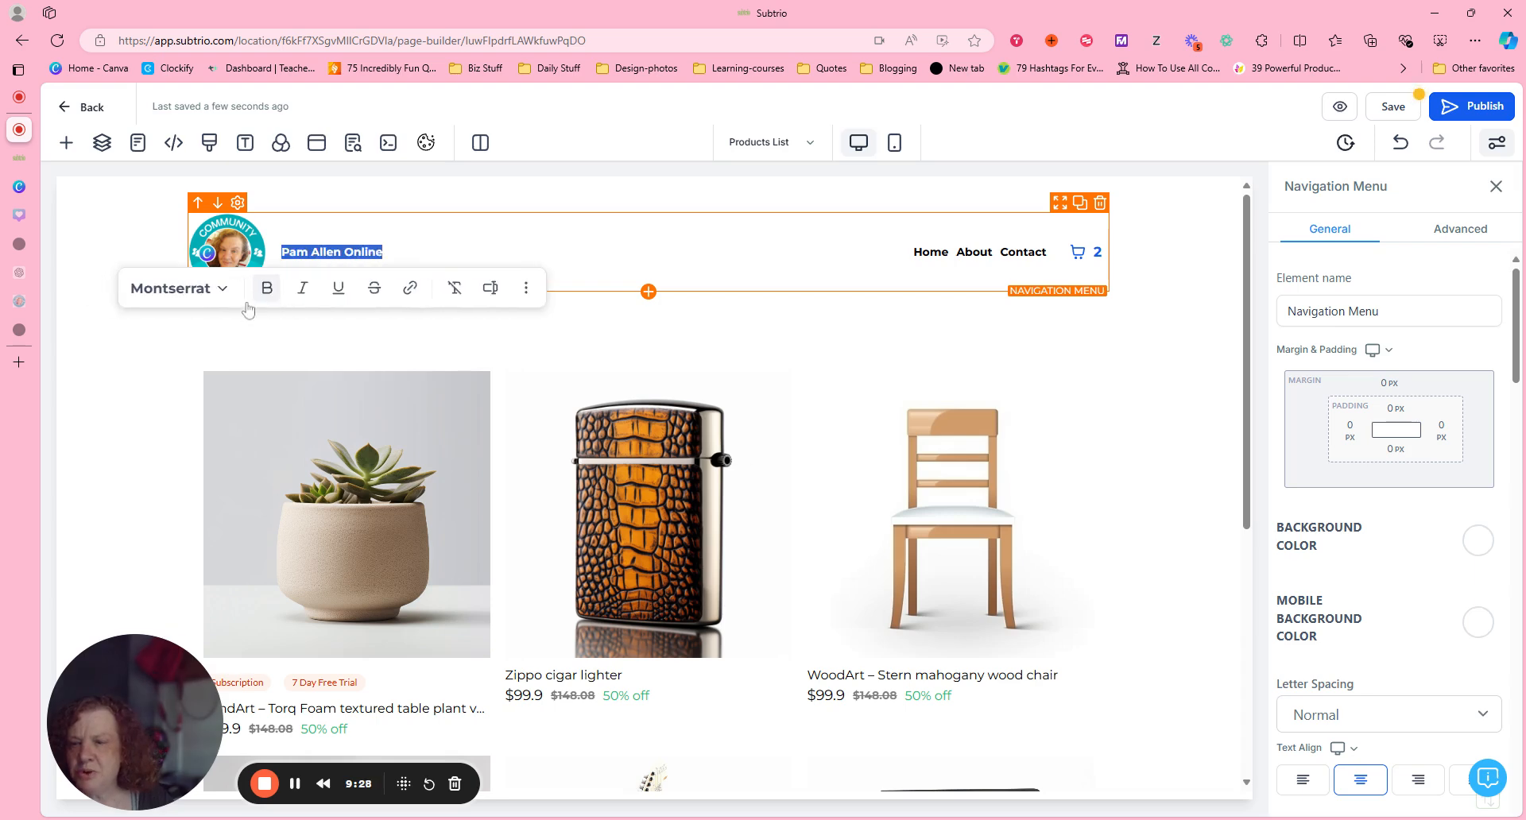
pyautogui.click(187, 296)
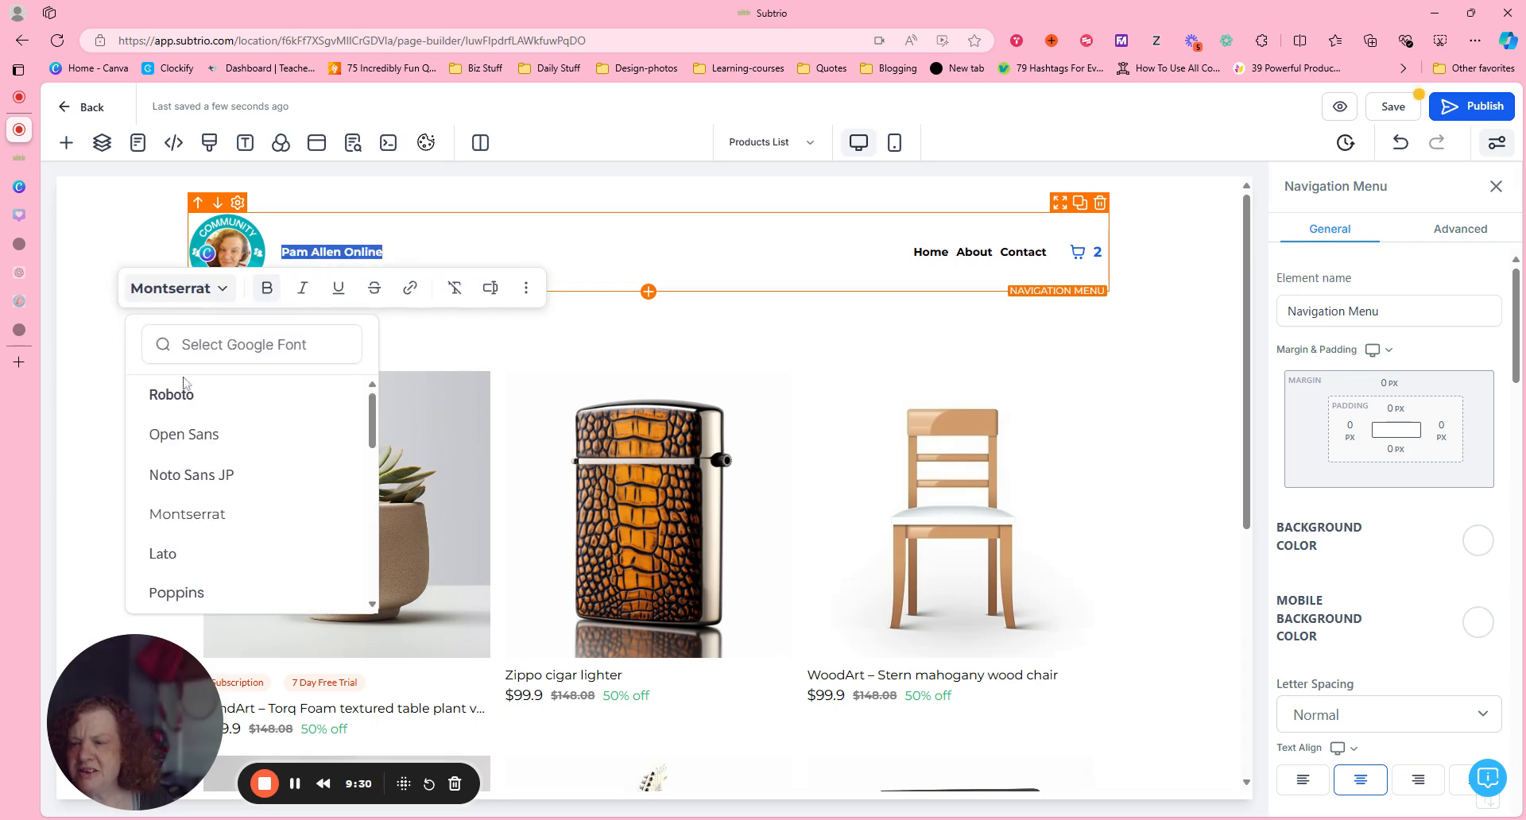
pyautogui.scroll(-5, 368, 476)
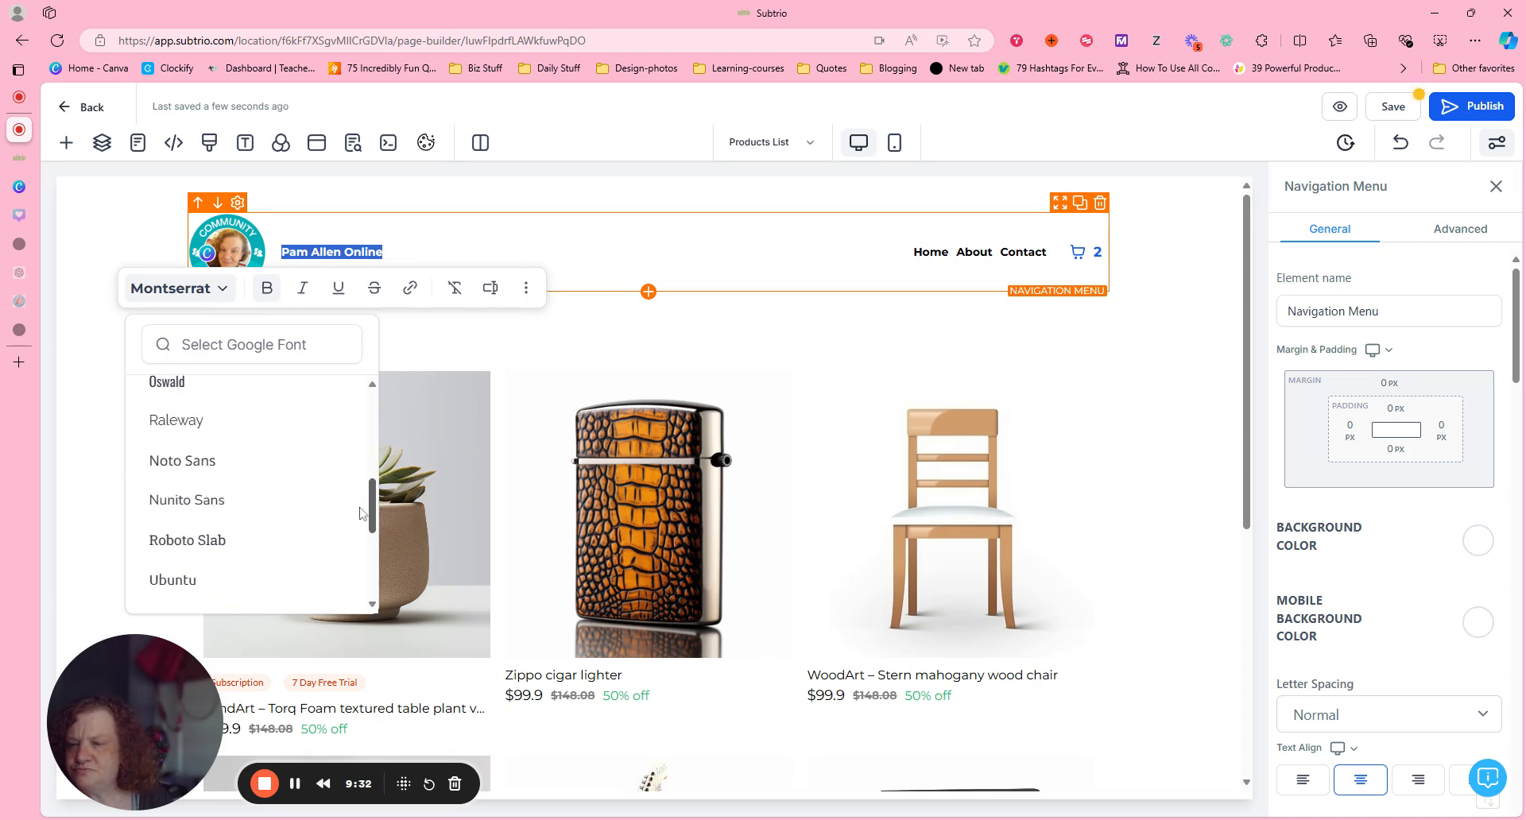
pyautogui.moveTo(369, 563); pyautogui.dragTo(368, 578)
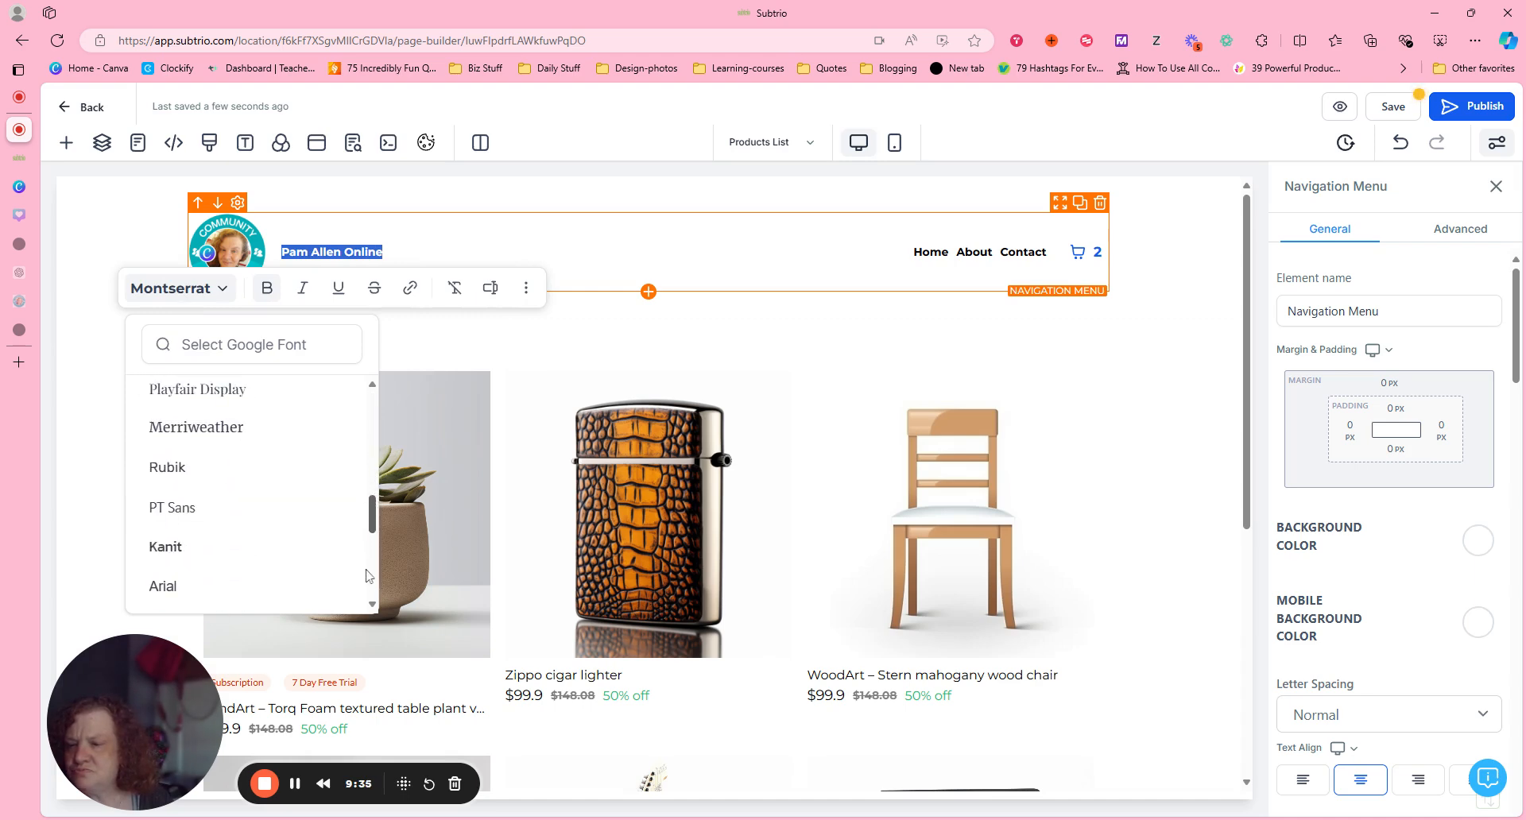
pyautogui.click(199, 437)
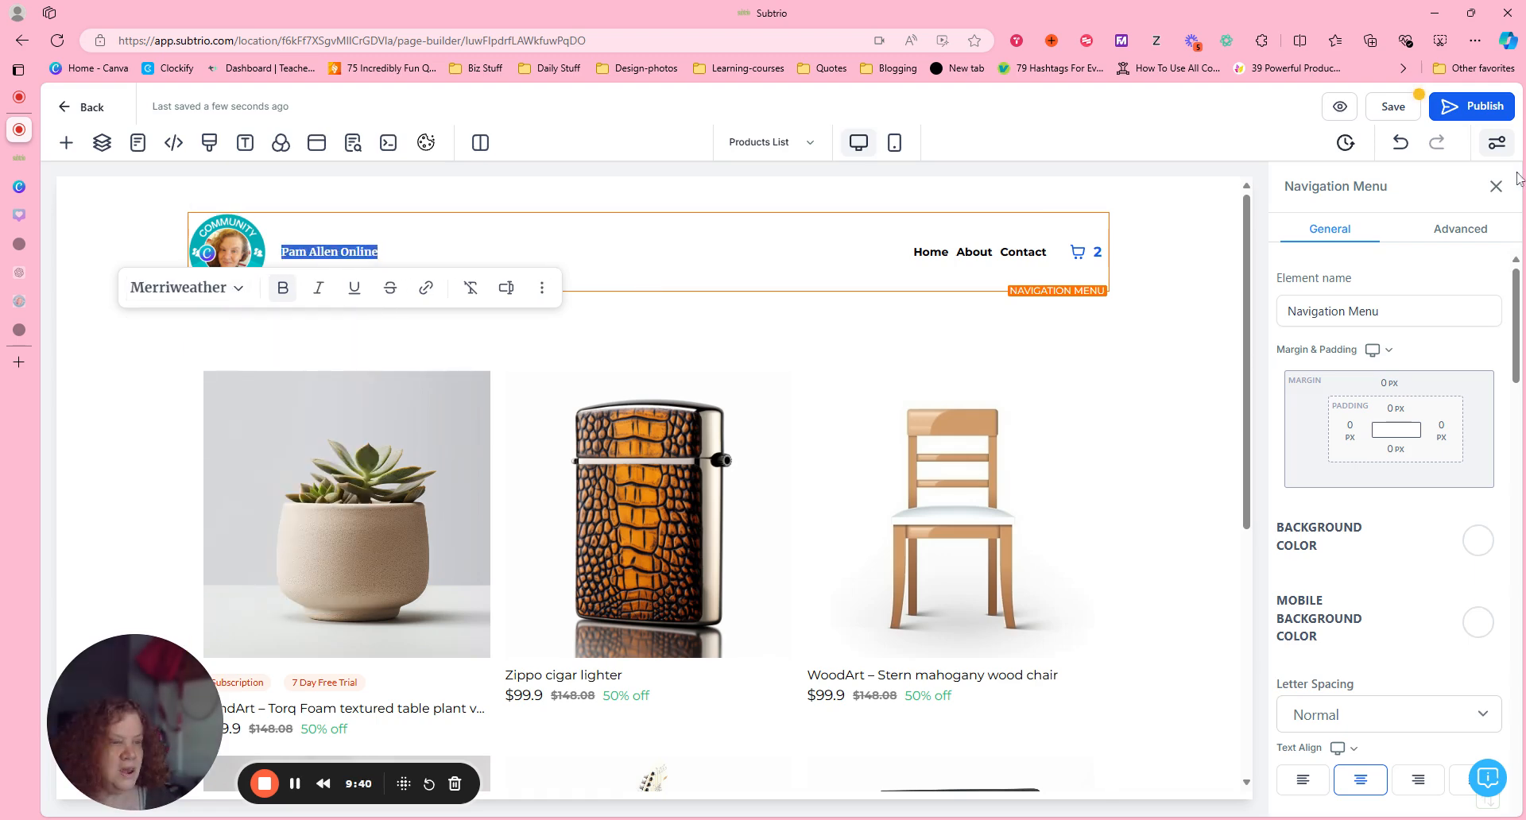
# Set the navigation menu's font size to 25 px.
pyautogui.moveTo(1518, 302); pyautogui.dragTo(1521, 367)
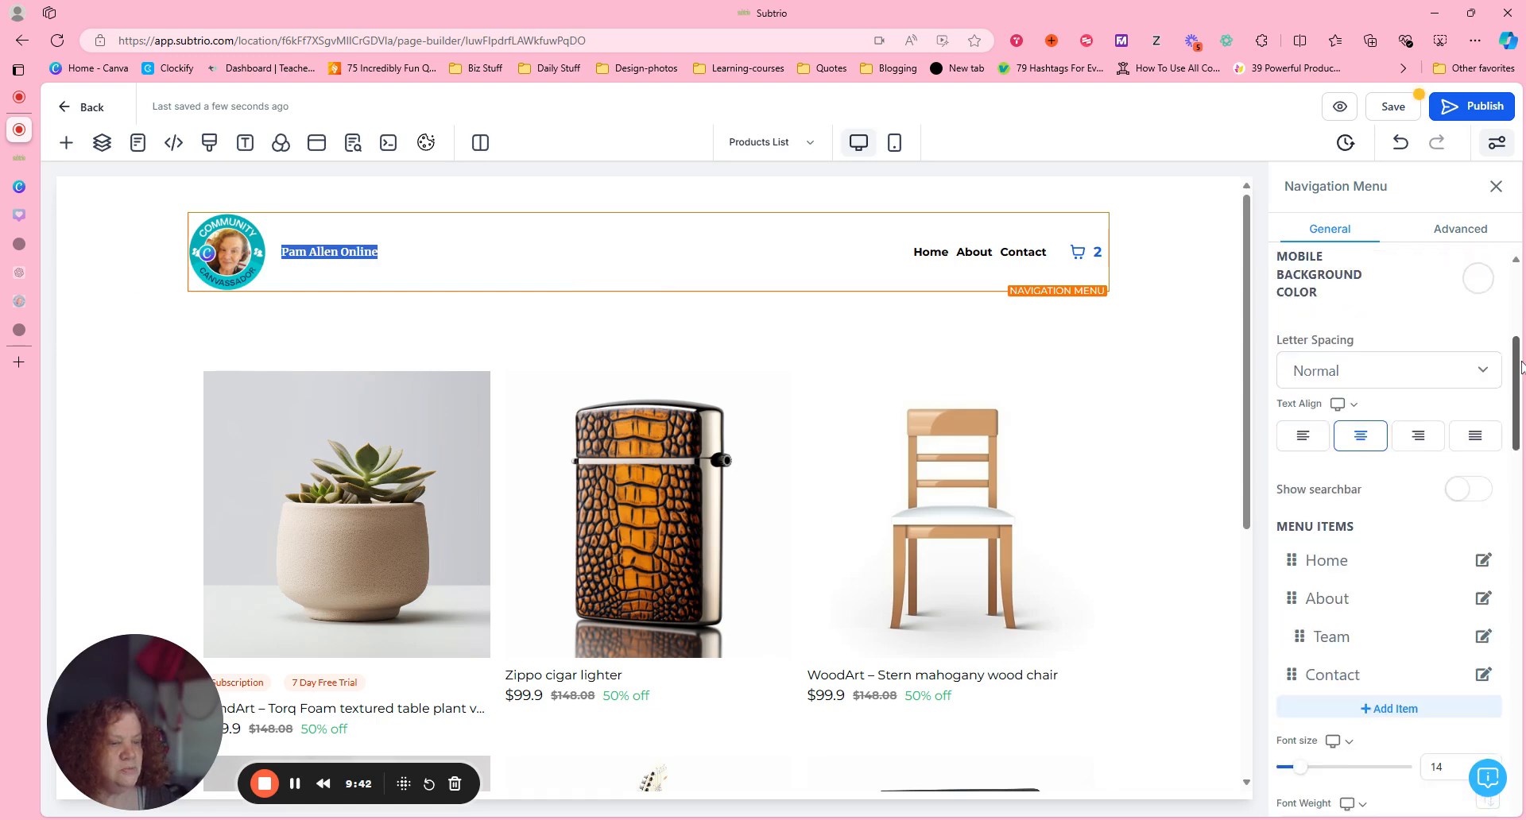
pyautogui.scroll(-5, 1490, 497)
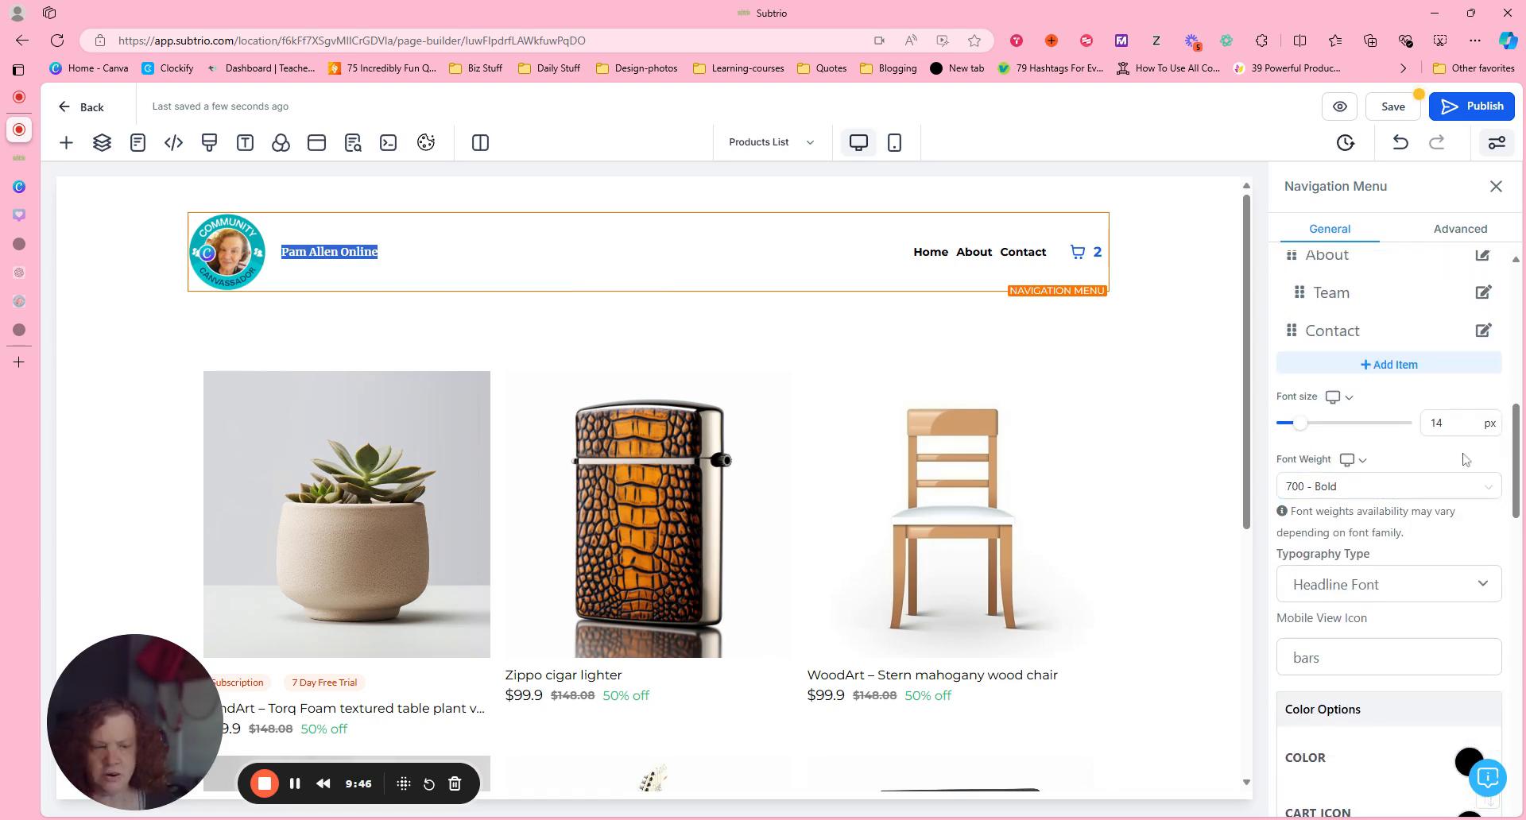
pyautogui.click(1461, 424)
pyautogui.hotkey('ctrl', 'a')
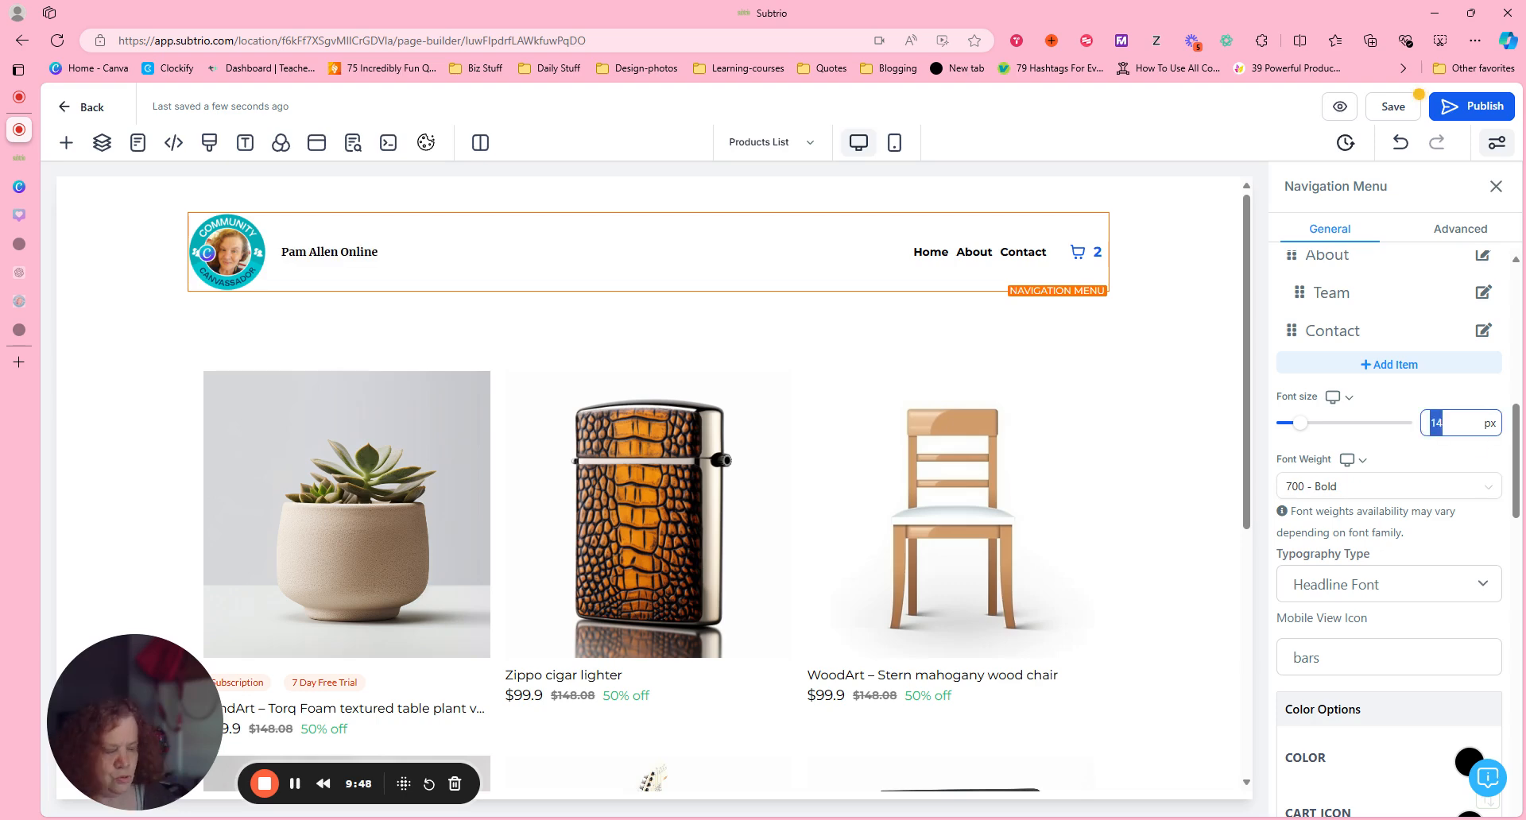
pyautogui.write('25')
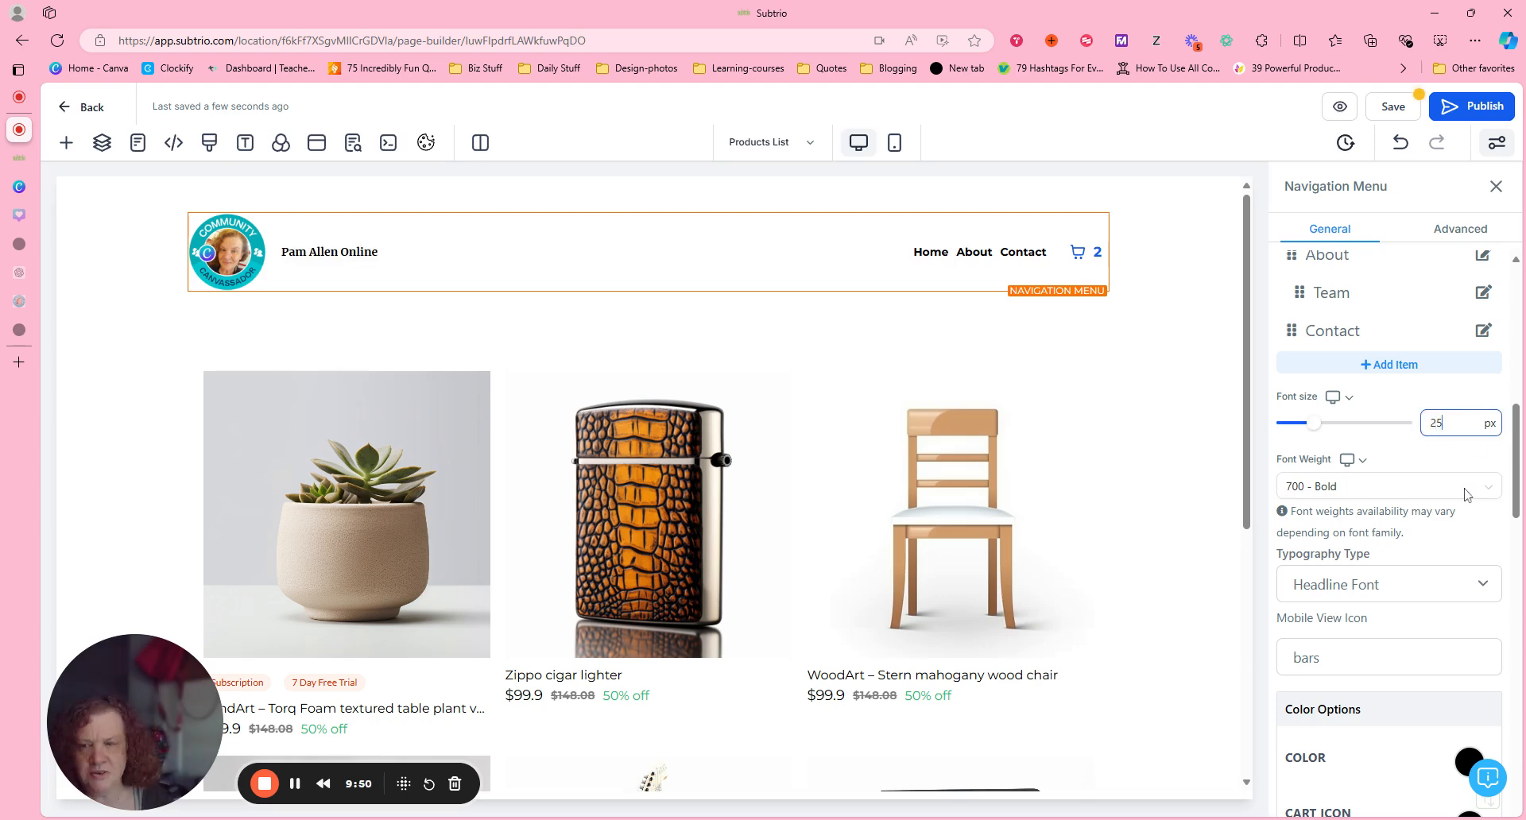
pyautogui.press('Tab')
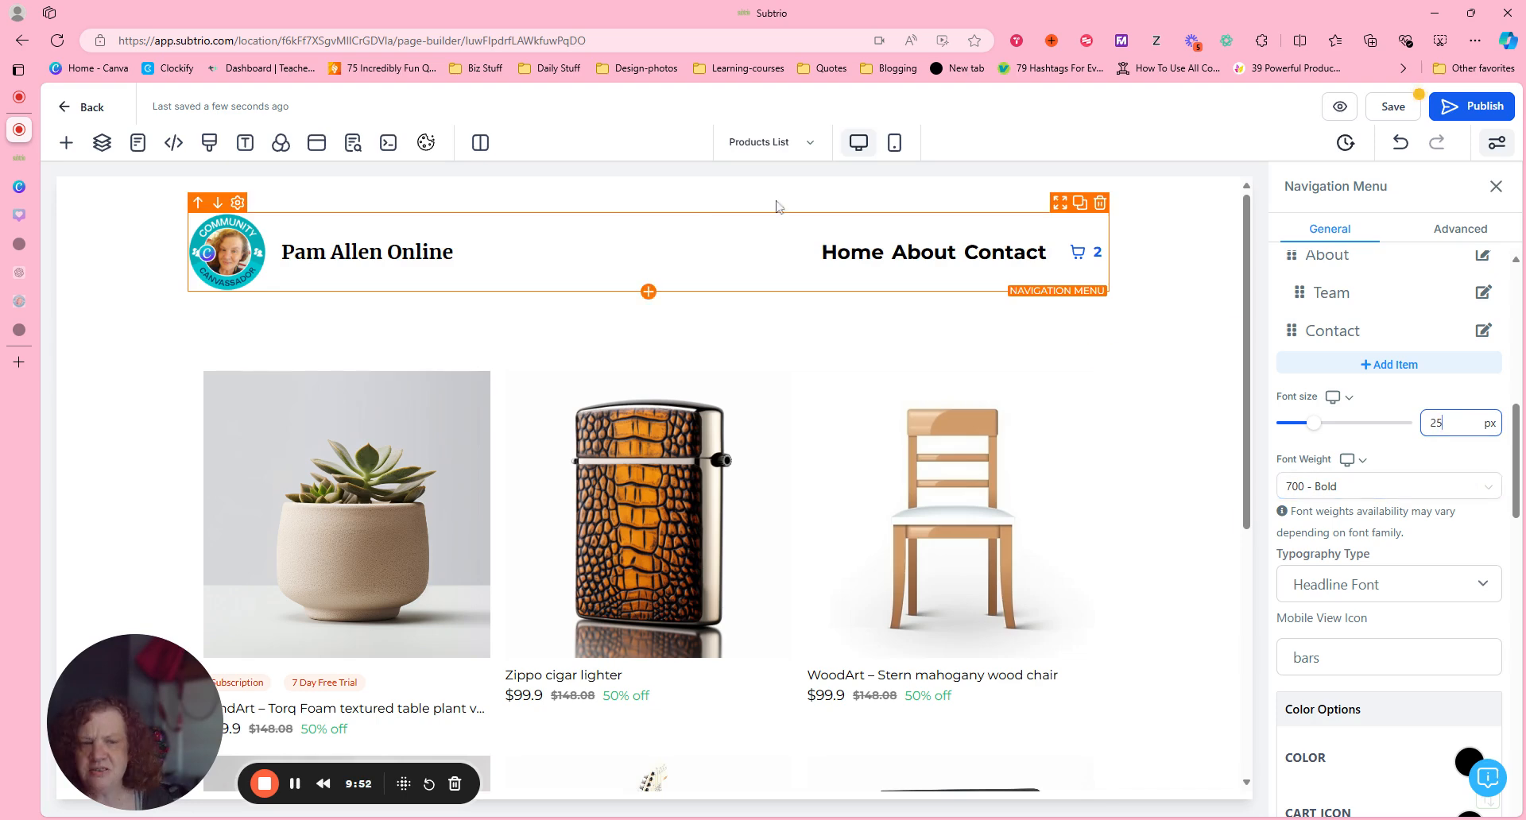
# Set the navigation menu's typography type to Content Font.
pyautogui.moveTo(916, 280)
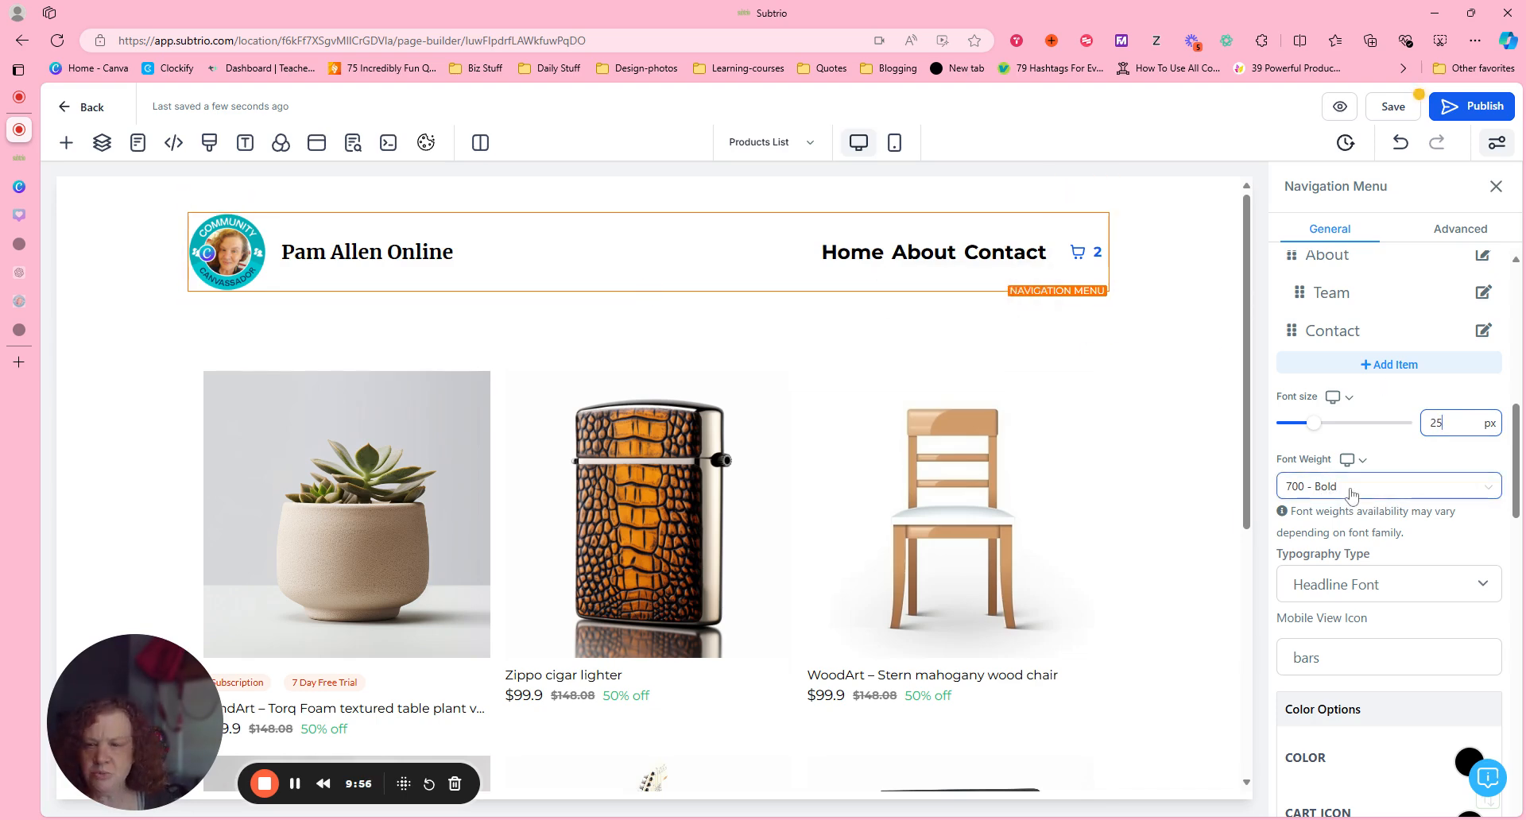
pyautogui.click(1430, 590)
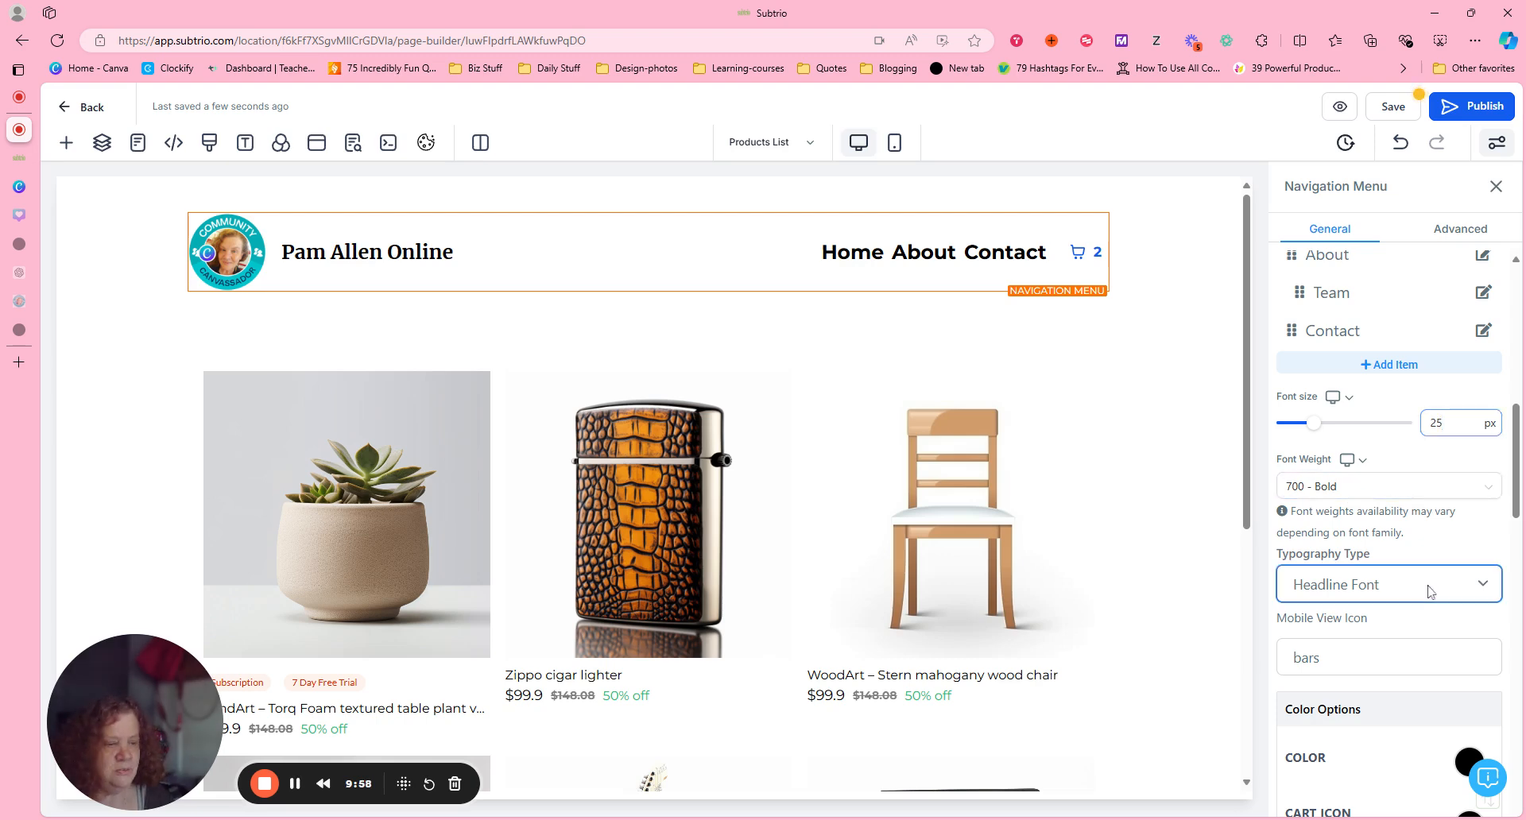
pyautogui.press('Down')
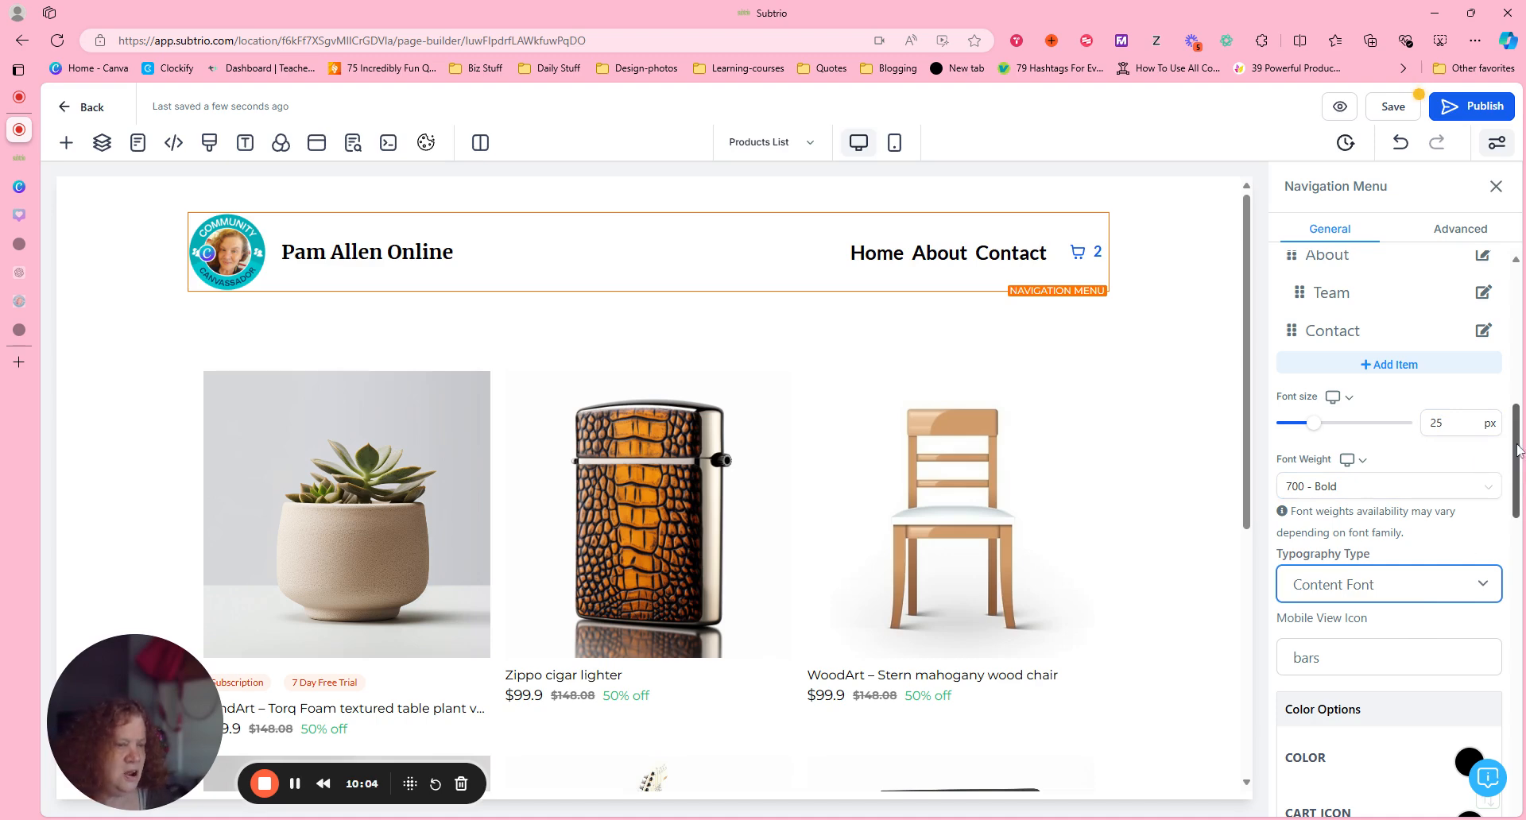
# Try the 400 - Normal and 500 - Medium font weights on the navigation menu, and settle on 600 - Semi-Bold.
pyautogui.click(1386, 487)
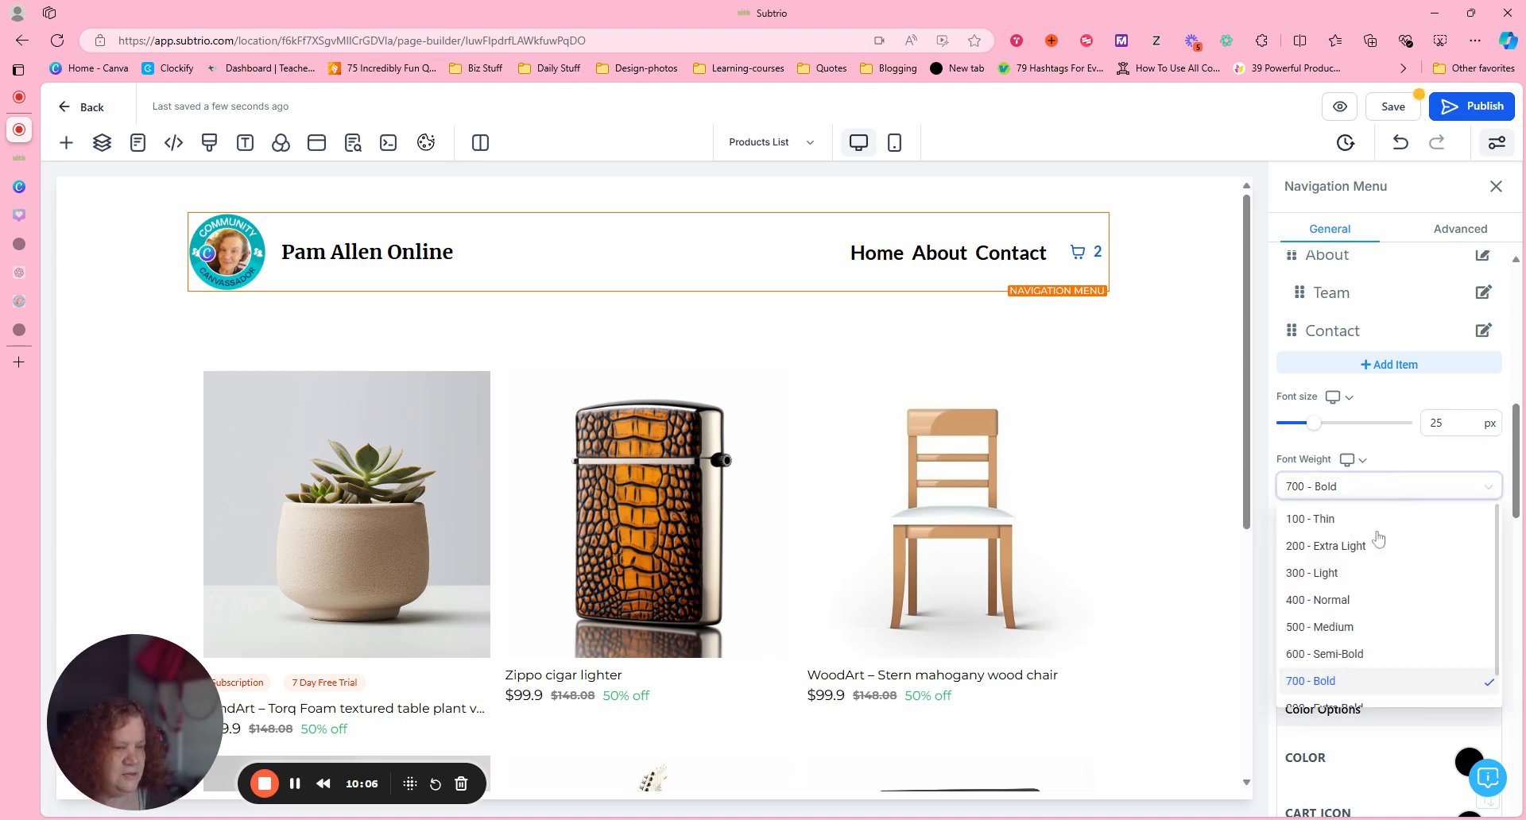
pyautogui.click(1374, 602)
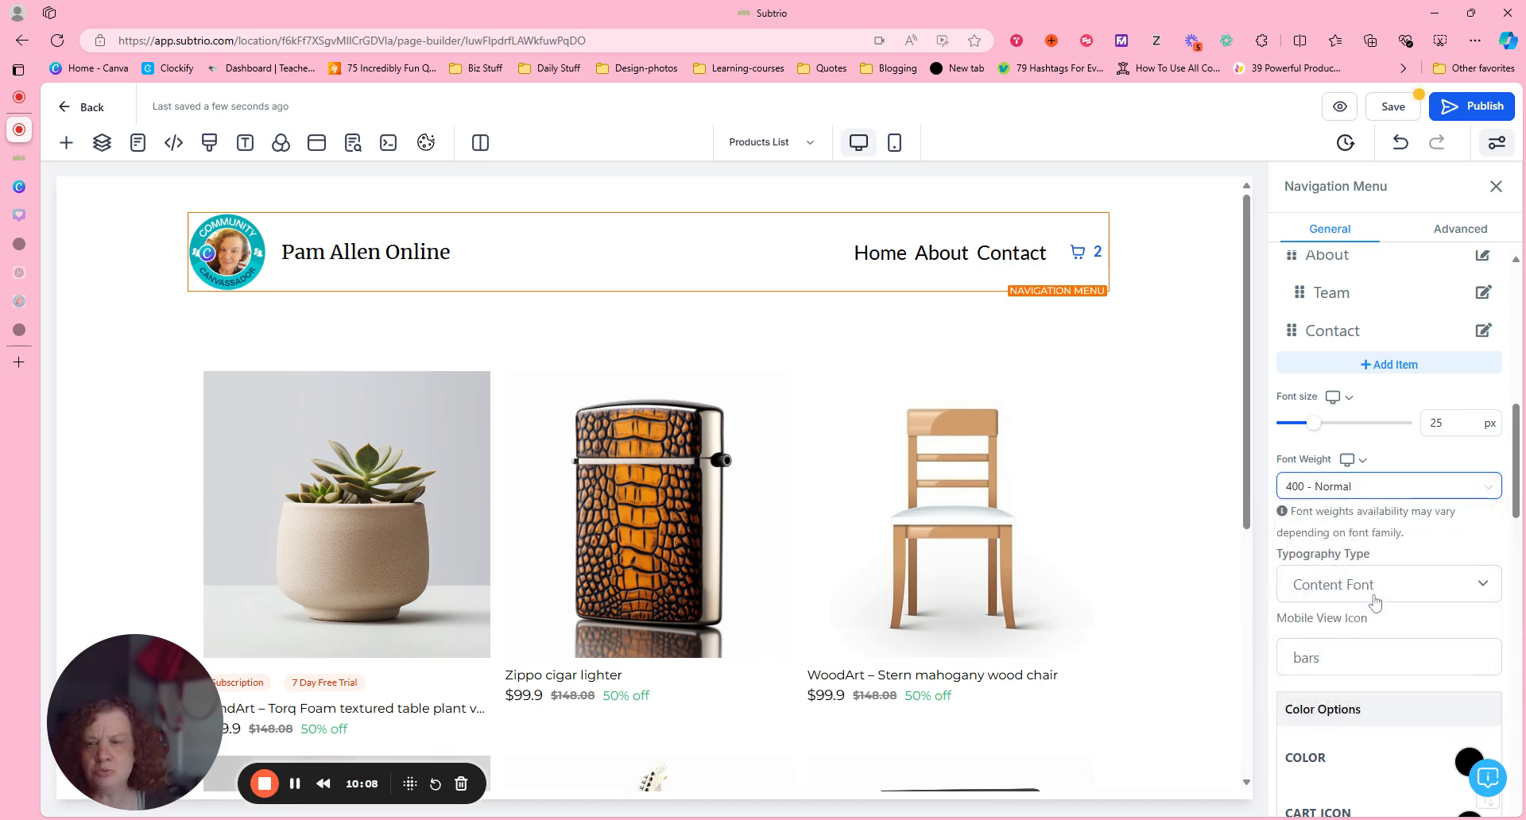
pyautogui.click(1478, 494)
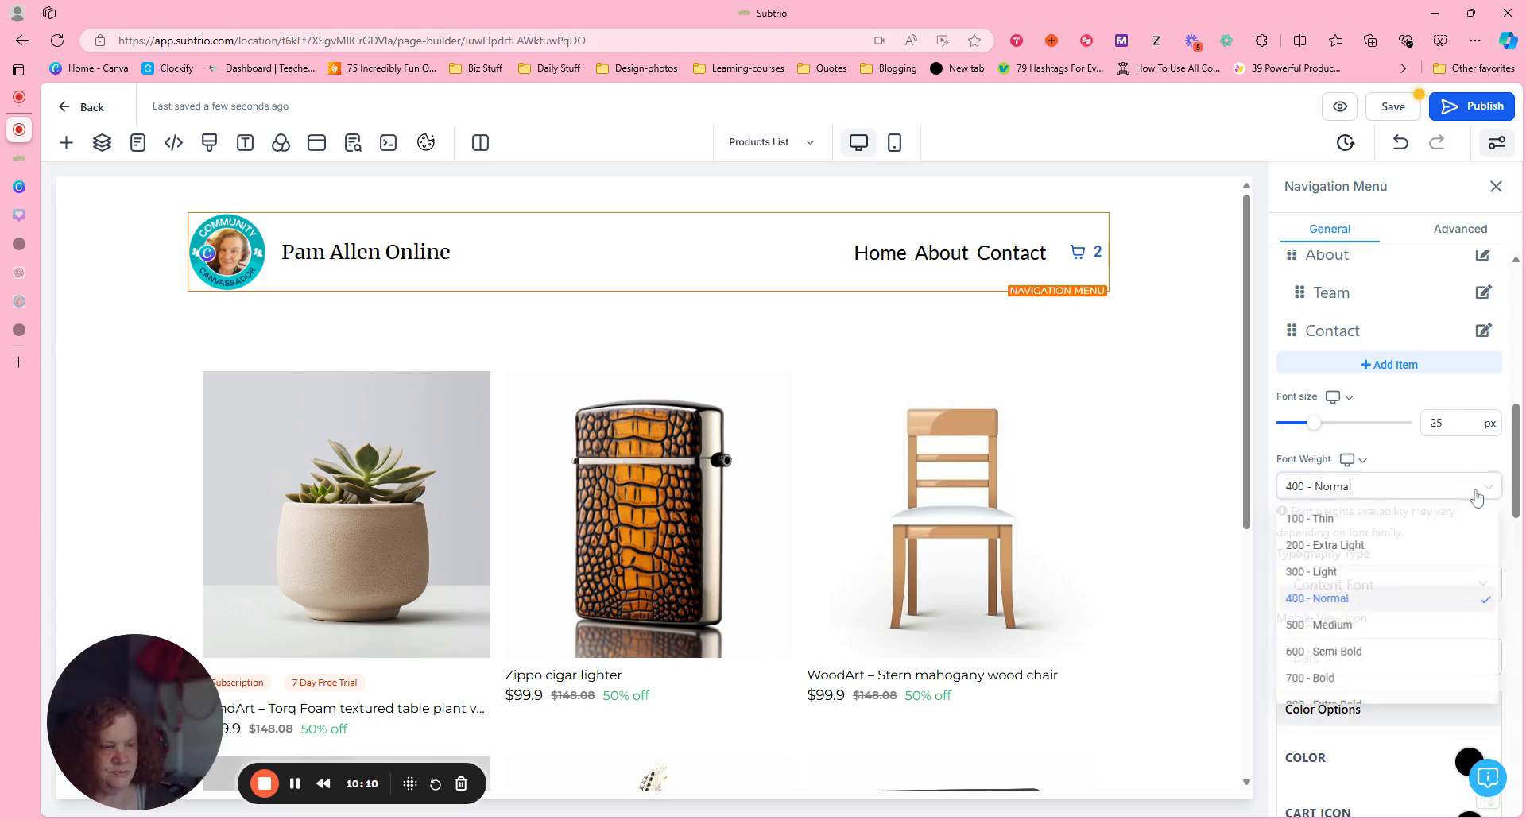
pyautogui.click(1395, 630)
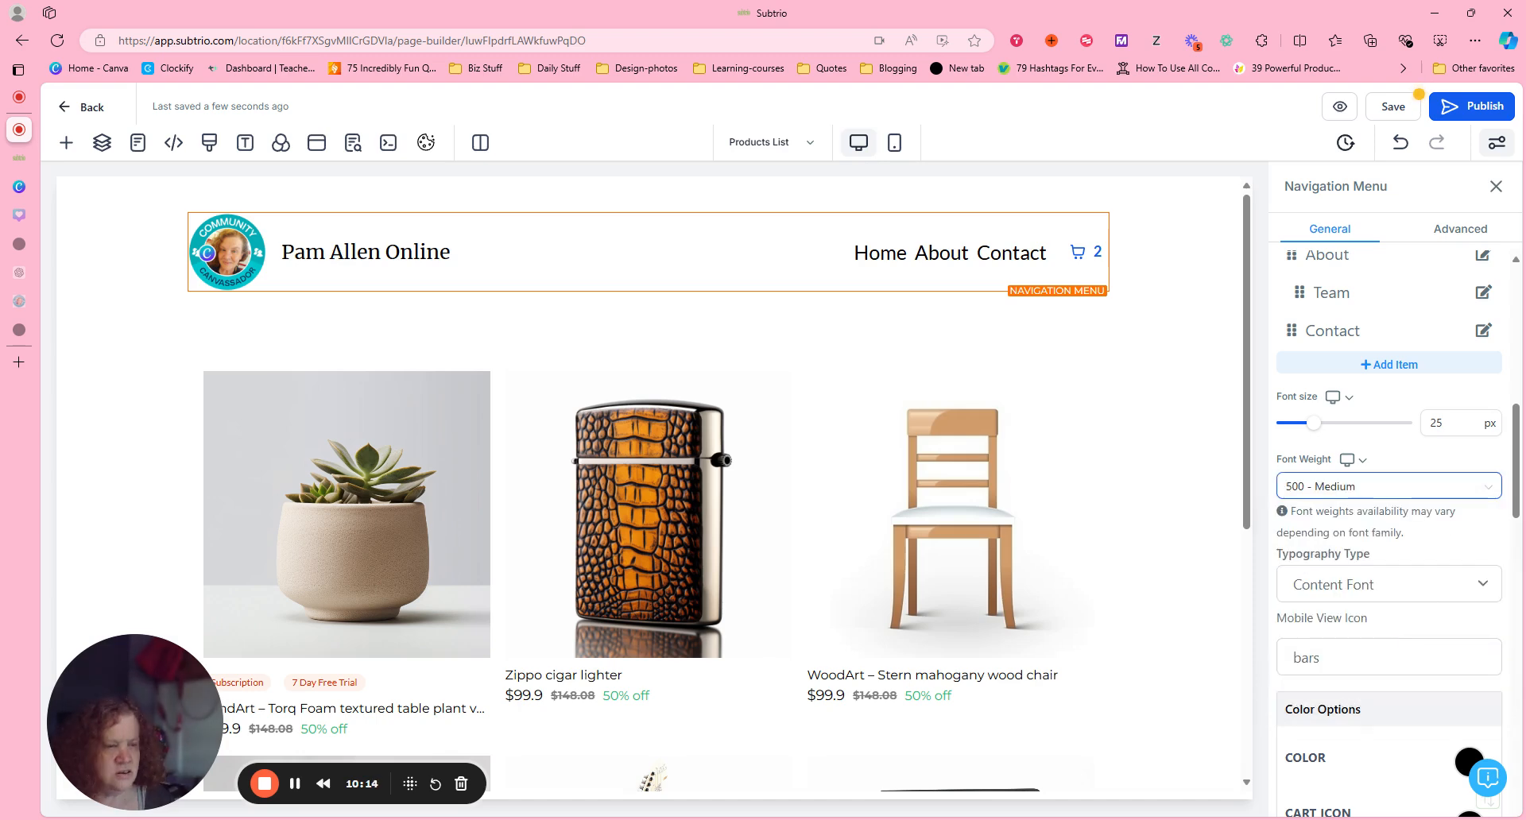
pyautogui.click(1438, 490)
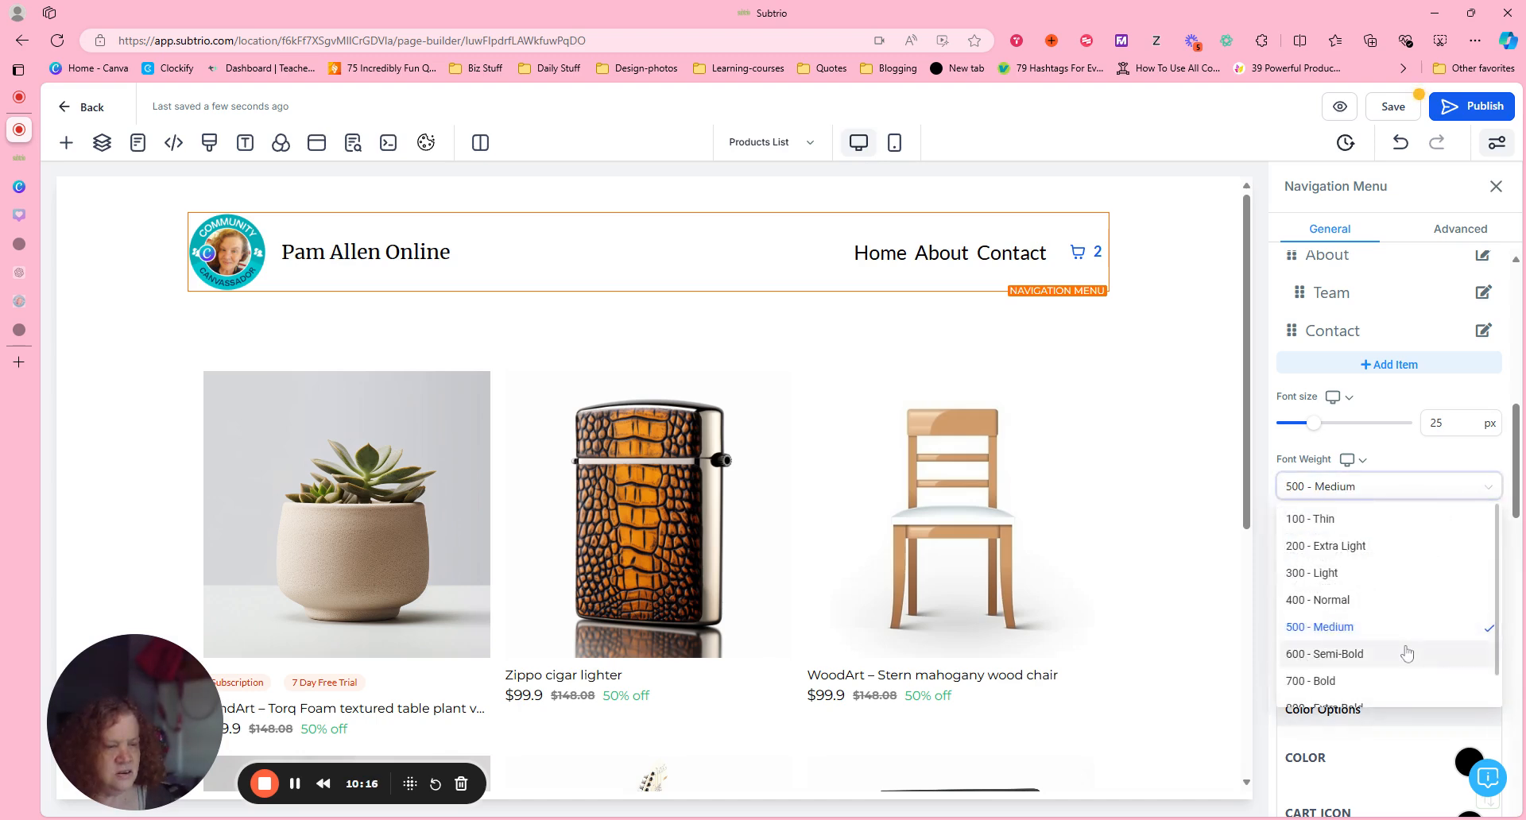
pyautogui.click(1407, 653)
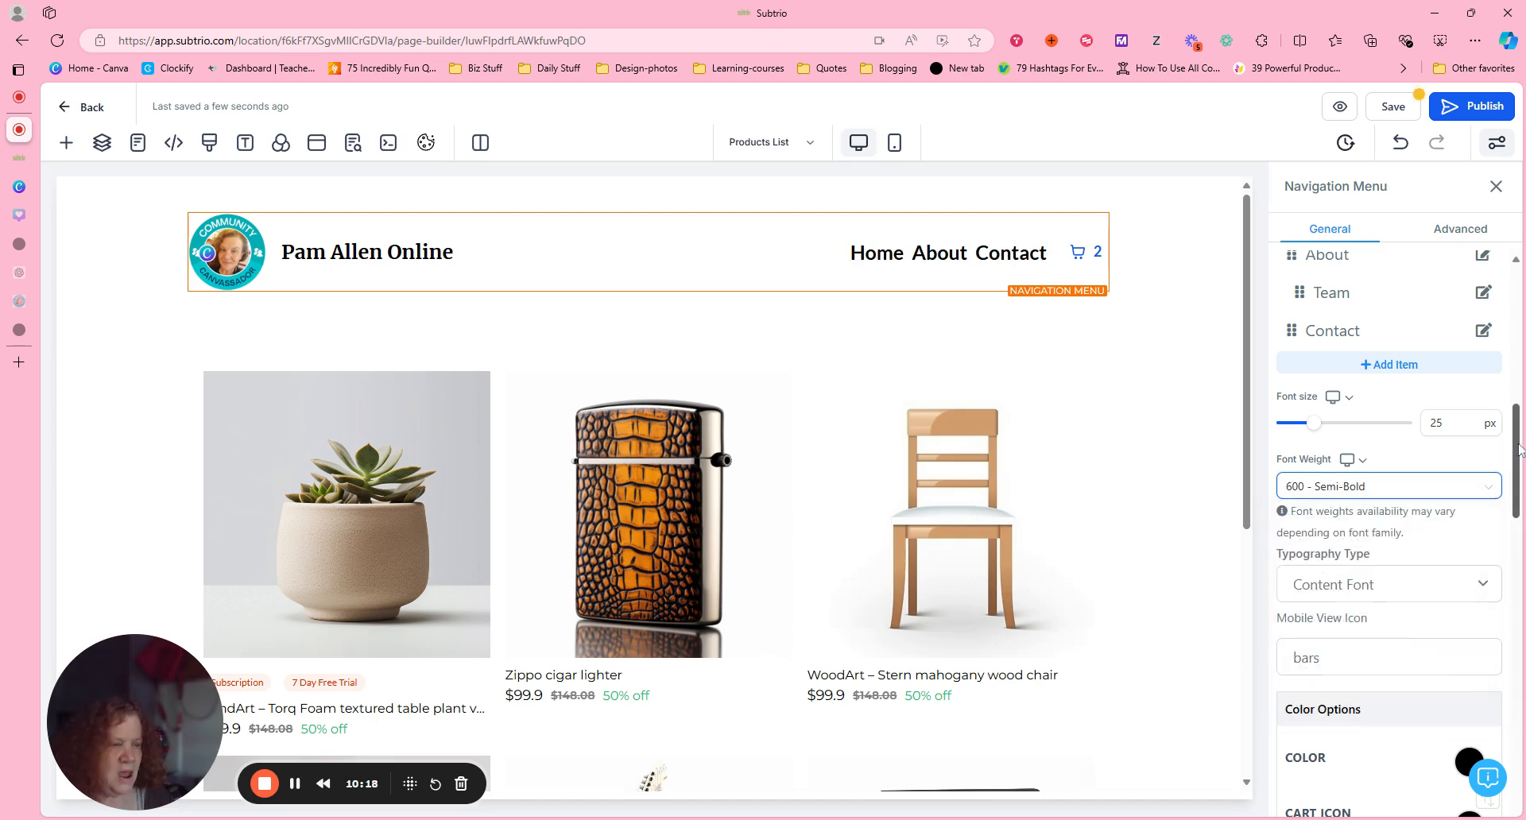
# Change the navigation menu's cart icon active color to the light turquoise swatch.
pyautogui.moveTo(1519, 449); pyautogui.dragTo(1520, 493)
pyautogui.scroll(-2, 1519, 493)
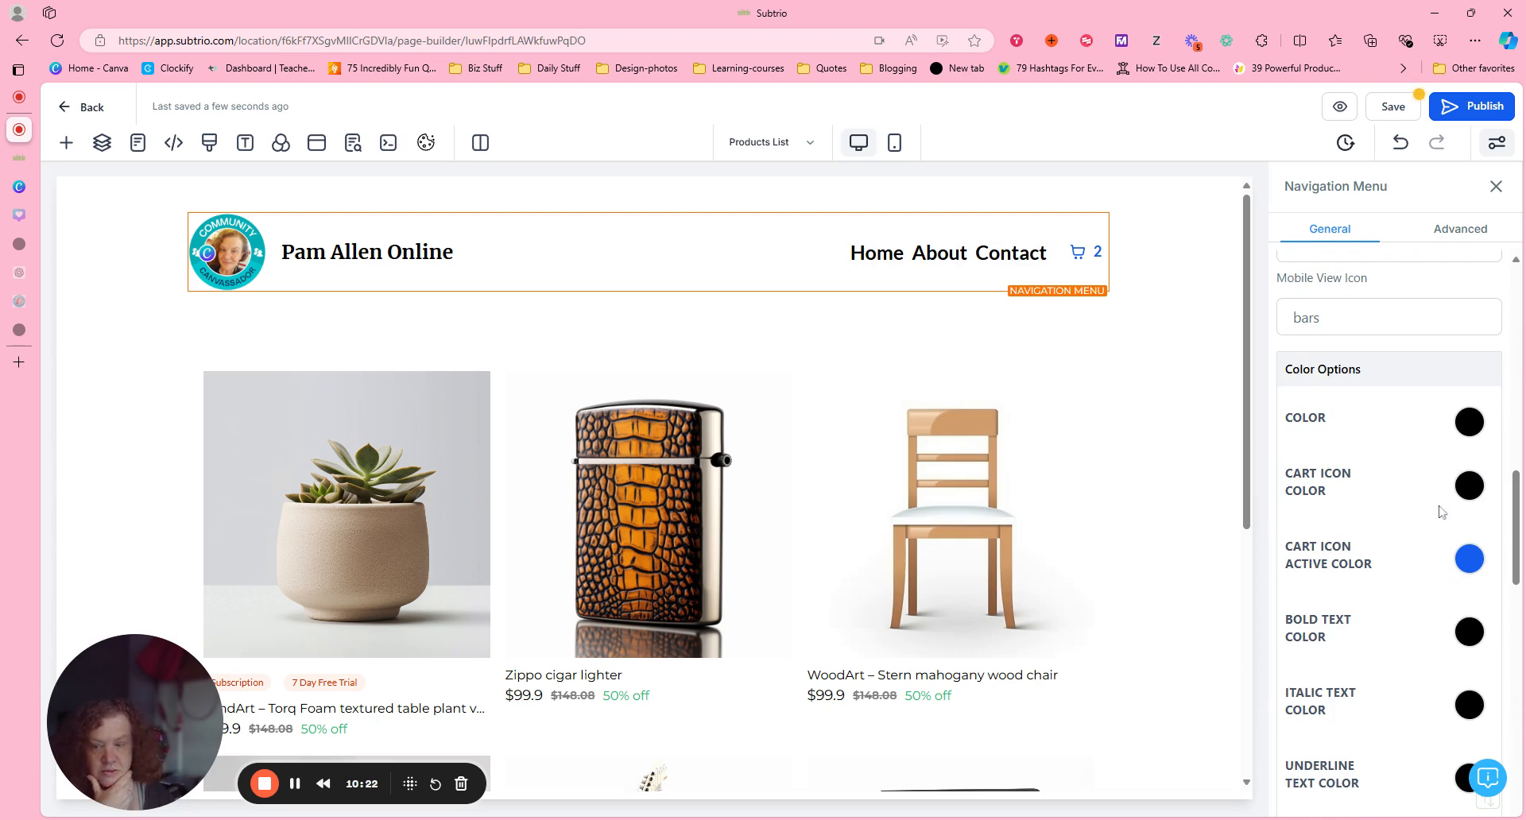
pyautogui.moveTo(1517, 489)
pyautogui.mouseDown()
pyautogui.moveTo(1519, 656)
pyautogui.moveTo(1519, 517)
pyautogui.mouseUp()
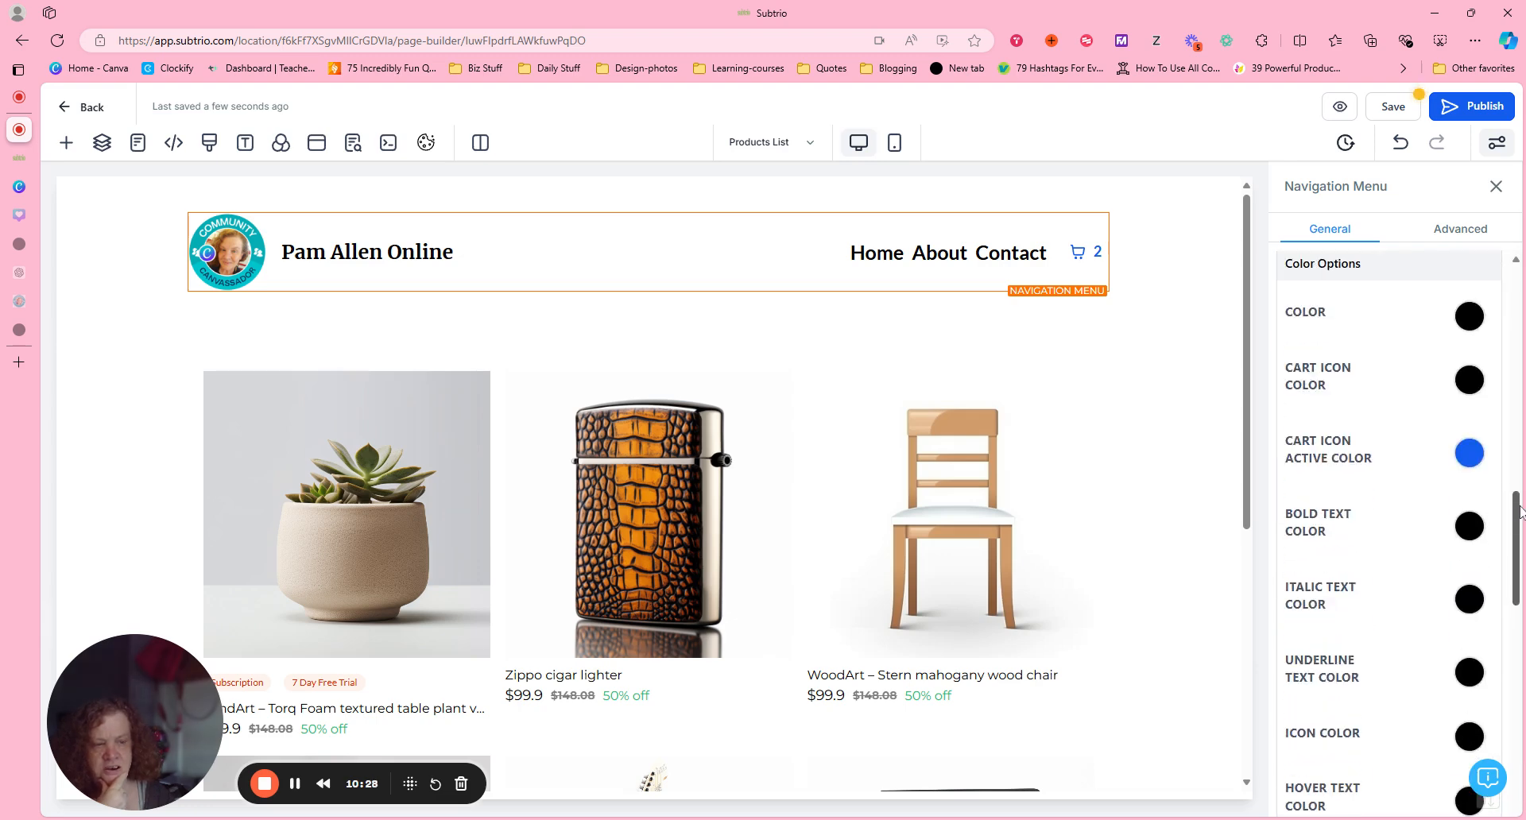
pyautogui.click(1467, 459)
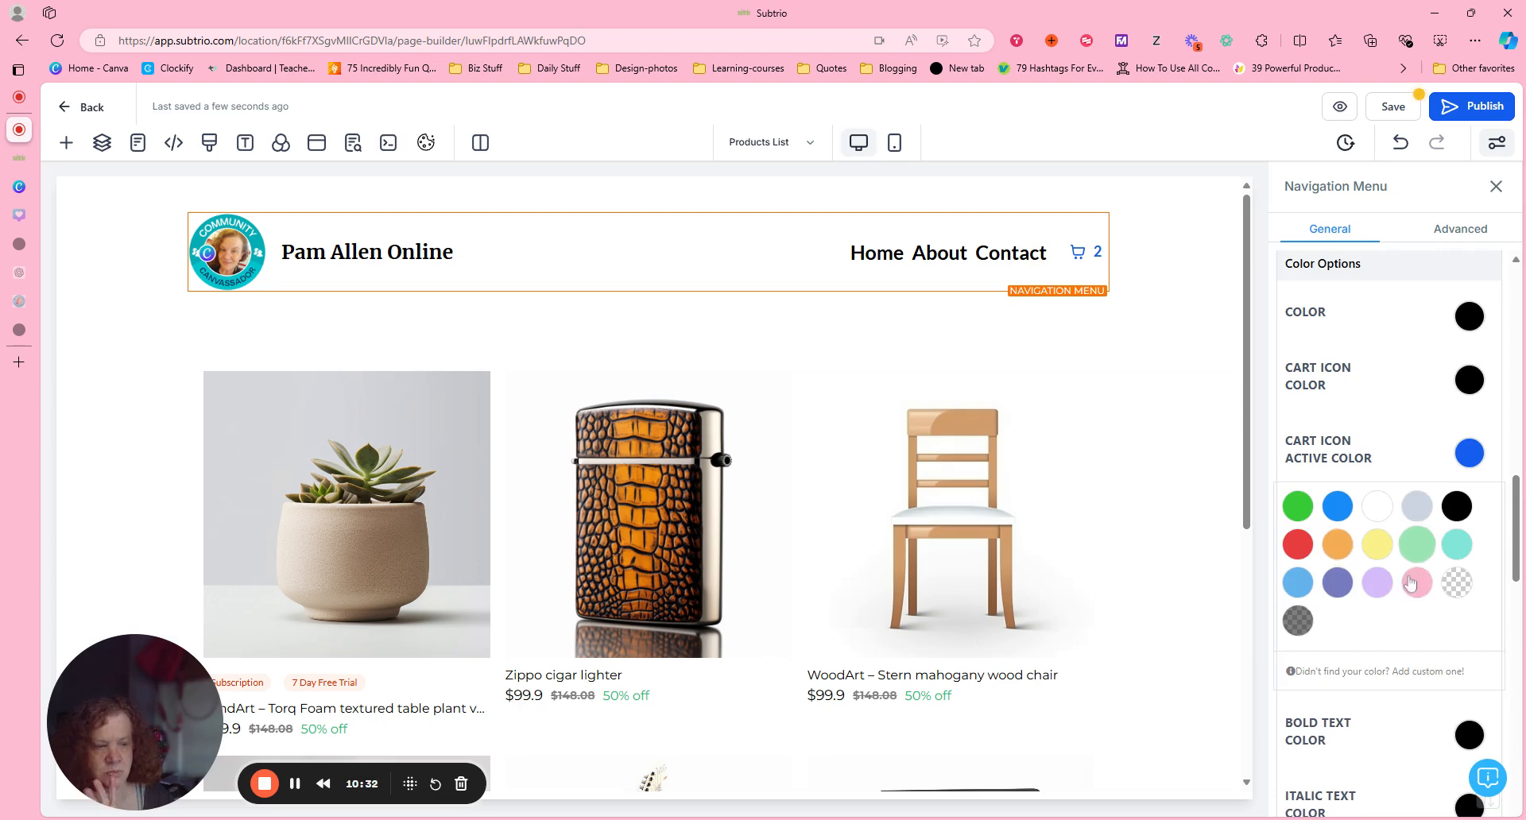
pyautogui.click(1451, 548)
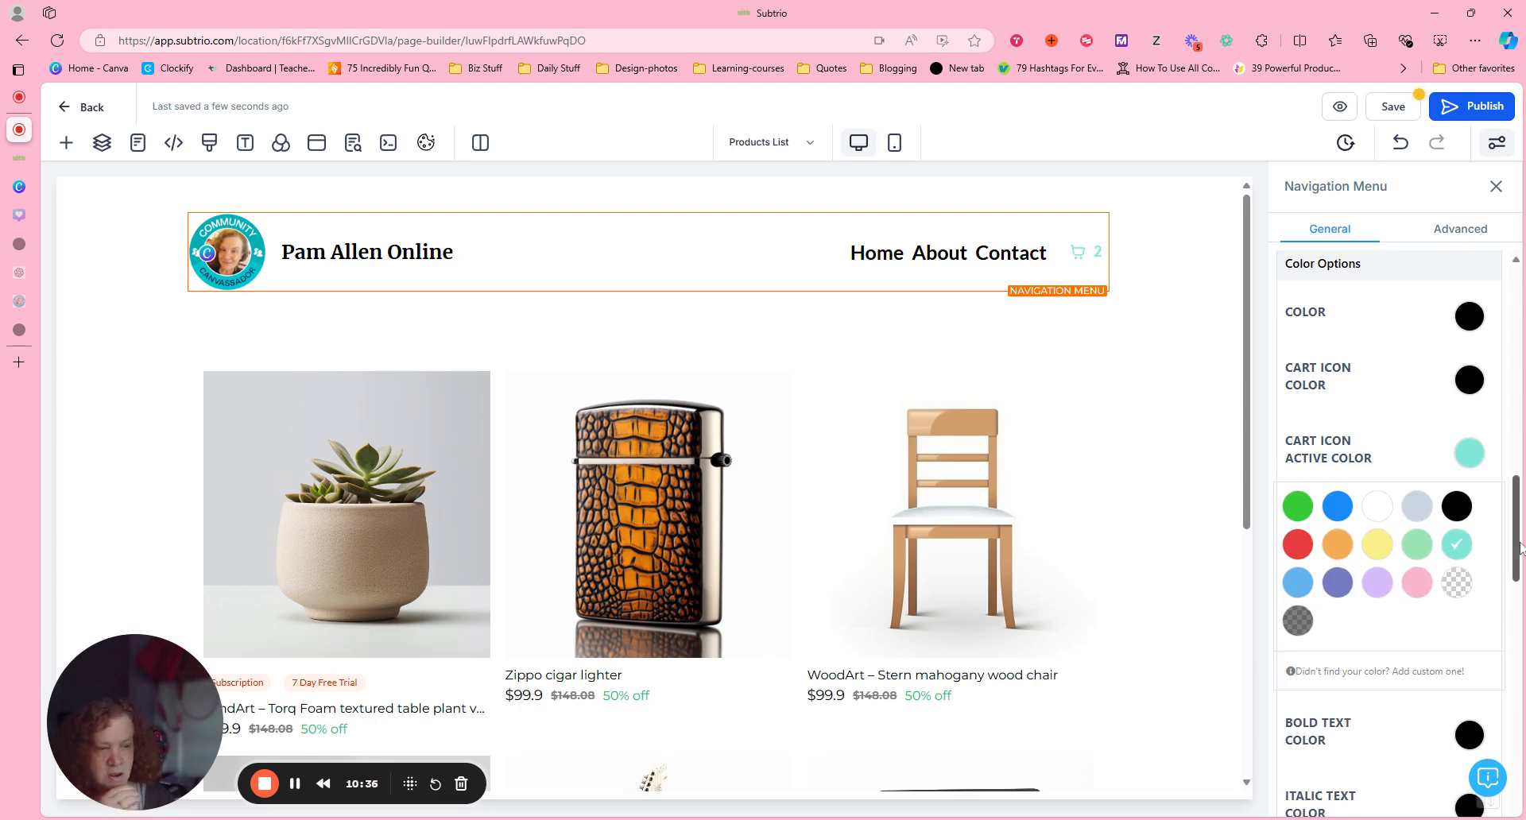
pyautogui.moveTo(1518, 571); pyautogui.dragTo(1514, 712)
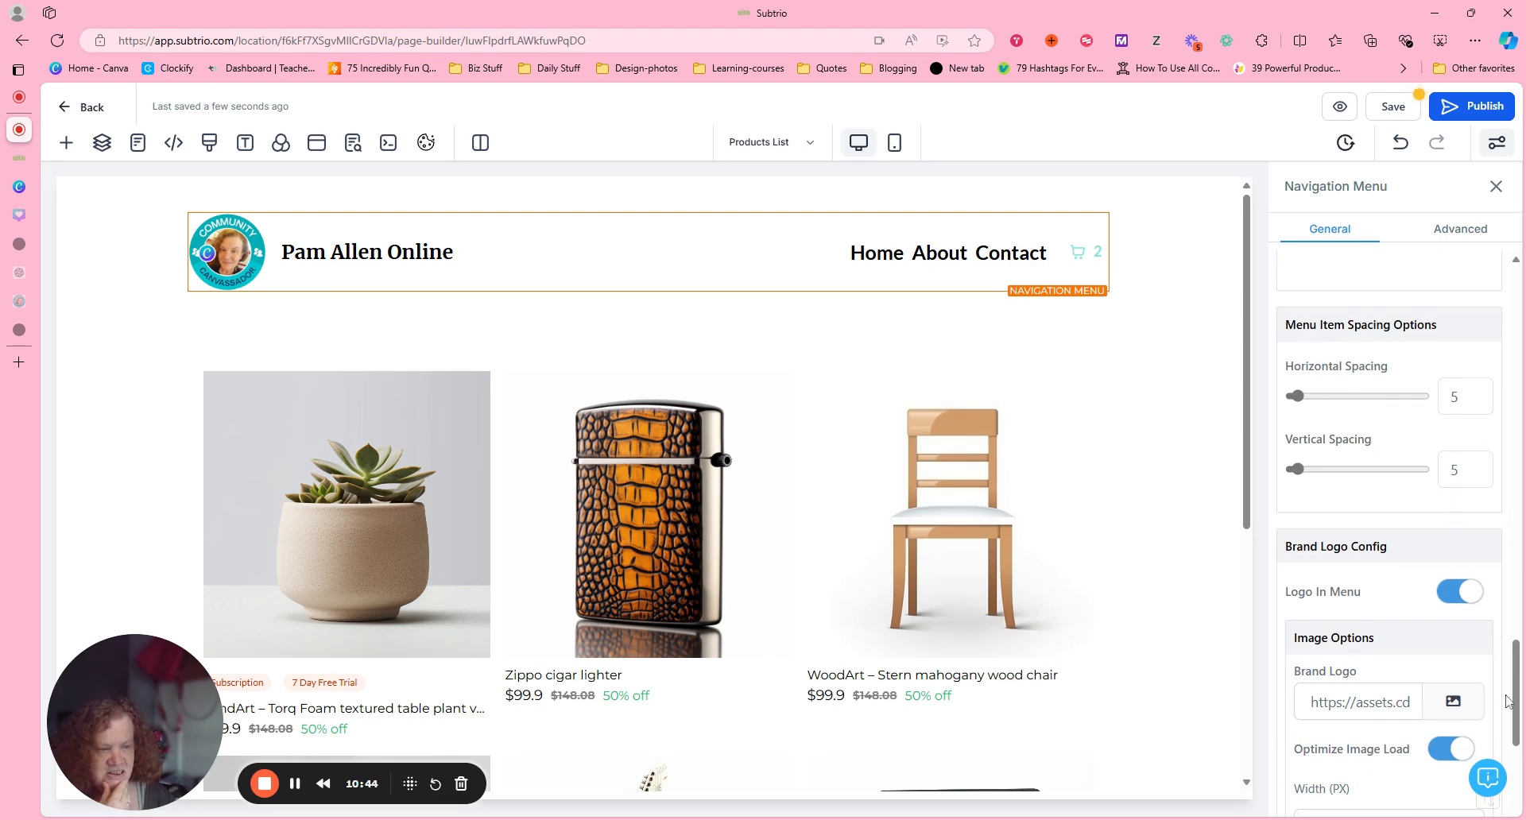
pyautogui.scroll(-5, 1519, 694)
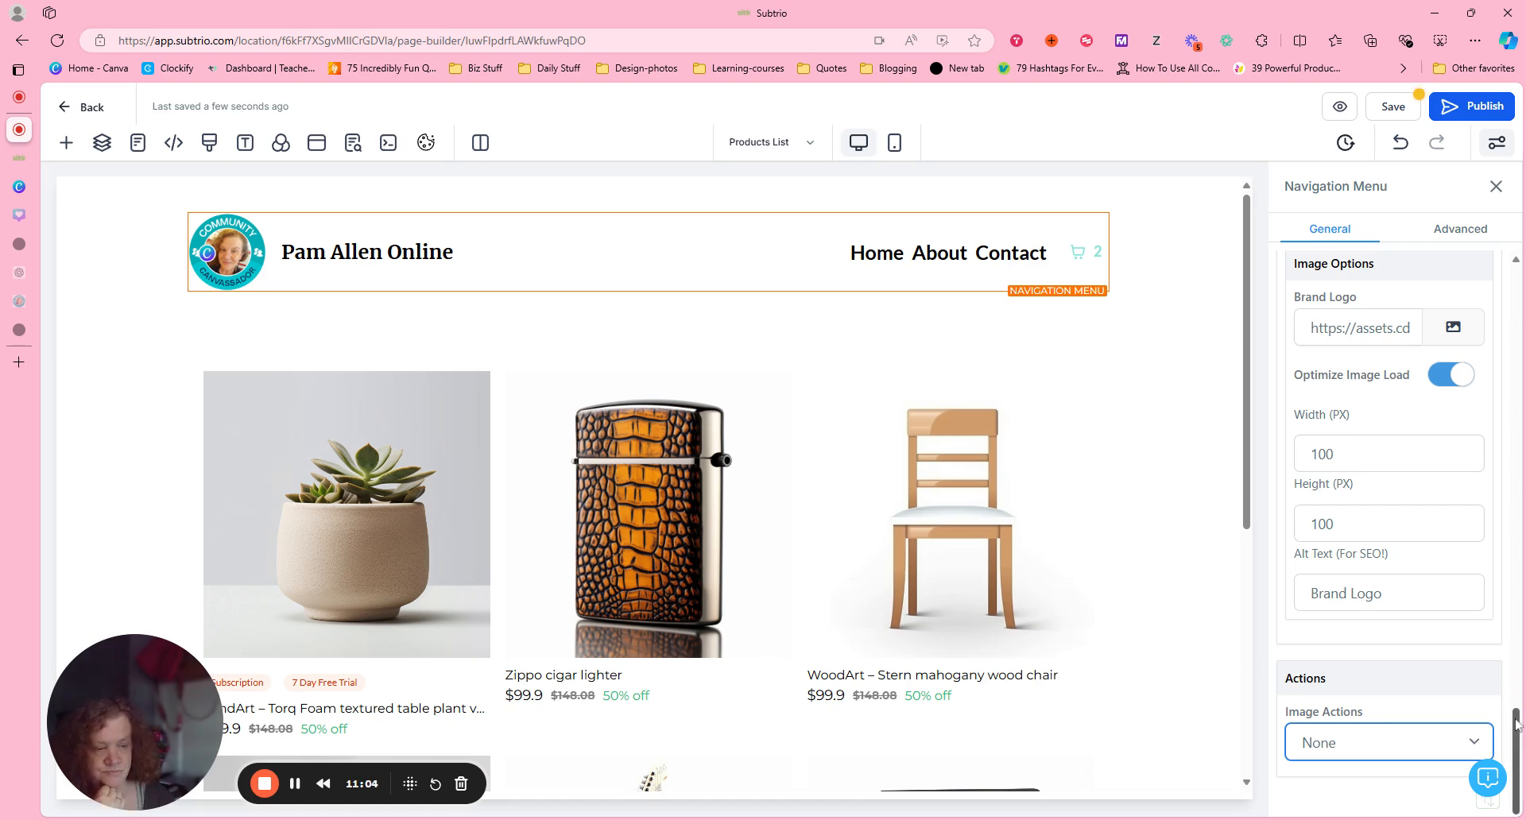
pyautogui.scroll(15, 1516, 725)
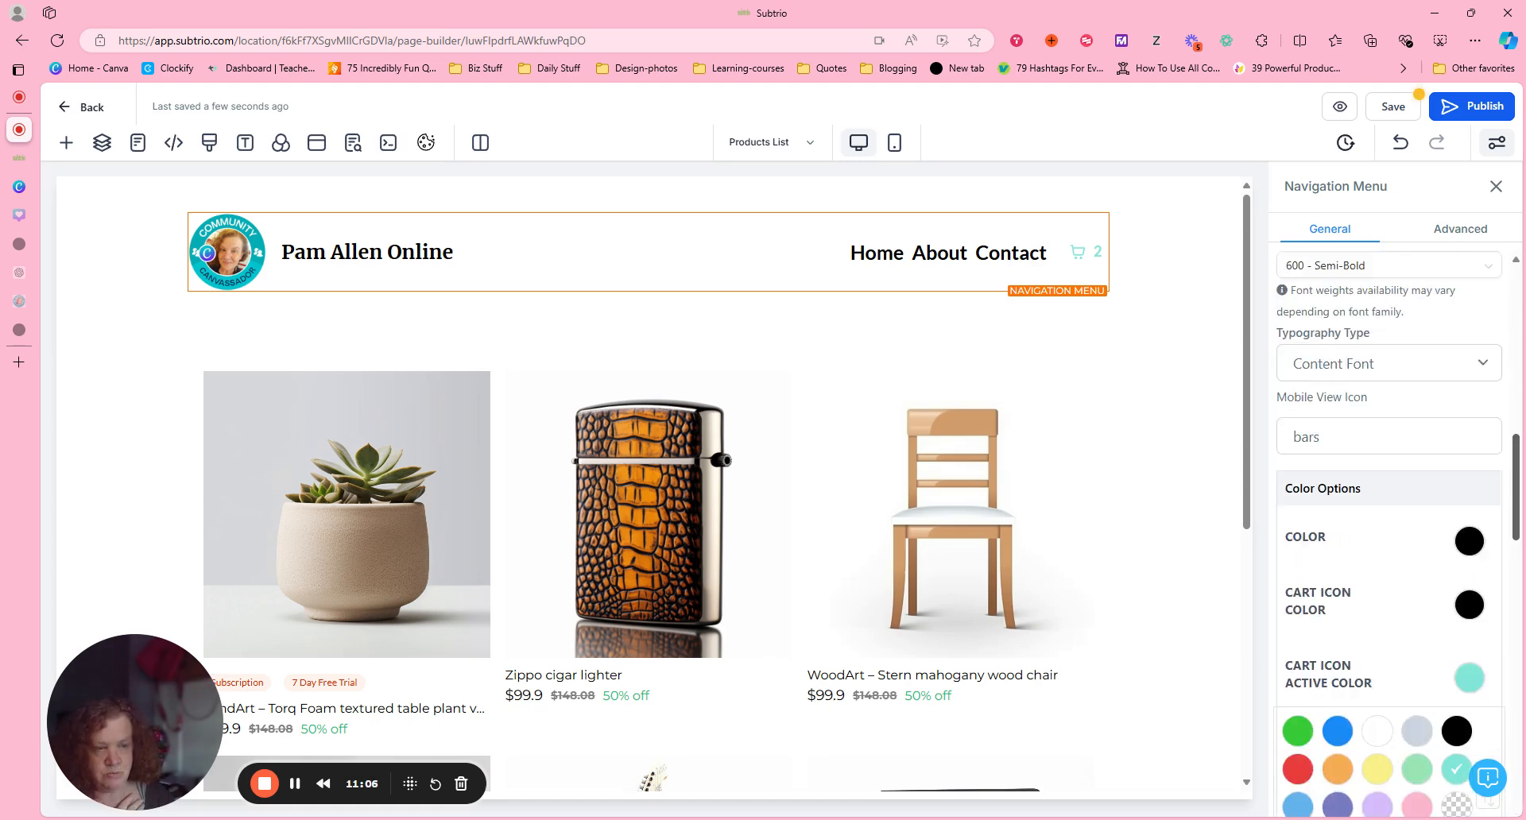
pyautogui.scroll(2, 1397, 537)
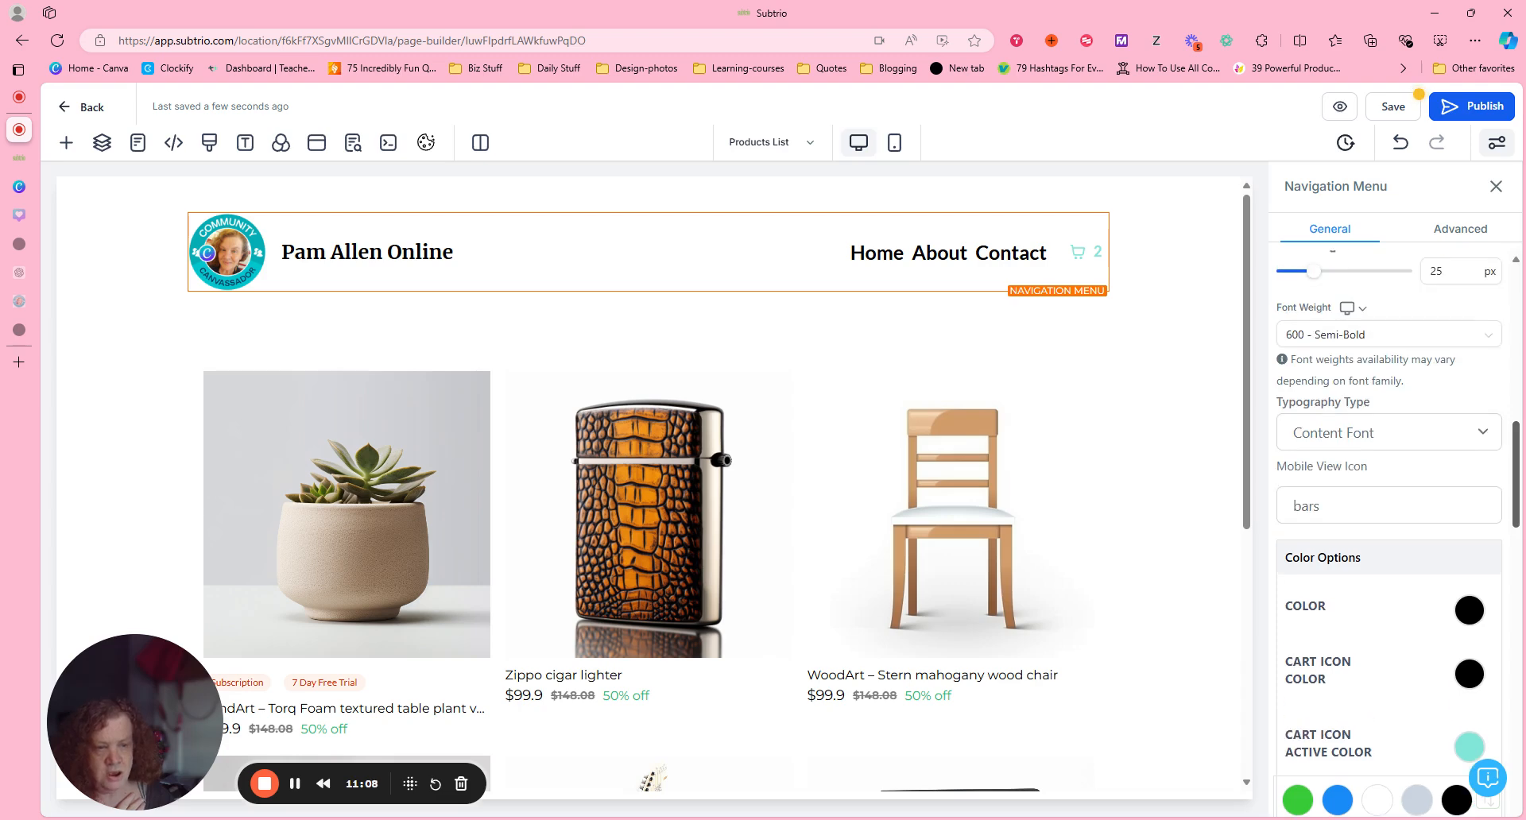
pyautogui.scroll(3, 1397, 537)
pyautogui.scroll(8, 1397, 538)
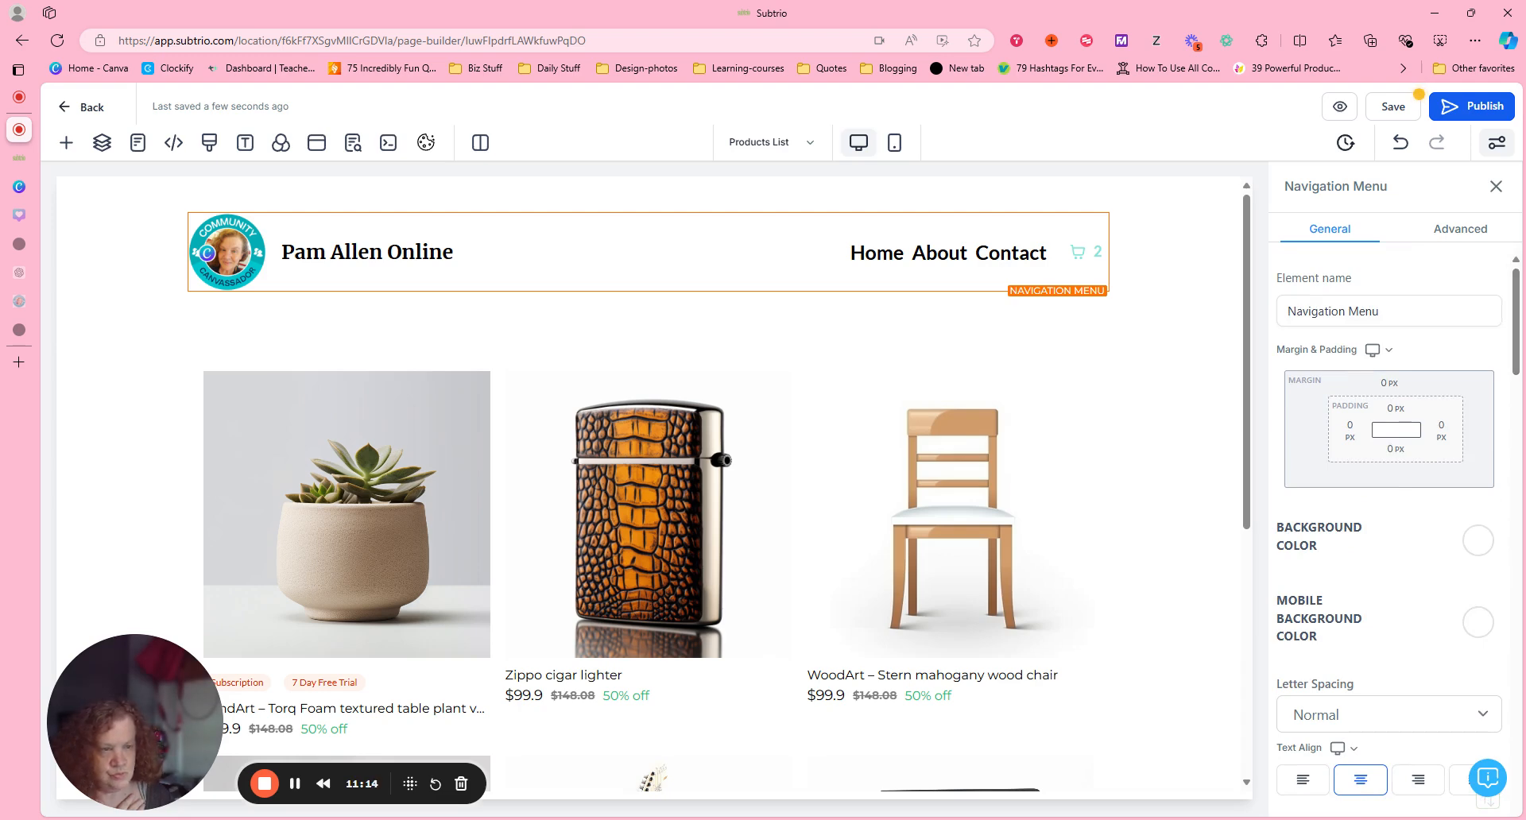
# Try the Uppercase text transform on the navigation menu, and settle on Capitalize.
pyautogui.click(1461, 230)
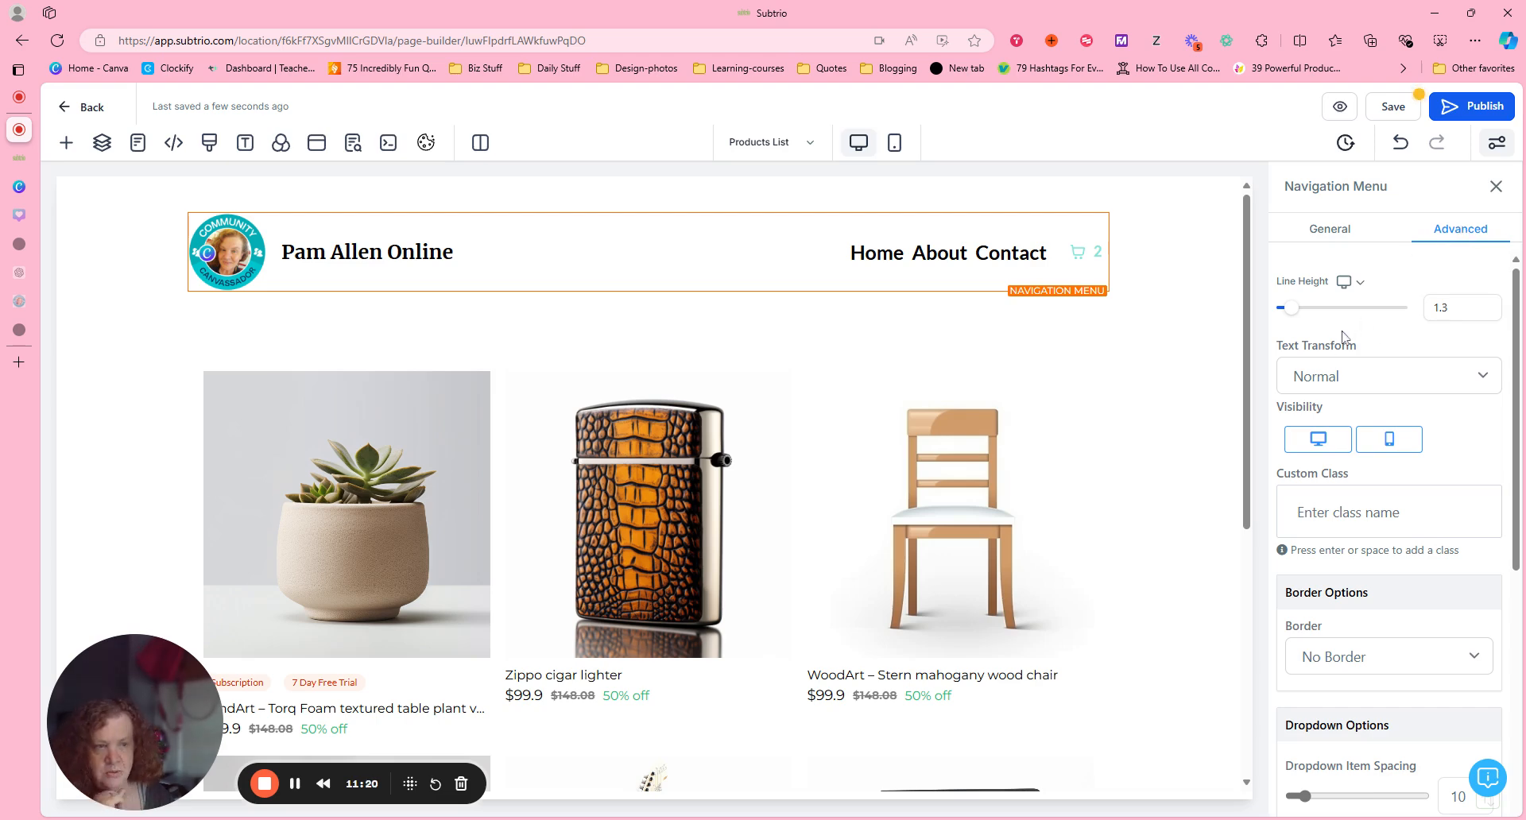
pyautogui.click(1487, 384)
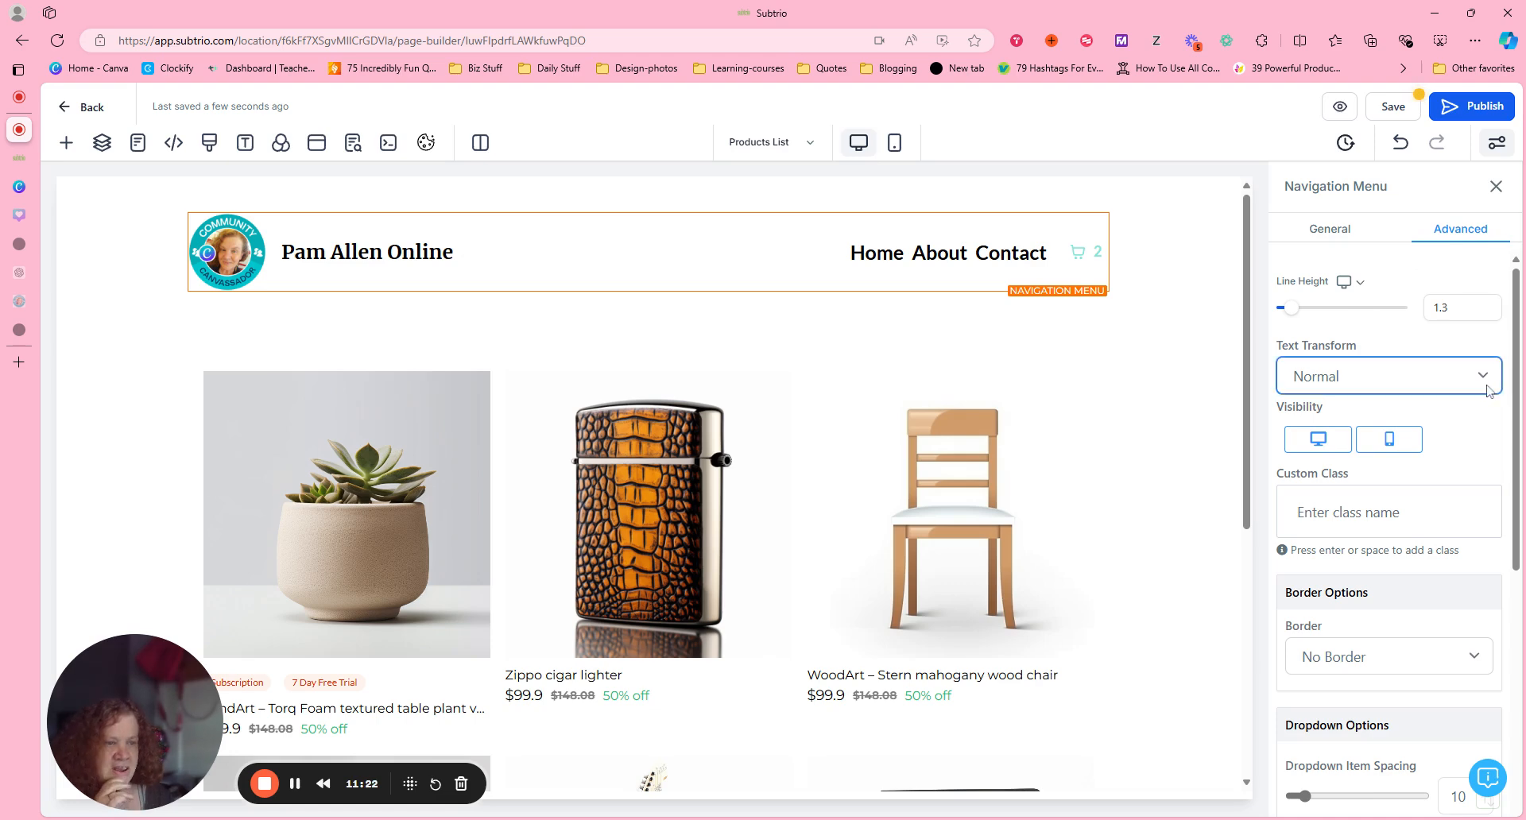
pyautogui.click(1459, 435)
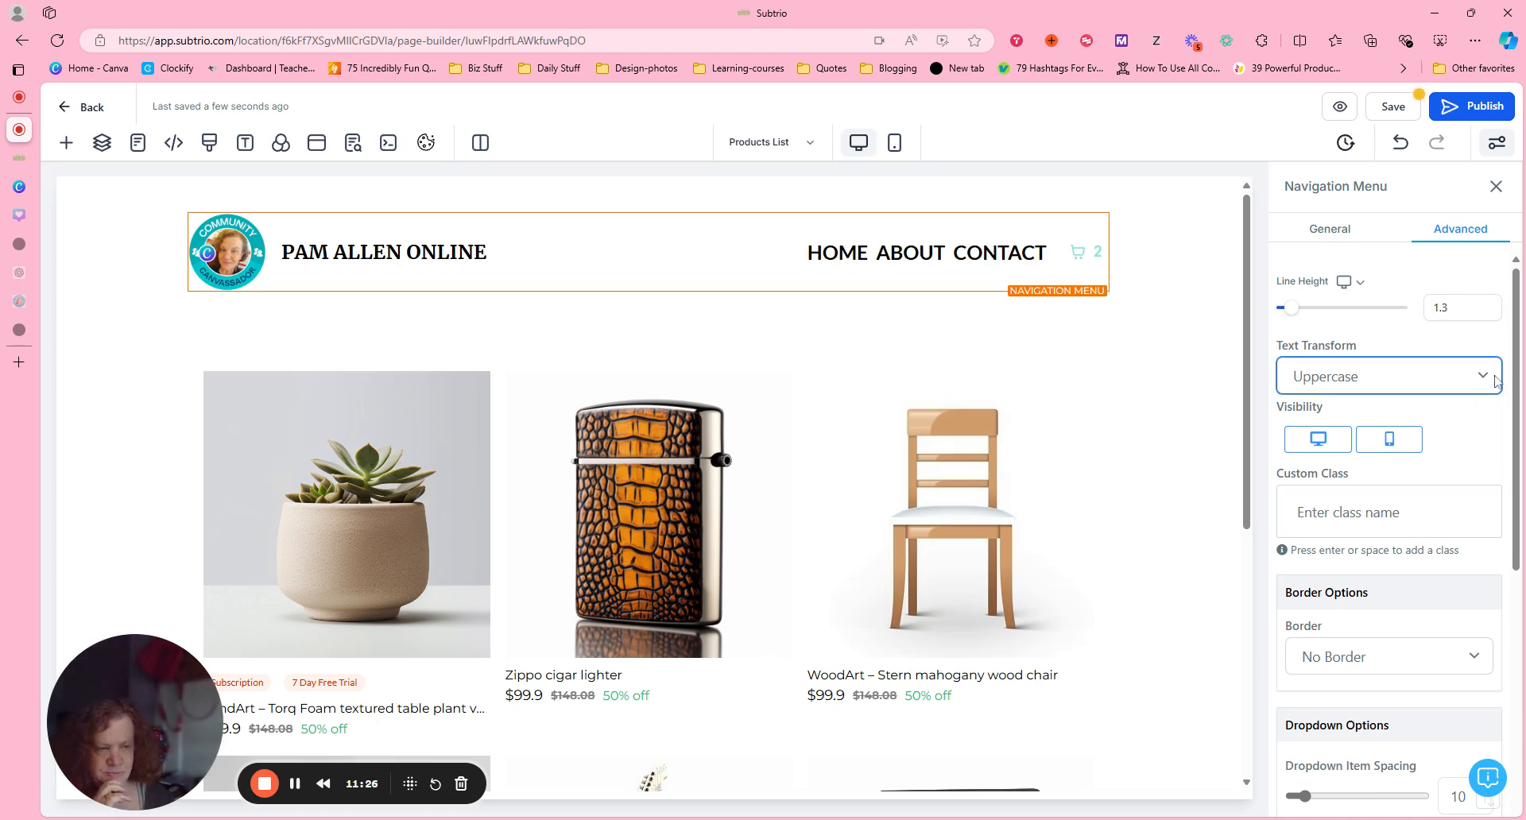
pyautogui.click(1476, 464)
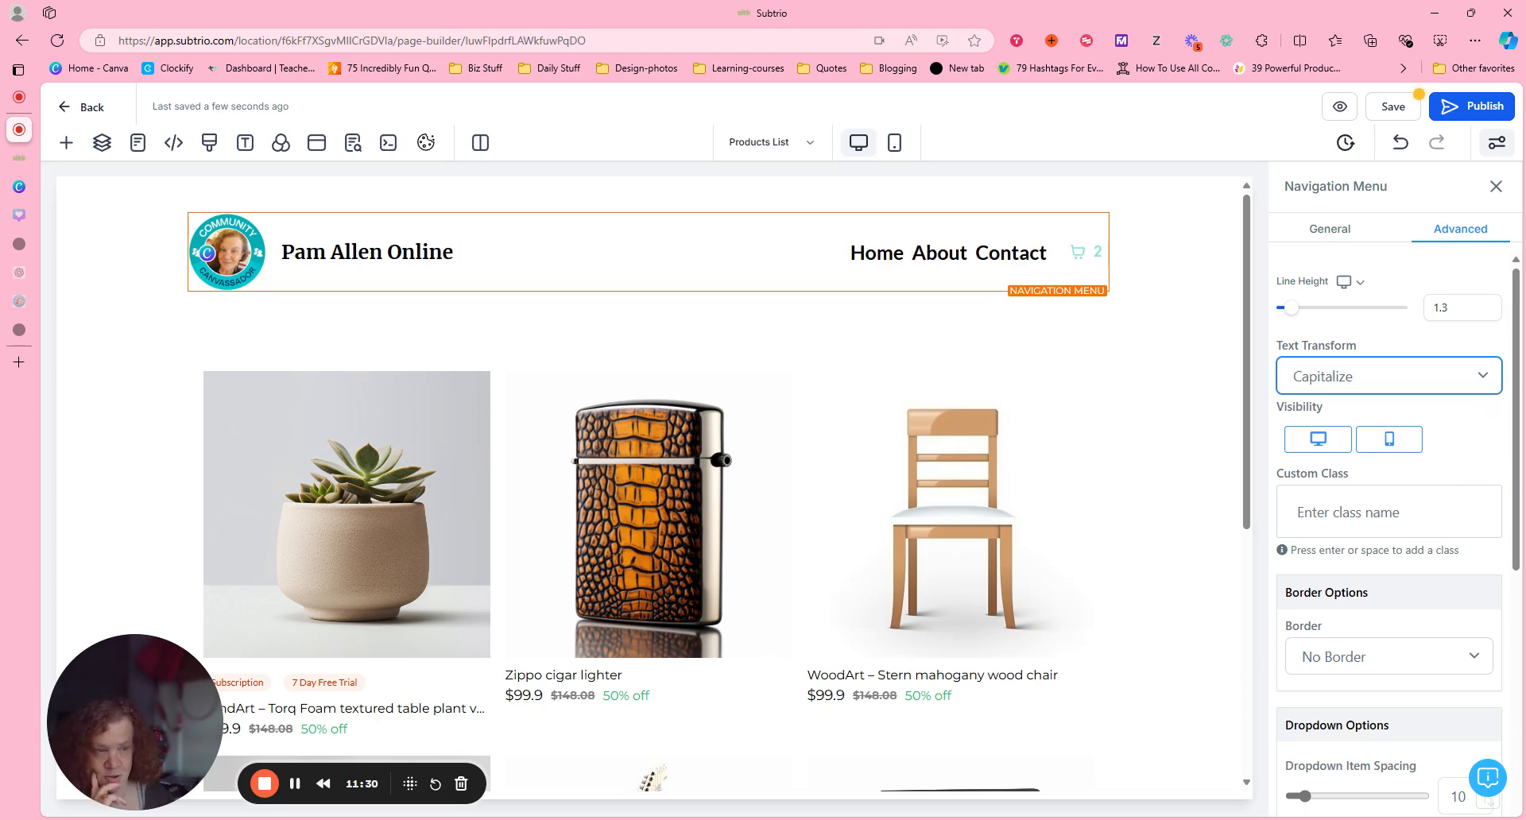
pyautogui.moveTo(1524, 458); pyautogui.dragTo(1518, 481)
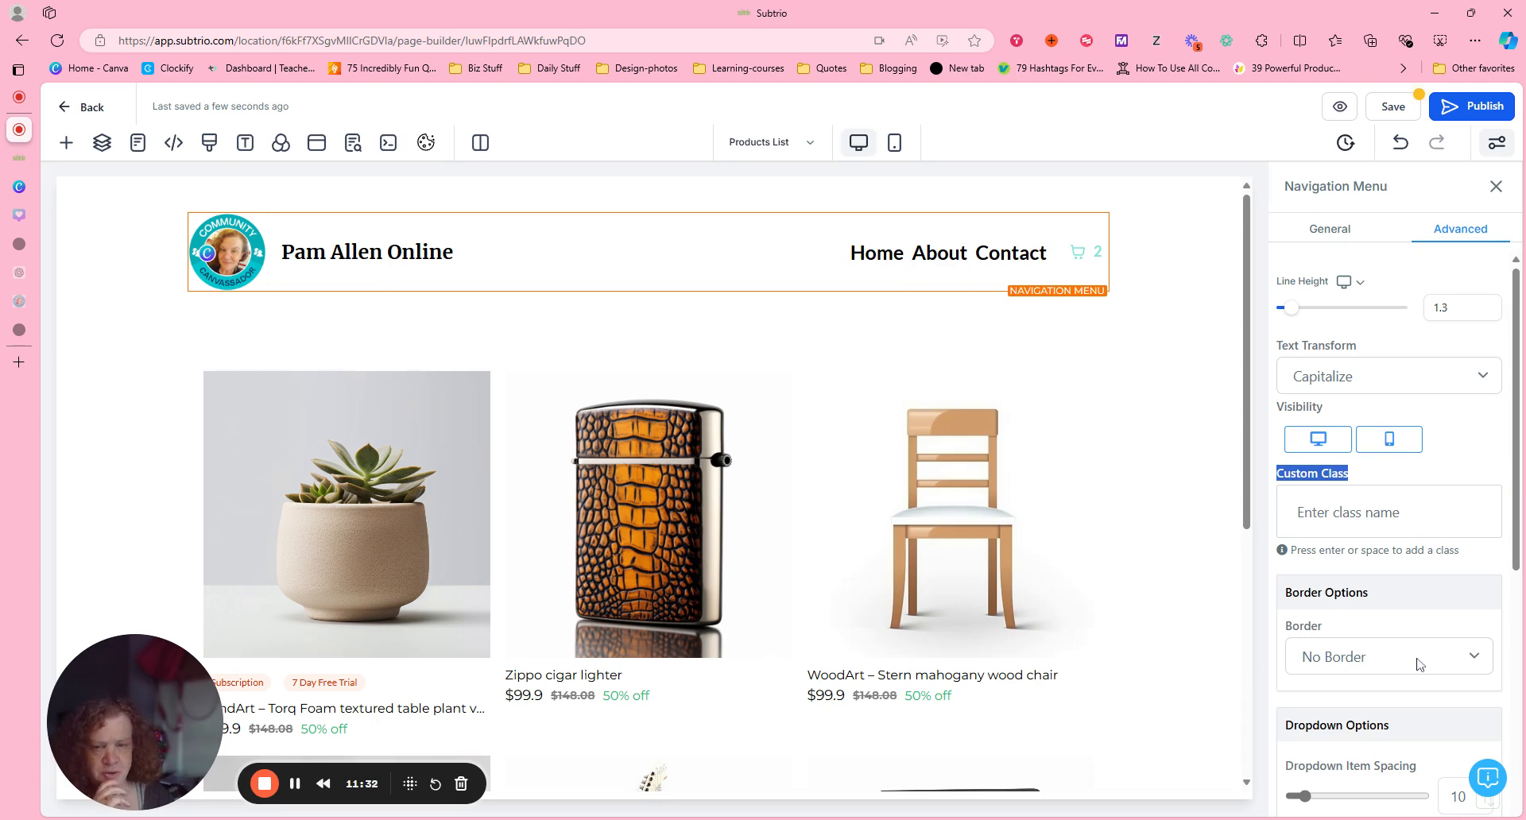
pyautogui.scroll(-3, 1494, 648)
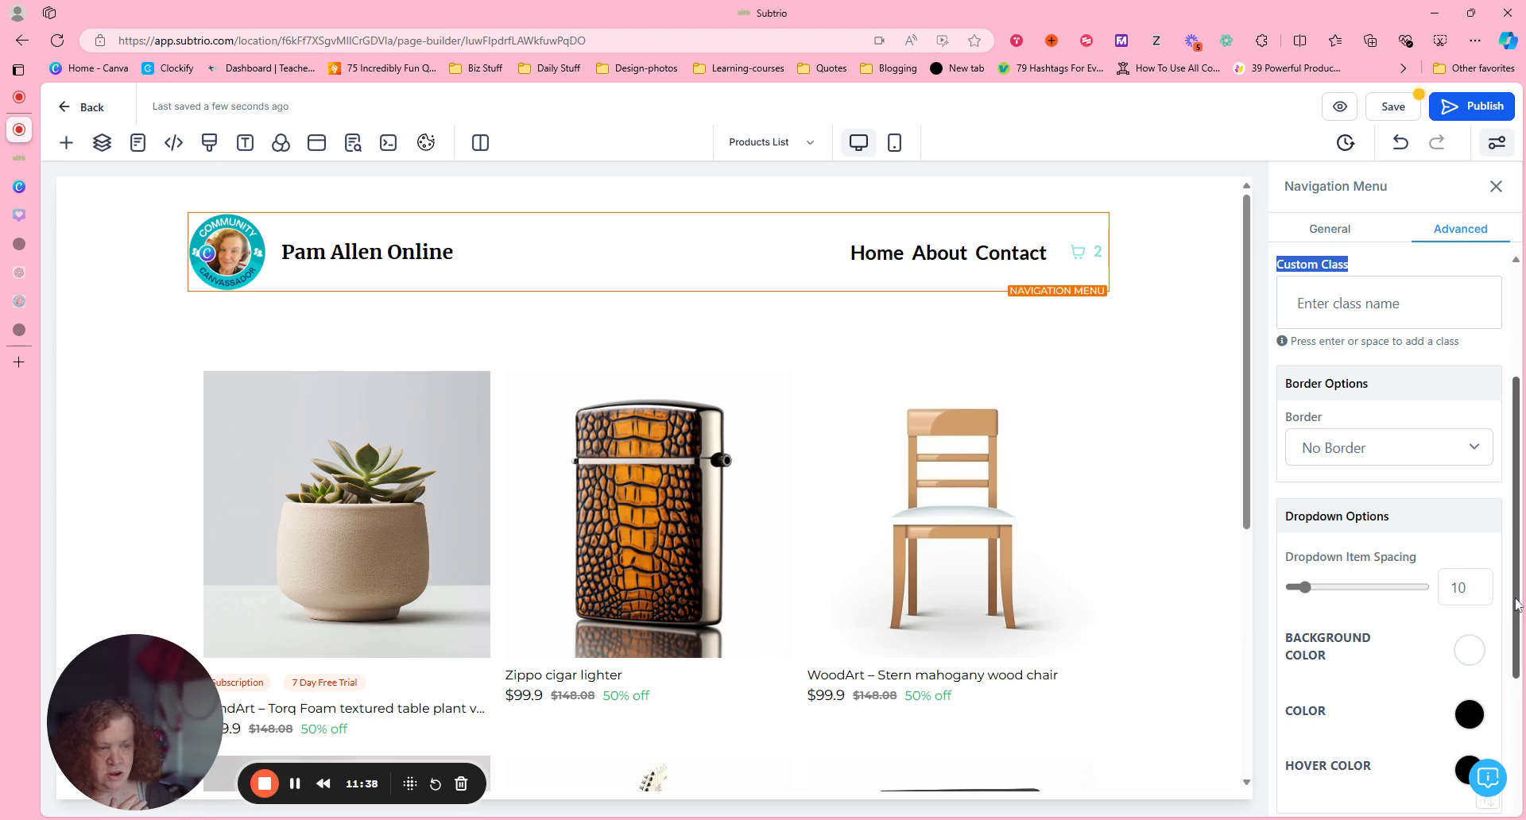
pyautogui.scroll(-2, 1518, 676)
pyautogui.scroll(-2, 1451, 741)
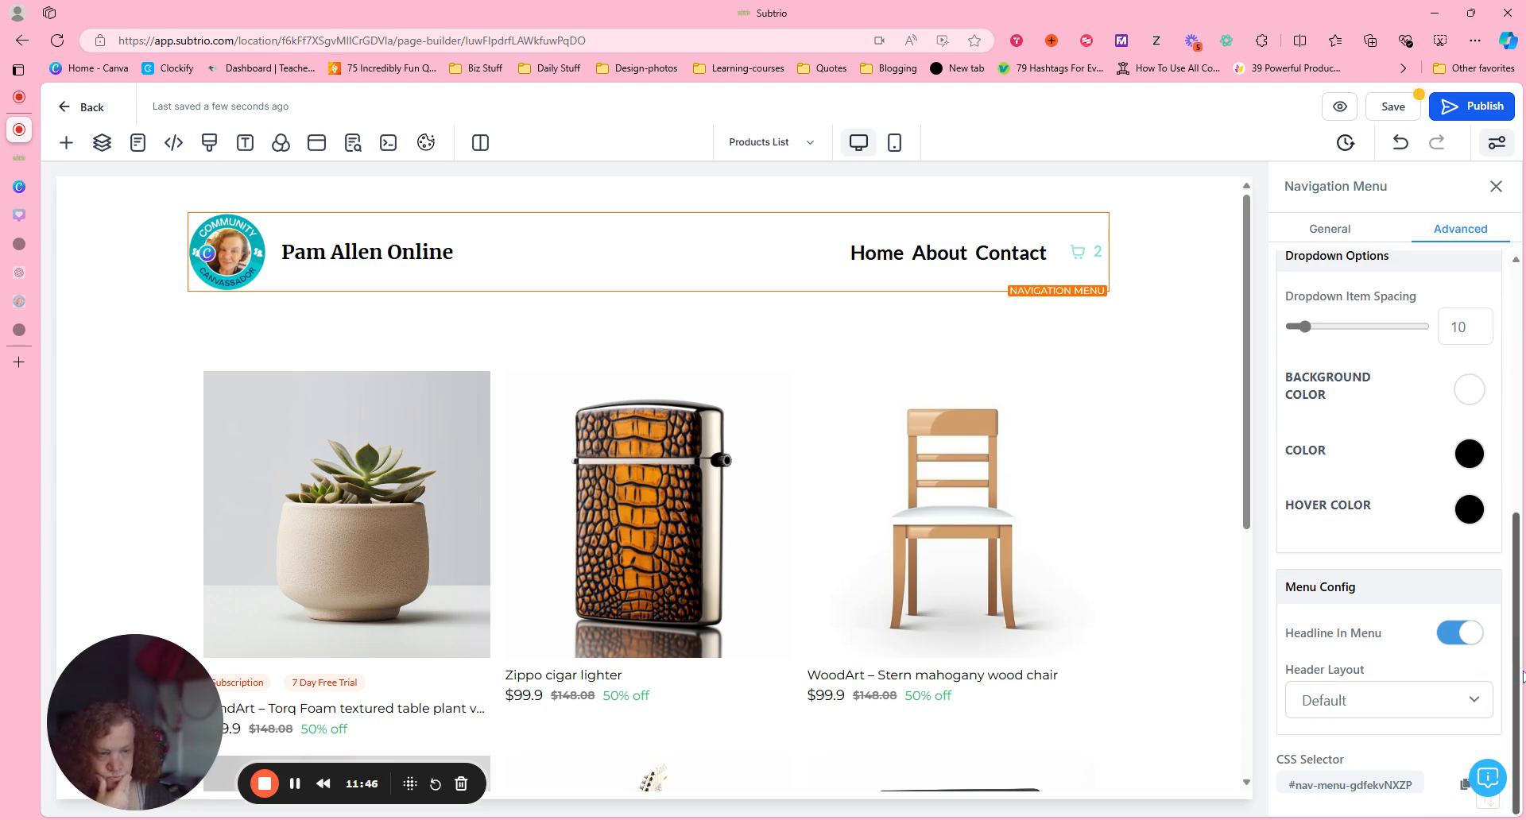
pyautogui.scroll(10, 1391, 532)
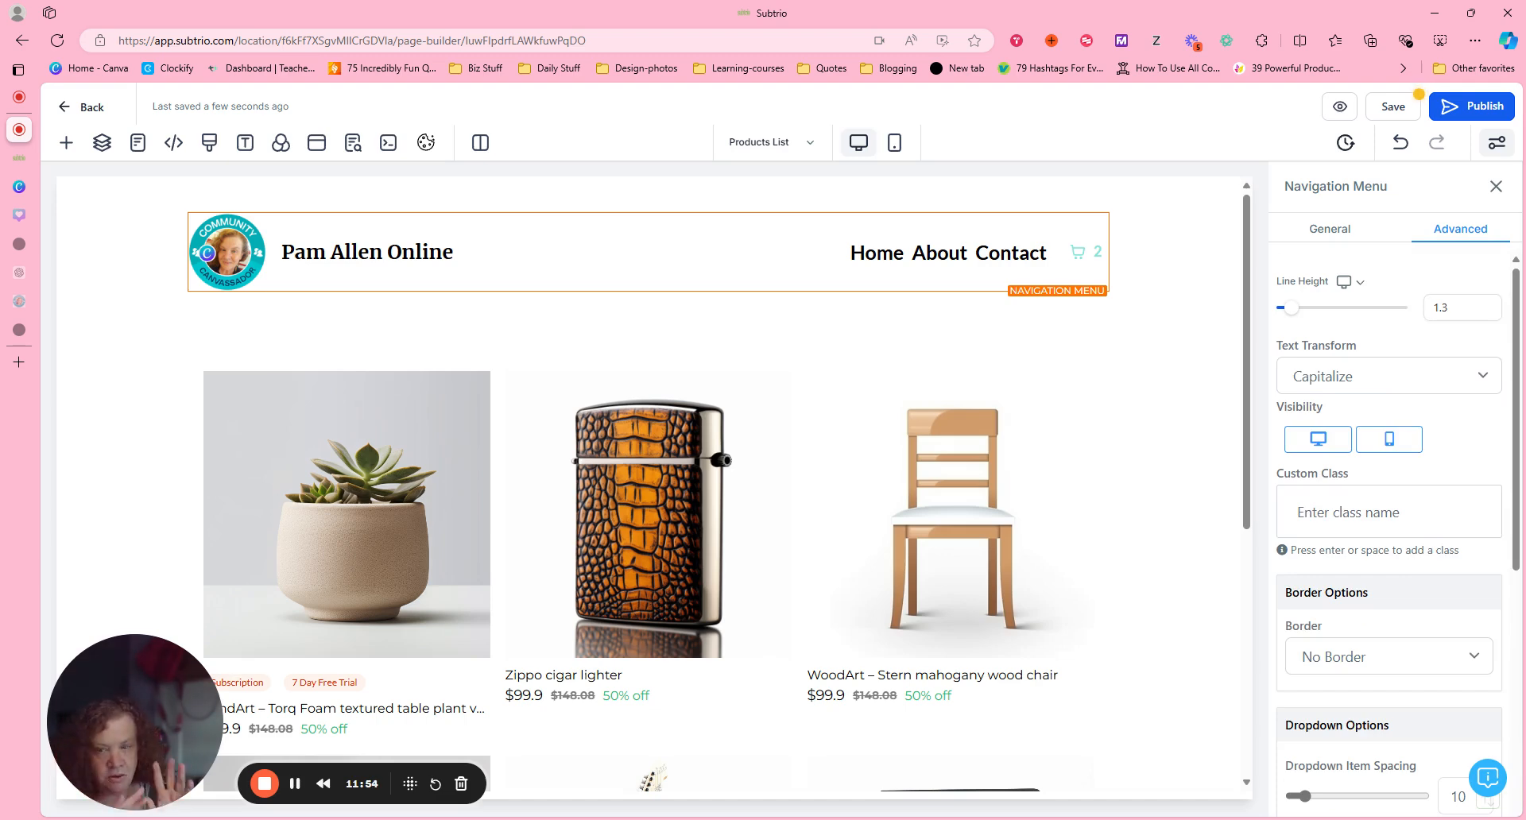
# Turn on the search bar in the navigation menu's general settings.
pyautogui.click(1340, 233)
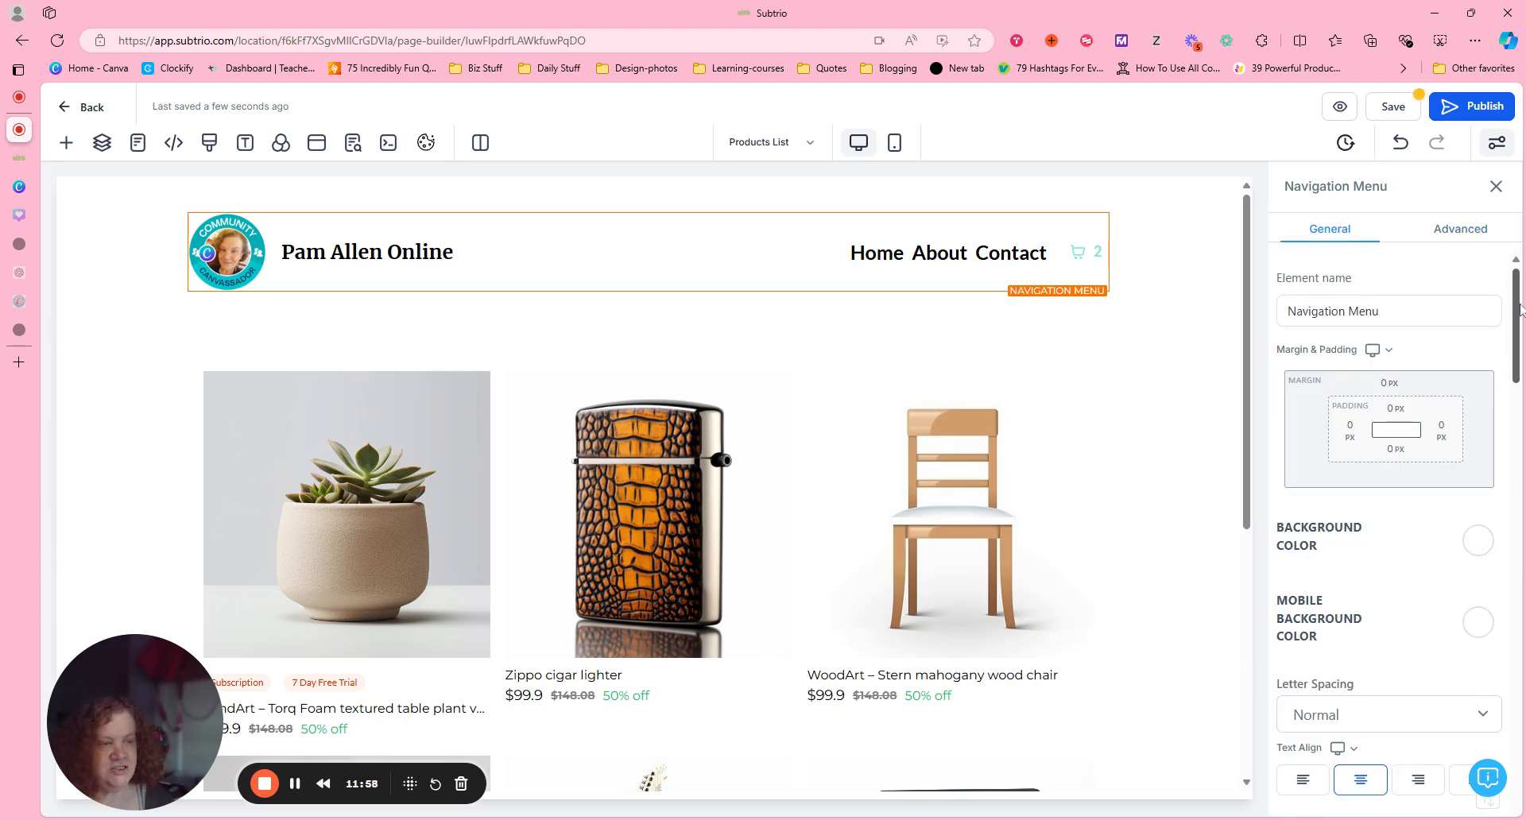
pyautogui.scroll(-1, 1520, 317)
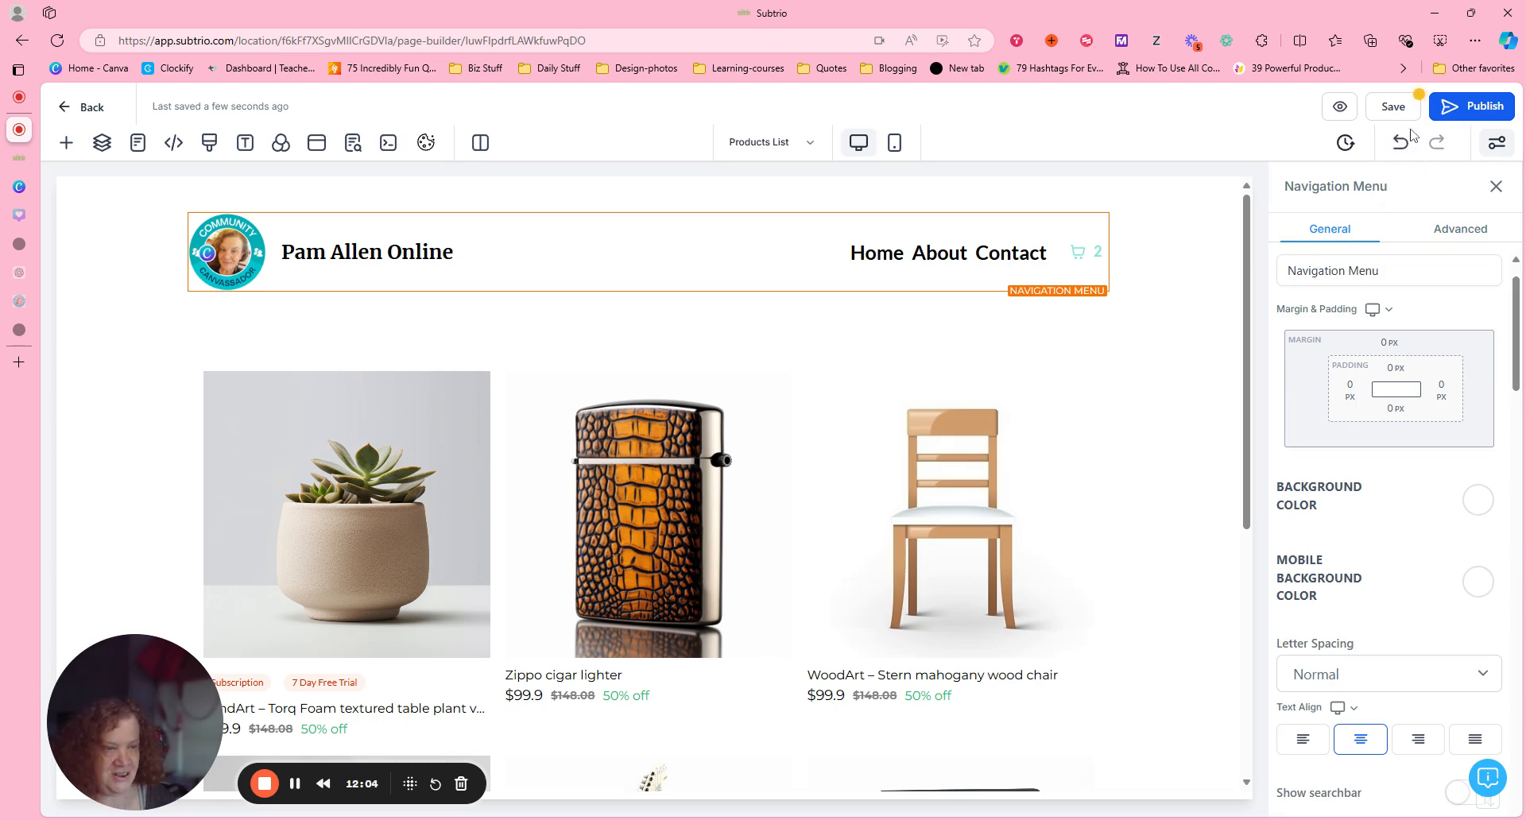
pyautogui.moveTo(1520, 304); pyautogui.dragTo(1515, 388)
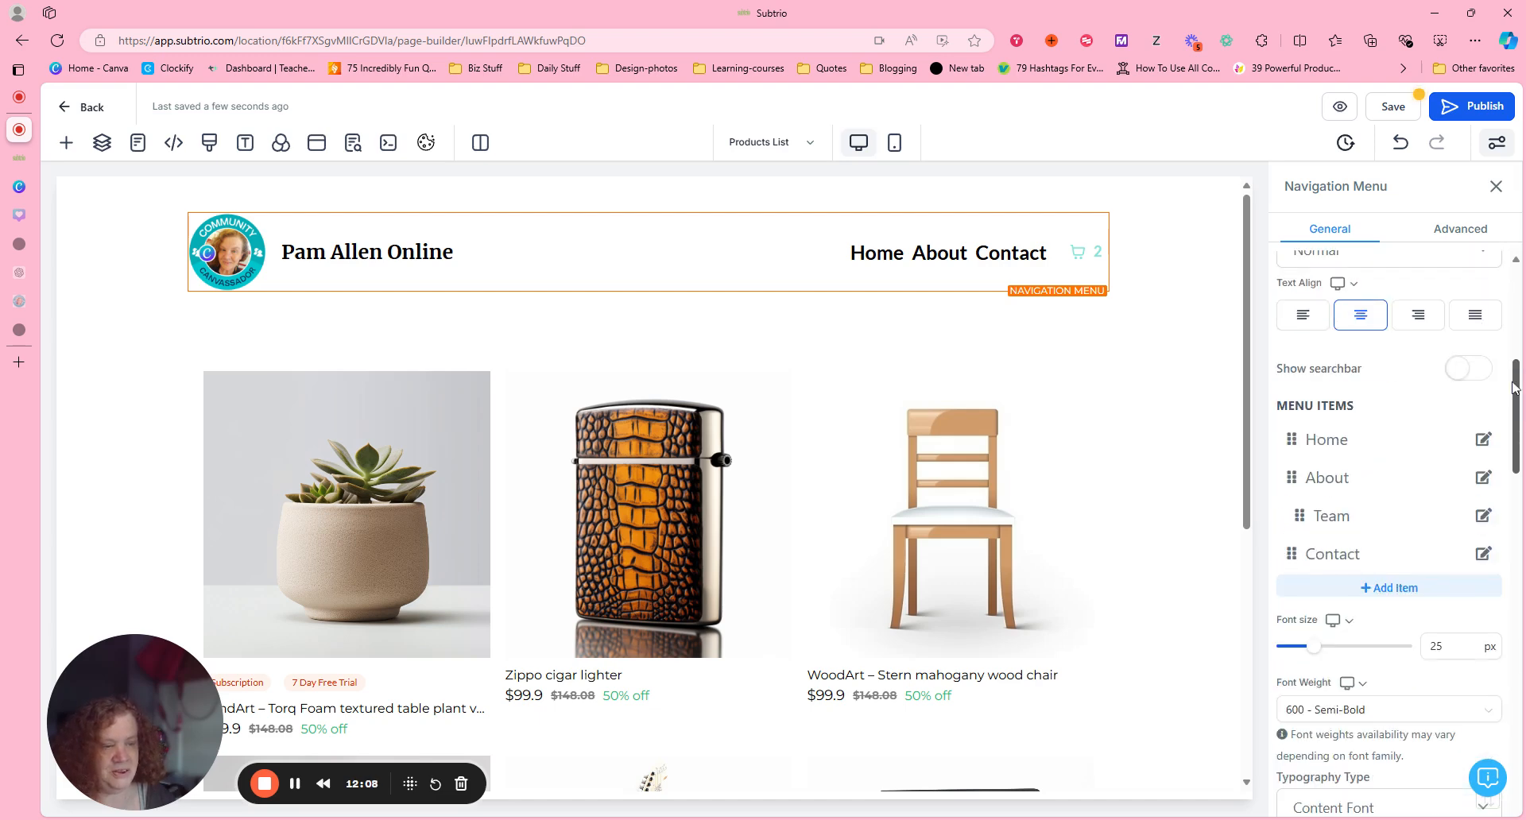
pyautogui.click(1467, 374)
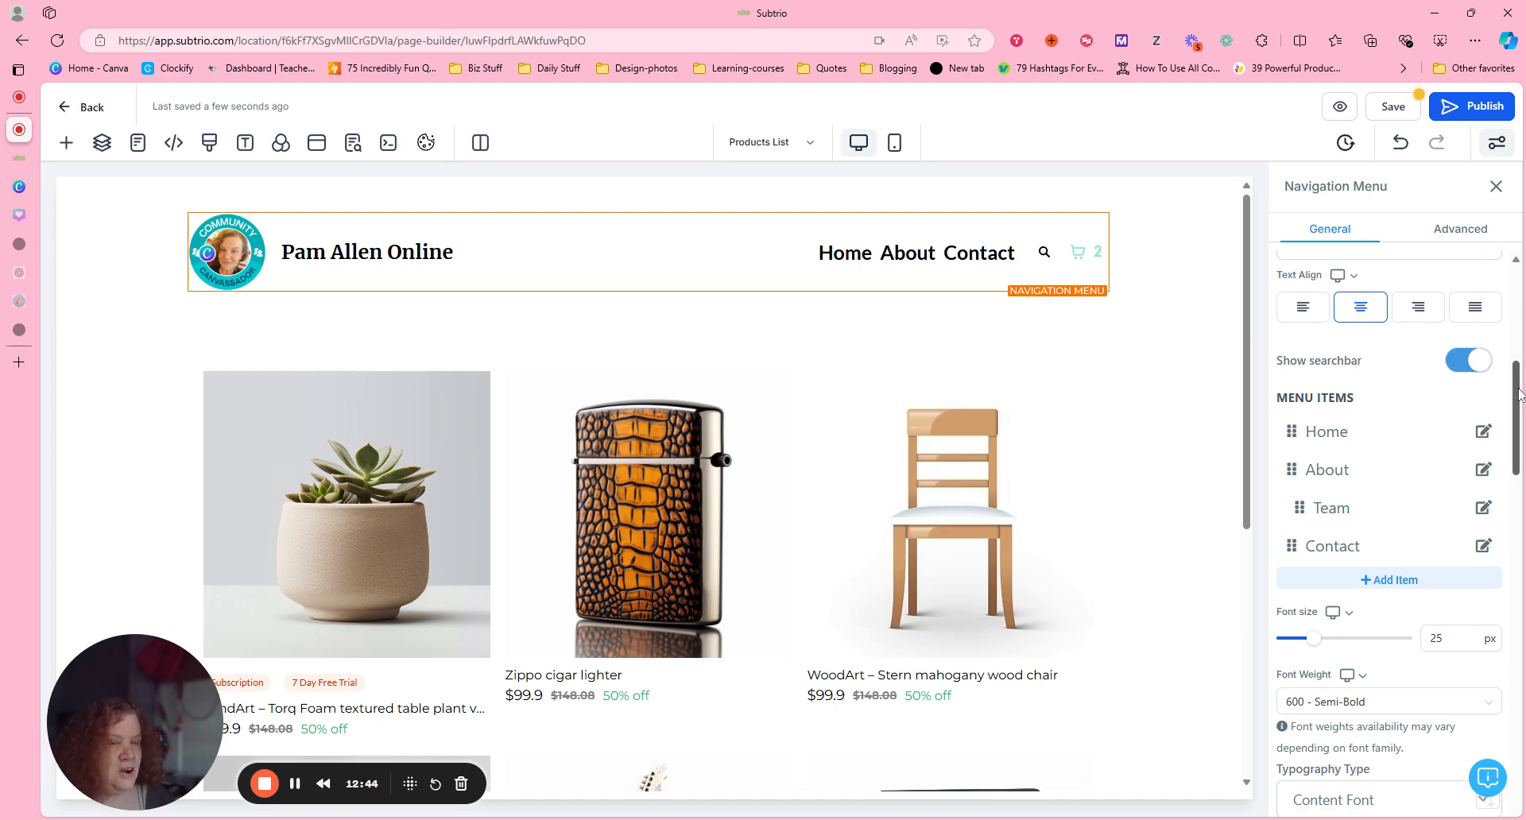
# Review the navigation menu's general settings, from the menu items and colors down to the spacing, brand logo and image action options.
pyautogui.scroll(-1, 1519, 393)
pyautogui.scroll(-3, 1519, 393)
pyautogui.scroll(7, 1520, 393)
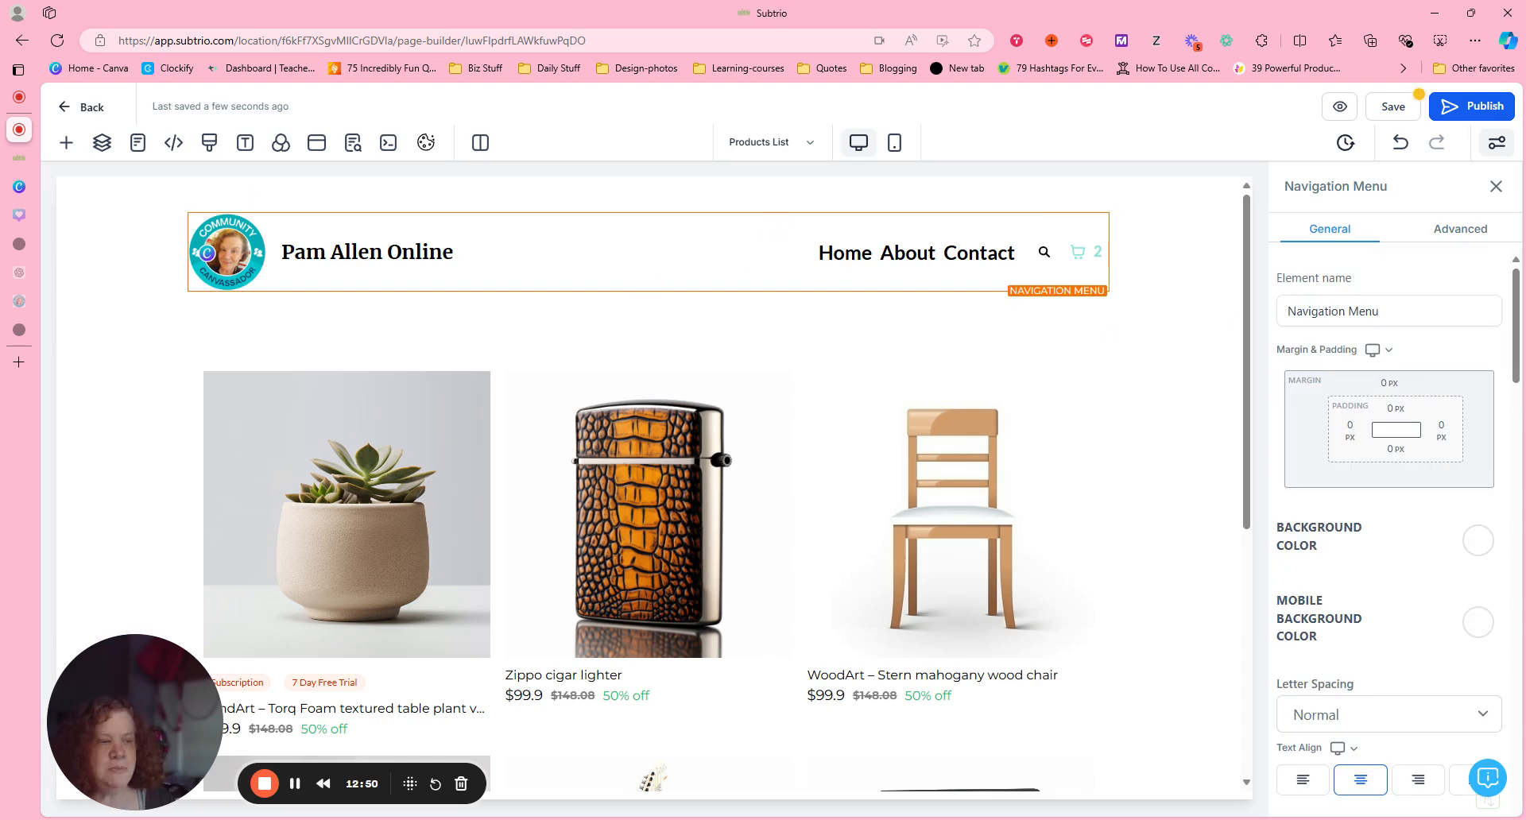
pyautogui.moveTo(1516, 286); pyautogui.dragTo(1516, 379)
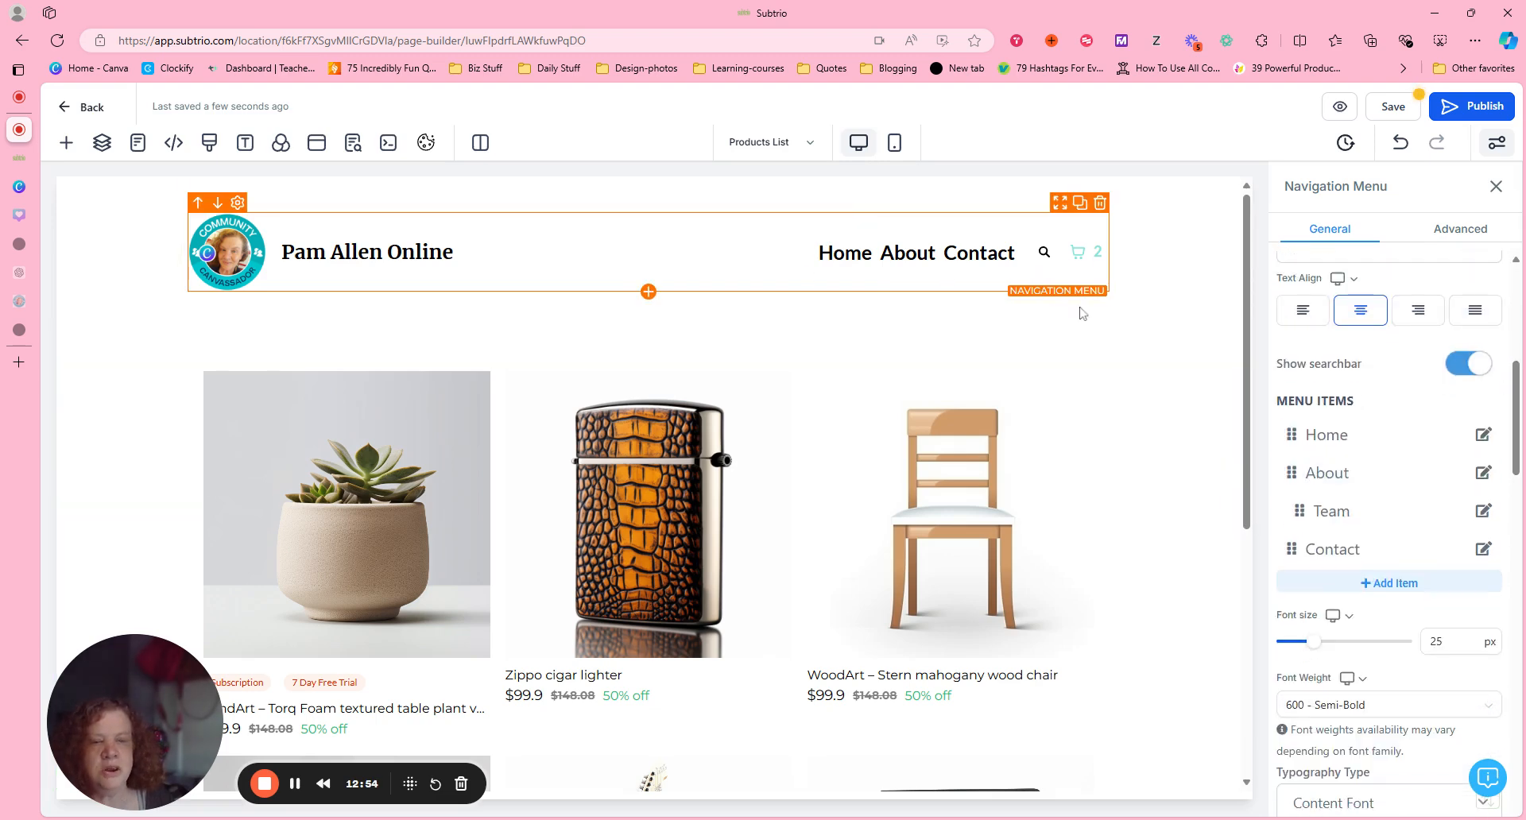
pyautogui.moveTo(933, 271)
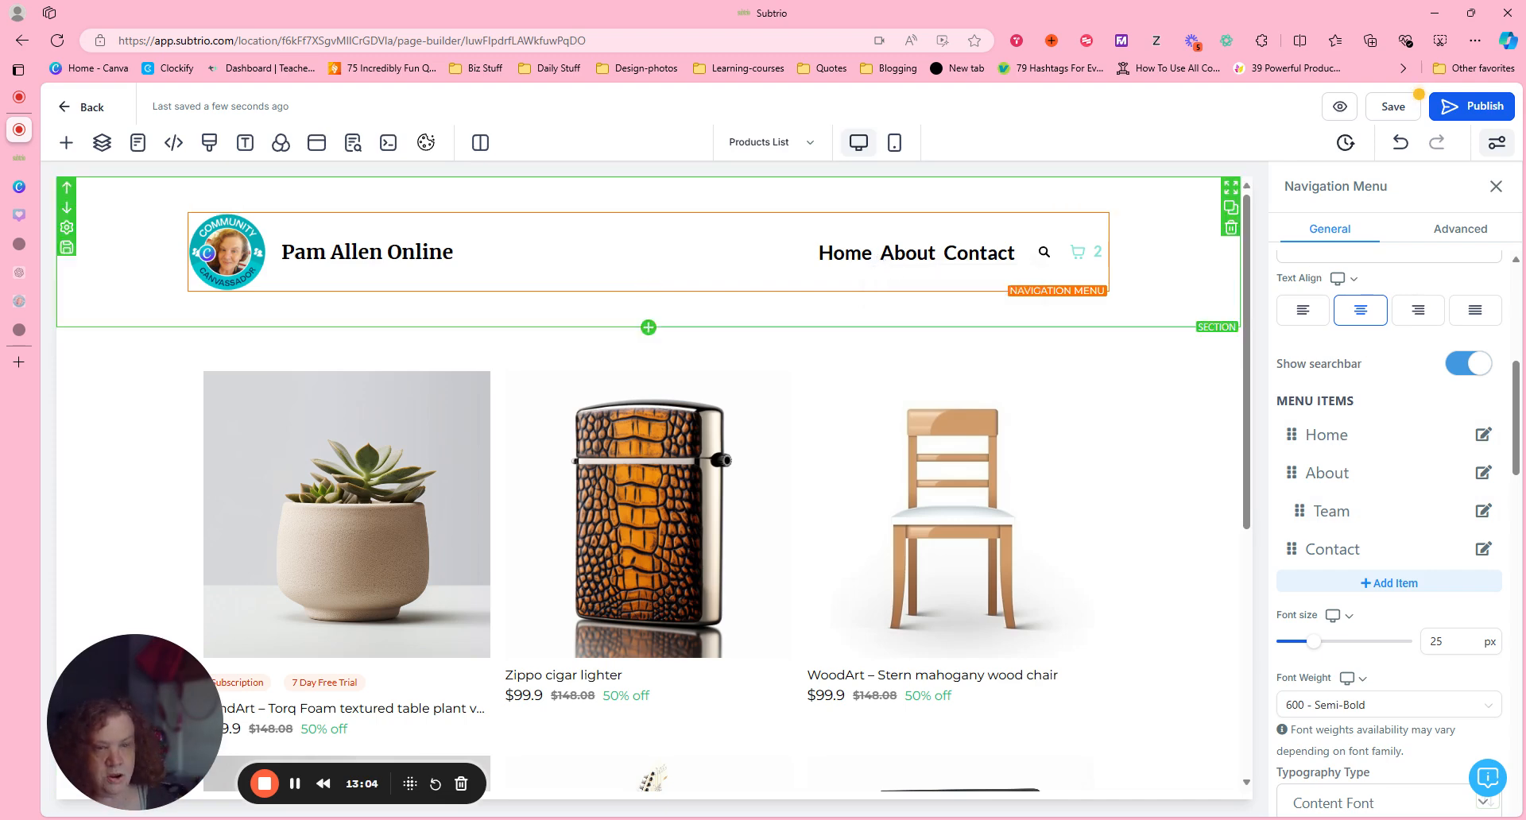
pyautogui.scroll(-10, 1389, 532)
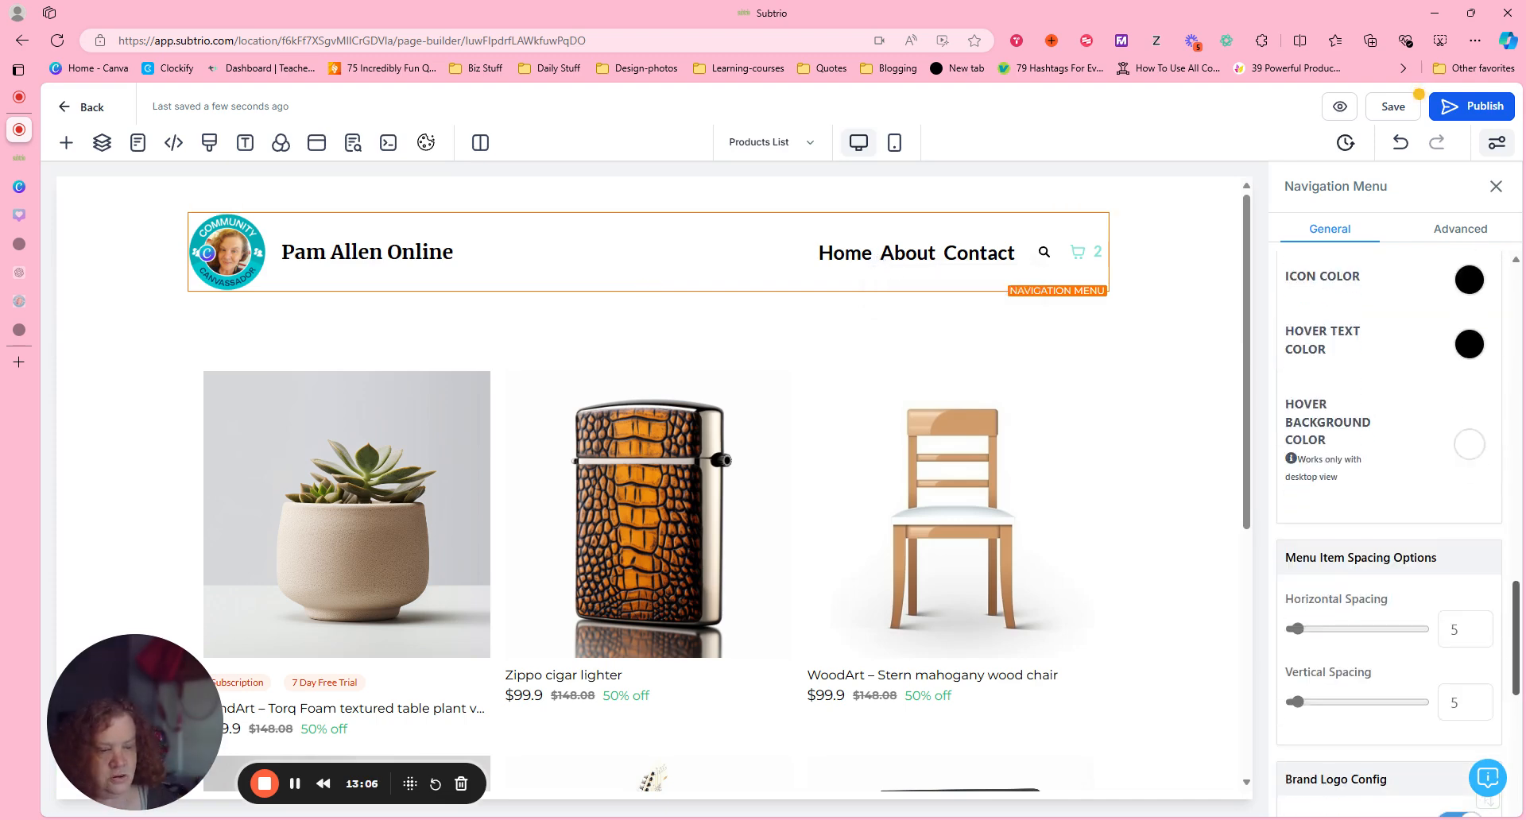
pyautogui.scroll(-4, 1389, 533)
pyautogui.scroll(-4, 1520, 795)
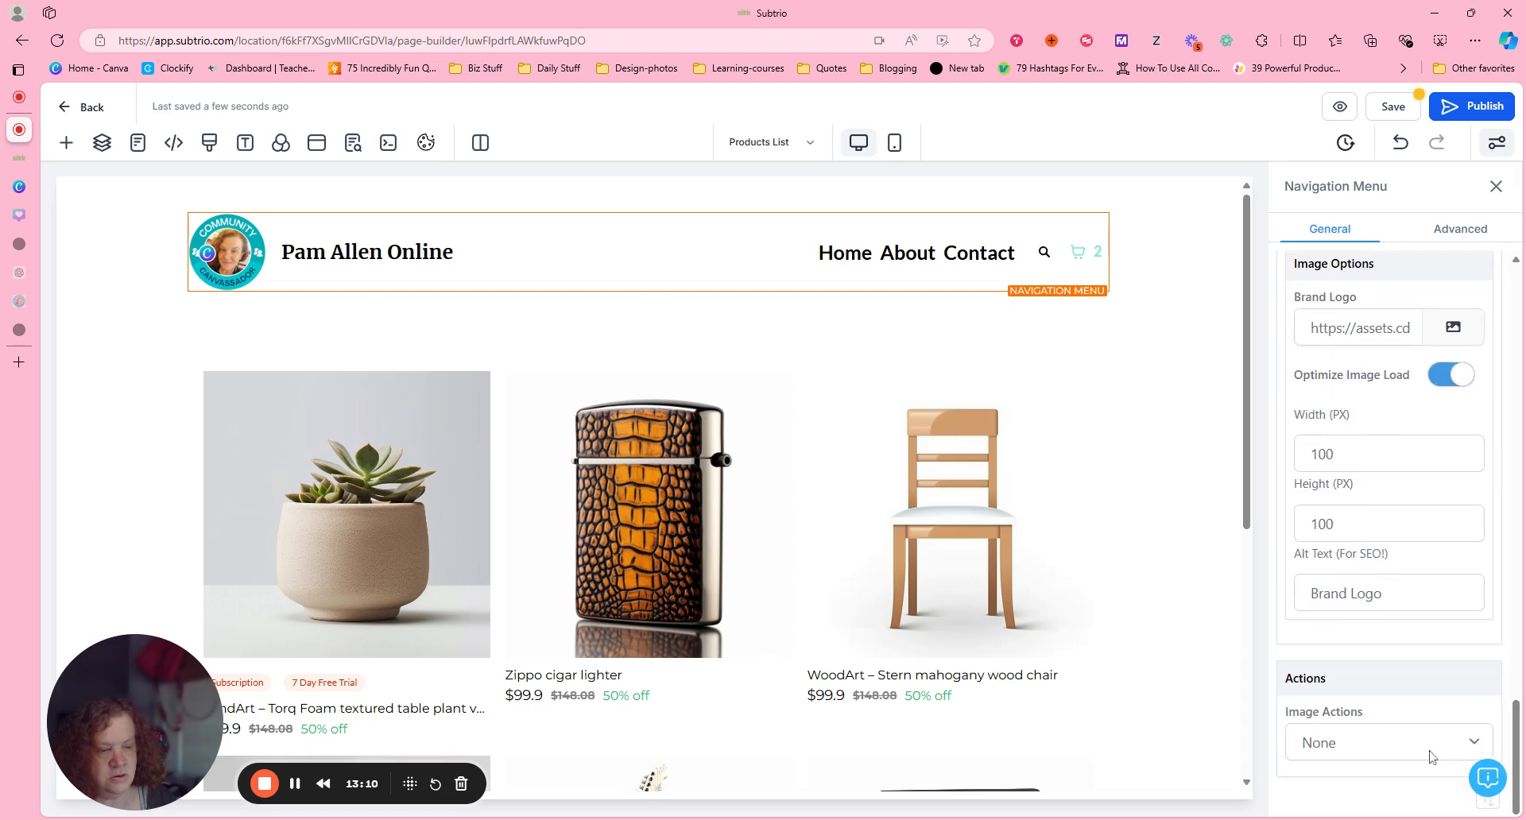
pyautogui.scroll(10, 1521, 759)
pyautogui.scroll(5, 1520, 759)
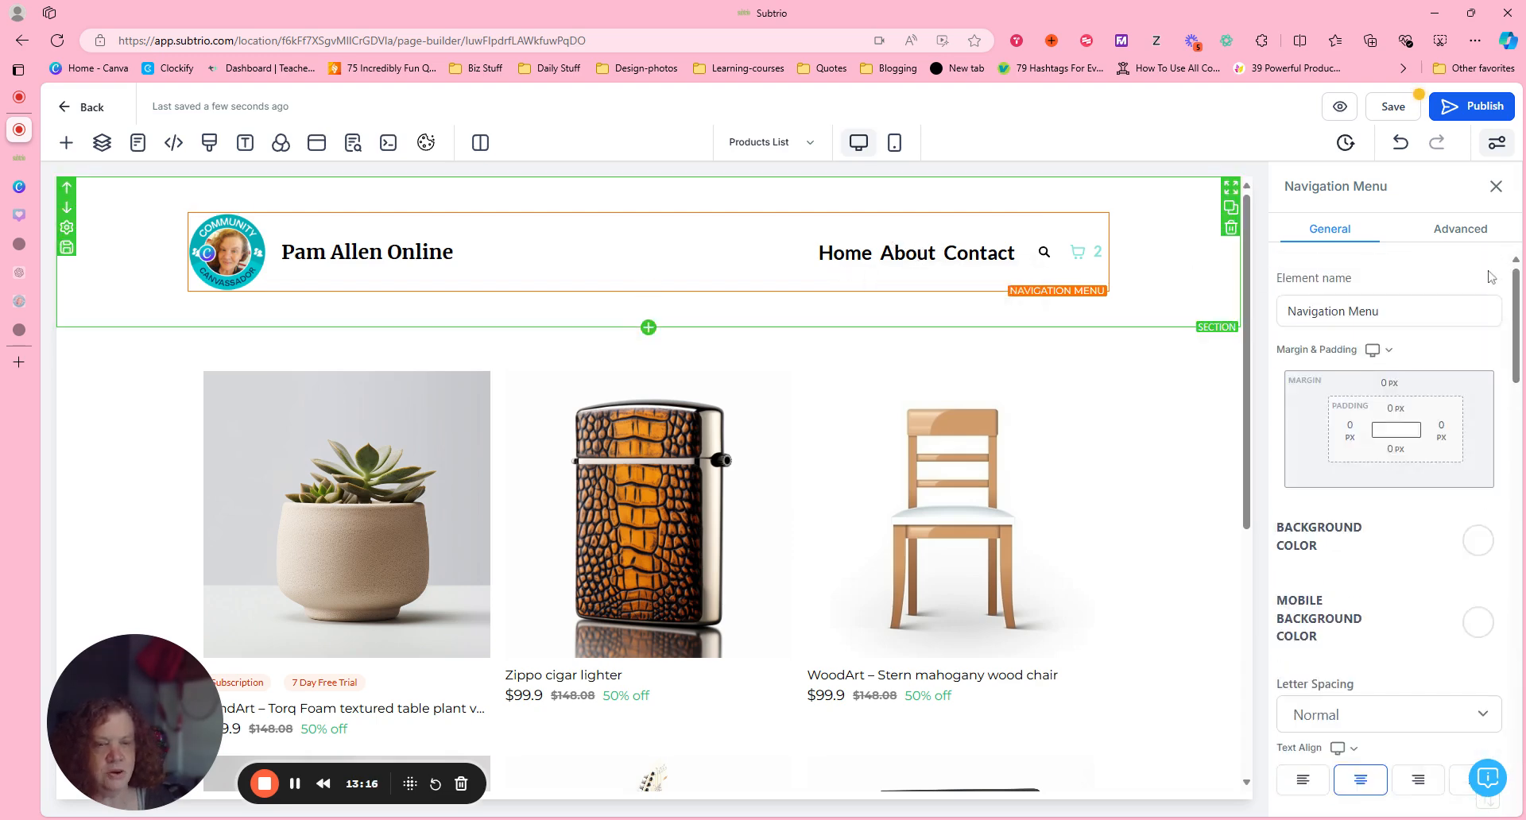
# Change the title of the Home menu item to Shop.
pyautogui.scroll(-3, 1522, 375)
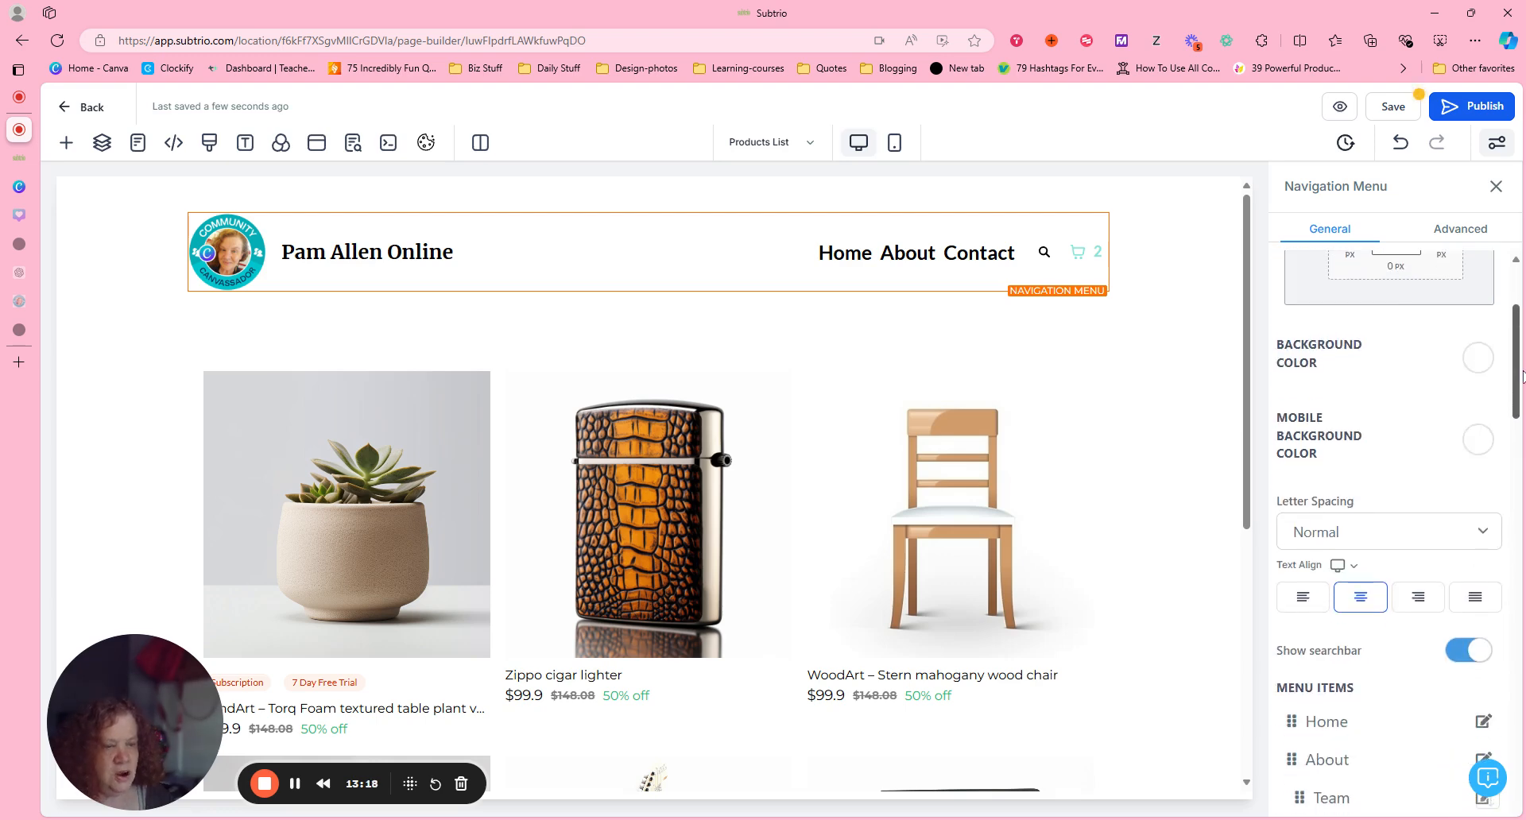
pyautogui.scroll(-5, 1522, 375)
pyautogui.scroll(3, 1324, 415)
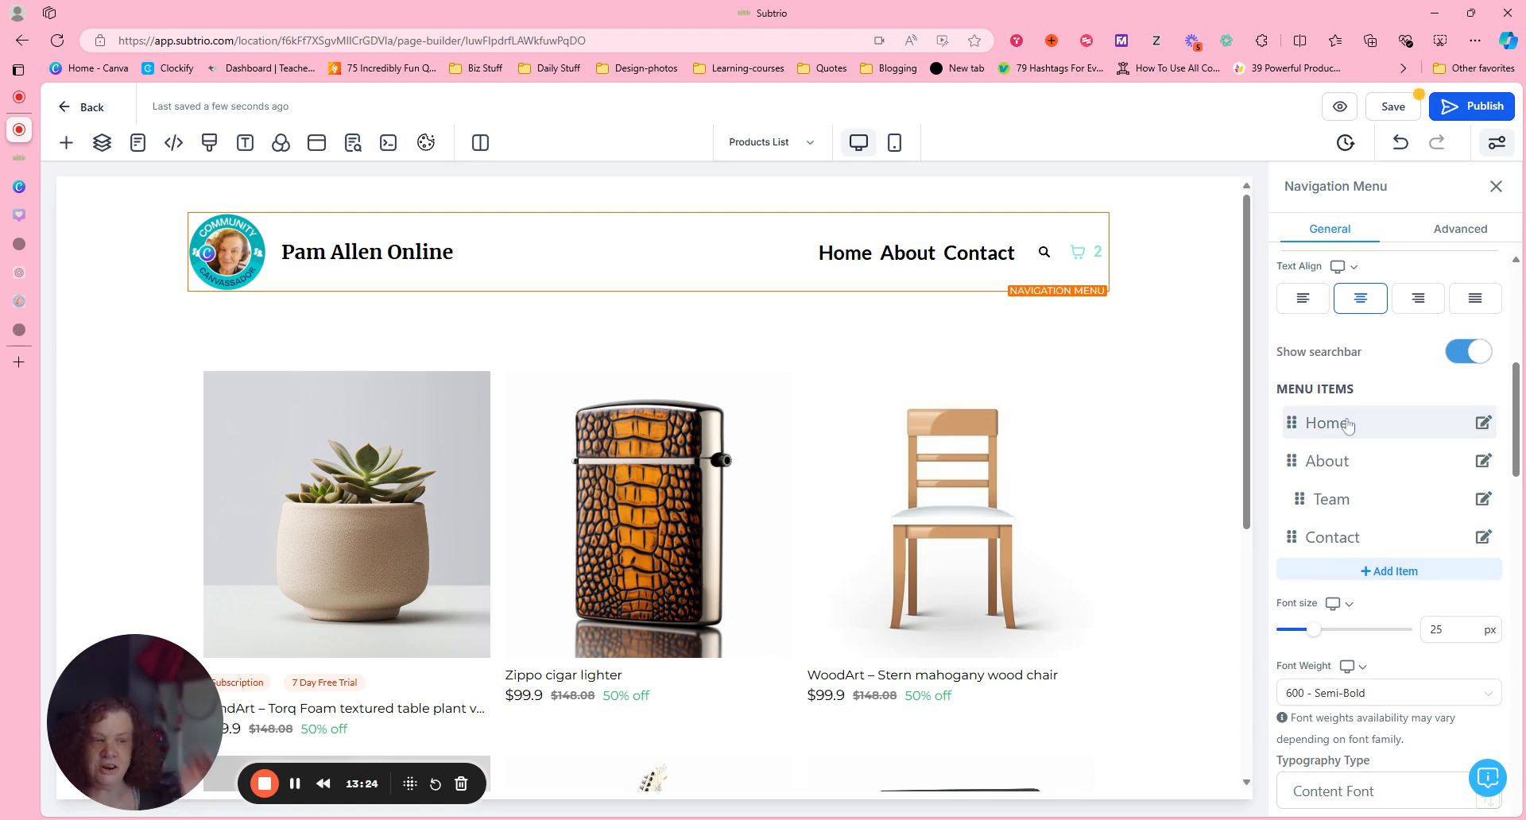
pyautogui.click(1486, 429)
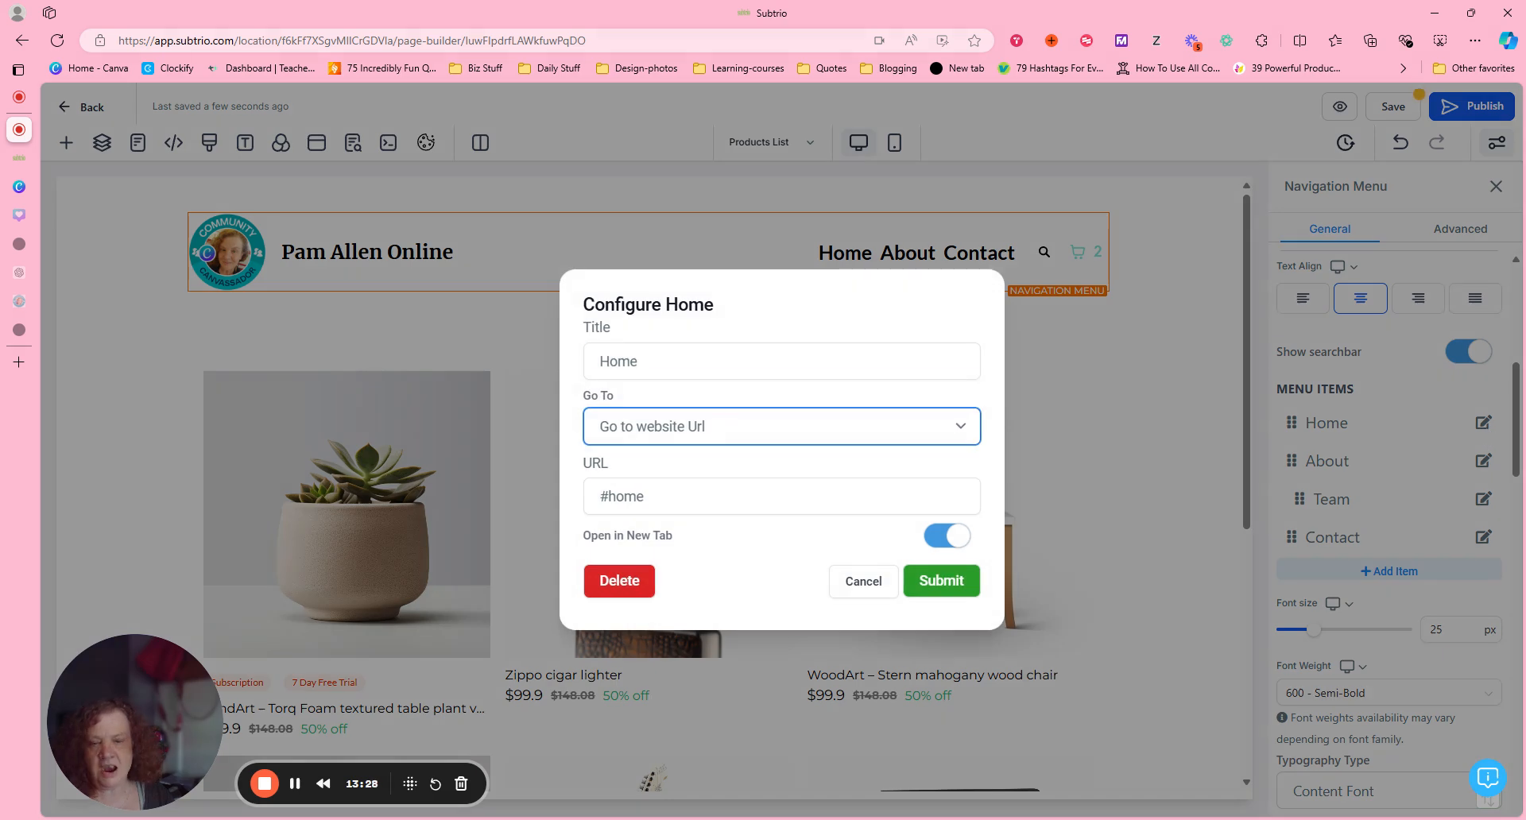
pyautogui.hotkey('shift', 'Tab')
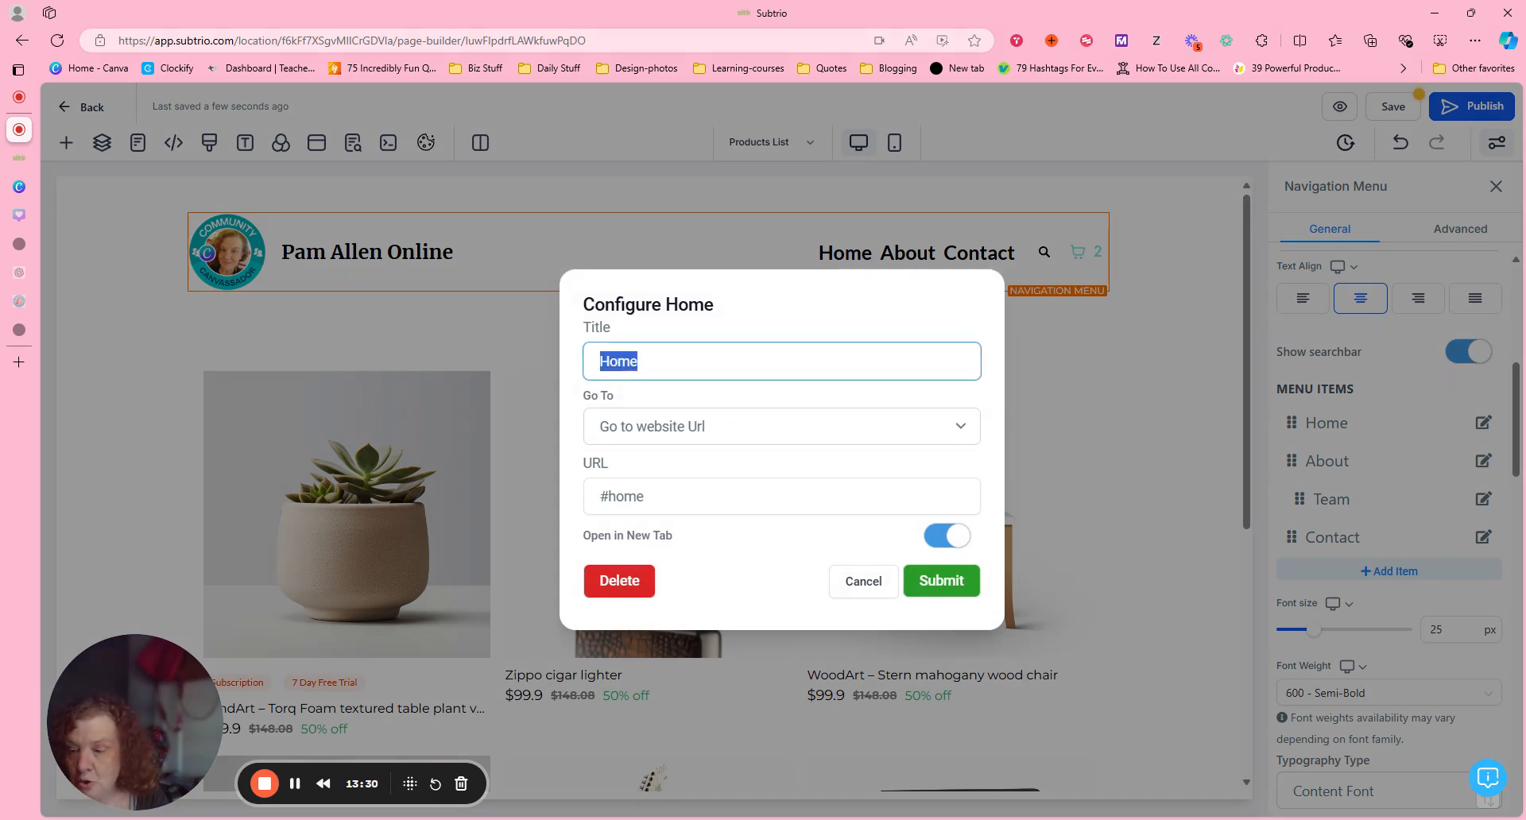
pyautogui.write('SH')
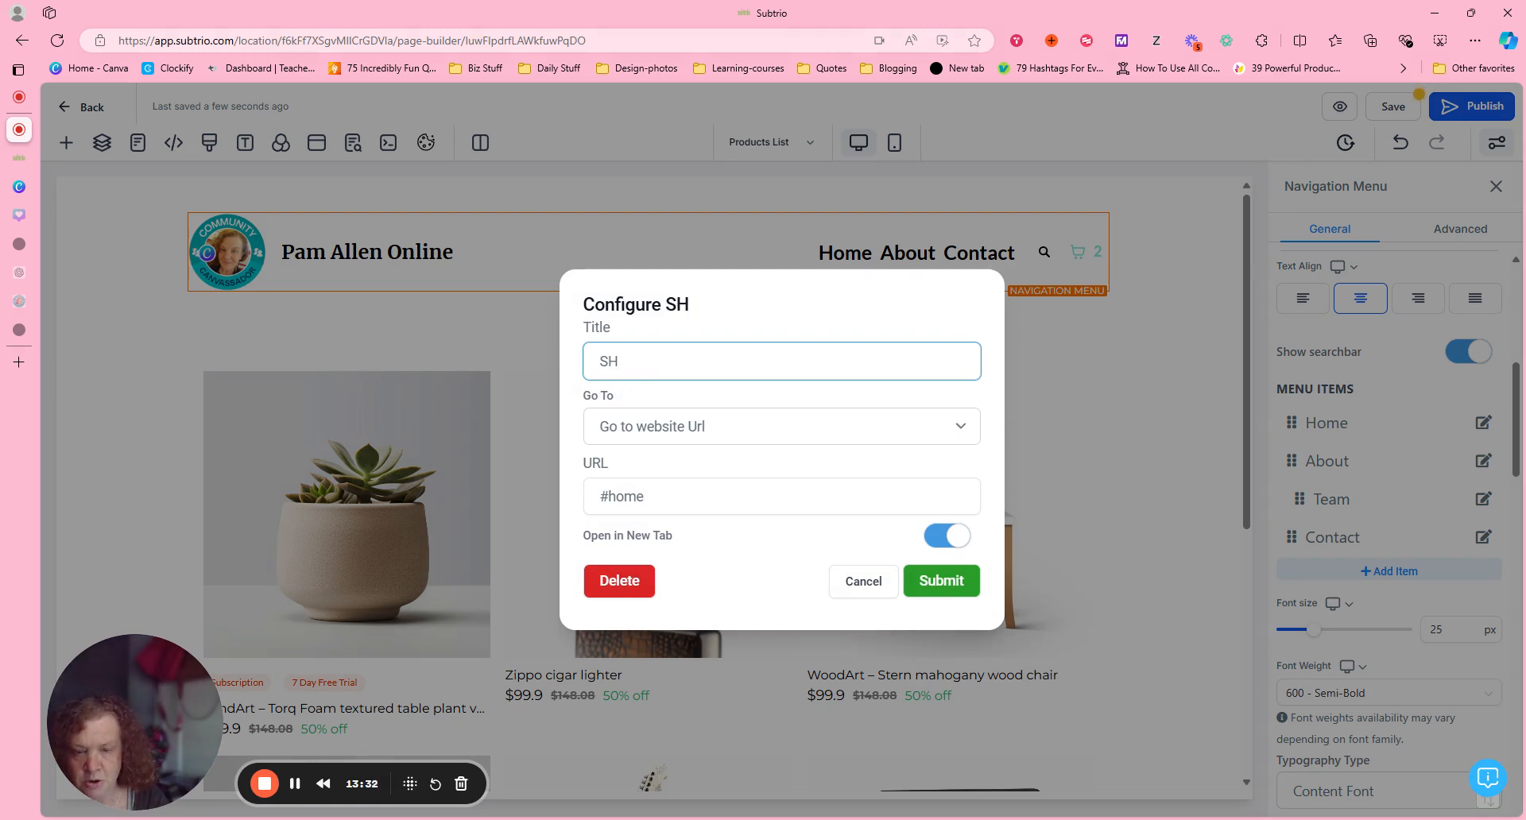
pyautogui.write('O')
pyautogui.press('BackSpace')
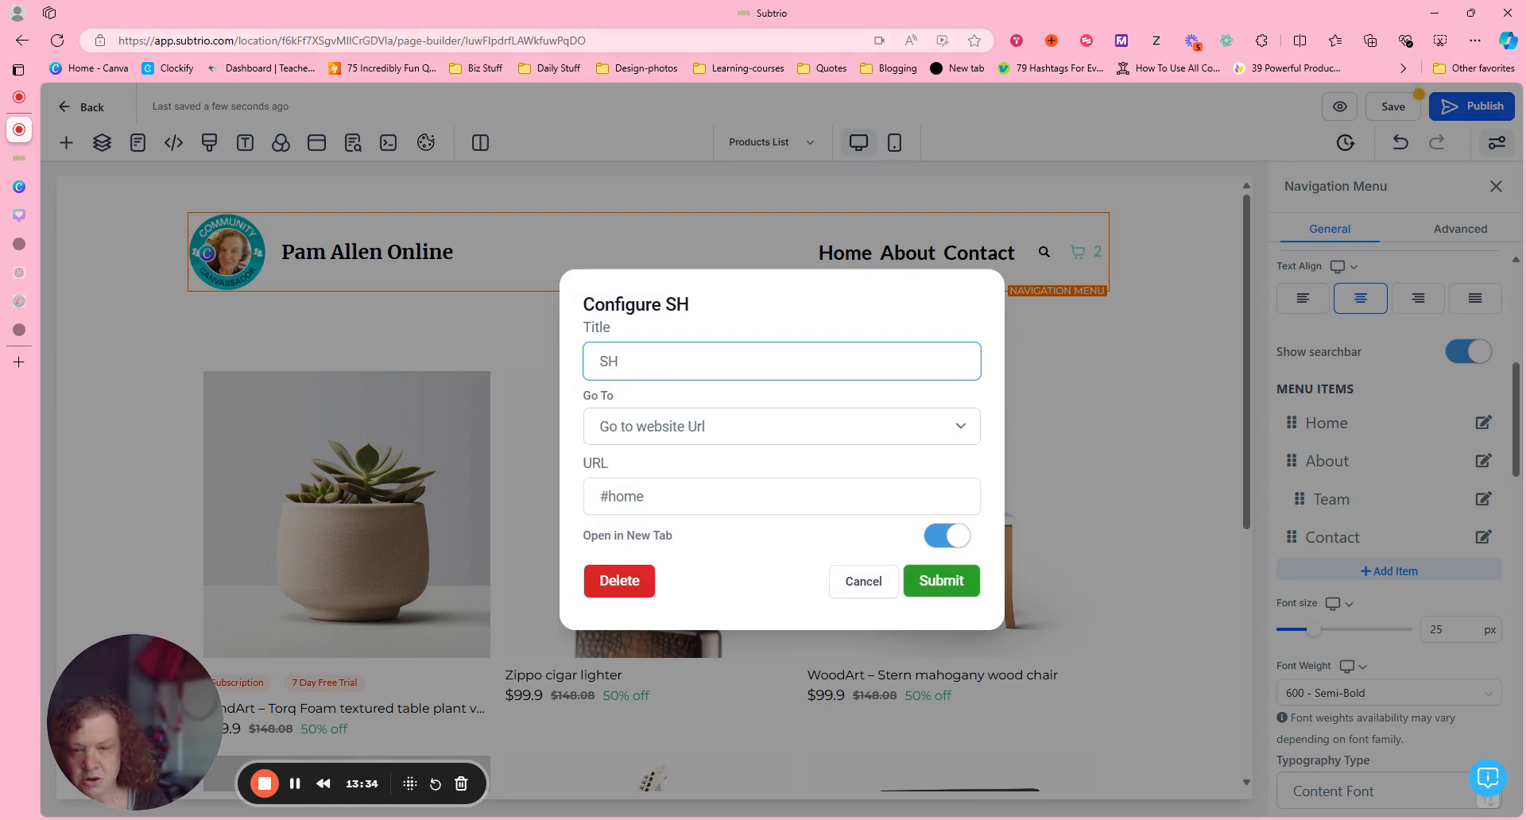
pyautogui.press('BackSpace')
pyautogui.write('hop')
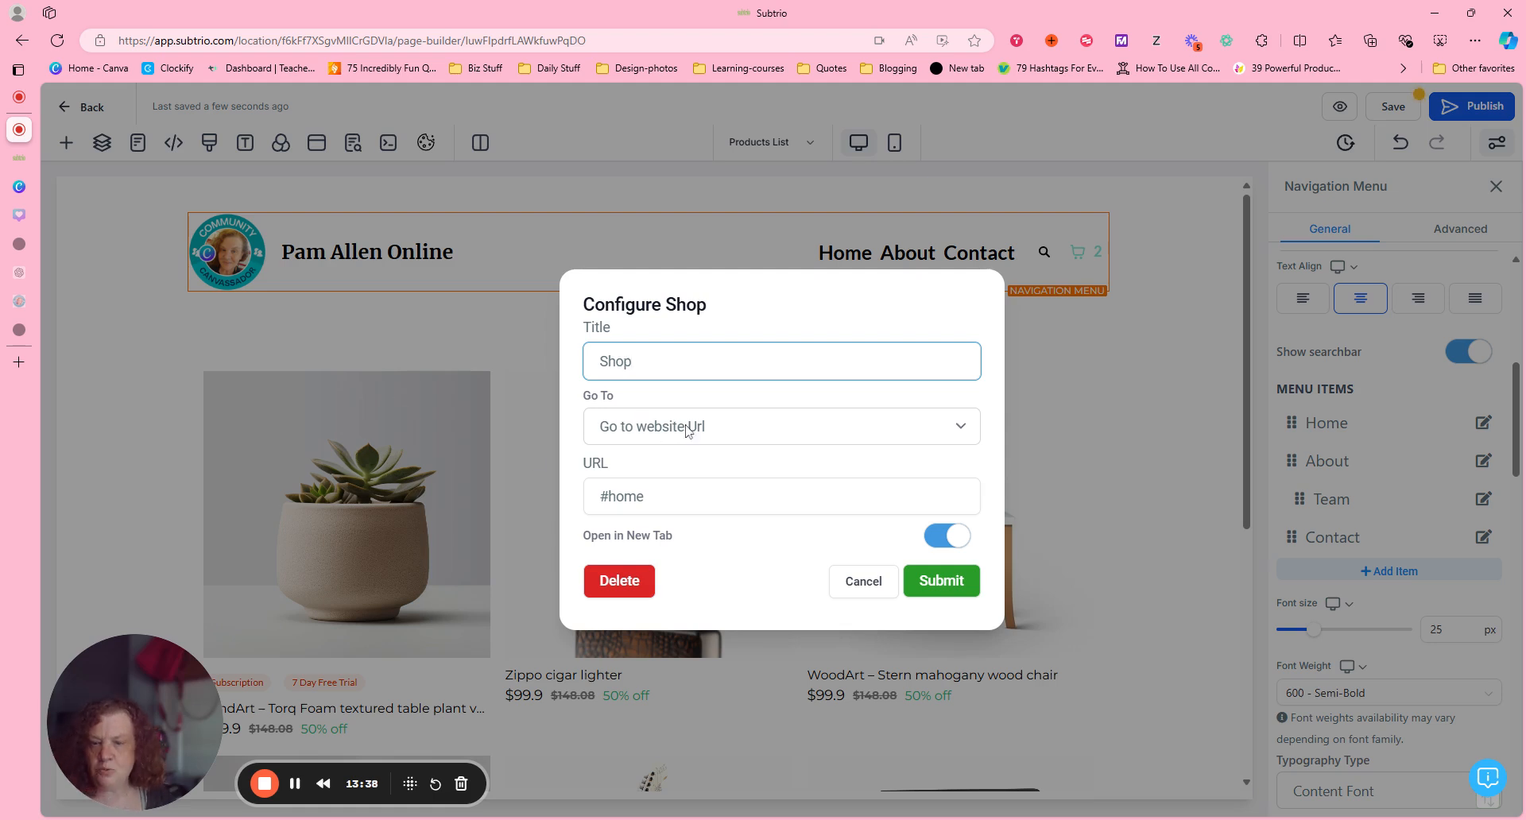
# Make the Shop menu item go to the Products List page and submit its configuration.
pyautogui.click(926, 435)
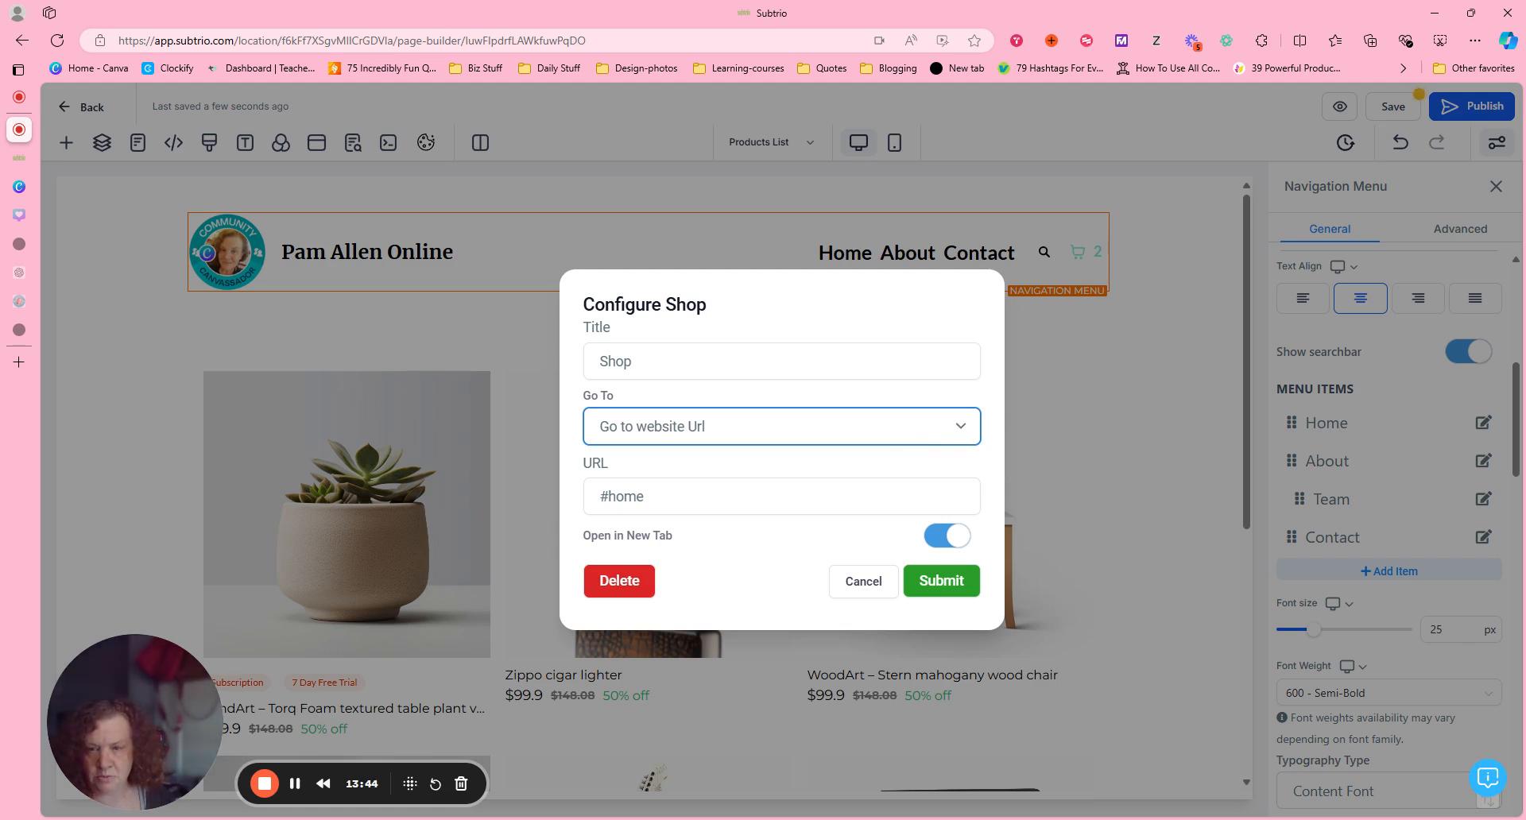
pyautogui.click(635, 478)
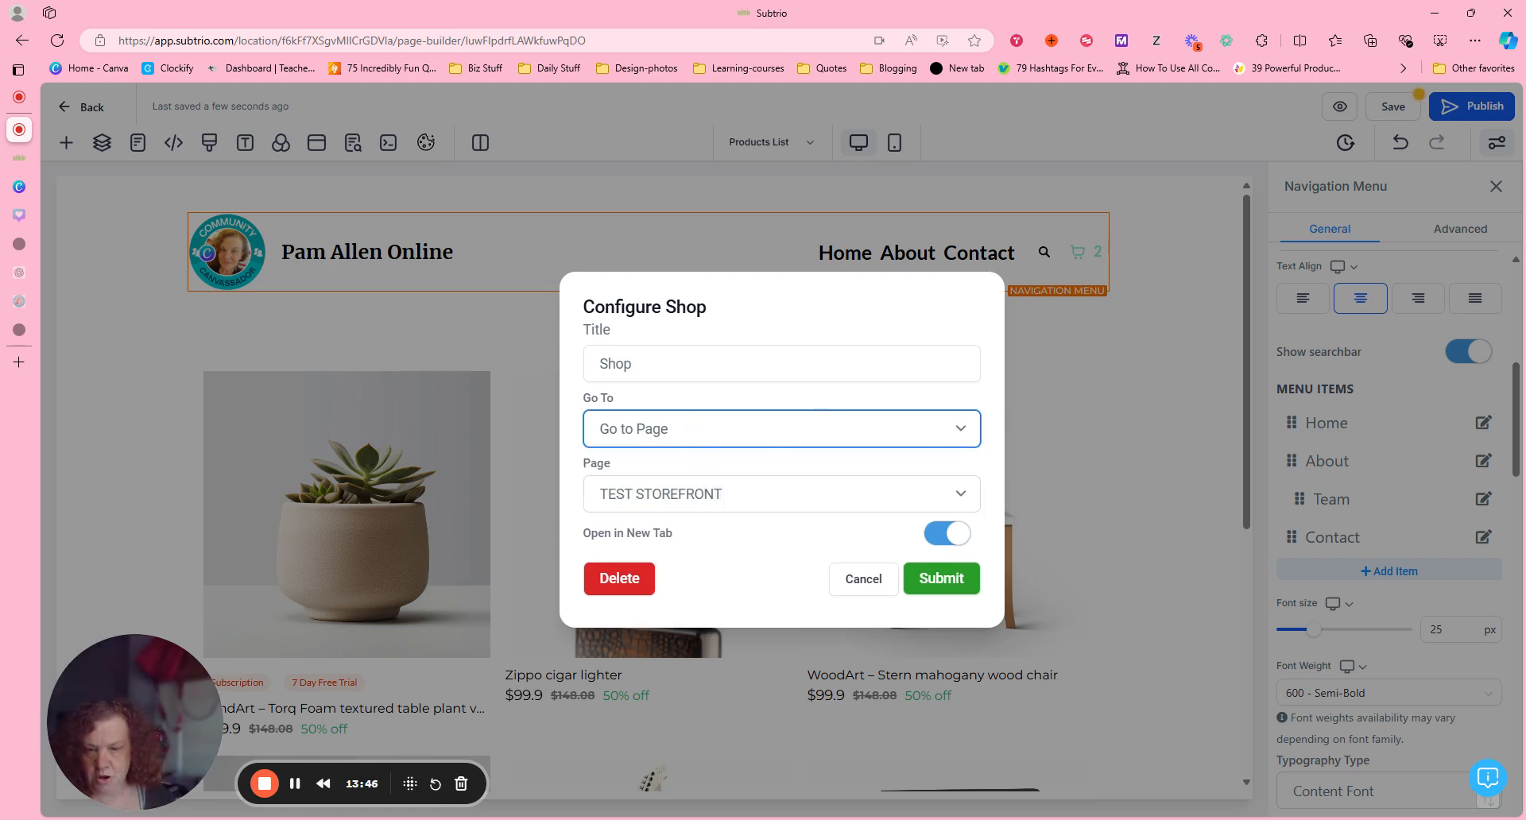
pyautogui.click(936, 494)
pyautogui.click(758, 544)
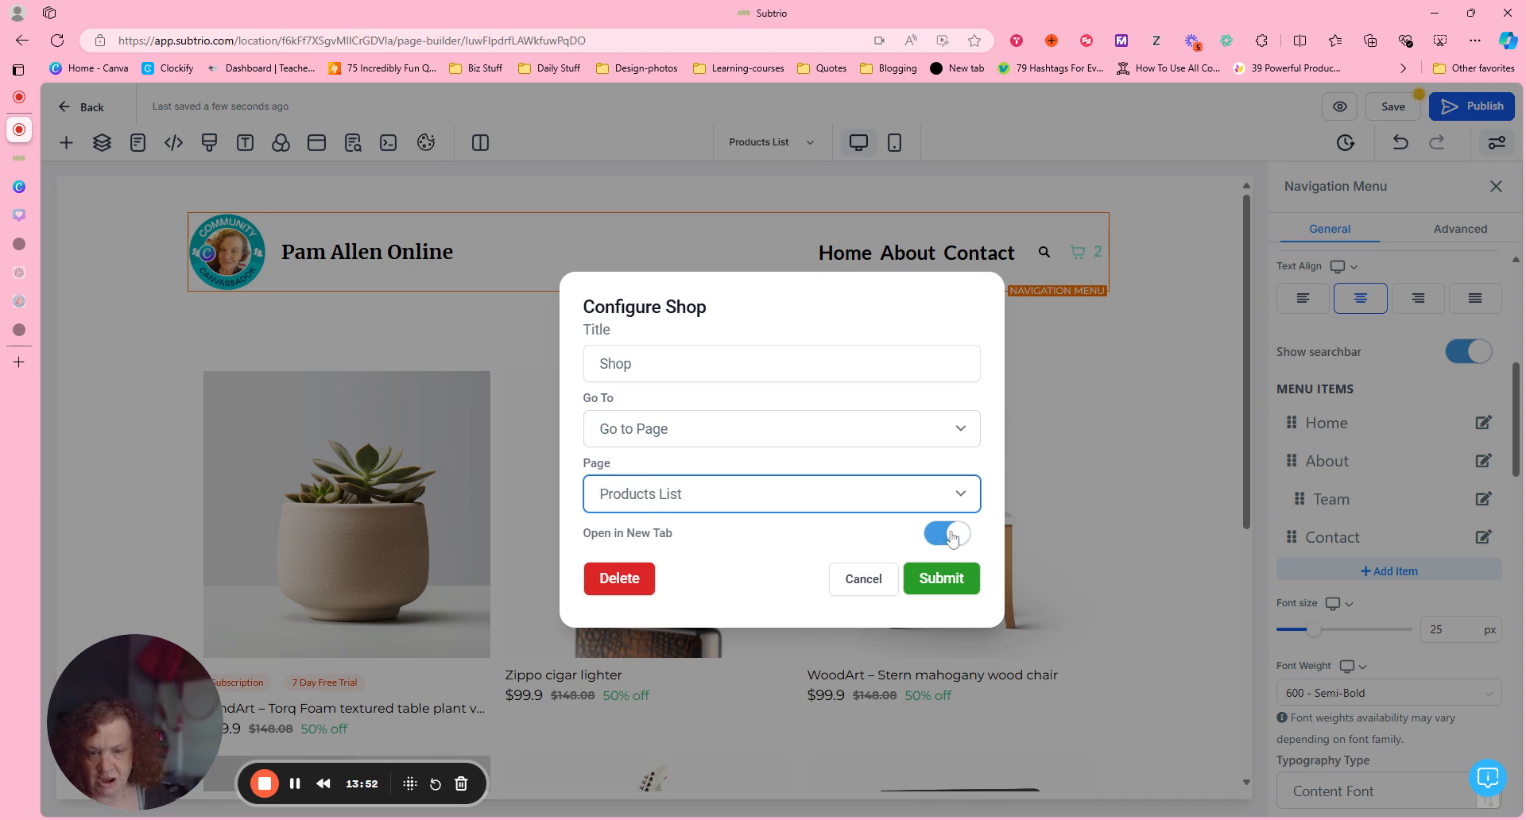
pyautogui.click(947, 578)
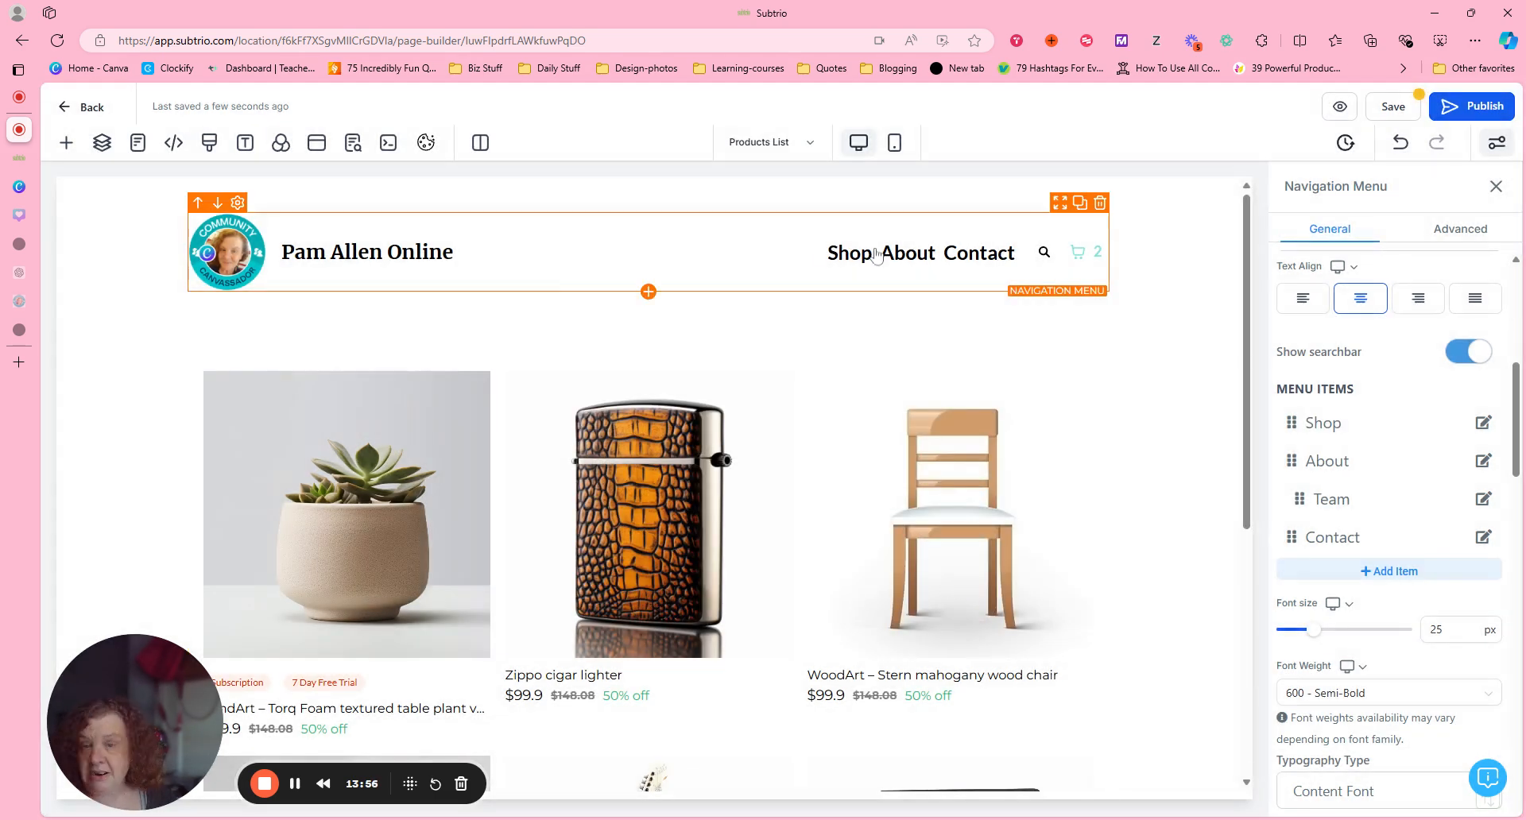
# Change the title of the About menu item to Blog, keeping Go to website Url as its link type.
pyautogui.moveTo(910, 255)
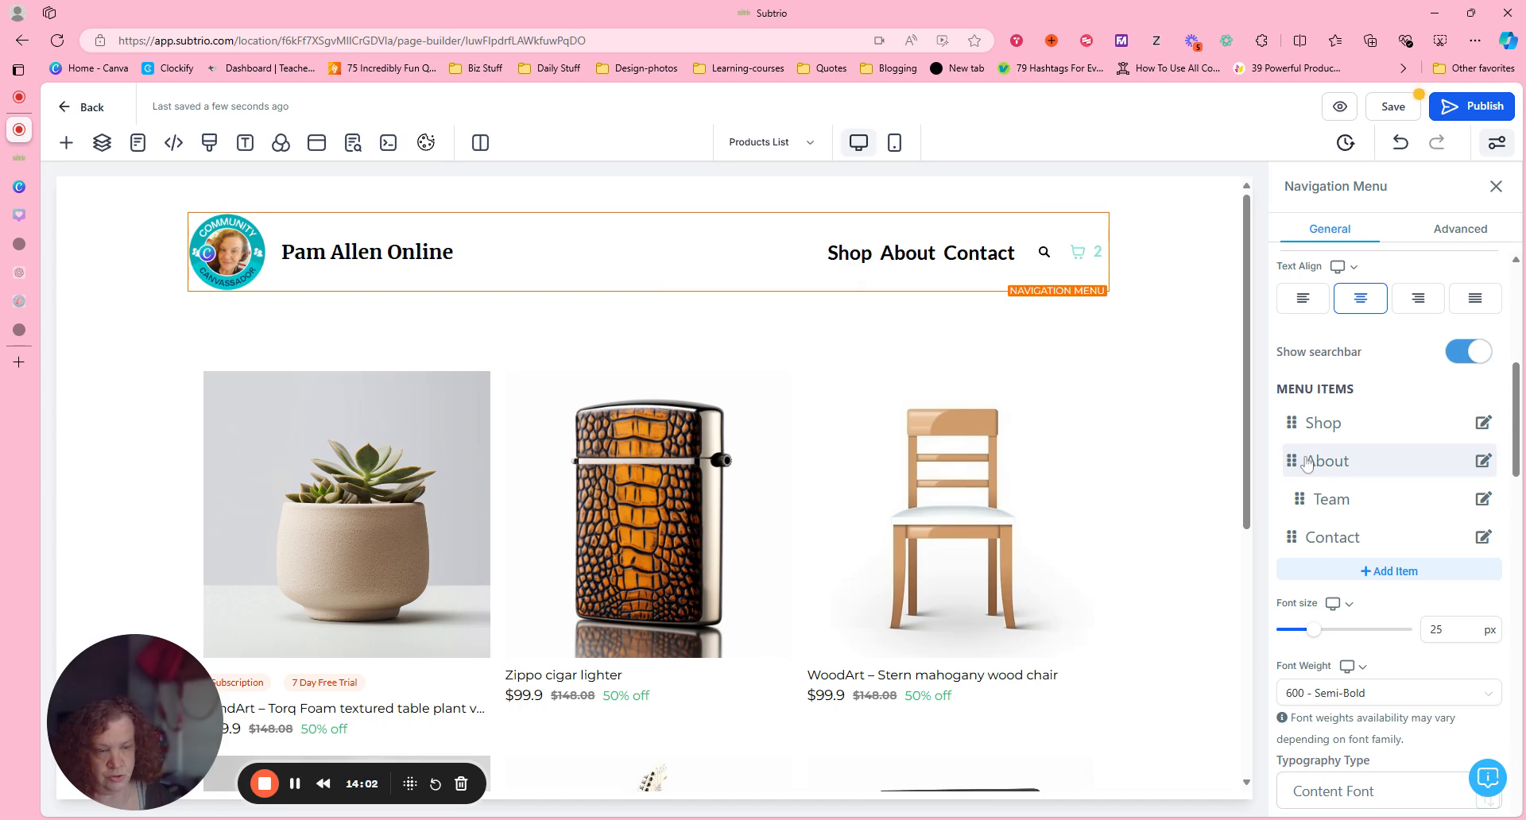
pyautogui.click(1482, 461)
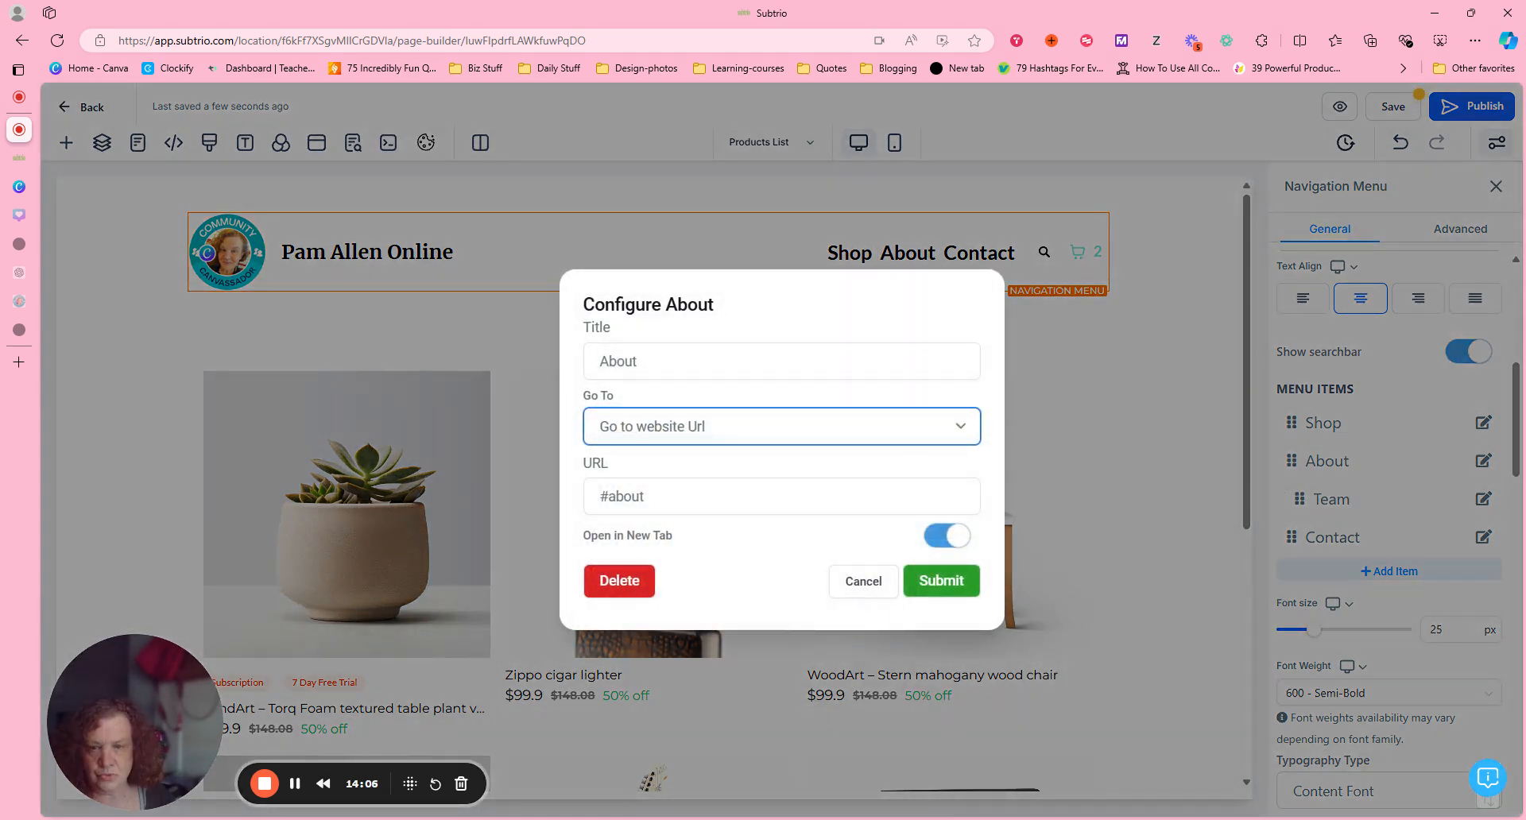
pyautogui.moveTo(638, 362); pyautogui.dragTo(581, 355)
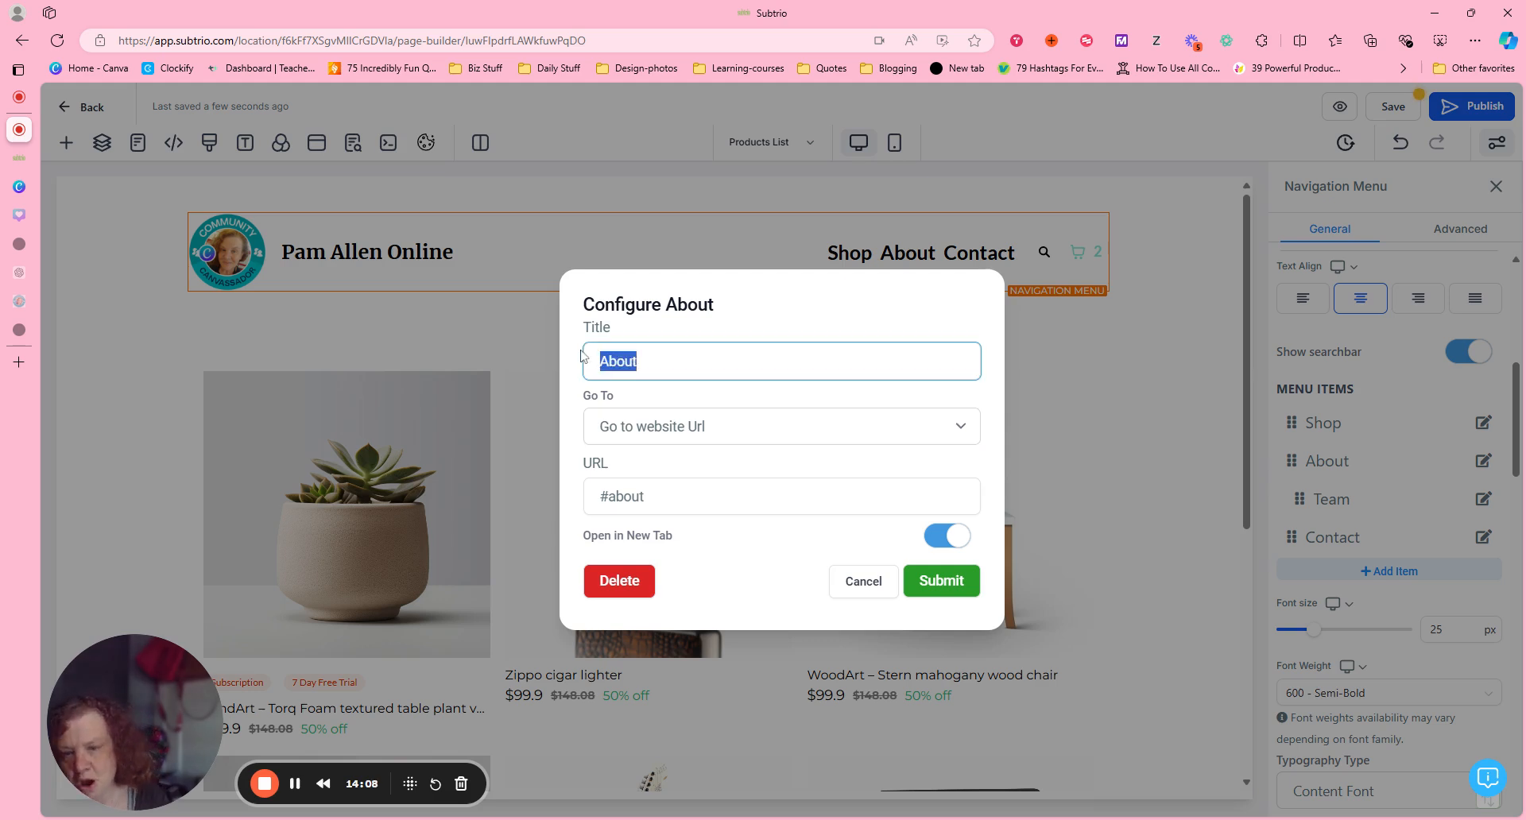
pyautogui.write('Blog')
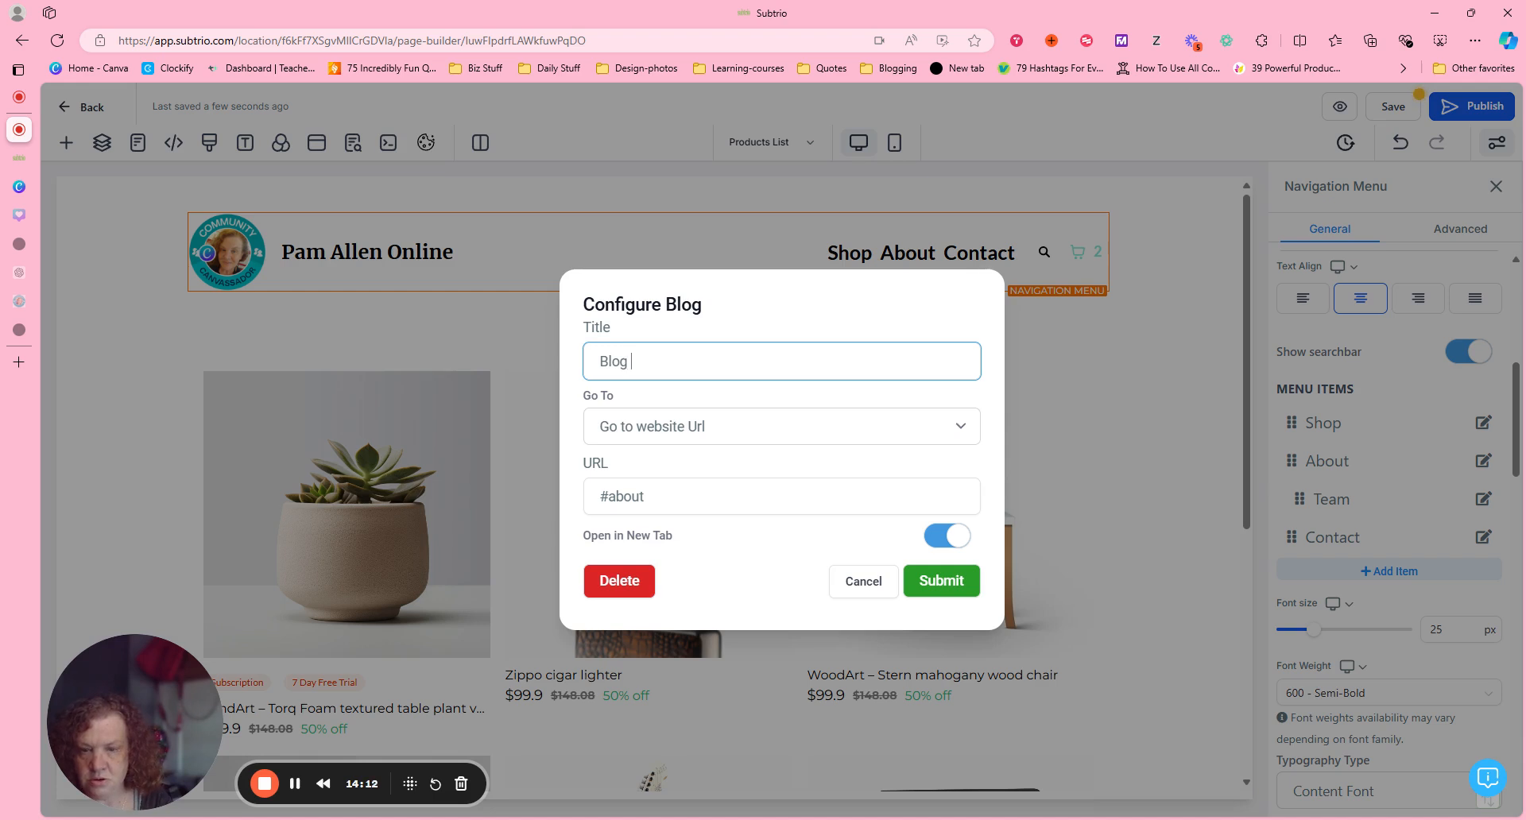
pyautogui.click(814, 433)
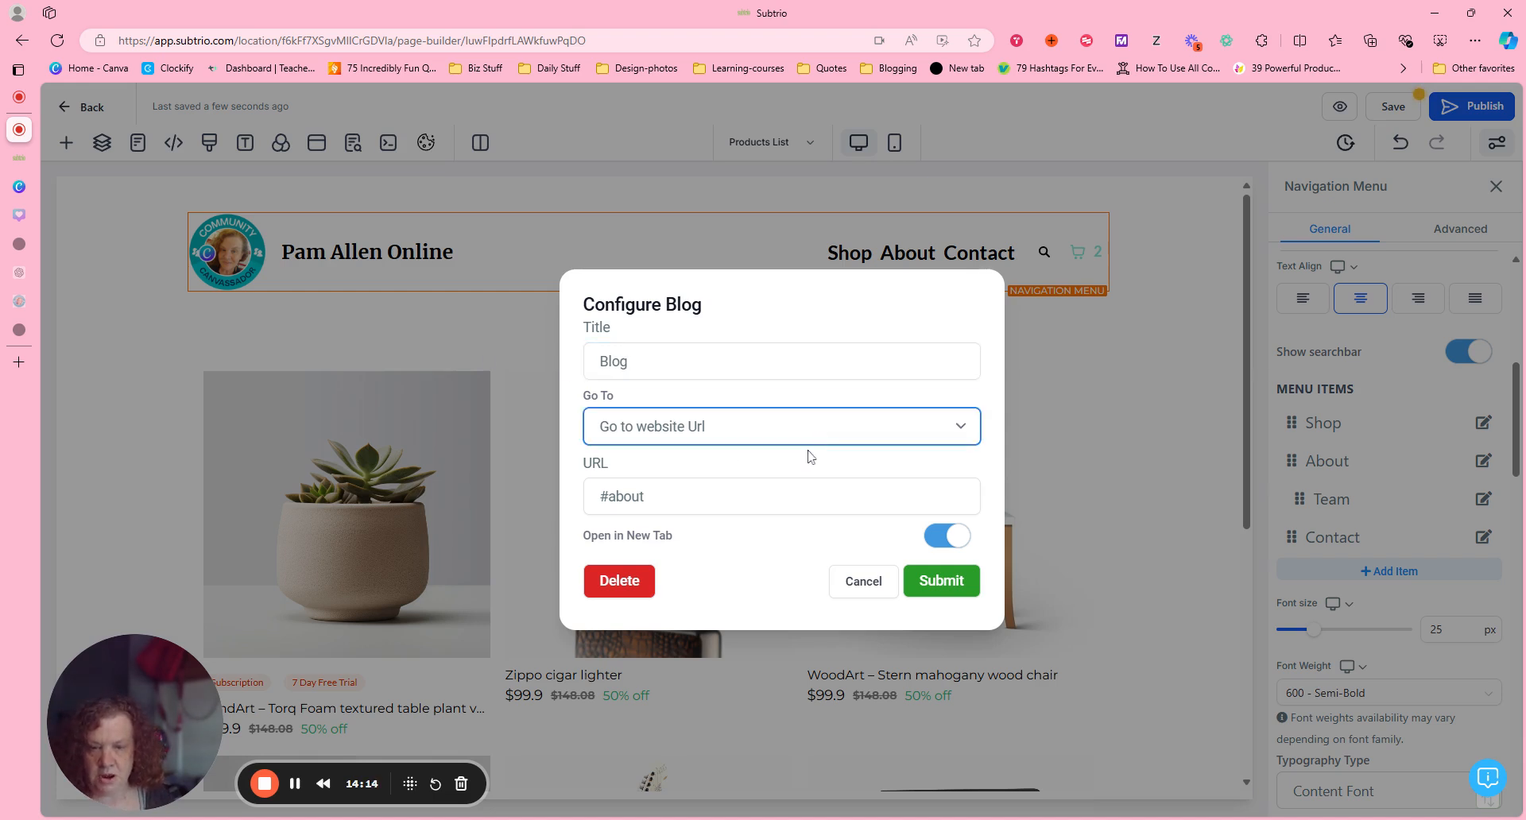
# Select the Blog item's URL for replacement and copy the site's base address from the Pretty Links WordPress page.
pyautogui.moveTo(766, 501); pyautogui.dragTo(578, 501)
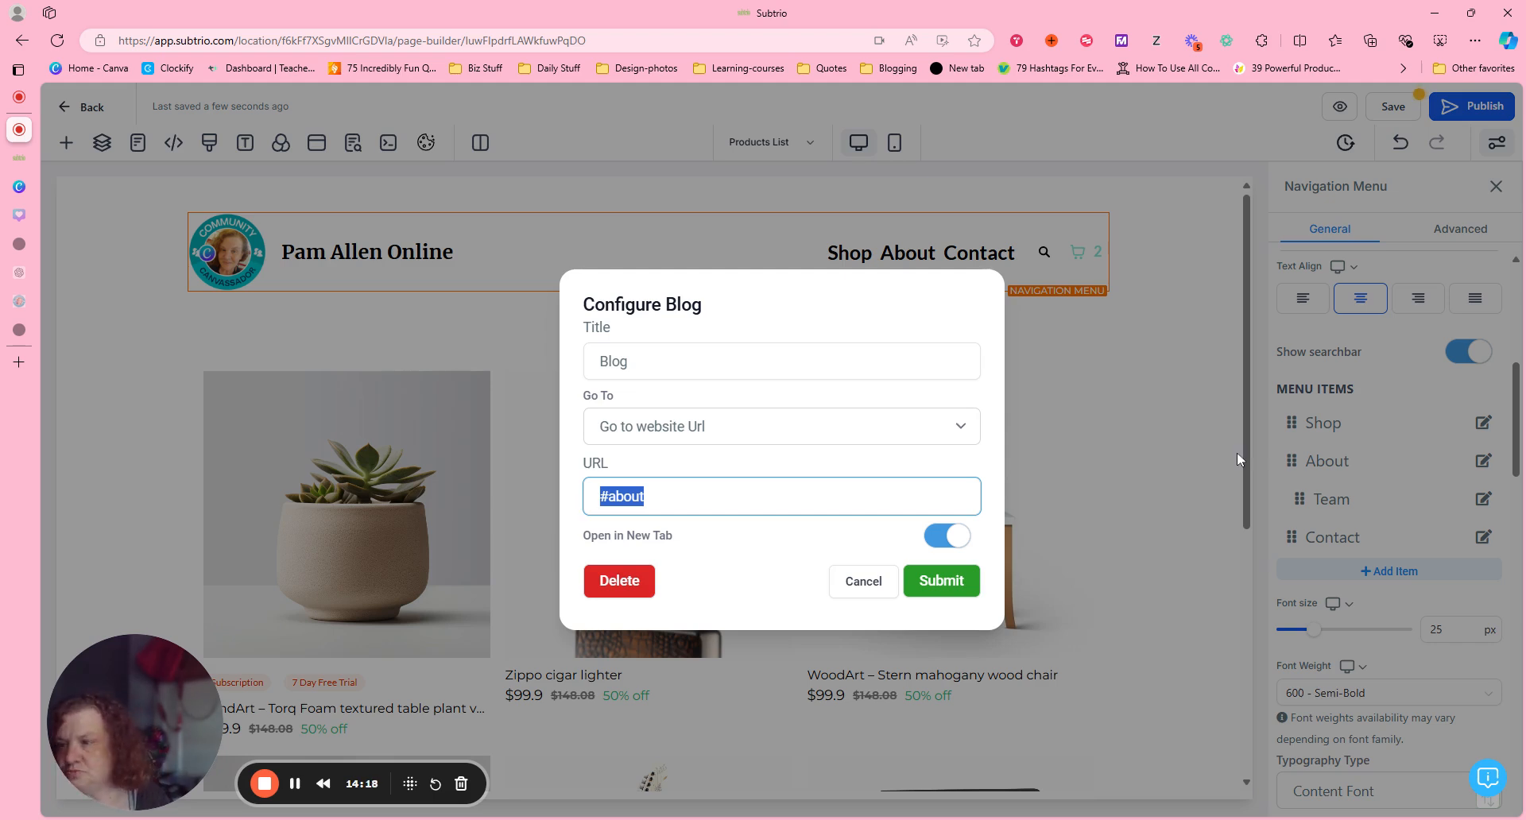
pyautogui.moveTo(30, 302)
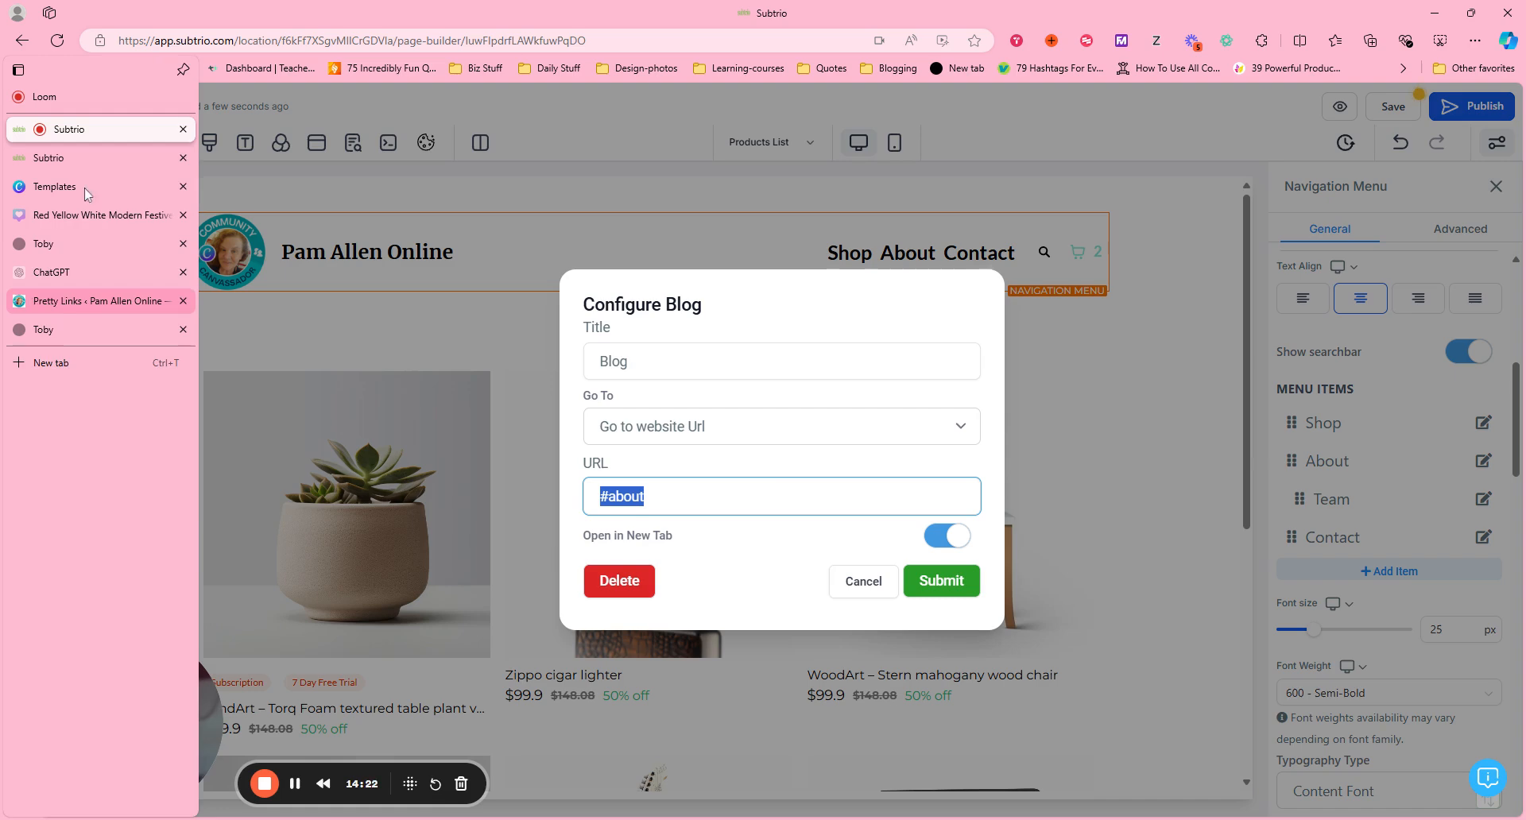
pyautogui.click(97, 301)
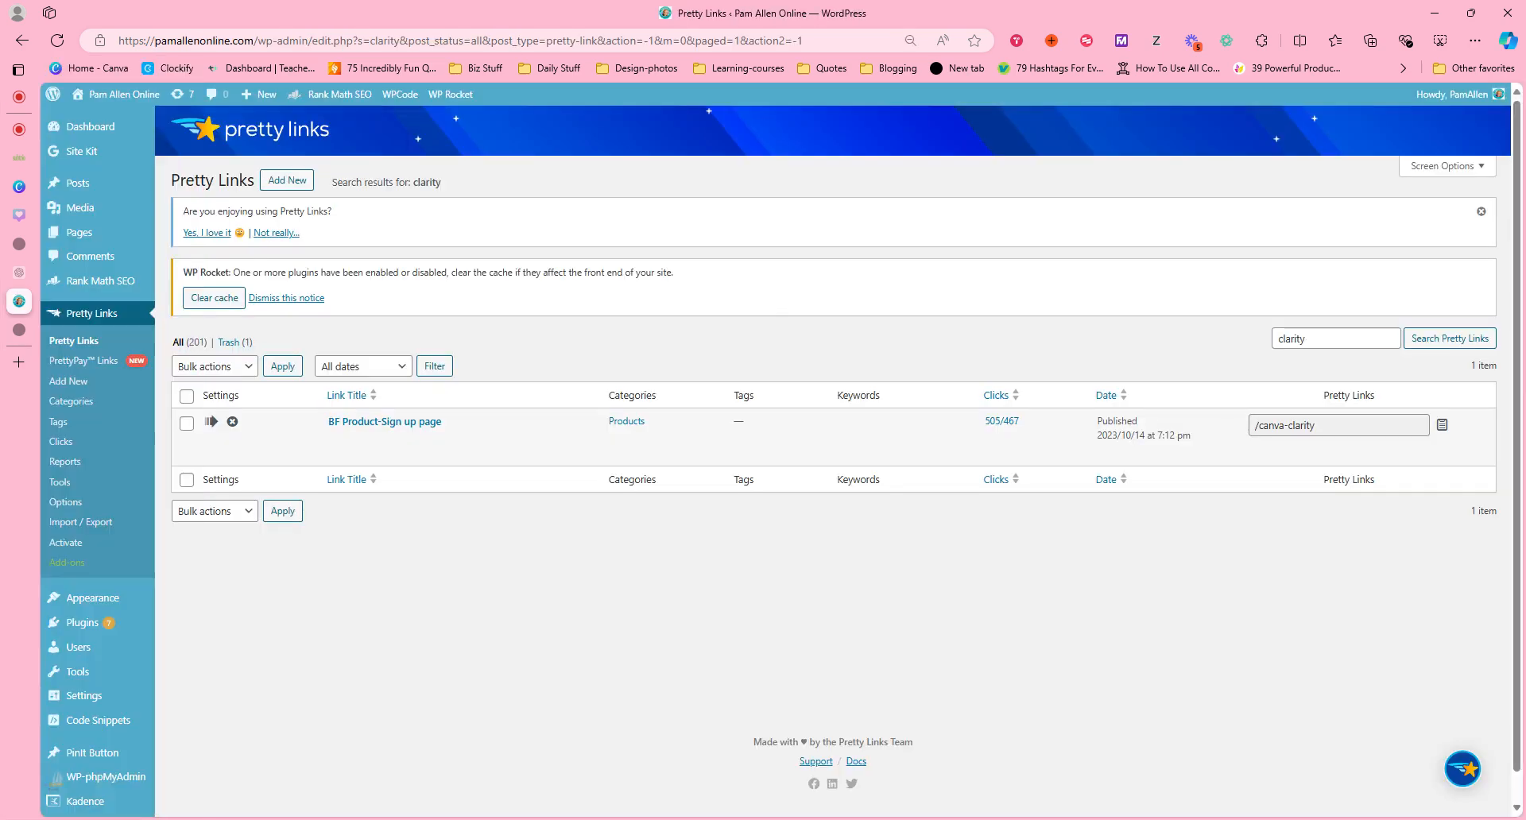
pyautogui.moveTo(258, 40); pyautogui.dragTo(138, 41)
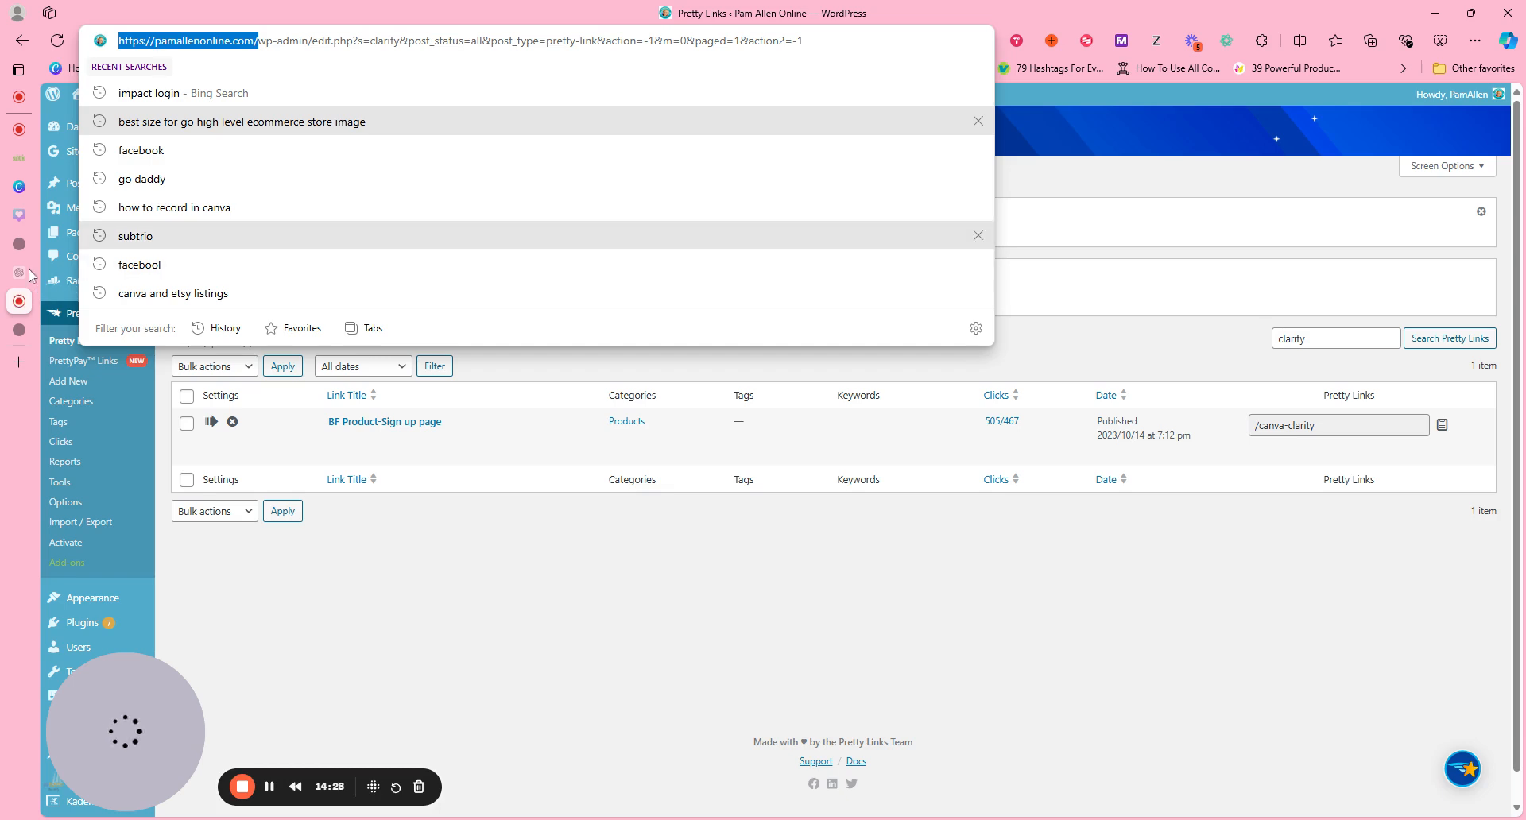
pyautogui.moveTo(23, 151)
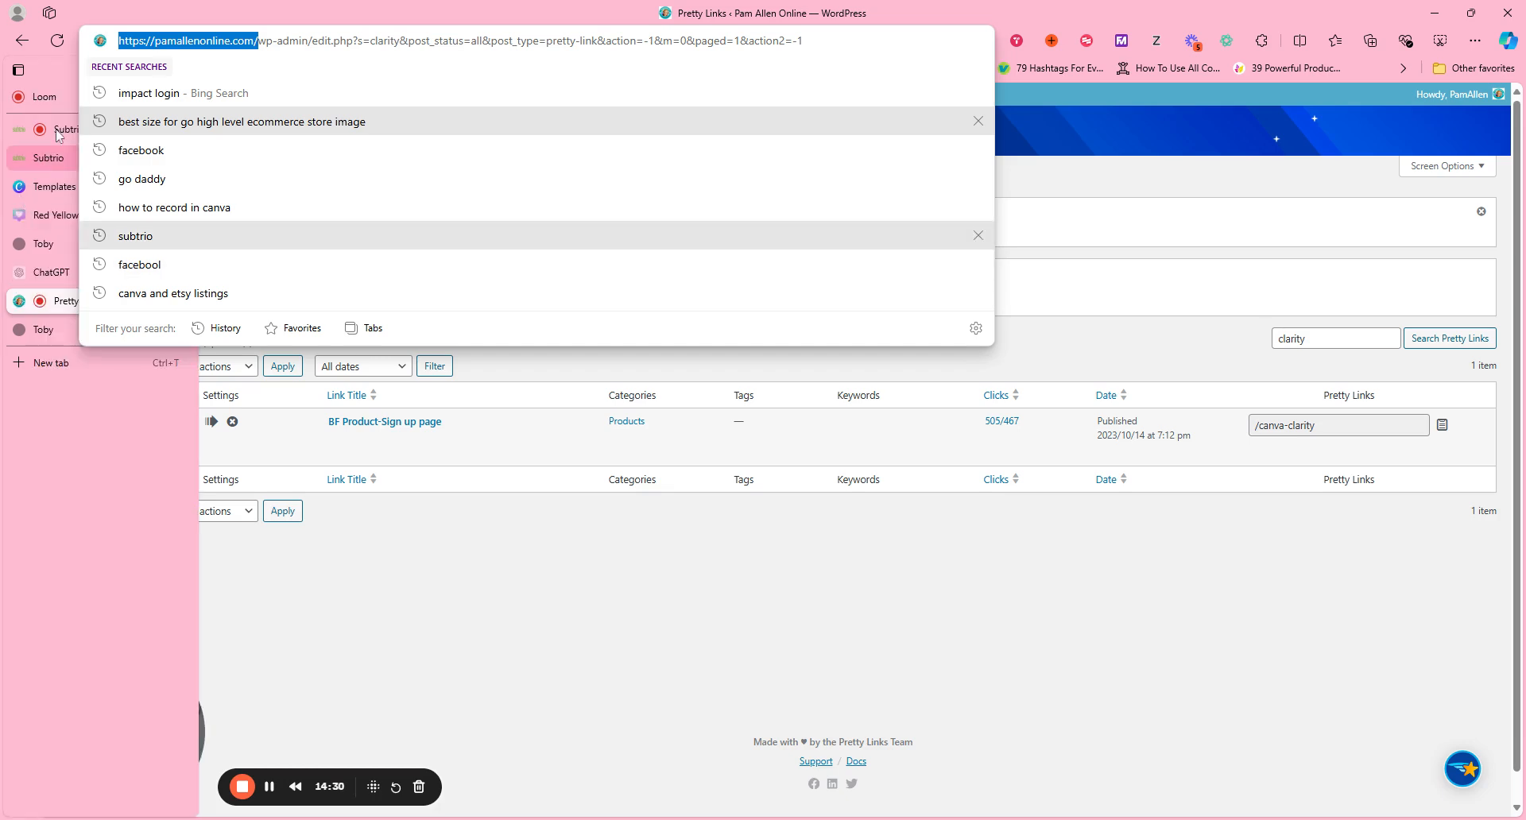
# Switch back to the Subtrio page builder, set the Blog item's URL to the copied address followed by "blog", and submit.
pyautogui.click(58, 133)
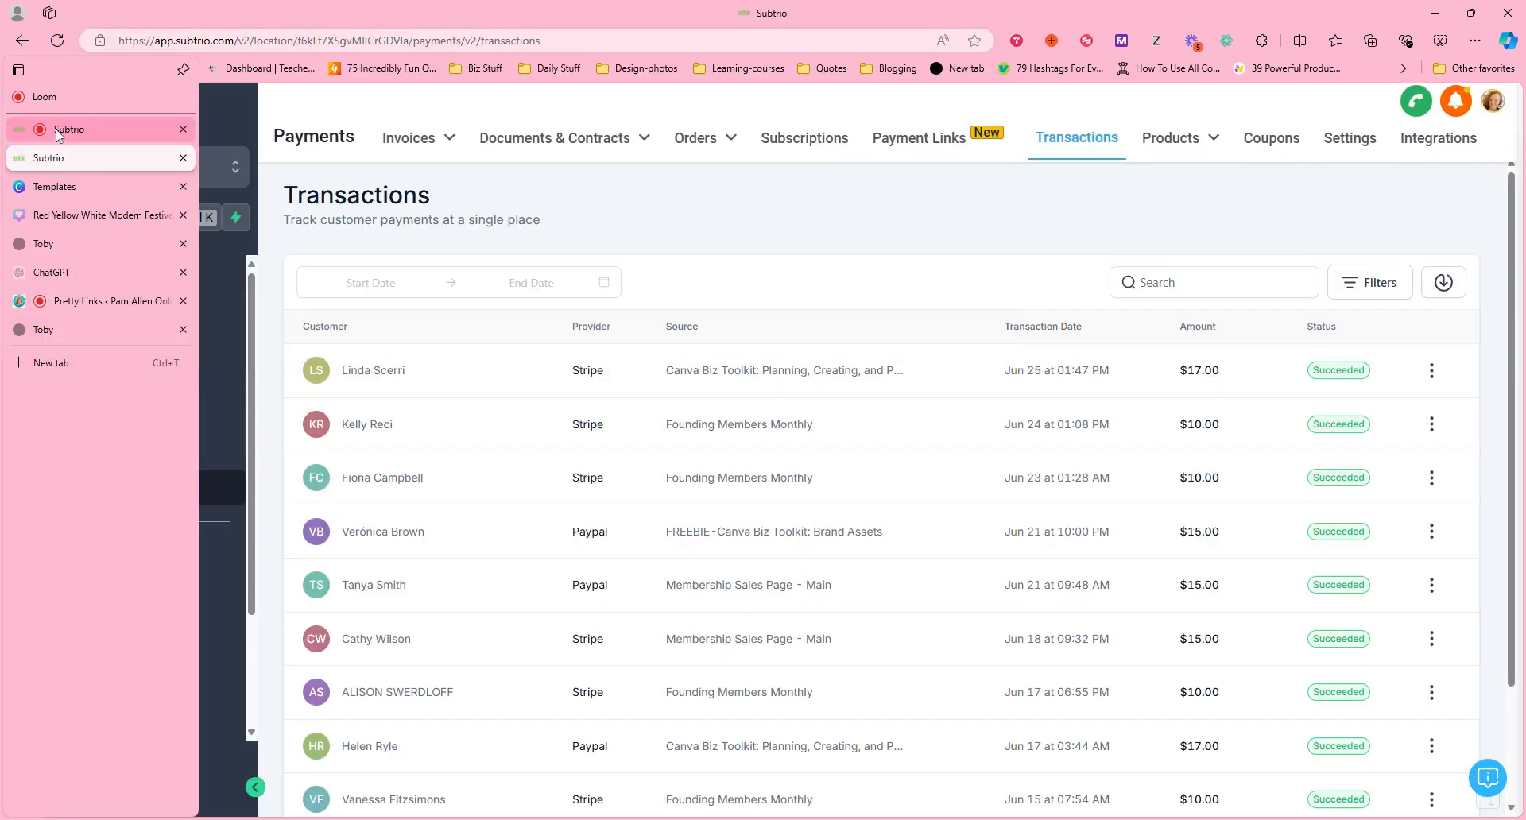
pyautogui.click(58, 131)
pyautogui.write('https://pamallenonline.com/')
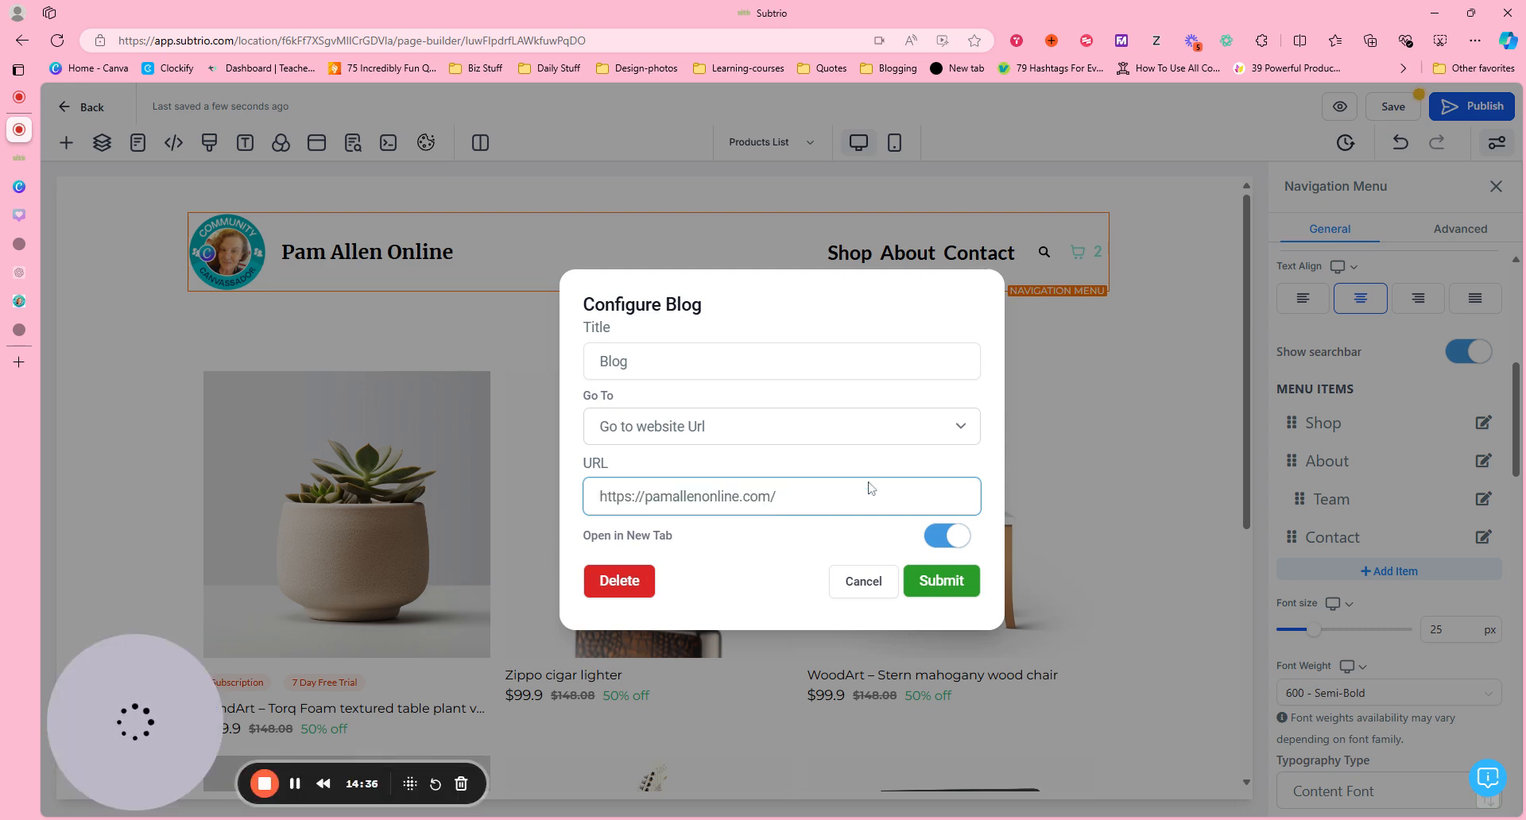
pyautogui.write('b')
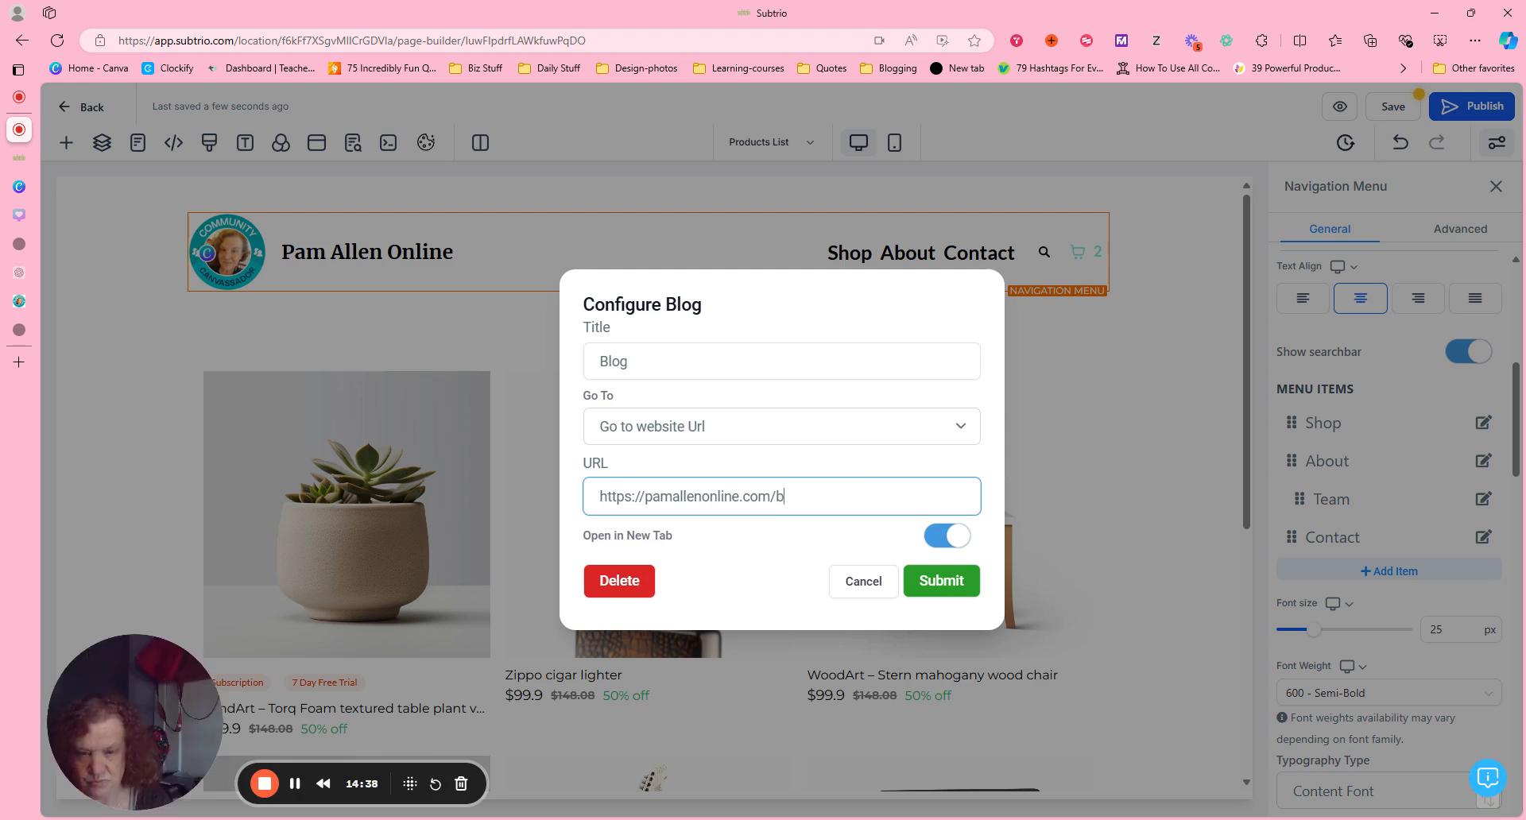
pyautogui.write('log')
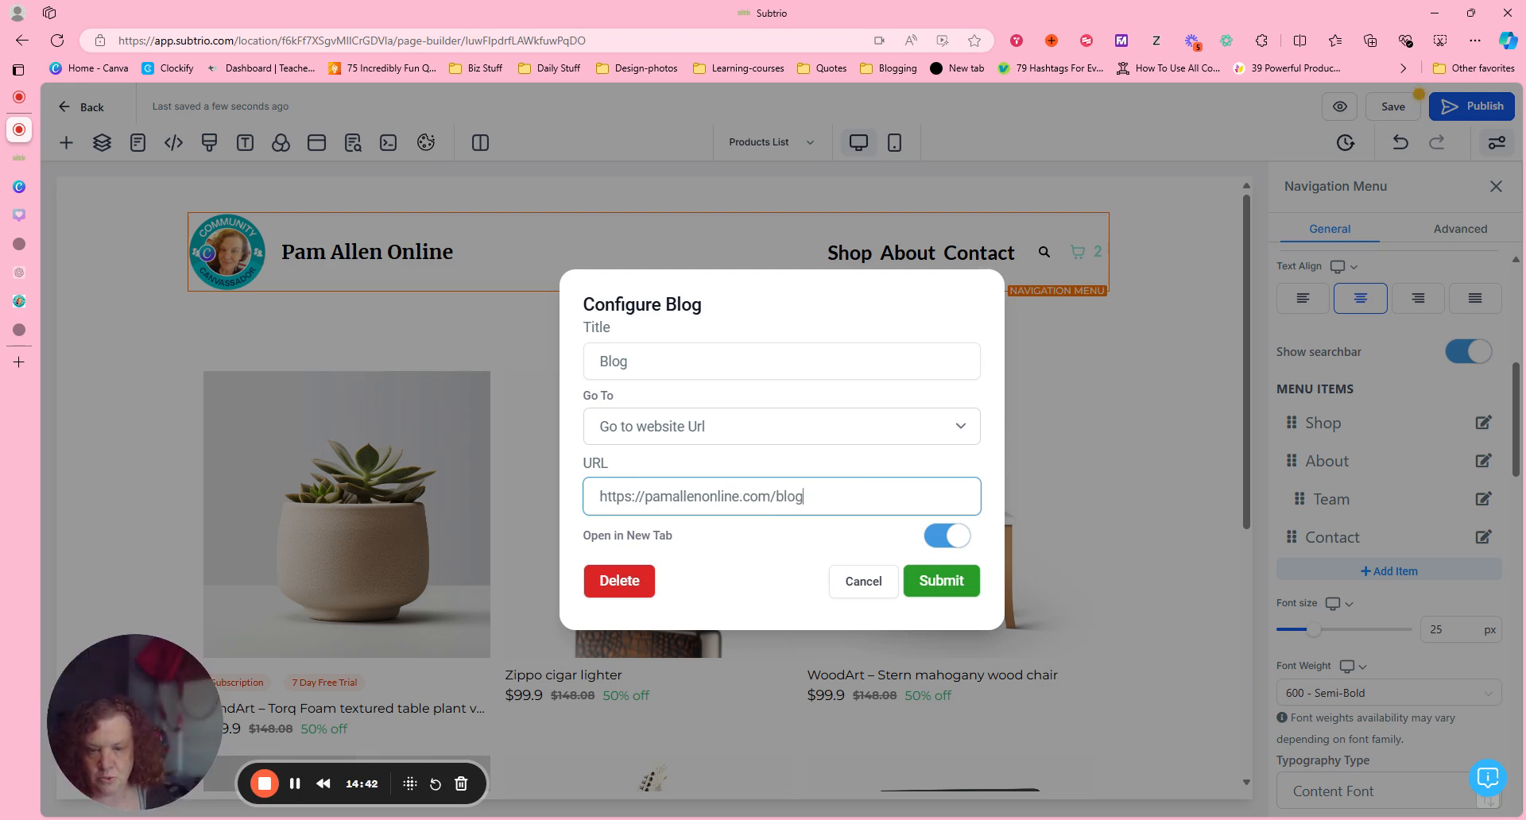
pyautogui.click(964, 598)
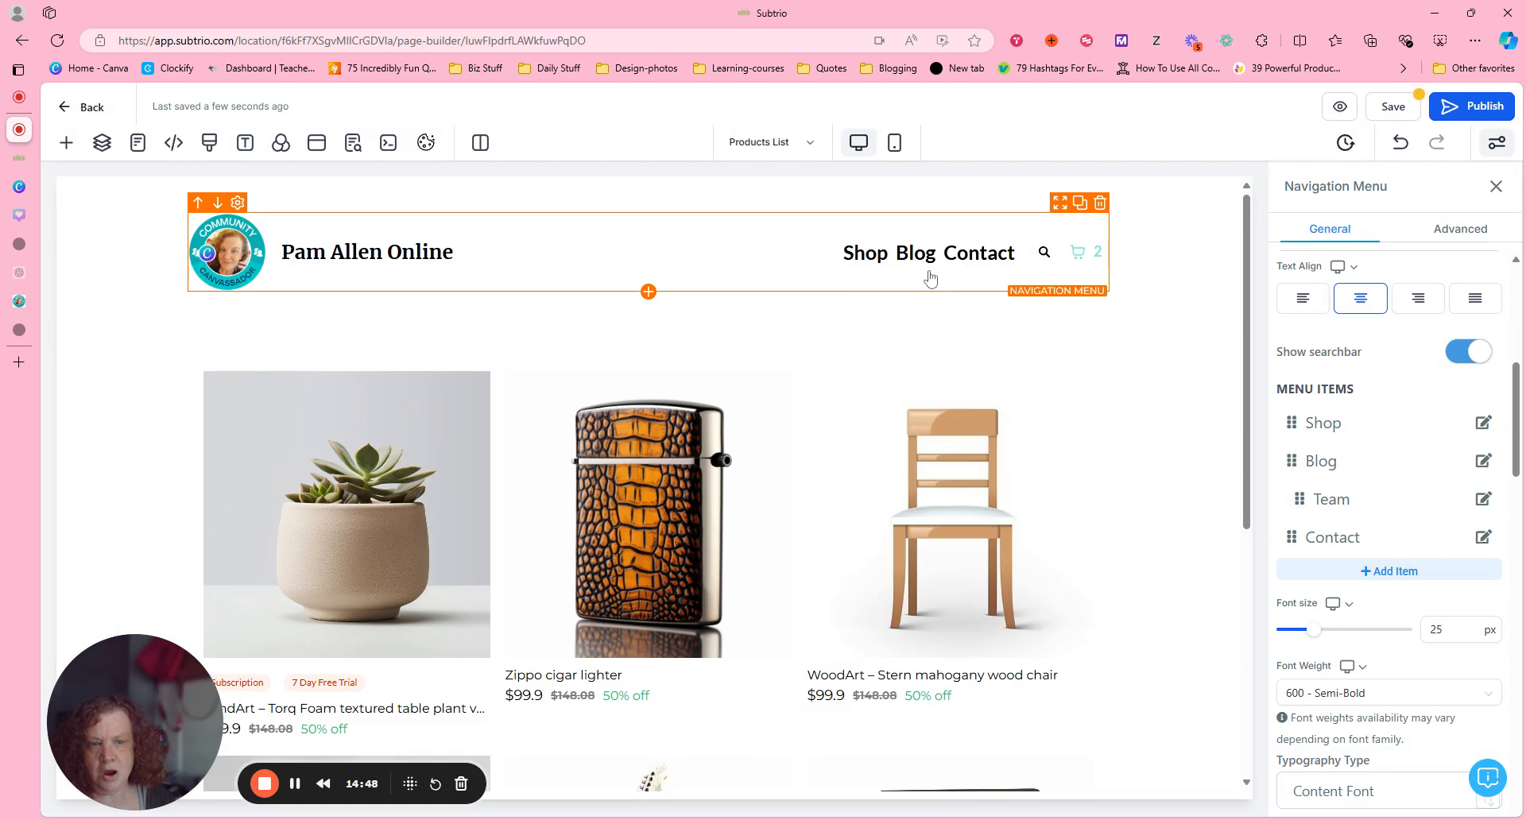
# Delete the Team submenu item from the navigation menu and confirm the deletion.
pyautogui.click(1483, 501)
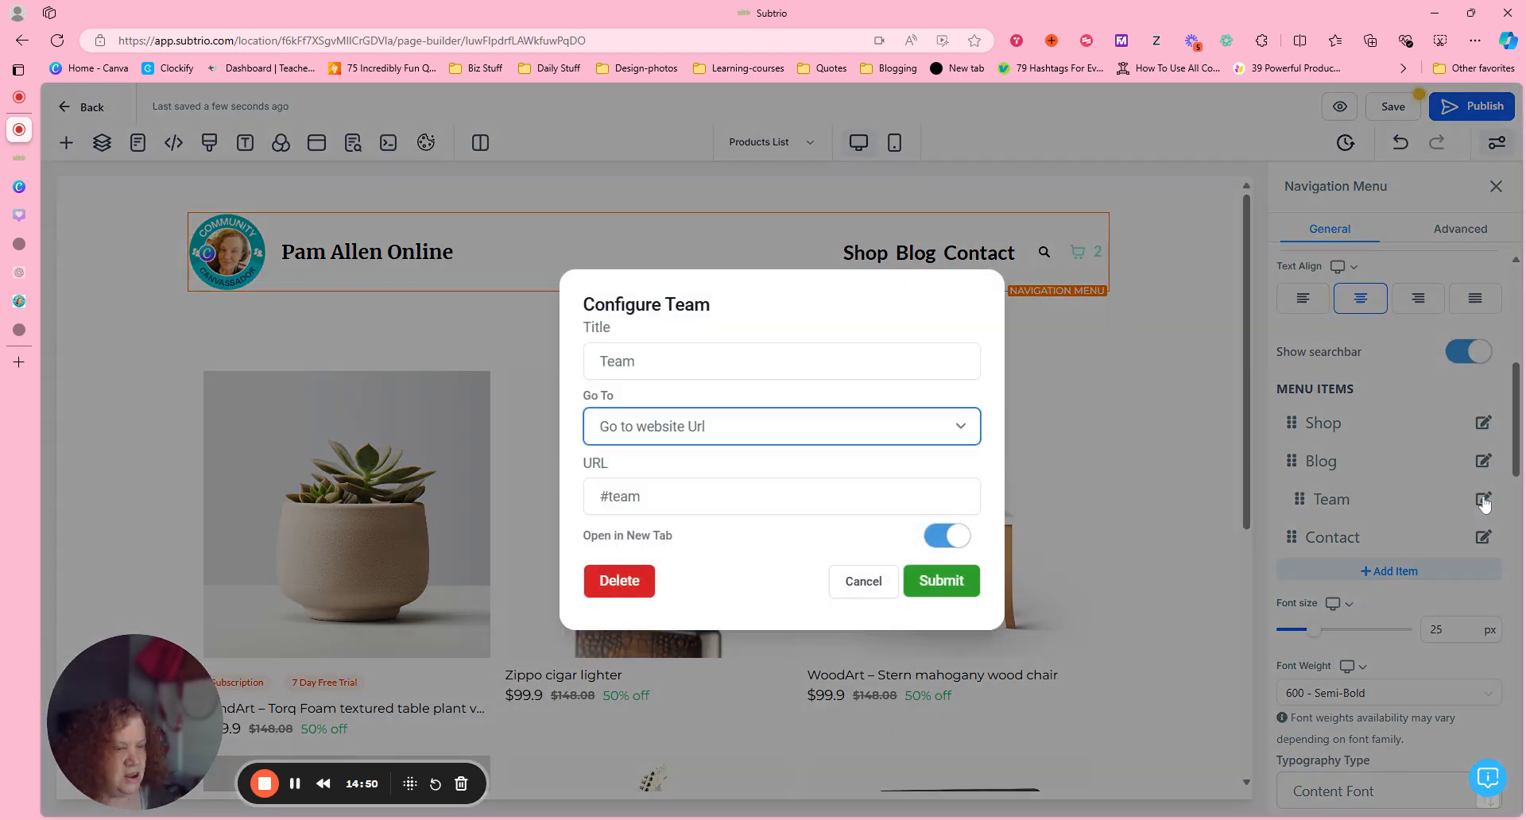
pyautogui.click(610, 583)
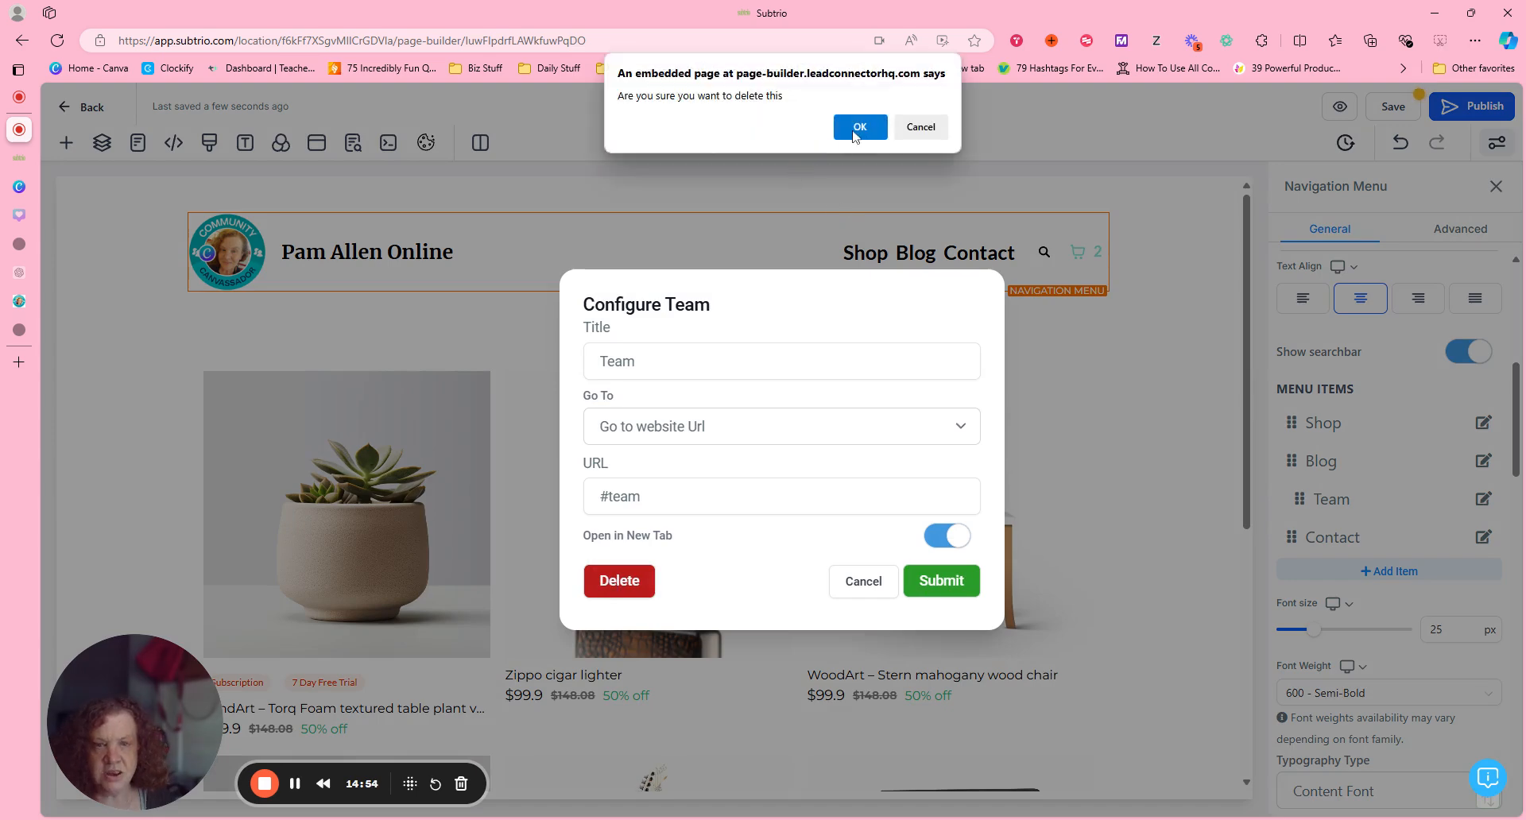
pyautogui.click(858, 127)
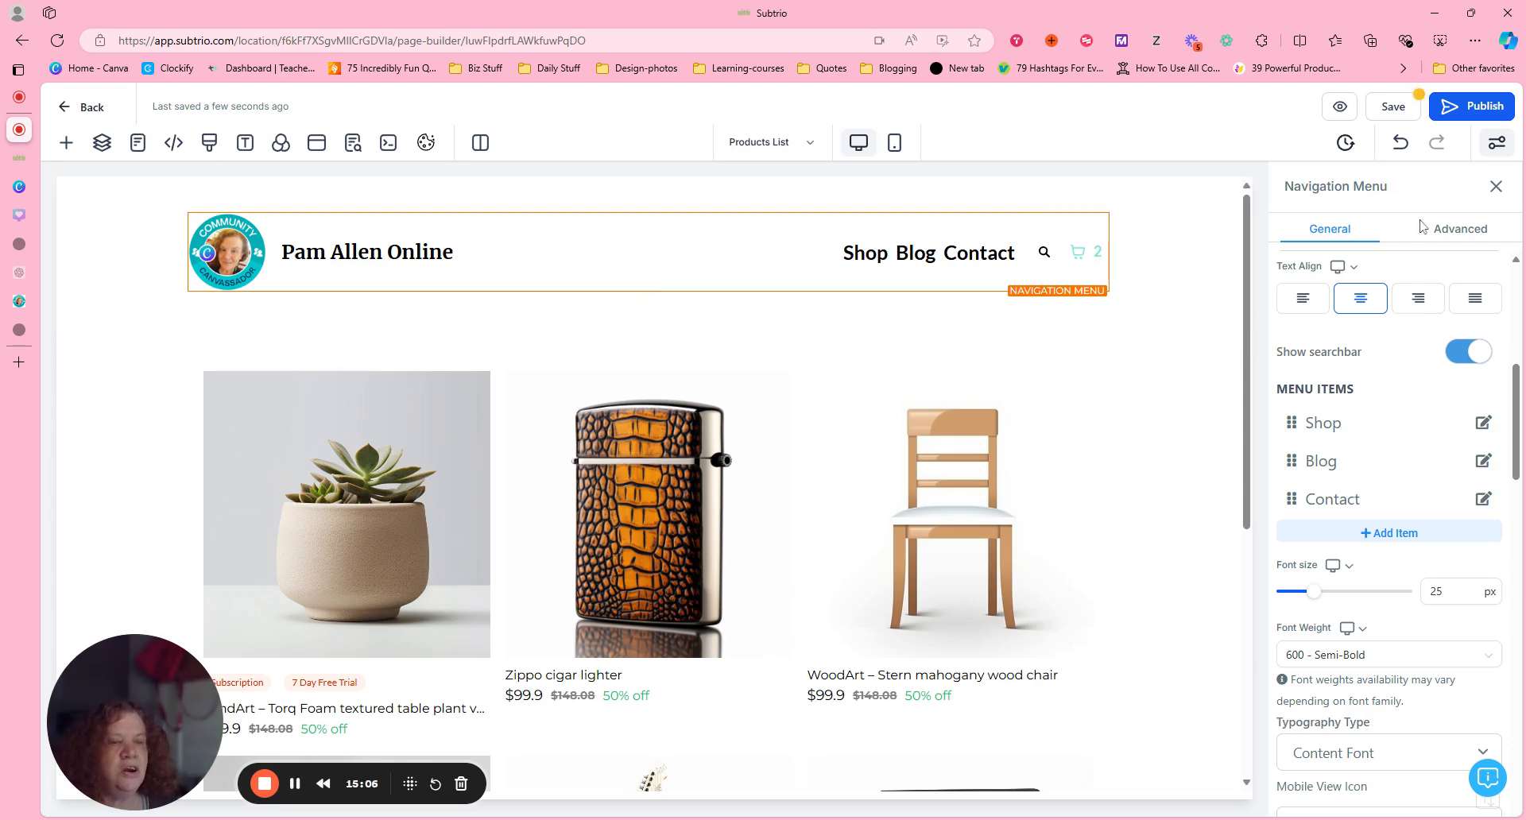
# Try green for the navigation menu's cart icon active color, and set it to the muted purple-blue swatch.
pyautogui.moveTo(1518, 405); pyautogui.dragTo(1519, 560)
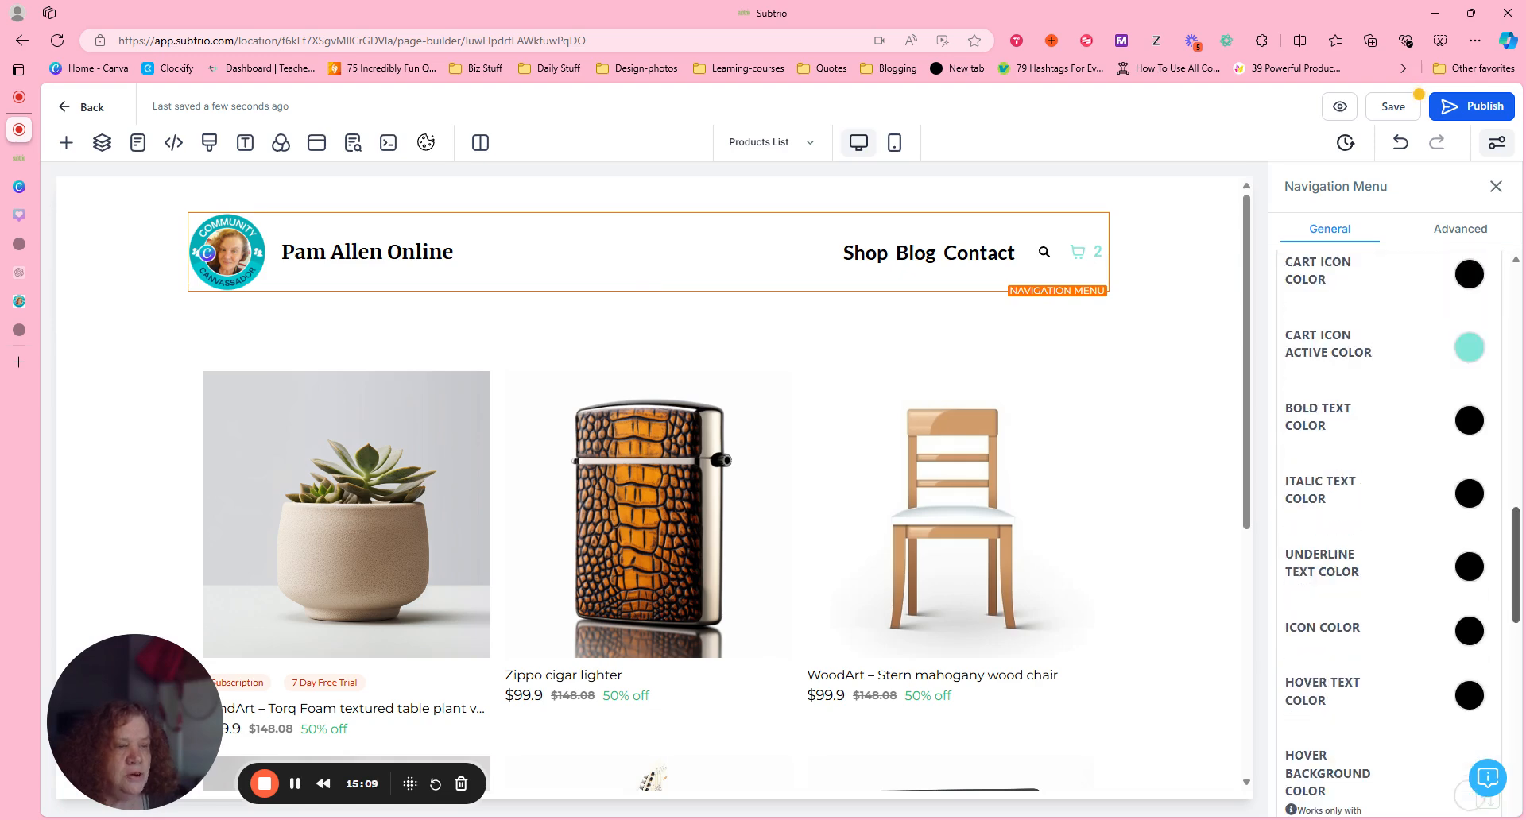
pyautogui.click(1468, 349)
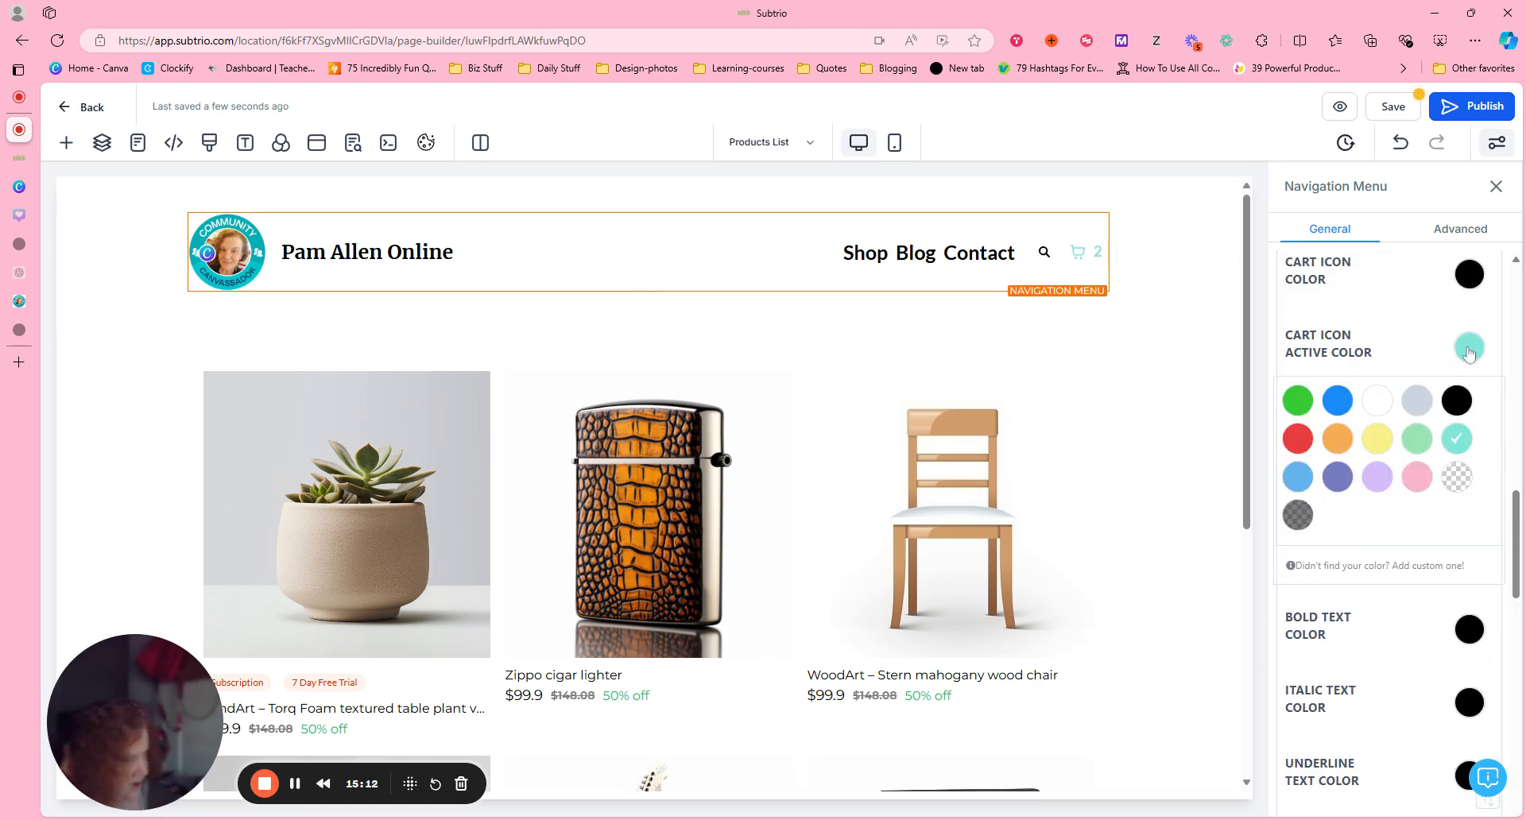
pyautogui.click(1301, 404)
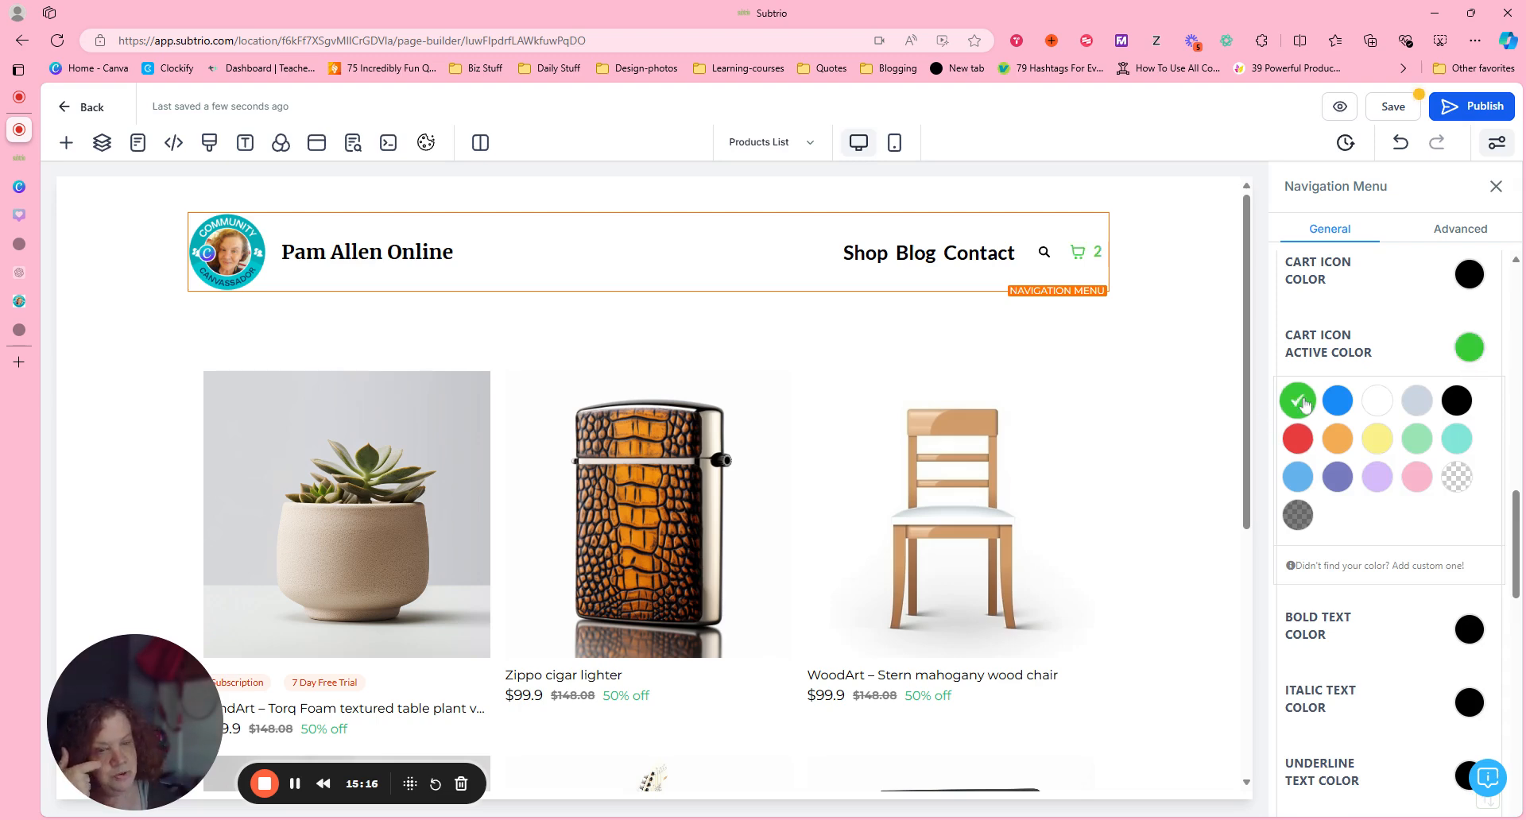
pyautogui.click(1339, 482)
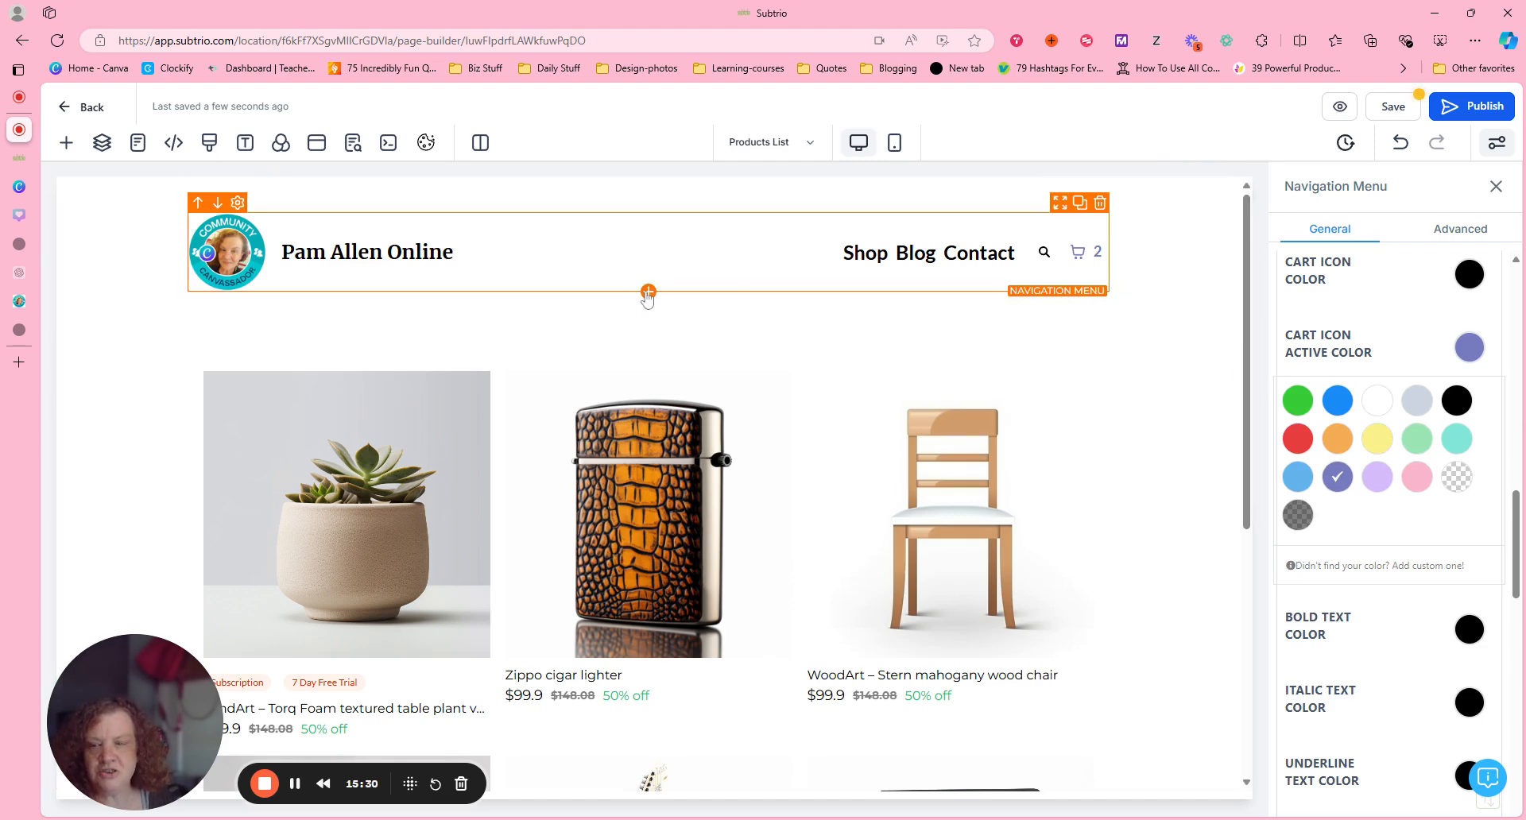
# Add an Image element directly below the navigation menu.
pyautogui.click(648, 294)
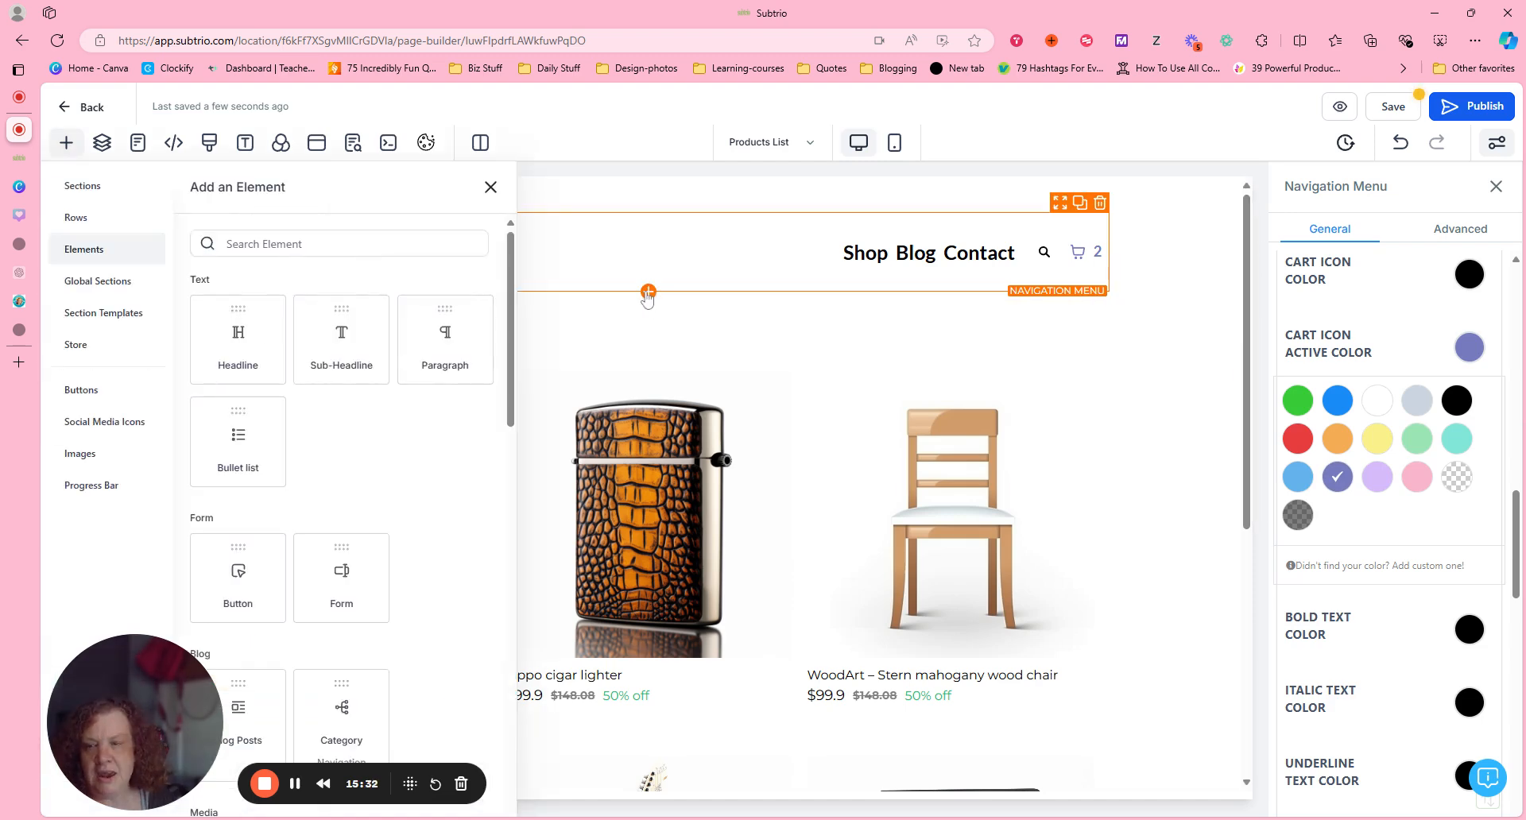
pyautogui.scroll(-5, 494, 382)
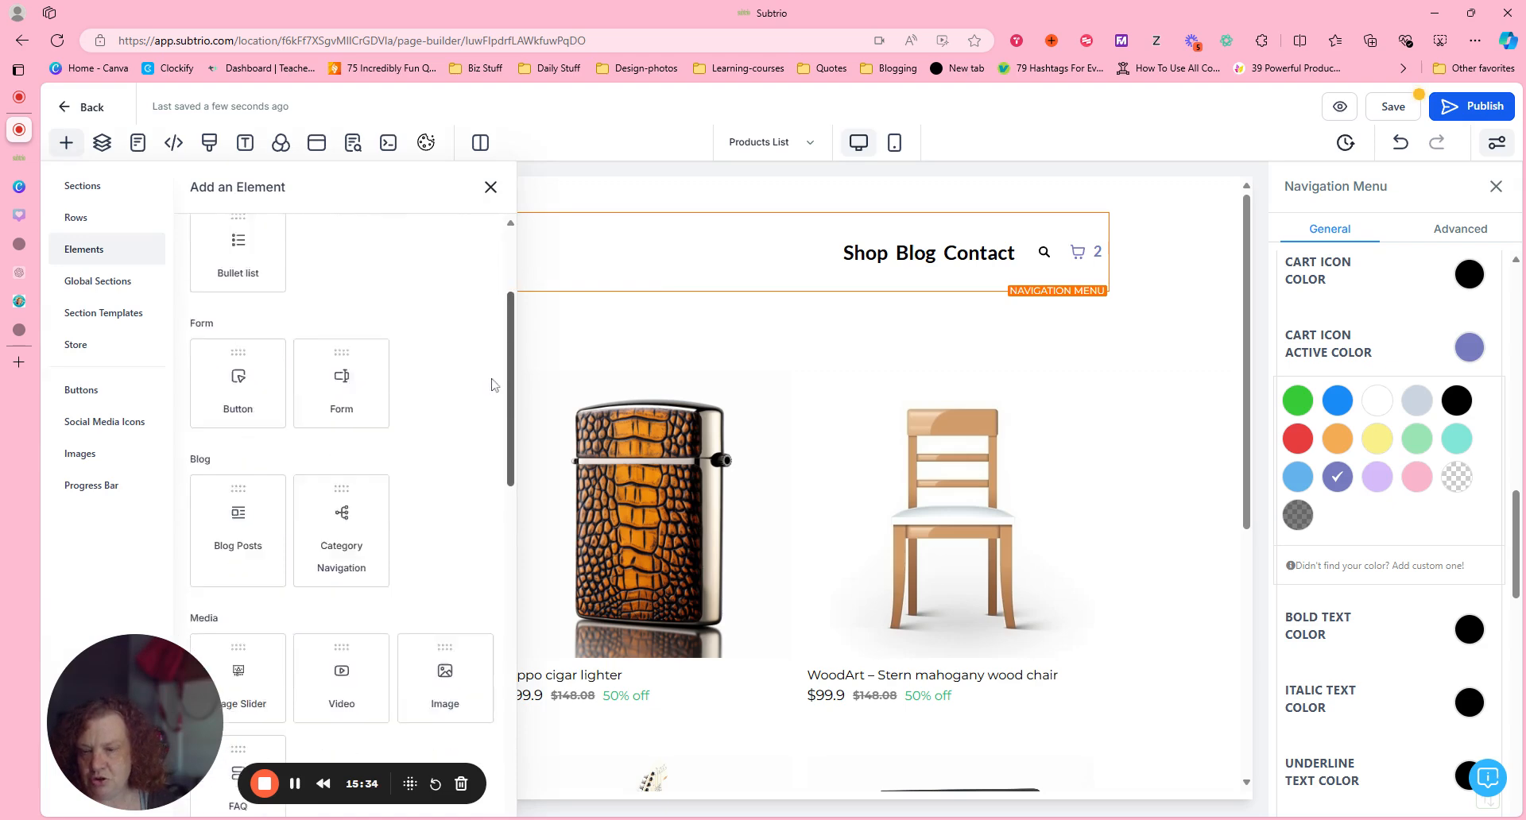
pyautogui.scroll(-2, 495, 397)
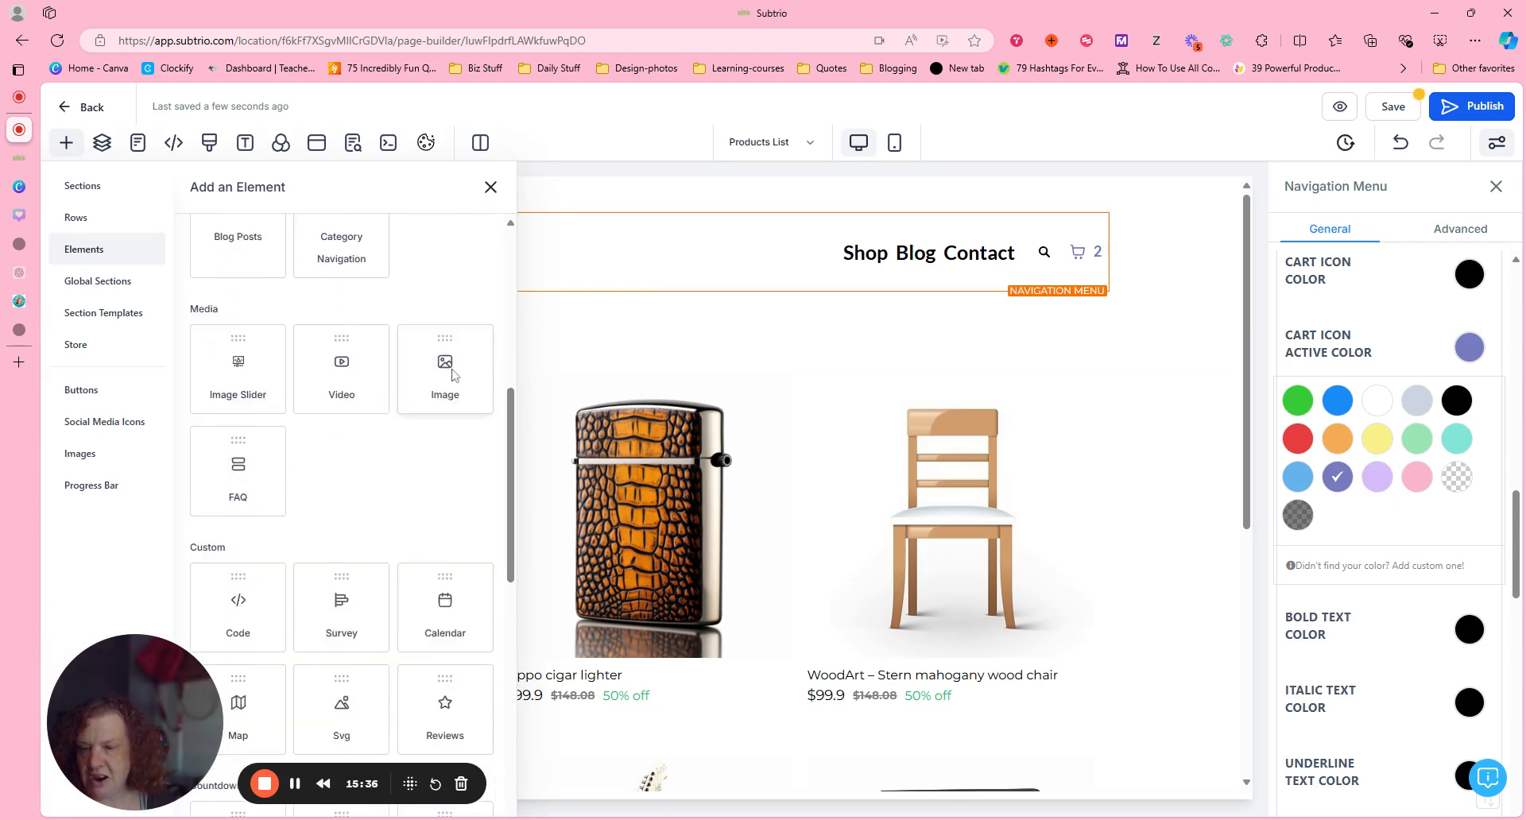
pyautogui.moveTo(451, 364); pyautogui.dragTo(623, 327)
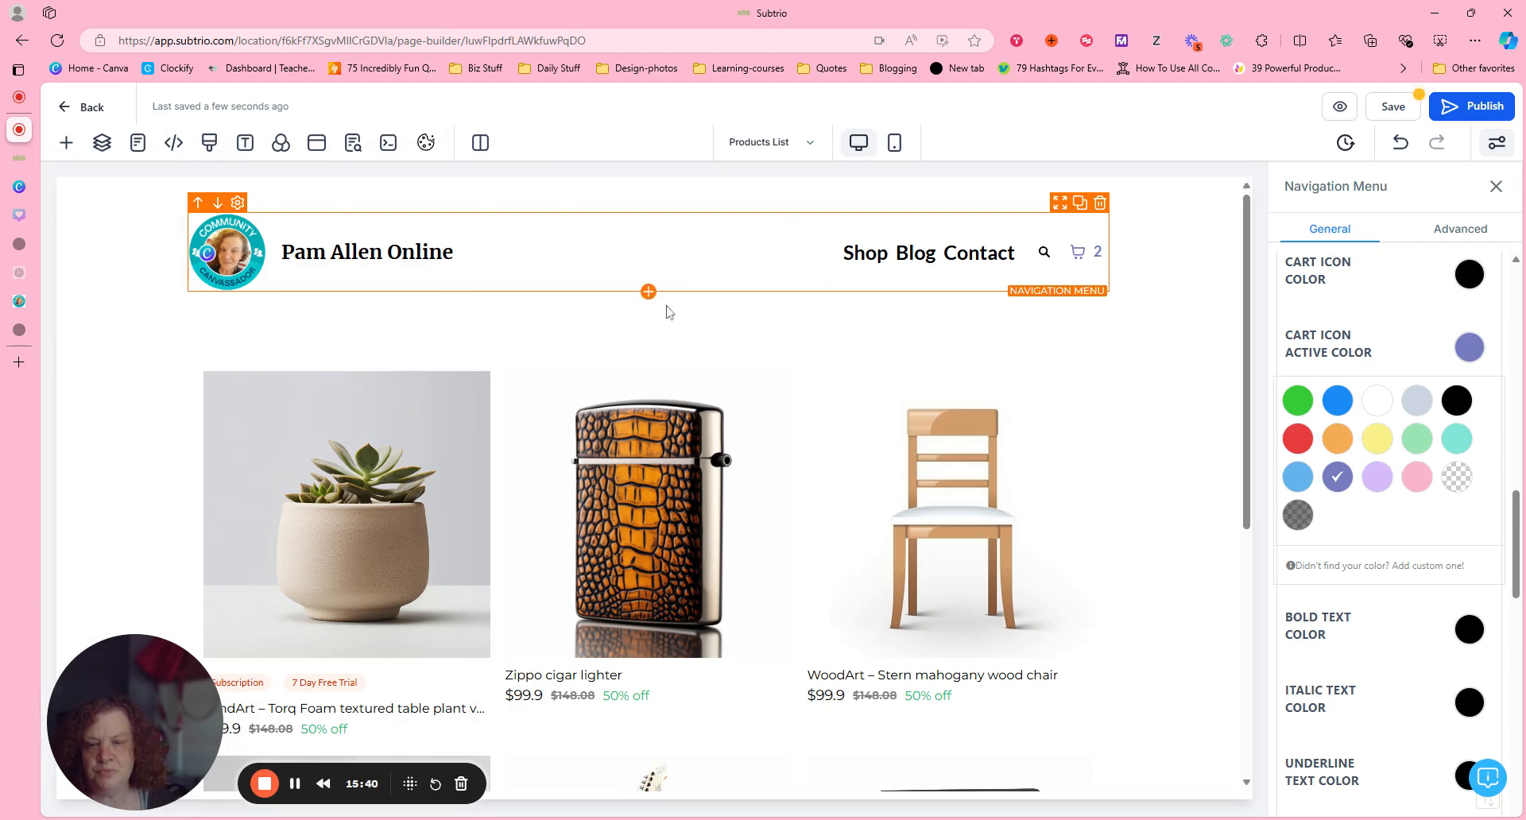
pyautogui.click(648, 293)
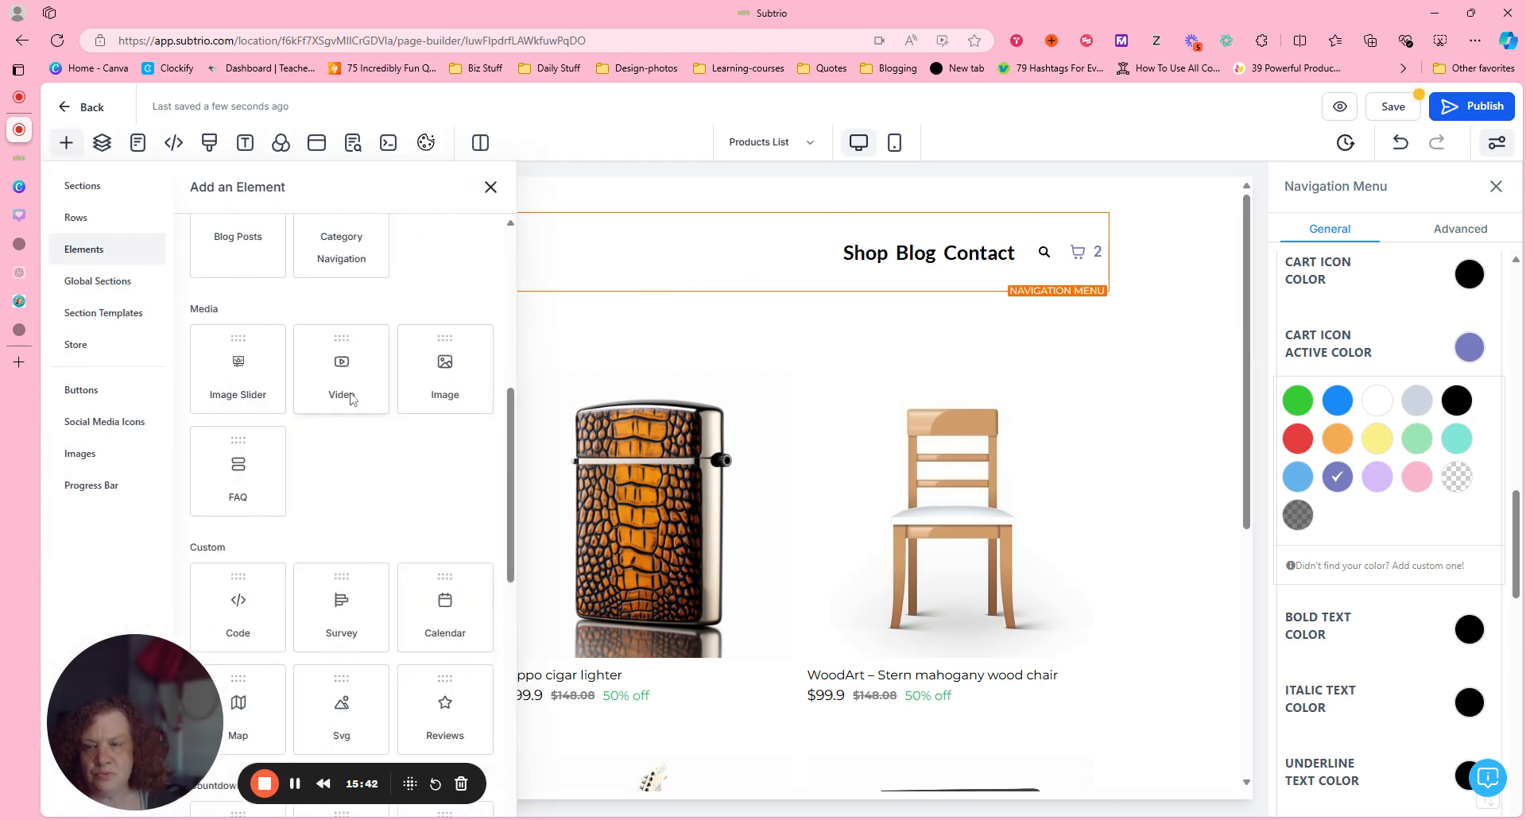
pyautogui.moveTo(433, 377); pyautogui.dragTo(461, 350)
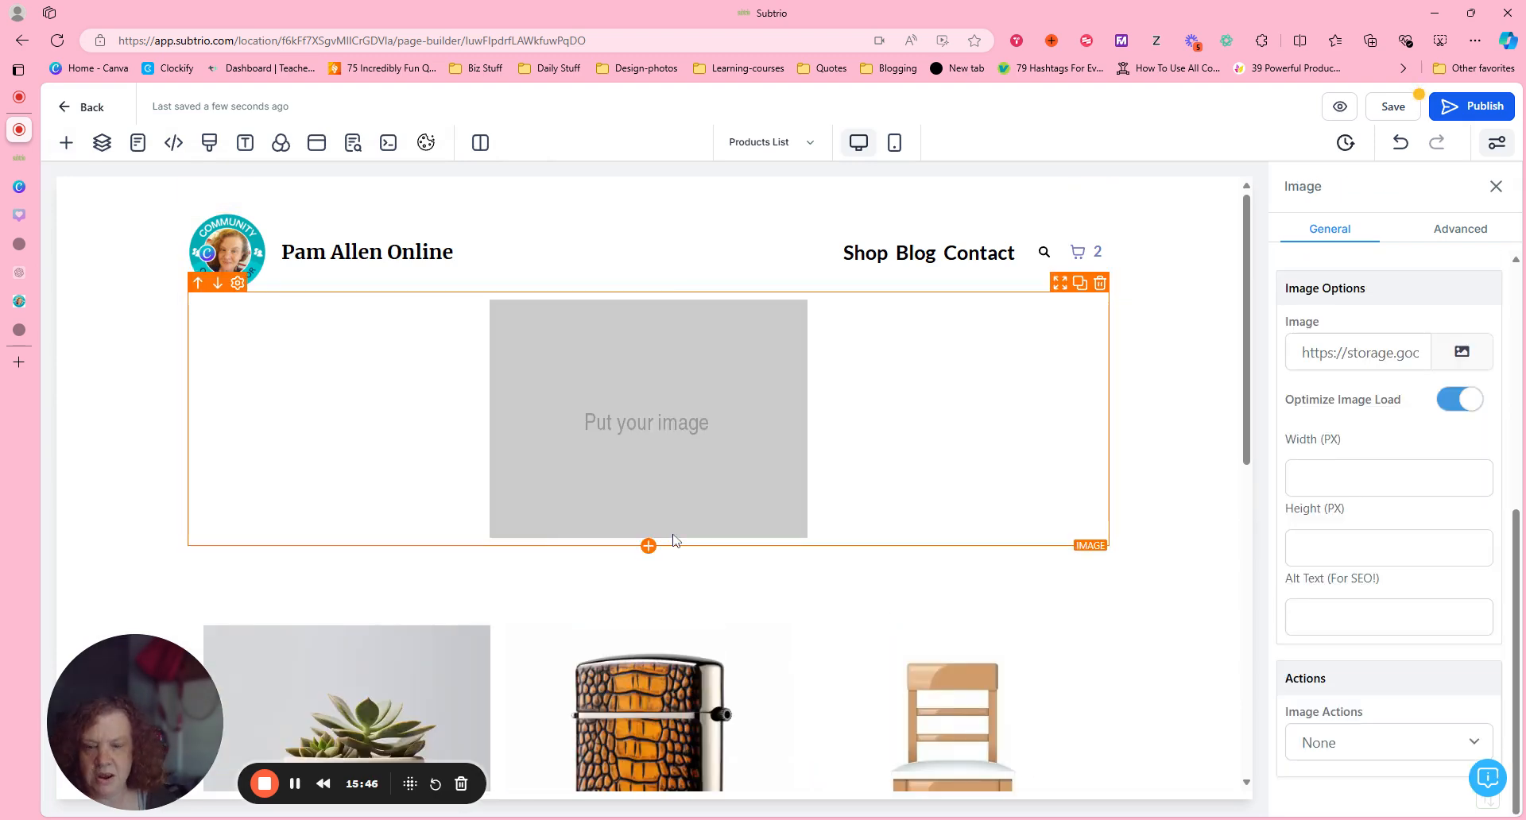
# Fill the new image element with "Pink Digital Product Mockup Etsy Shop Cover.png" from the media library.
pyautogui.click(1453, 356)
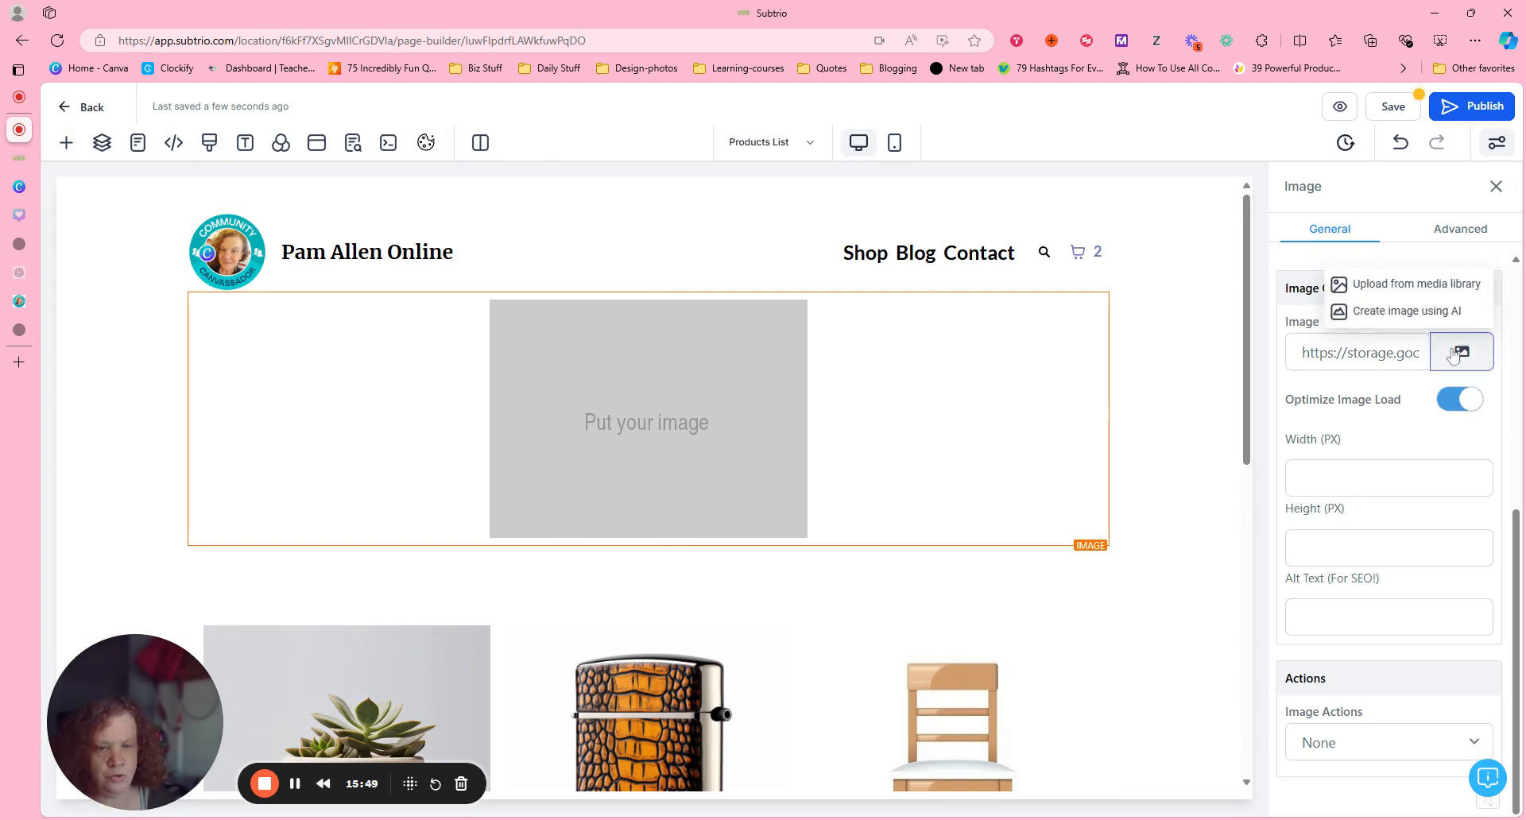
pyautogui.click(1457, 284)
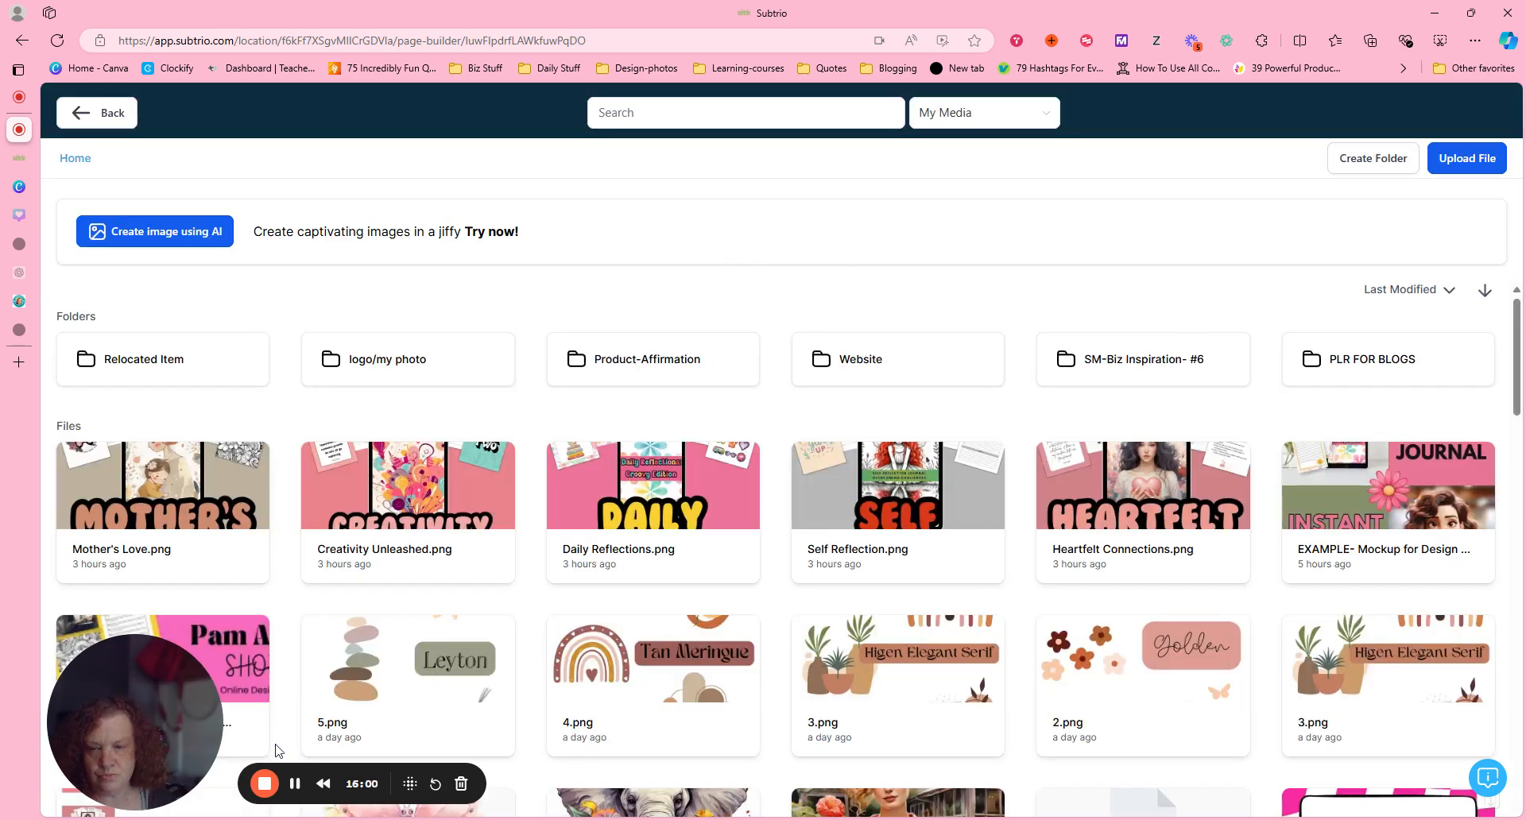
pyautogui.click(226, 664)
pyautogui.moveTo(191, 671); pyautogui.dragTo(278, 300)
pyautogui.click(144, 712)
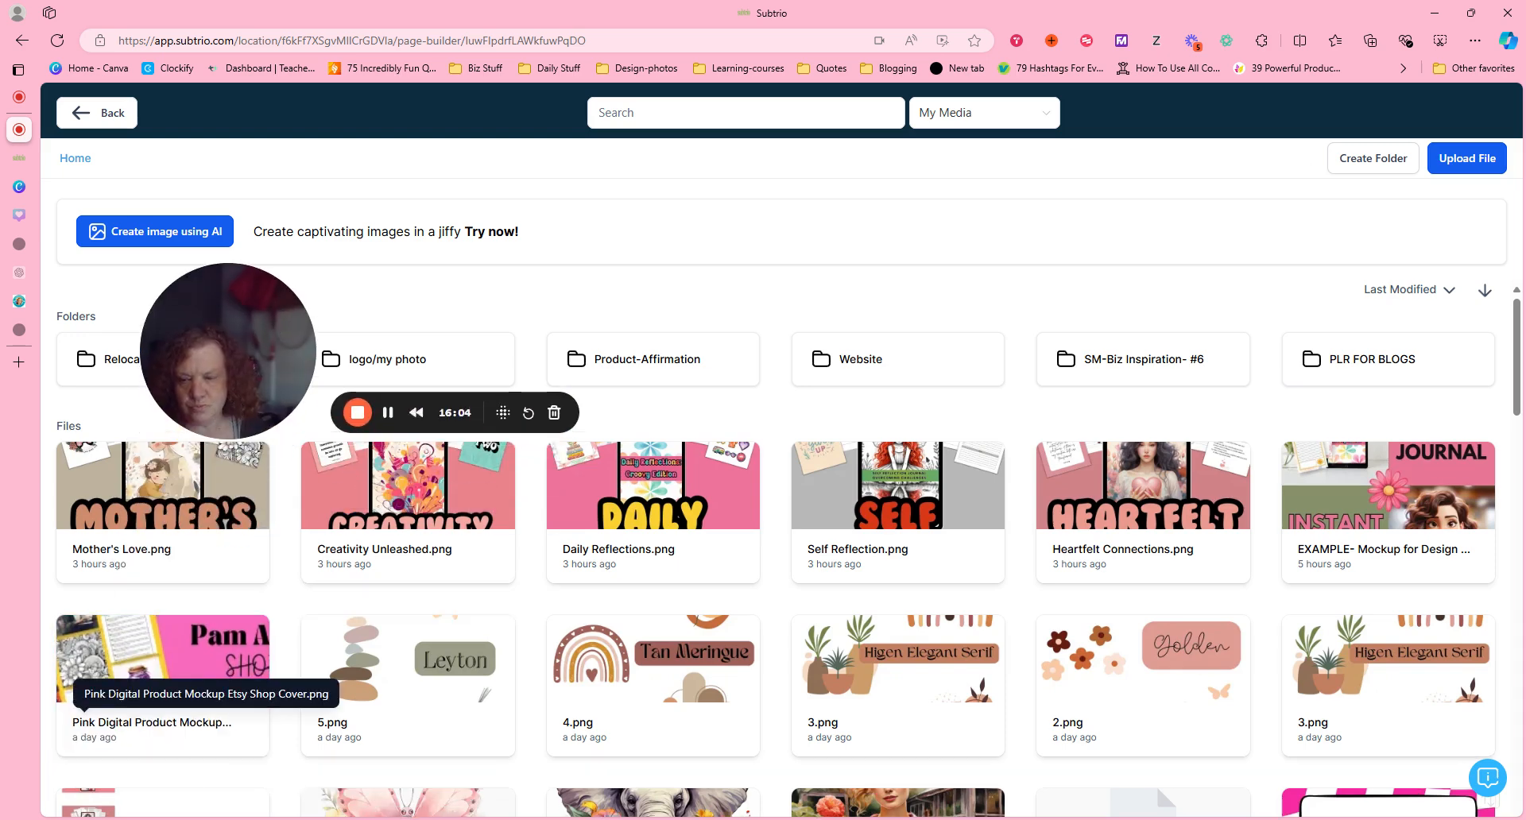
pyautogui.doubleClick(186, 655)
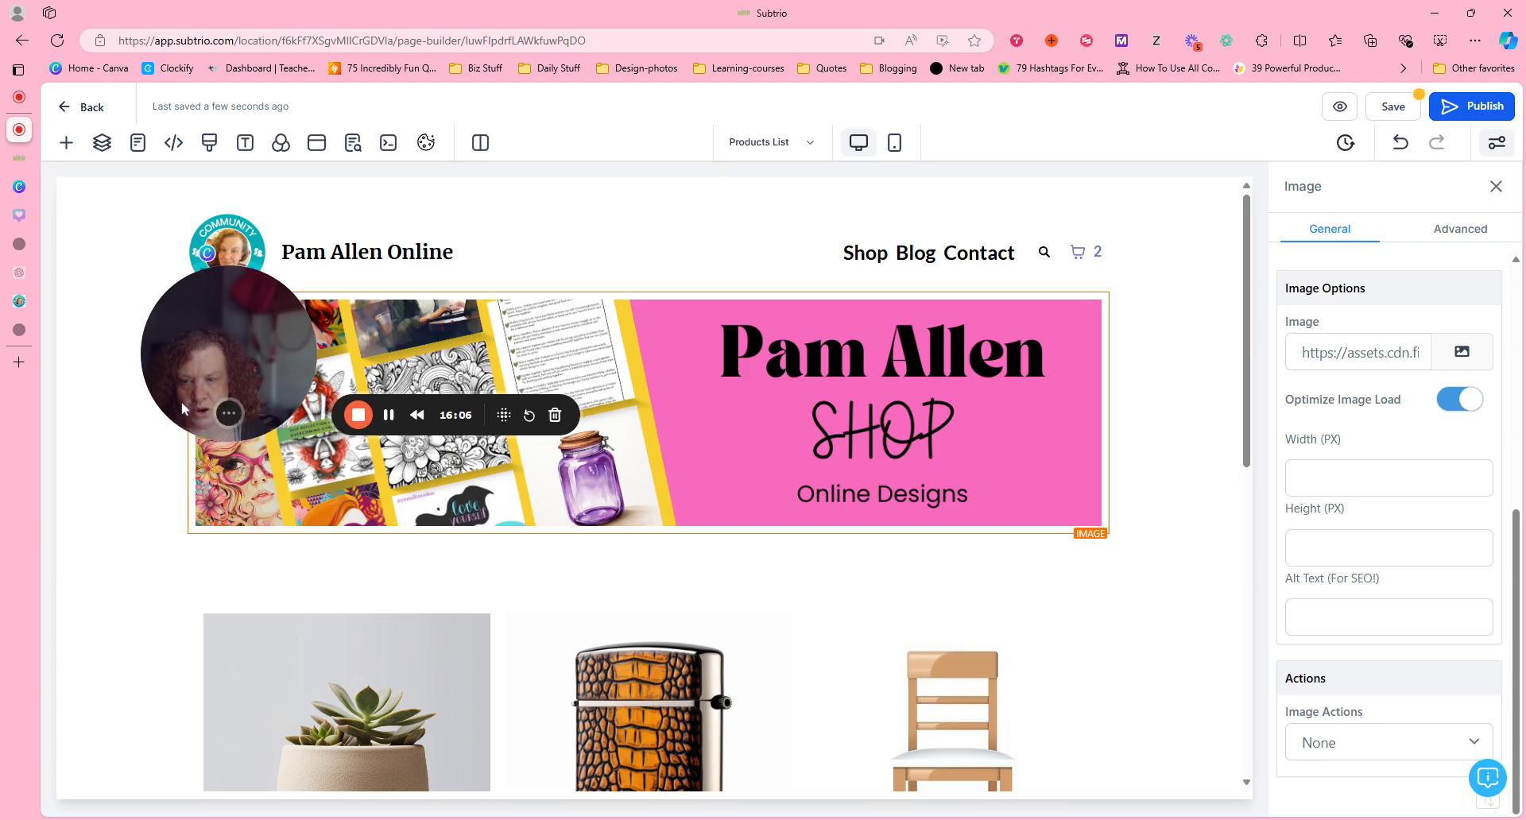
pyautogui.moveTo(181, 402); pyautogui.dragTo(85, 768)
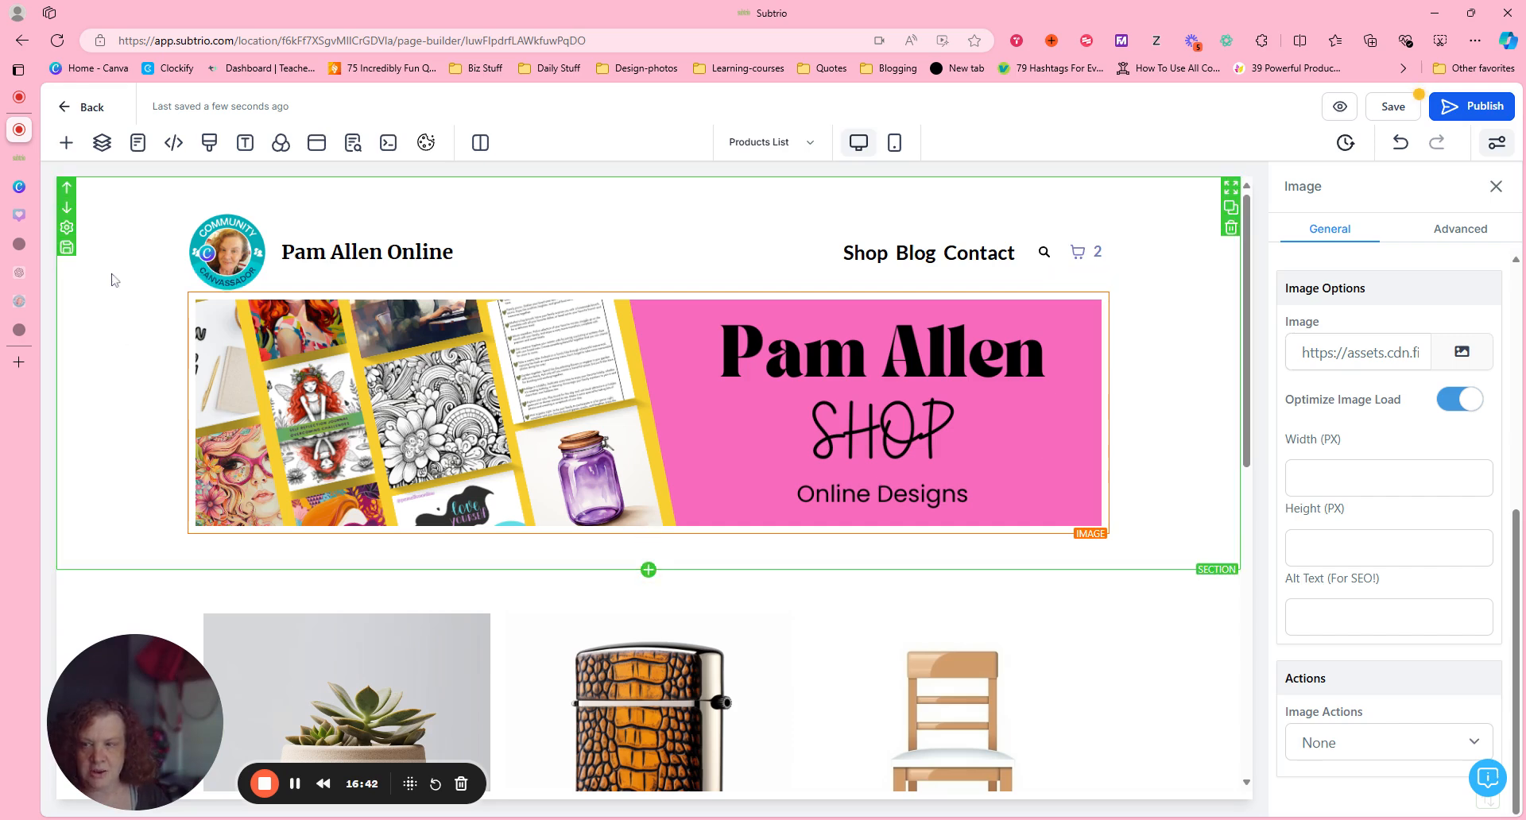
# Save the section holding the navigation menu and banner as an asset named "Header for Shop" under Global Sections.
pyautogui.click(67, 249)
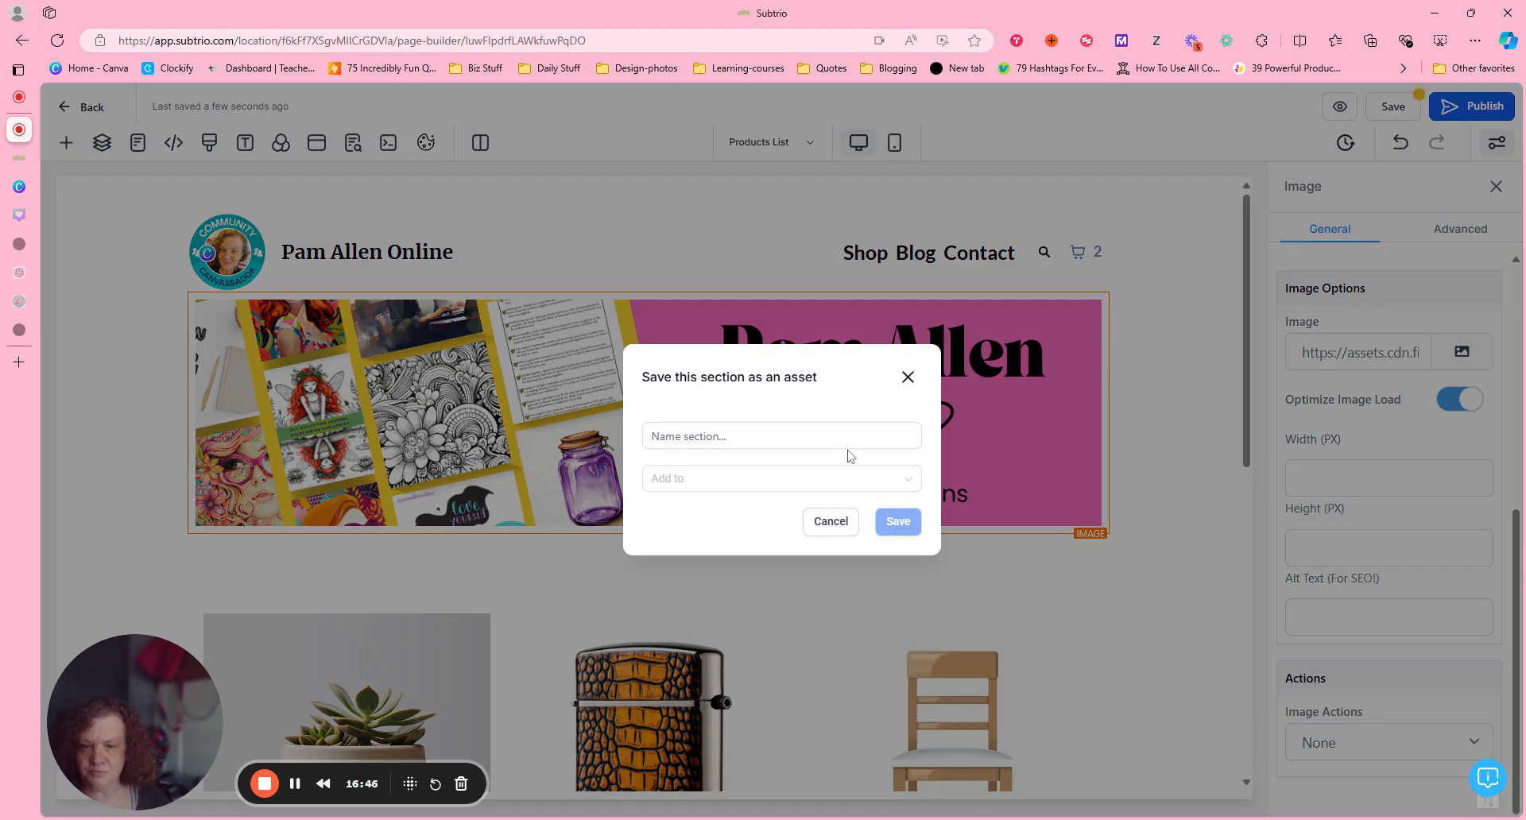
pyautogui.click(783, 437)
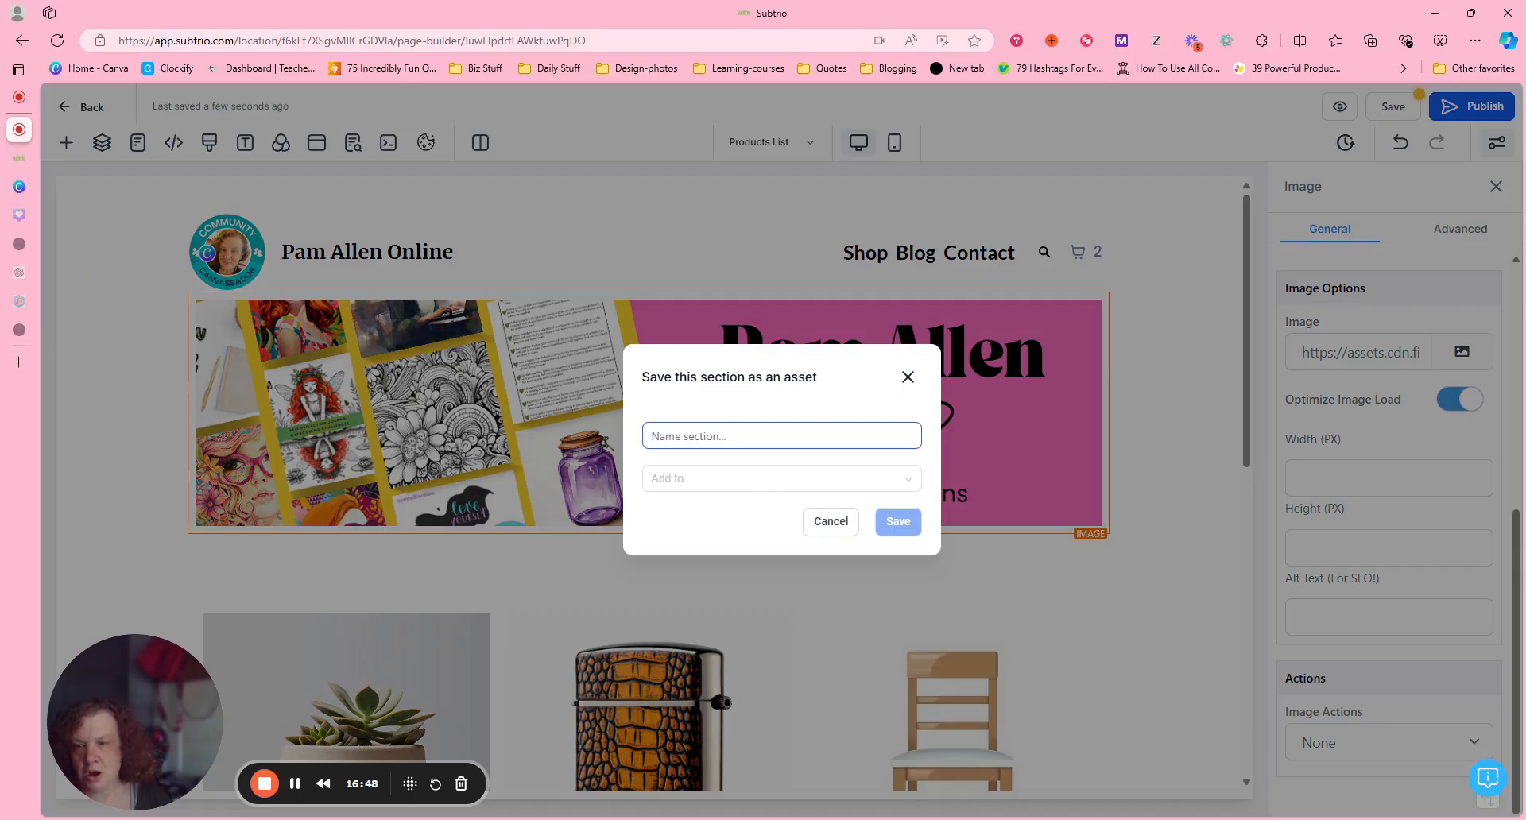
pyautogui.write('H')
pyautogui.write('ead')
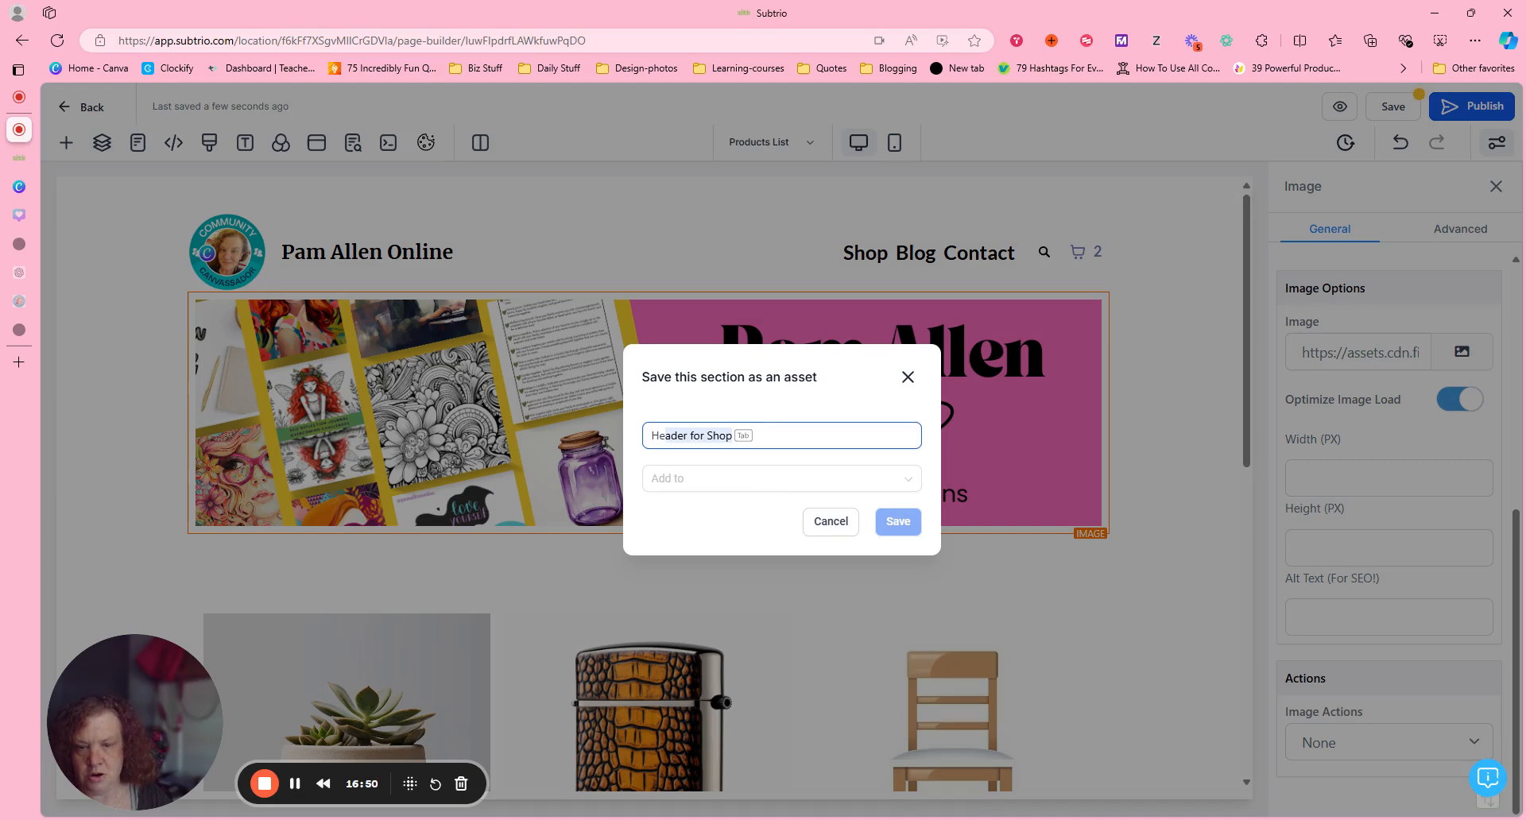
pyautogui.click(800, 479)
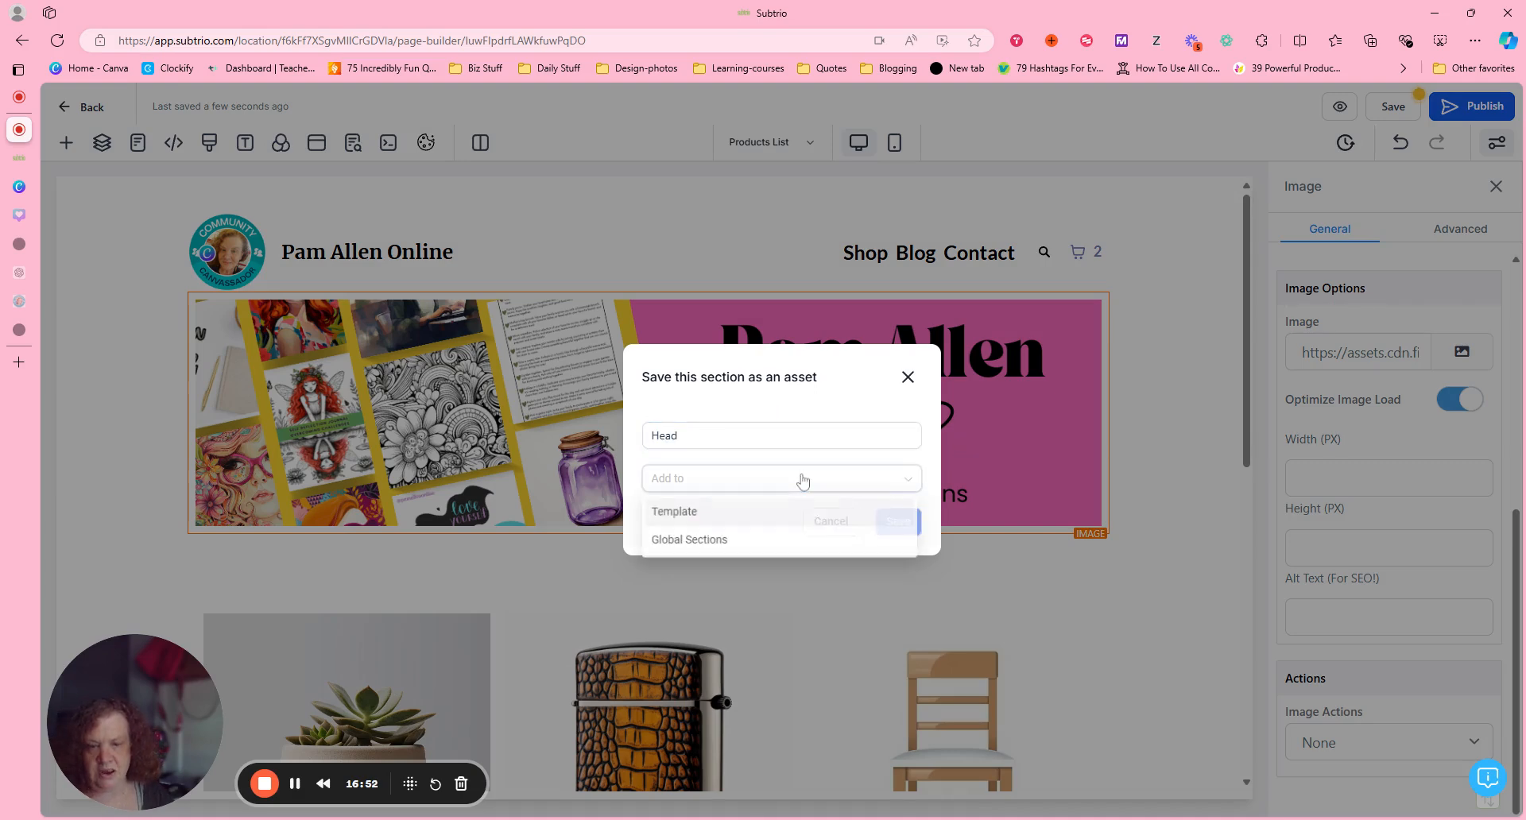
pyautogui.click(708, 429)
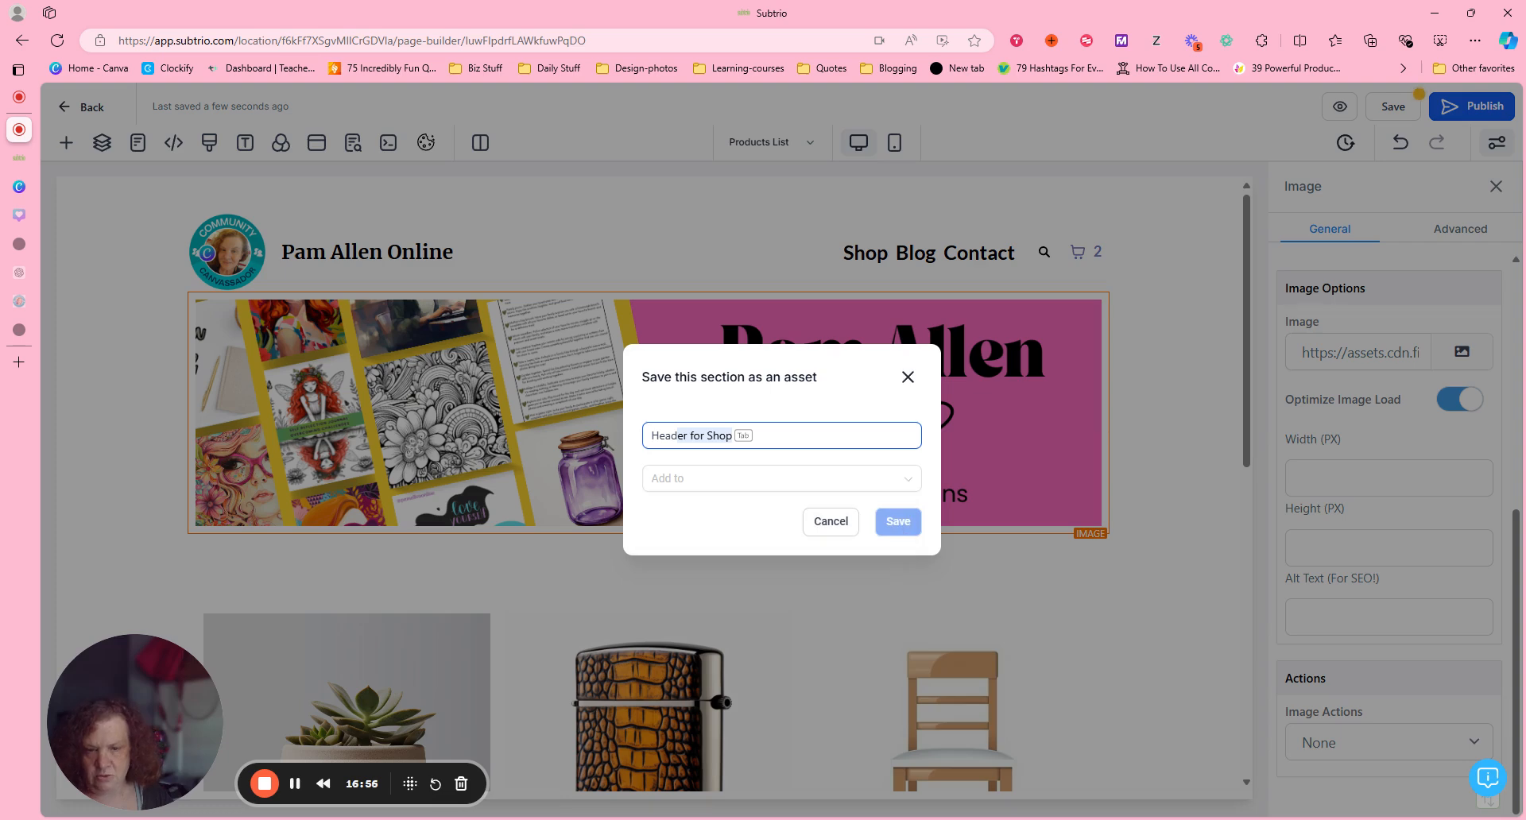
pyautogui.press('Tab')
pyautogui.click(722, 480)
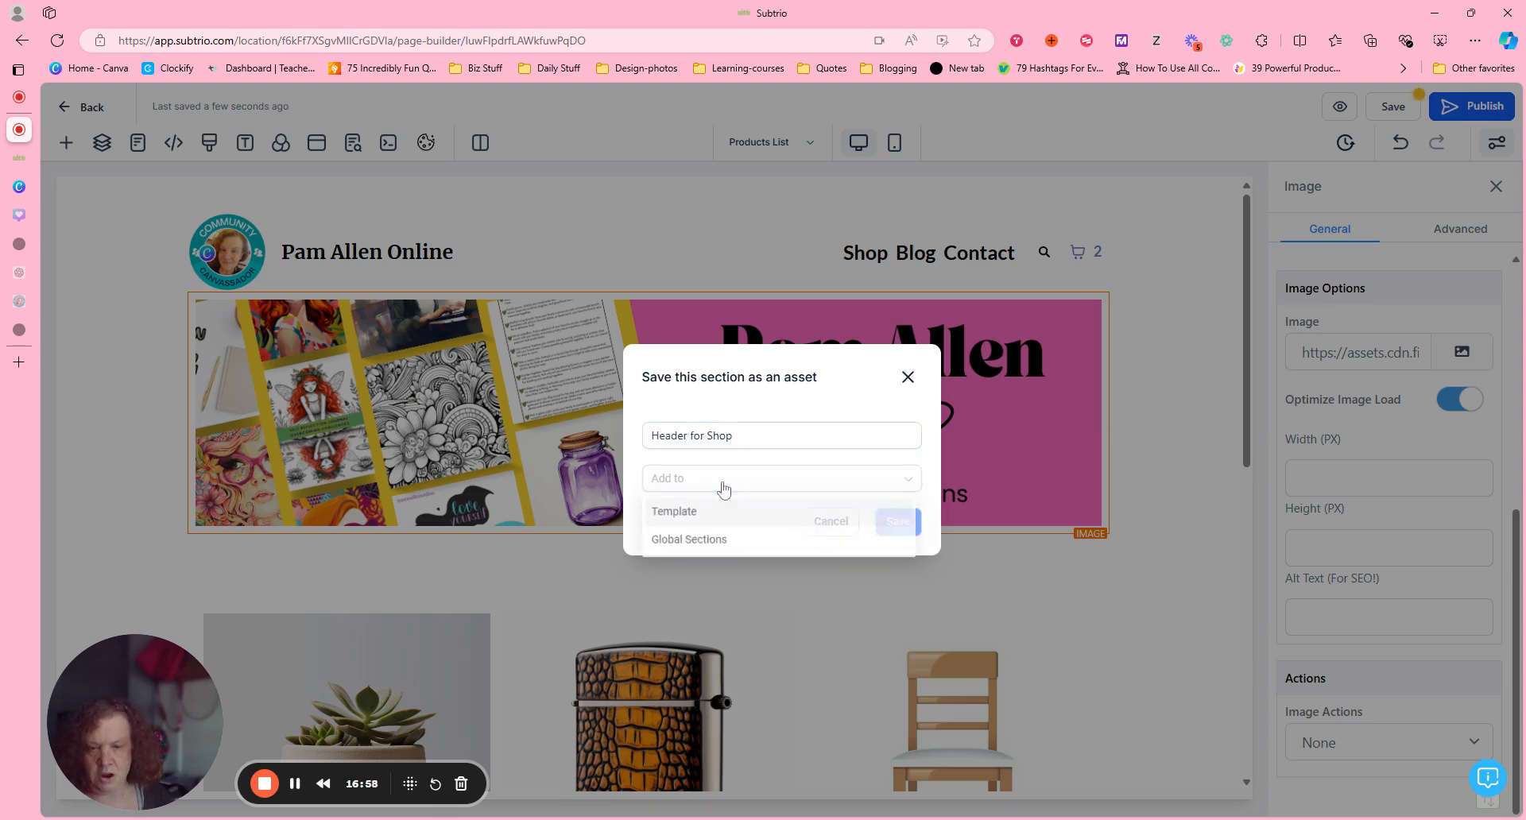
pyautogui.click(709, 547)
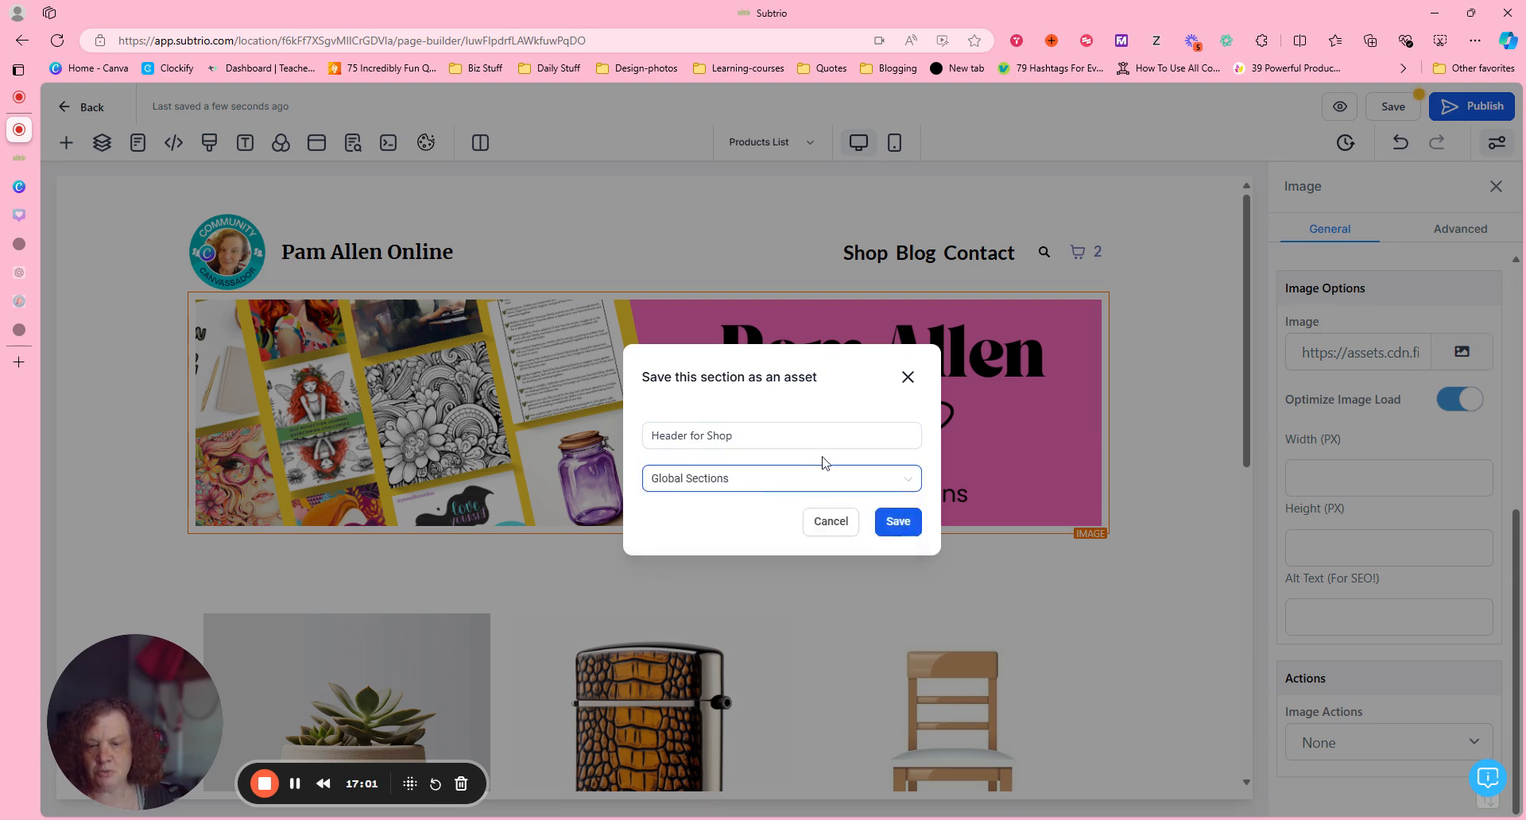
pyautogui.click(898, 522)
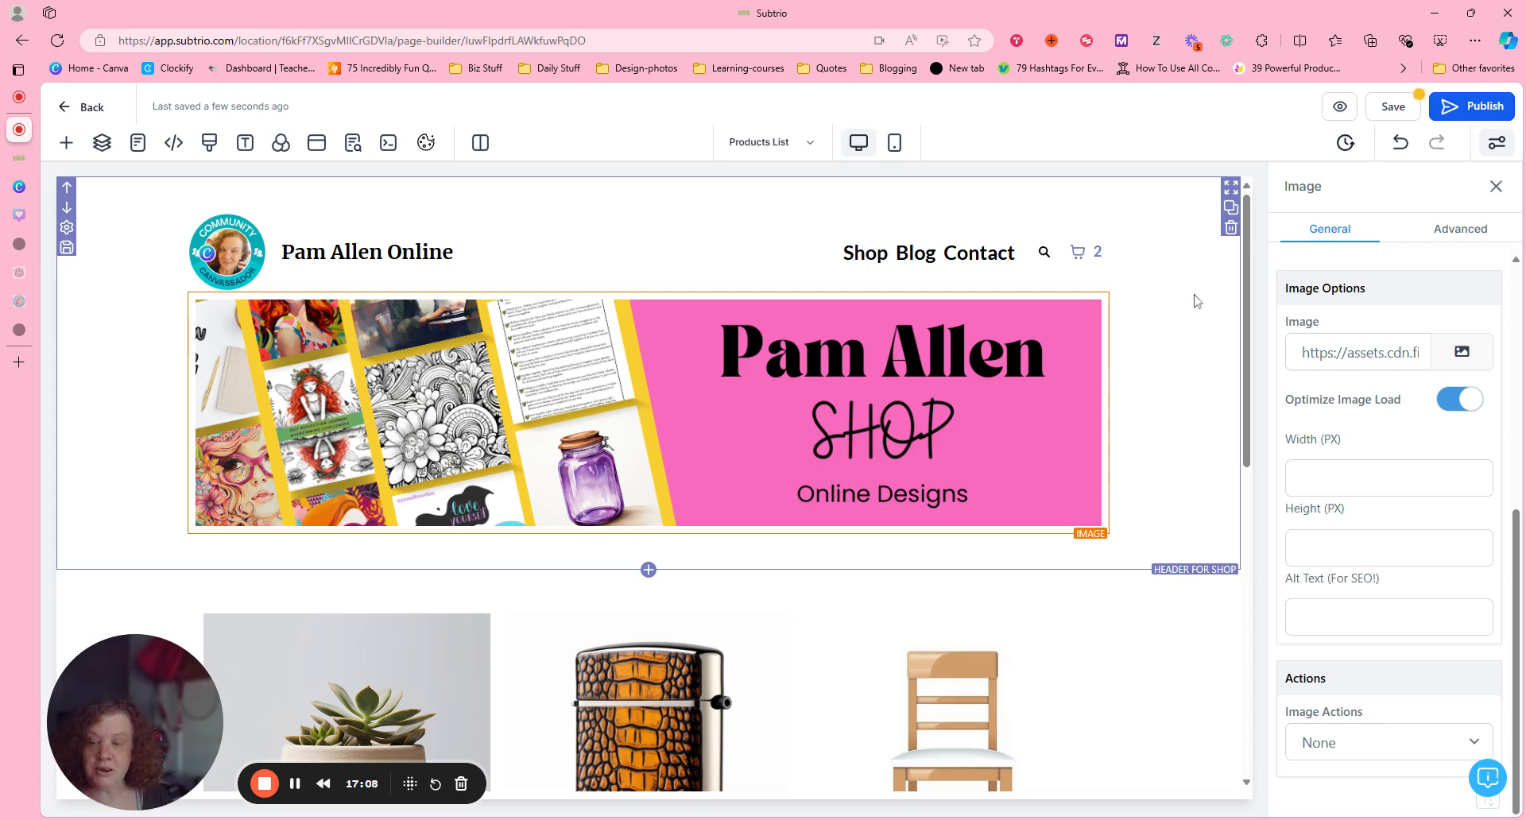
# Save the Products List page and dismiss the SEO Meta Data settings.
pyautogui.moveTo(1248, 256)
pyautogui.mouseDown()
pyautogui.moveTo(1248, 280)
pyautogui.moveTo(1249, 254)
pyautogui.mouseUp()
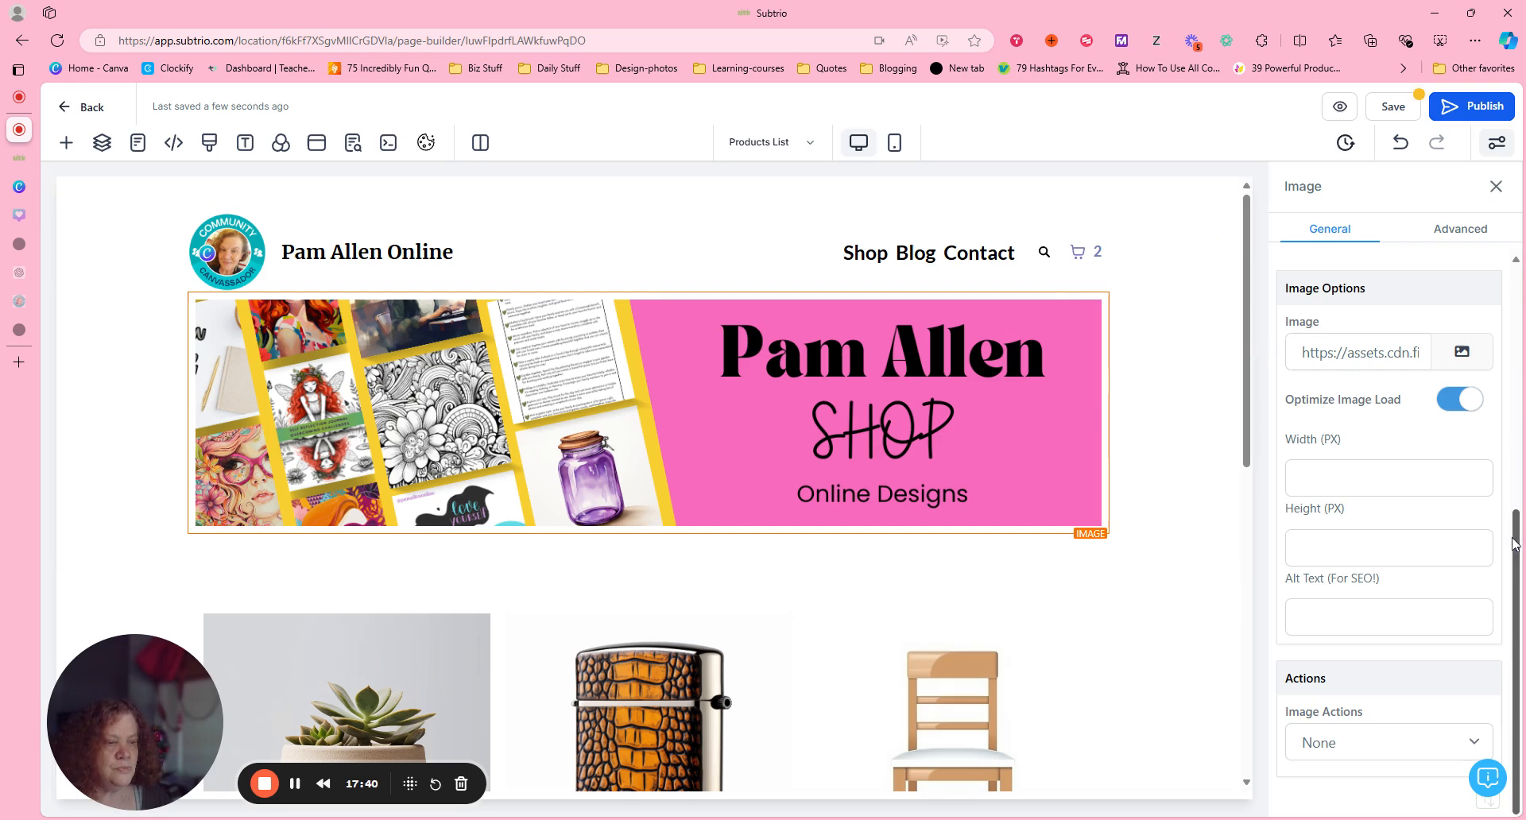
pyautogui.moveTo(1515, 540); pyautogui.dragTo(1510, 232)
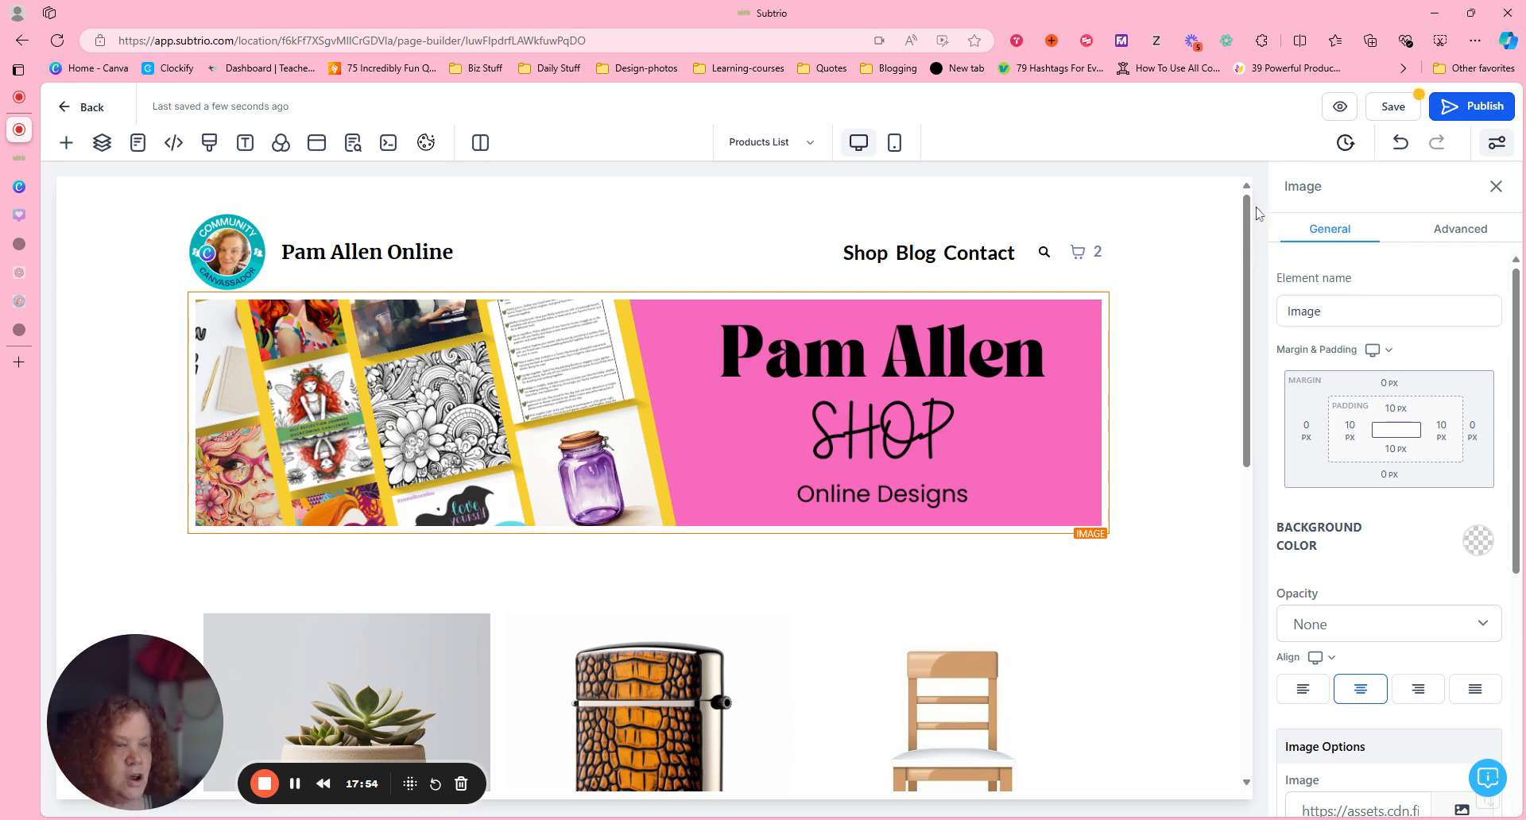
pyautogui.moveTo(1244, 231); pyautogui.dragTo(1251, 141)
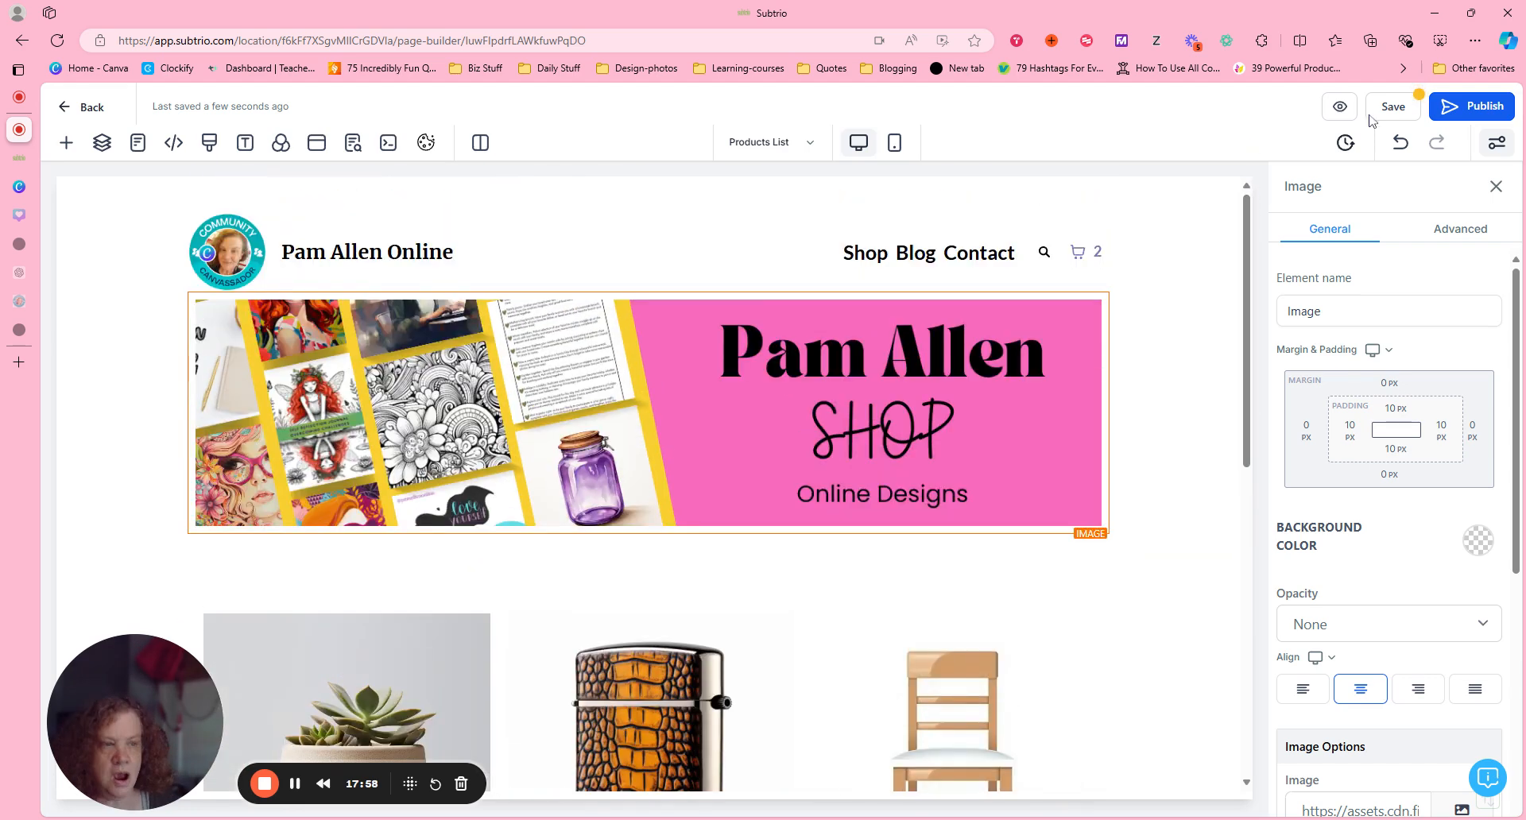
pyautogui.click(1392, 110)
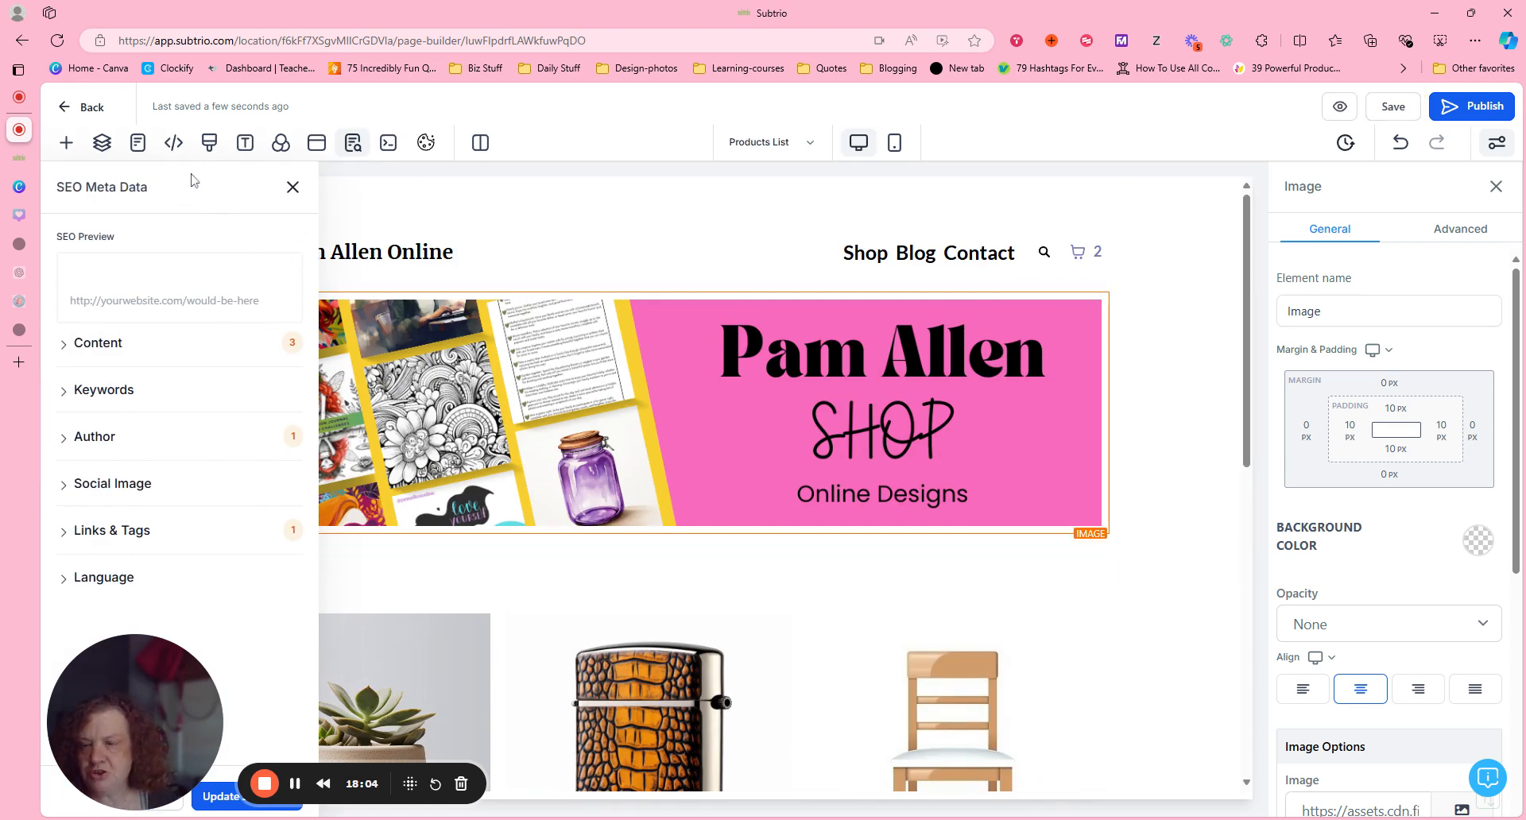
pyautogui.click(292, 187)
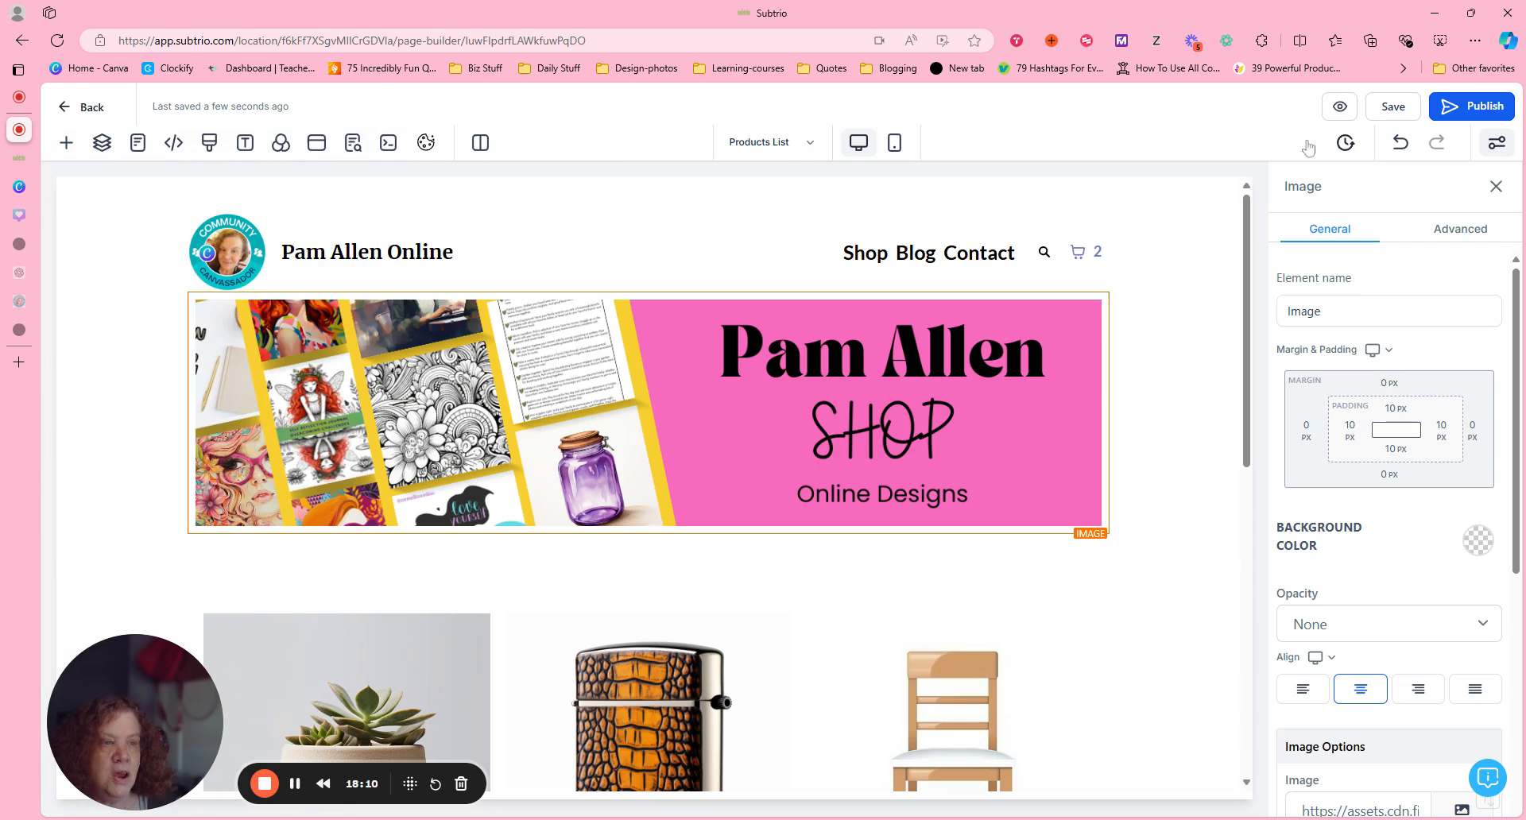
# Preview the Products List page to check its header and product grid, and return to the page builder.
pyautogui.click(1337, 111)
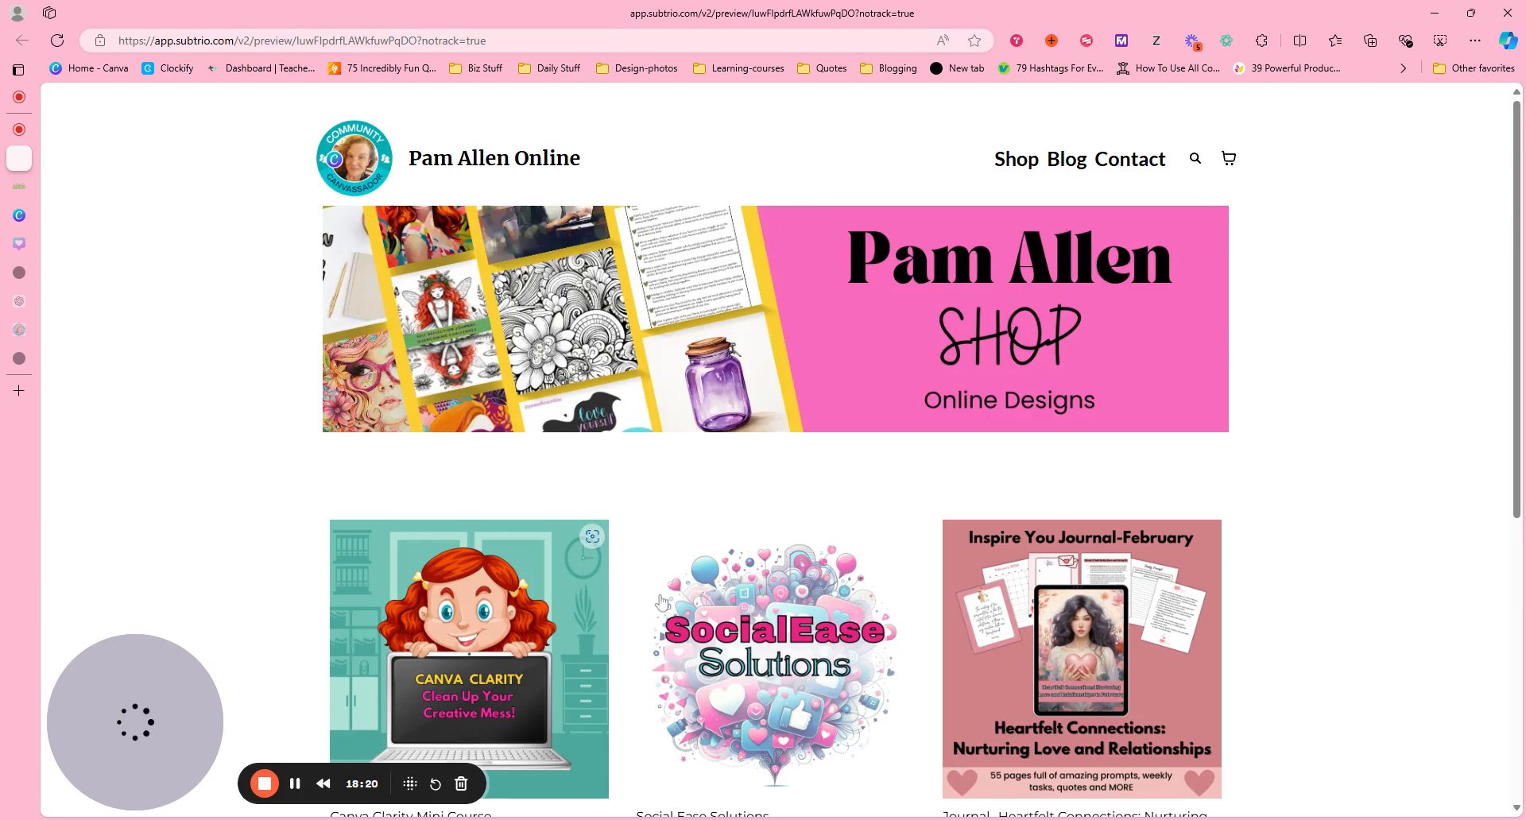
pyautogui.moveTo(1518, 117); pyautogui.dragTo(1520, 32)
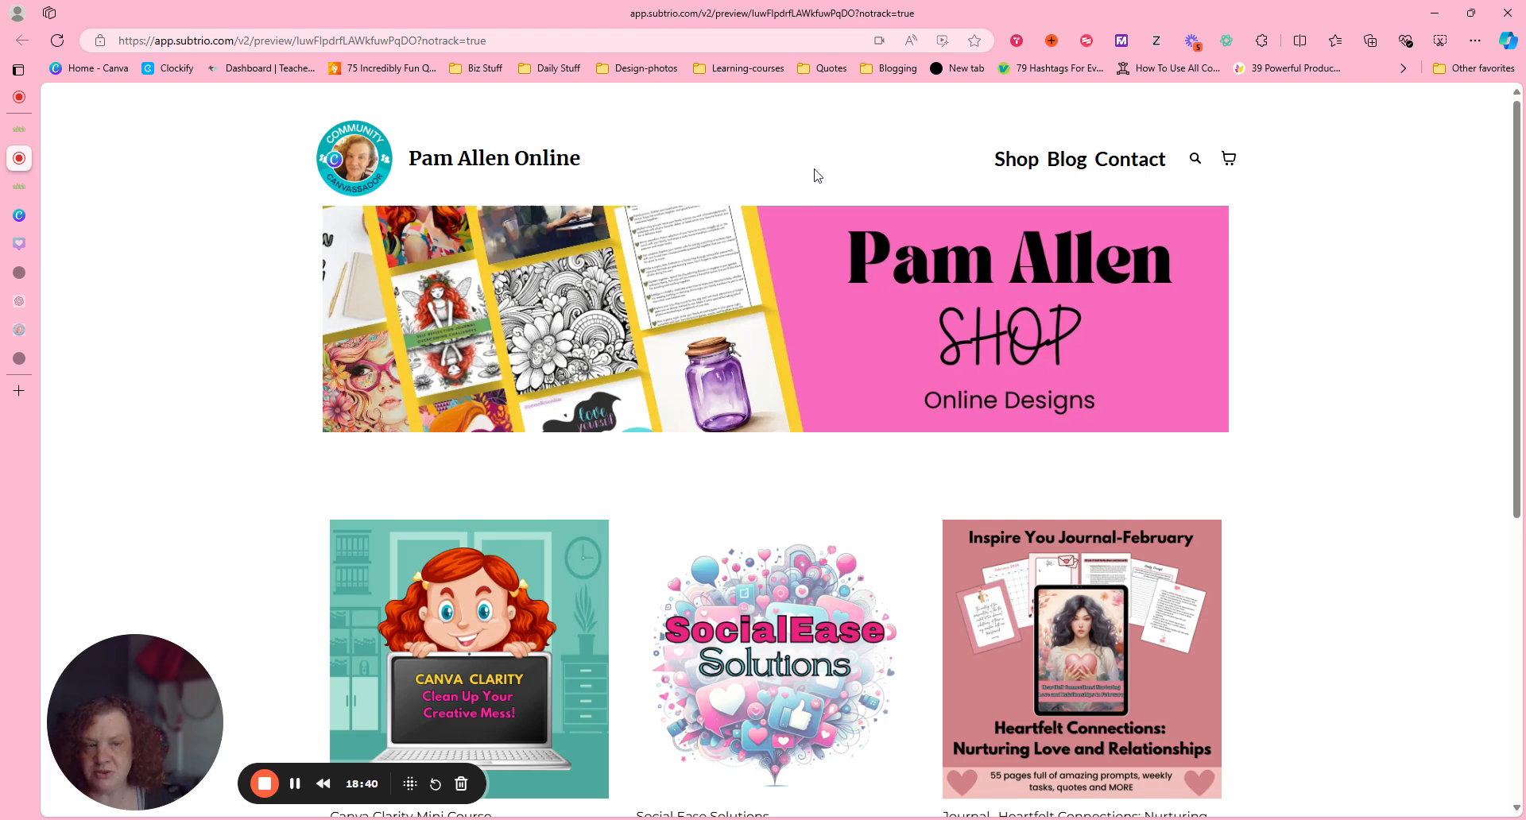
pyautogui.click(19, 129)
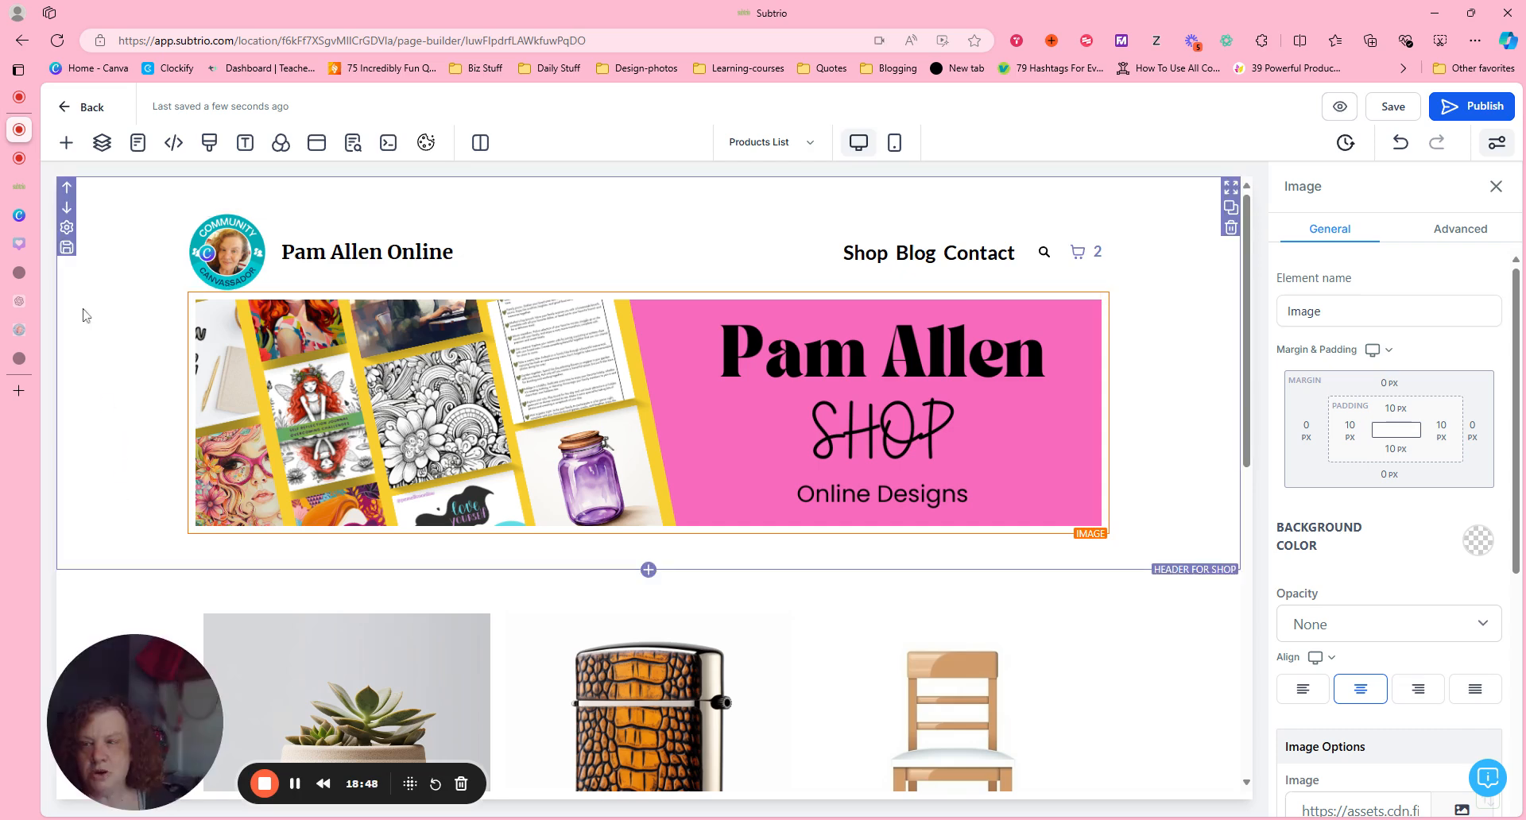
pyautogui.click(849, 191)
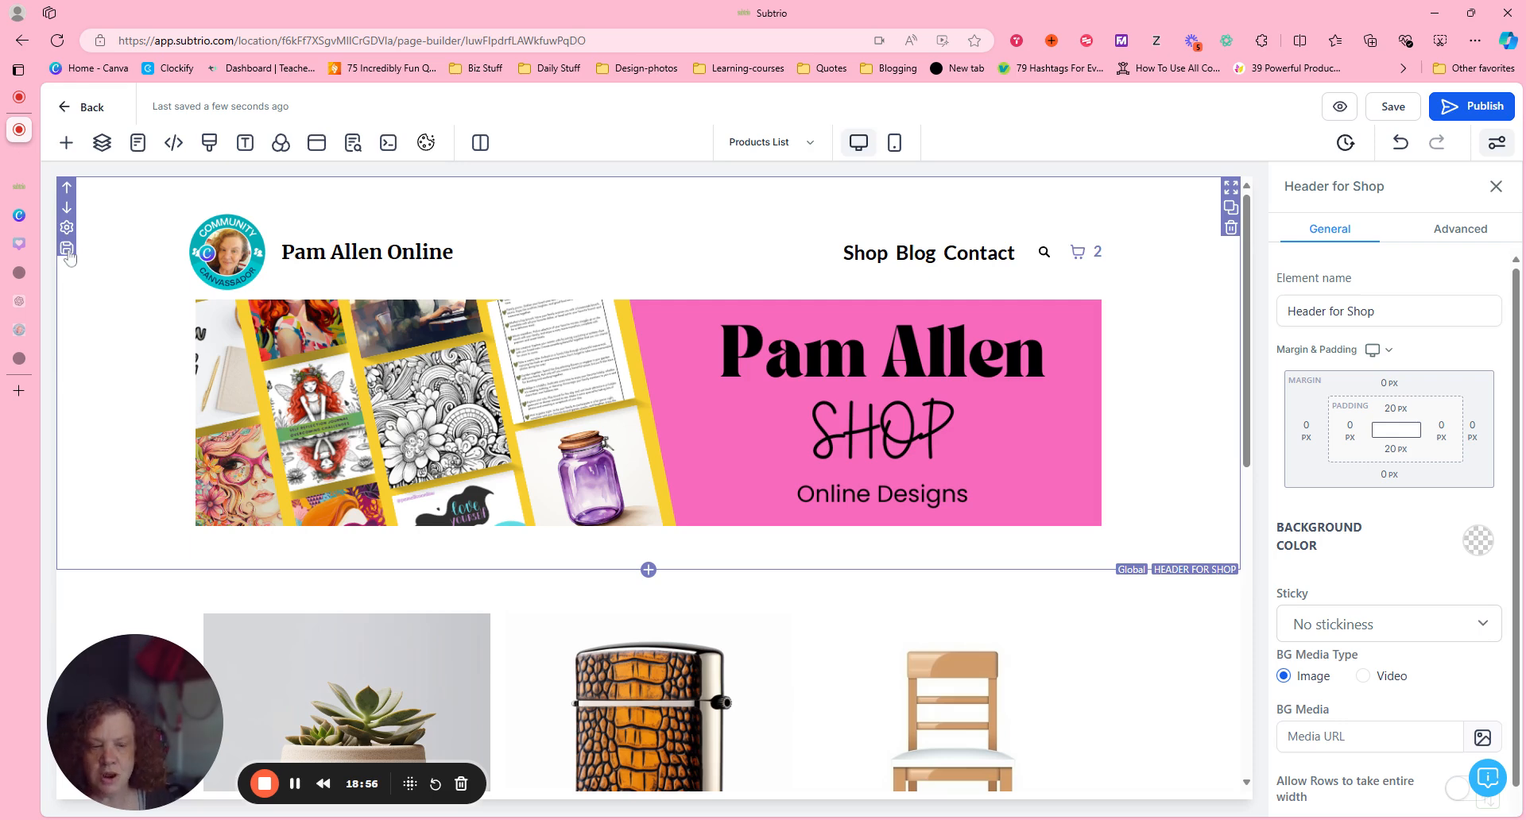
pyautogui.click(67, 249)
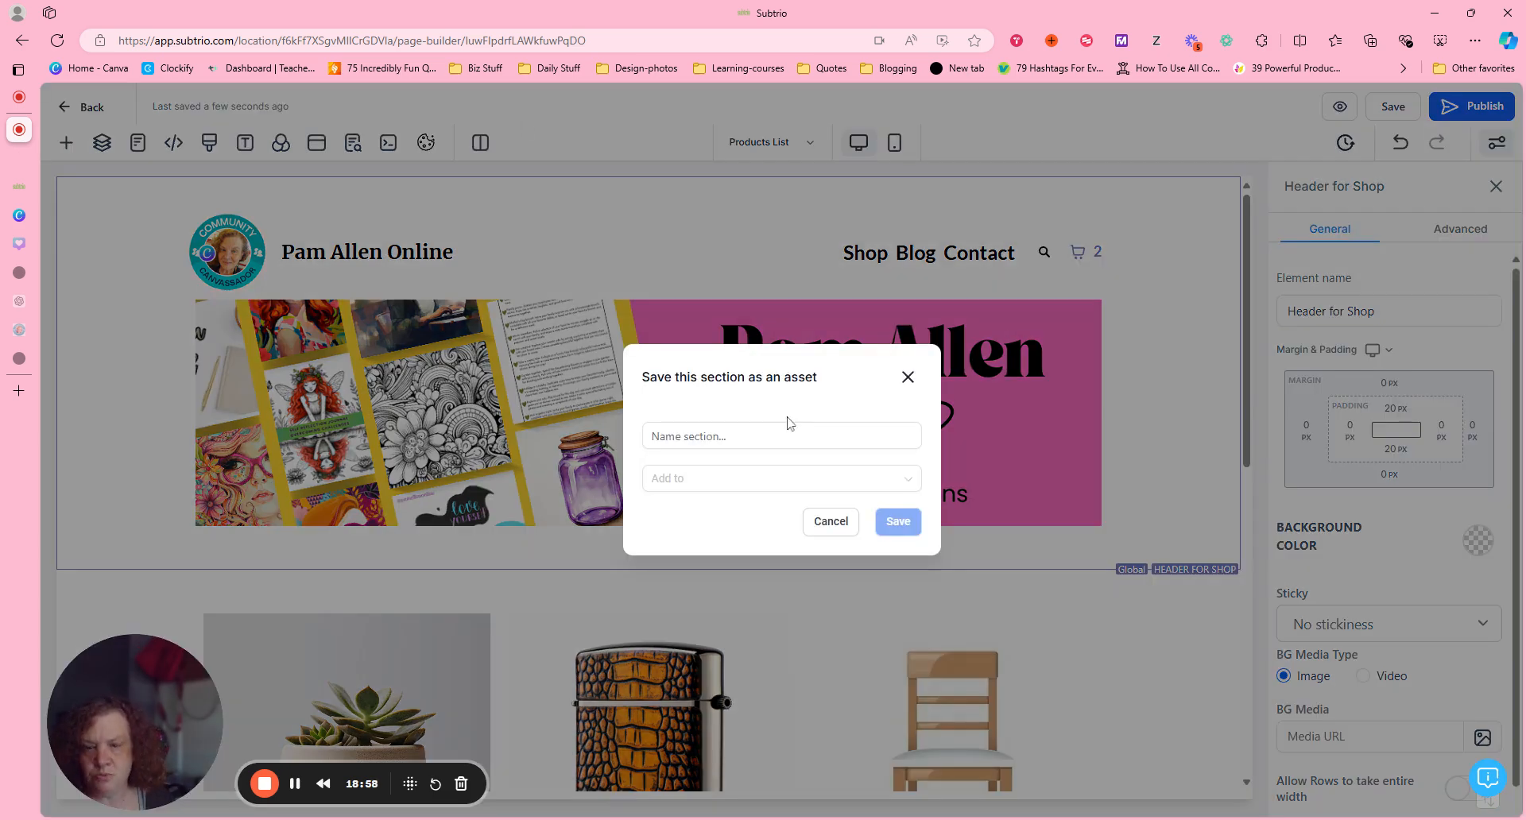
pyautogui.click(912, 380)
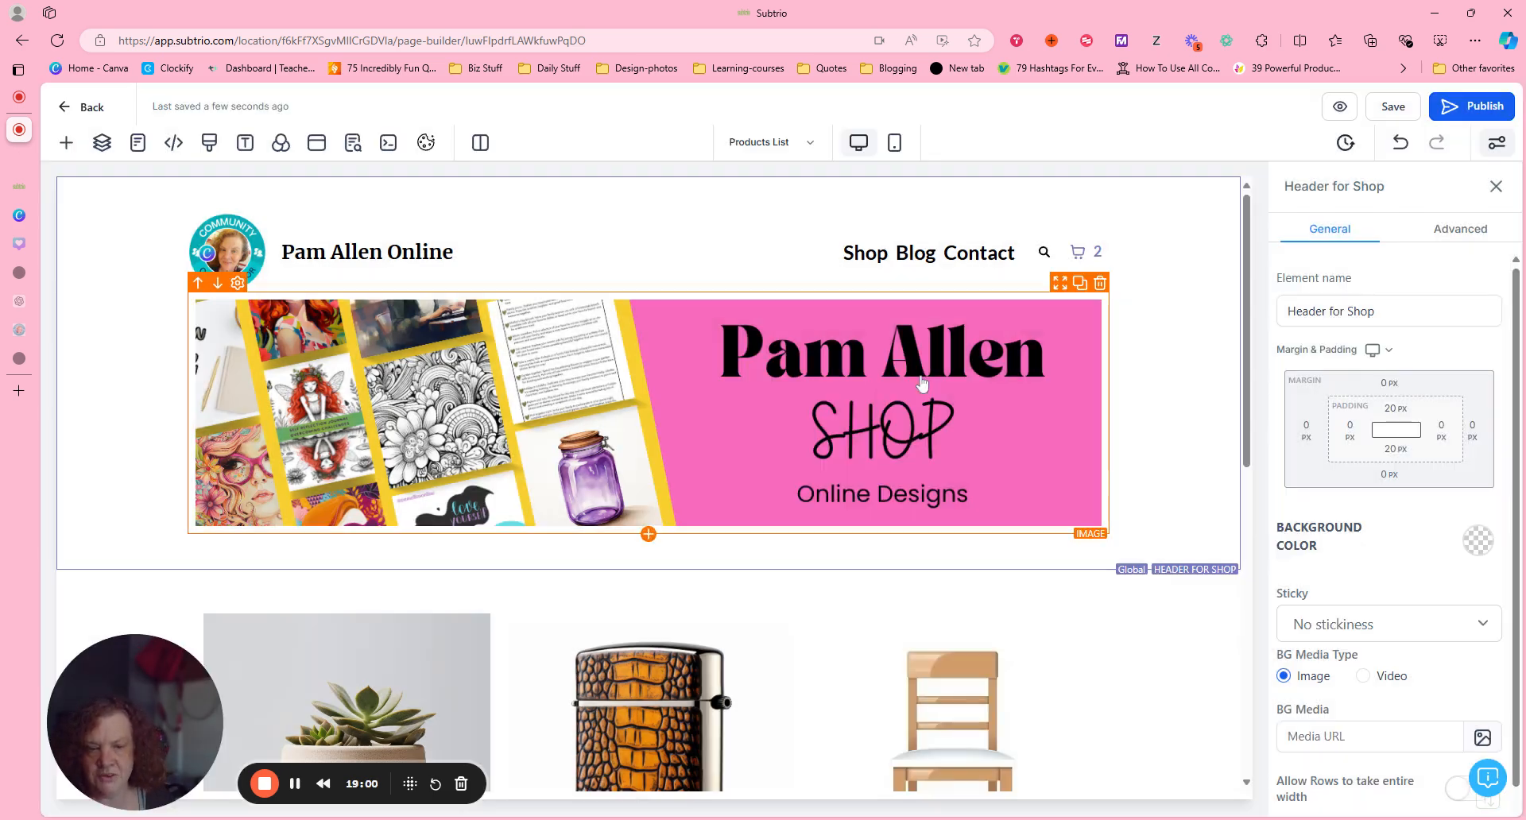